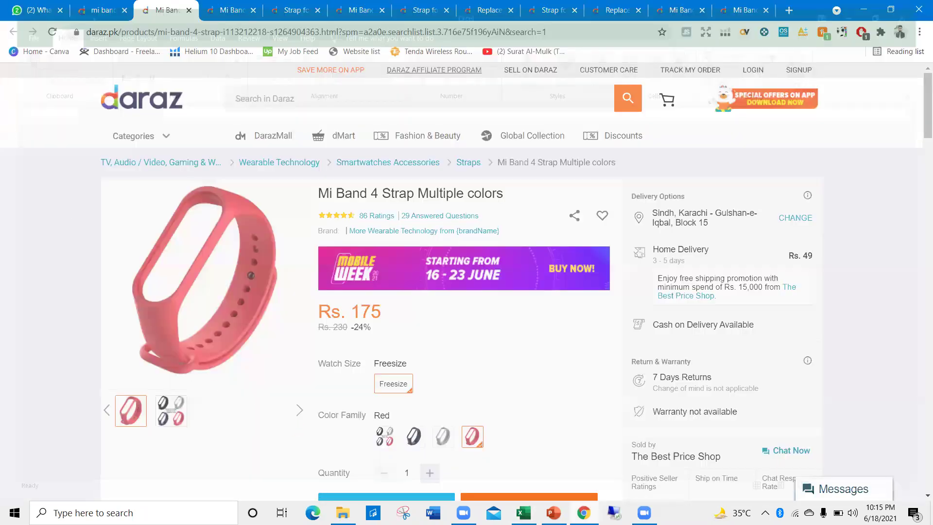
# Open the Mi band workbook from Downloads in Excel, enable editing, and show the General Product Info sheet from column A.
pyautogui.click(863, 9)
pyautogui.click(150, 319)
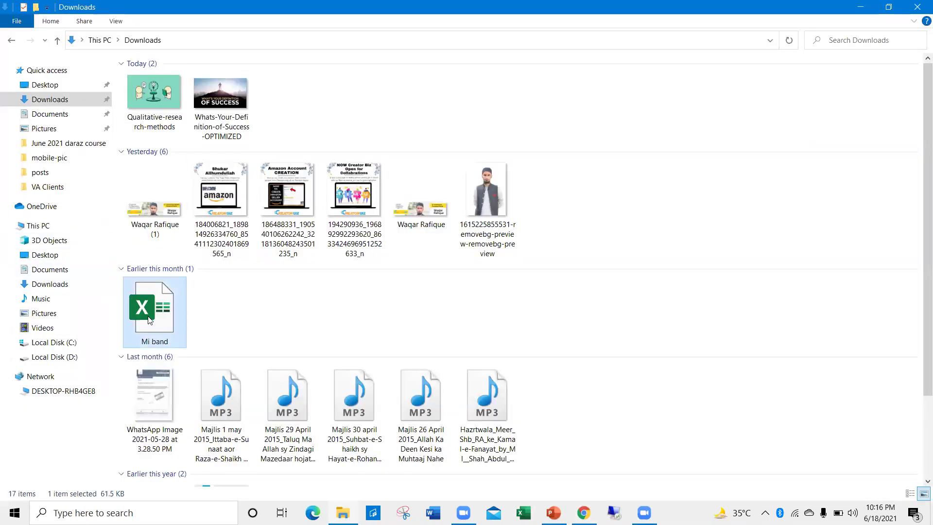
pyautogui.doubleClick(149, 319)
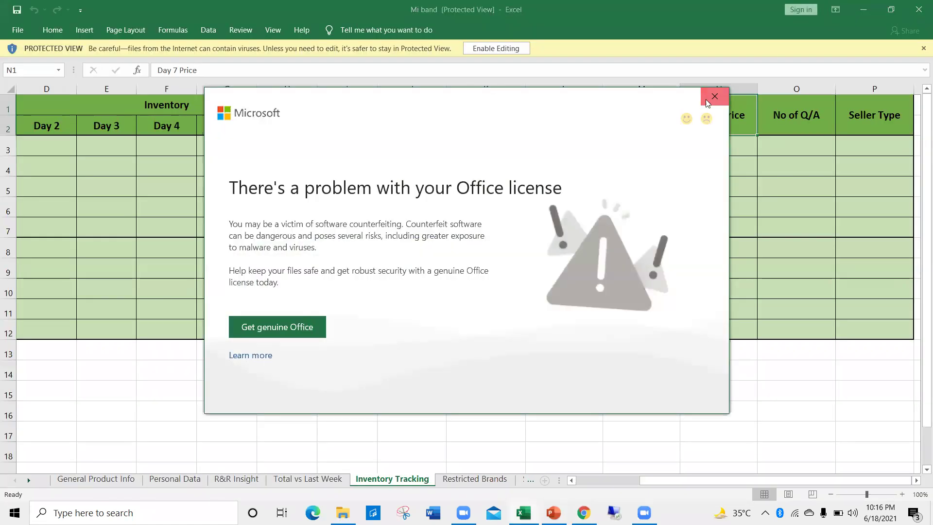
pyautogui.click(714, 96)
pyautogui.click(518, 48)
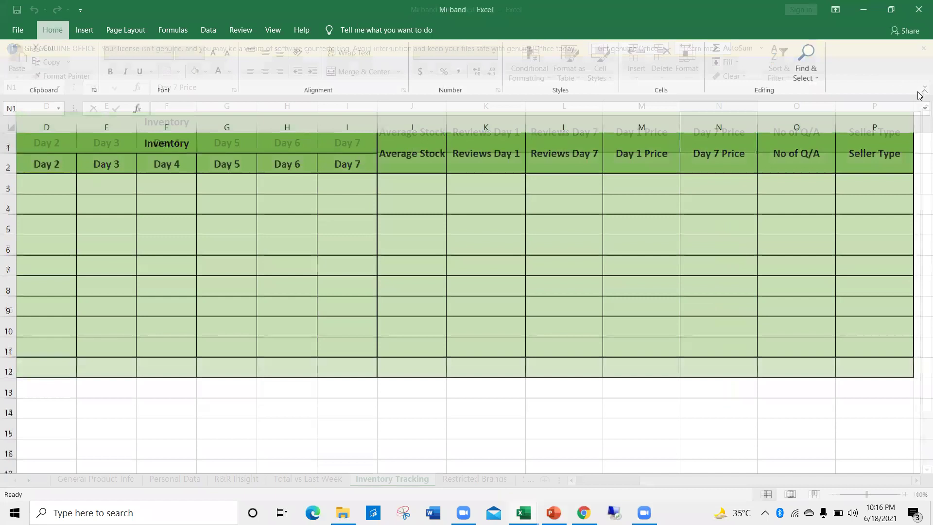
pyautogui.click(922, 102)
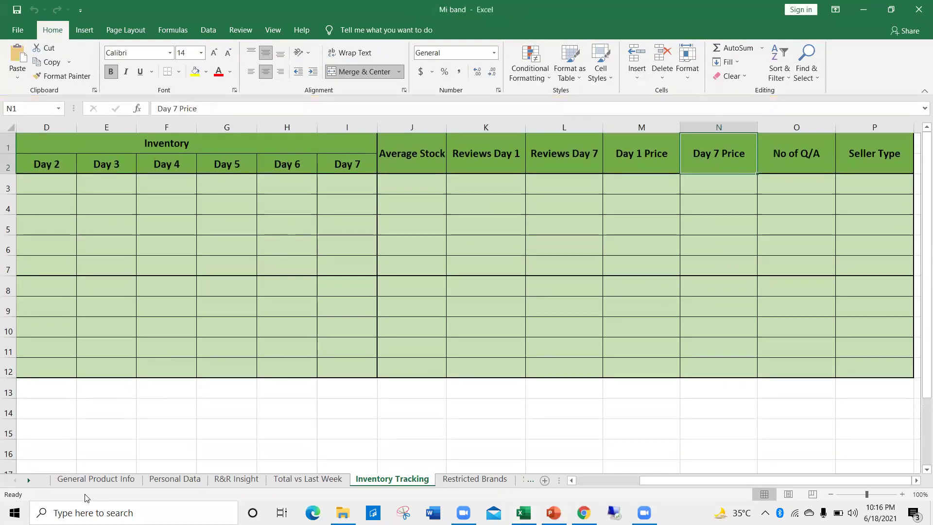
pyautogui.click(87, 478)
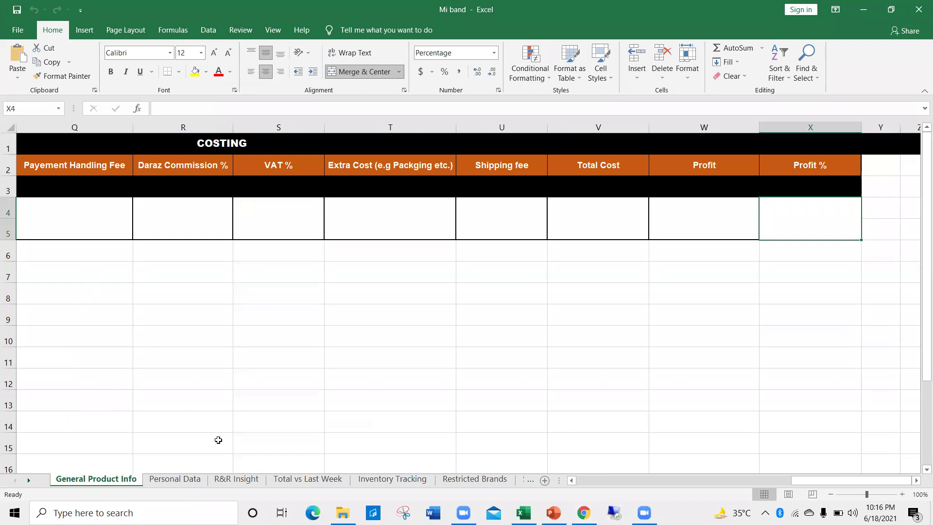
pyautogui.moveTo(830, 481); pyautogui.dragTo(615, 481)
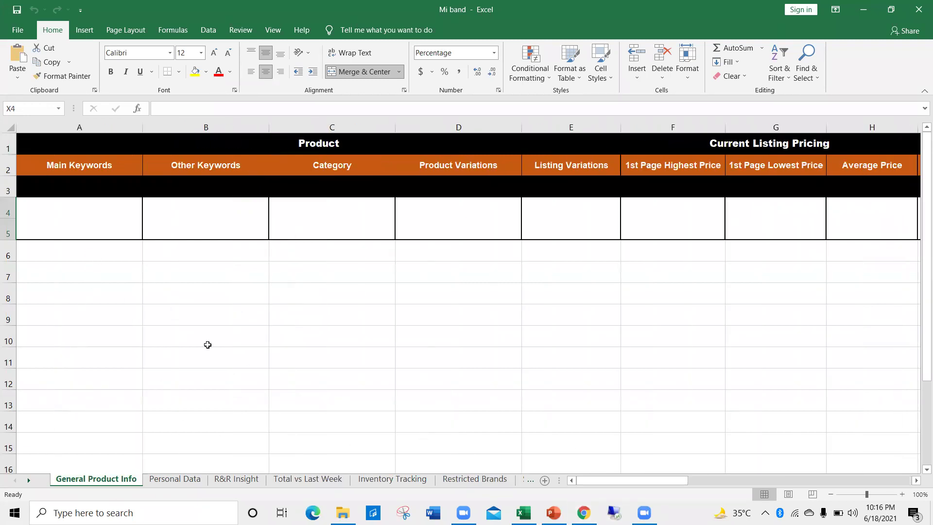
# Copy the search term "mi band" from the Daraz results page in Chrome into the Main Keywords cell A4 in Excel.
pyautogui.click(85, 214)
pyautogui.doubleClick(72, 217)
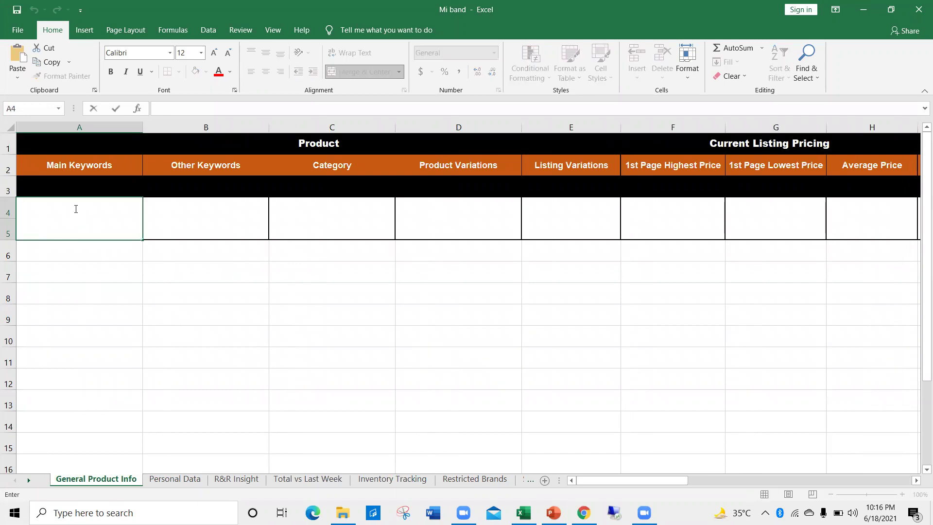
pyautogui.hotkey('alt', 'Tab')
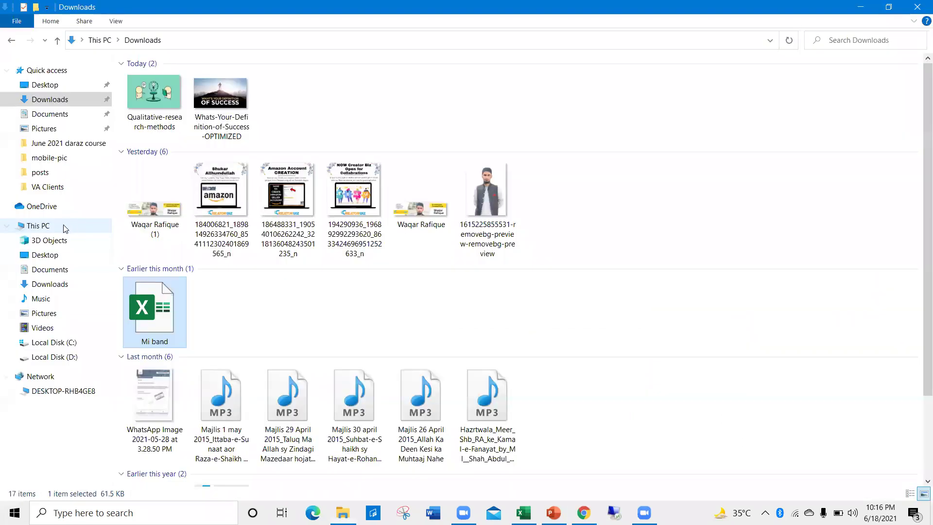
pyautogui.hotkey('alt', 'Tab')
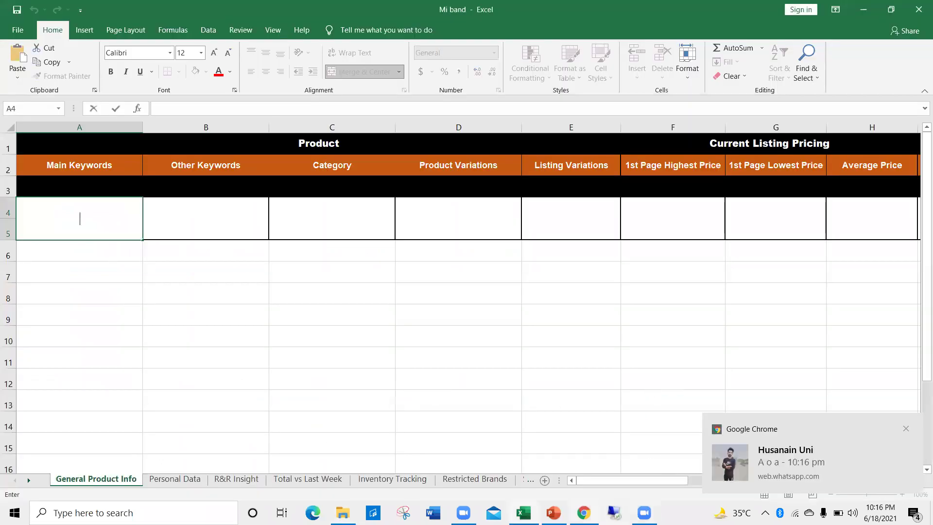
pyautogui.hotkey('alt', 'Tab')
pyautogui.click(104, 6)
pyautogui.scroll(2, 262, 111)
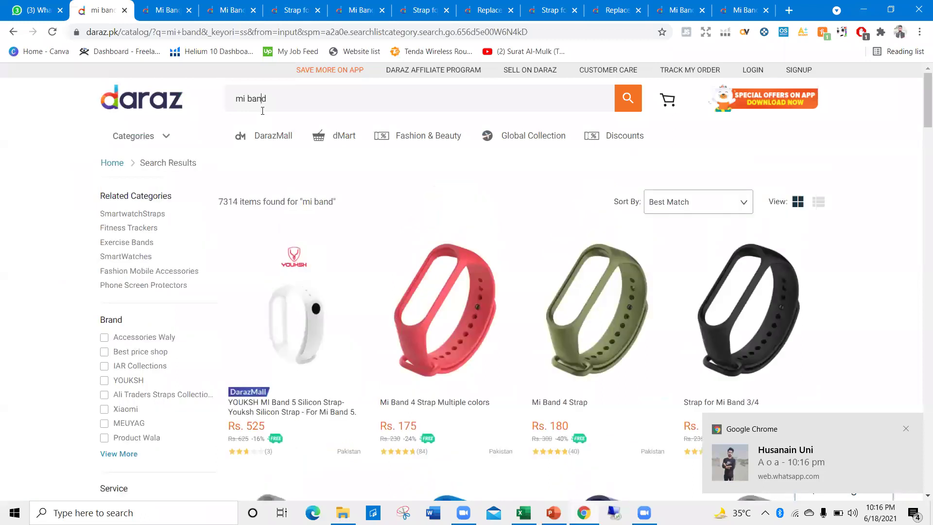
pyautogui.tripleClick(263, 111)
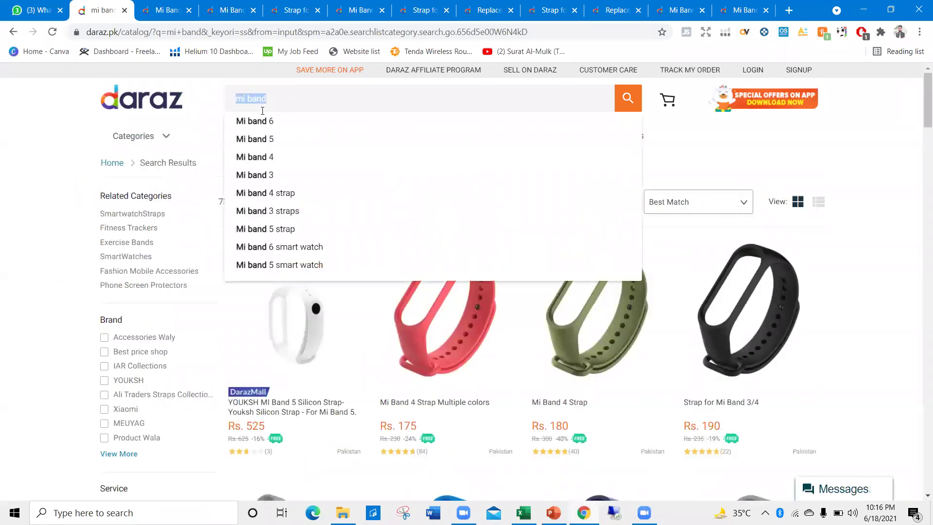
pyautogui.hotkey('ctrl', 'c')
pyautogui.hotkey('alt', 'Tab')
pyautogui.hotkey('ctrl', 'v')
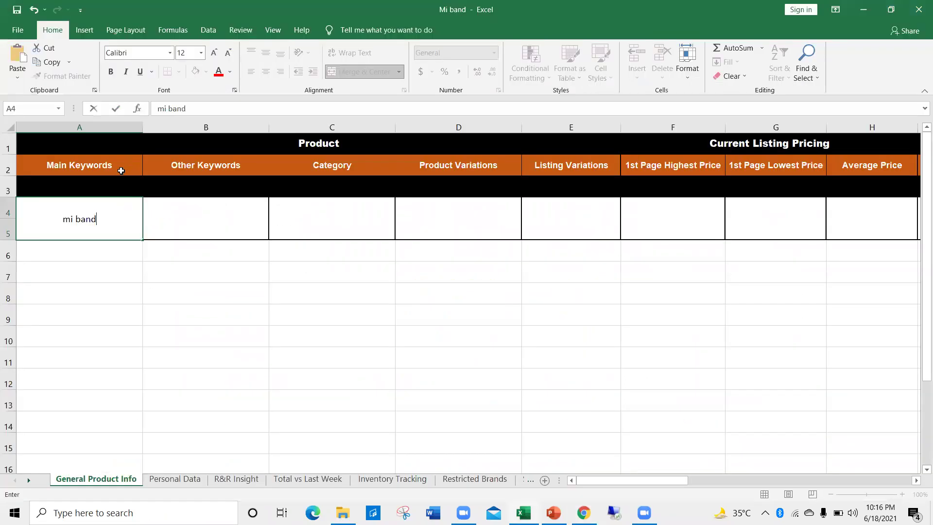
# Enter "mi band 6/5/4" in the Other Keywords cell B4.
pyautogui.click(185, 219)
pyautogui.doubleClick(186, 220)
pyautogui.hotkey('ctrl', 'v')
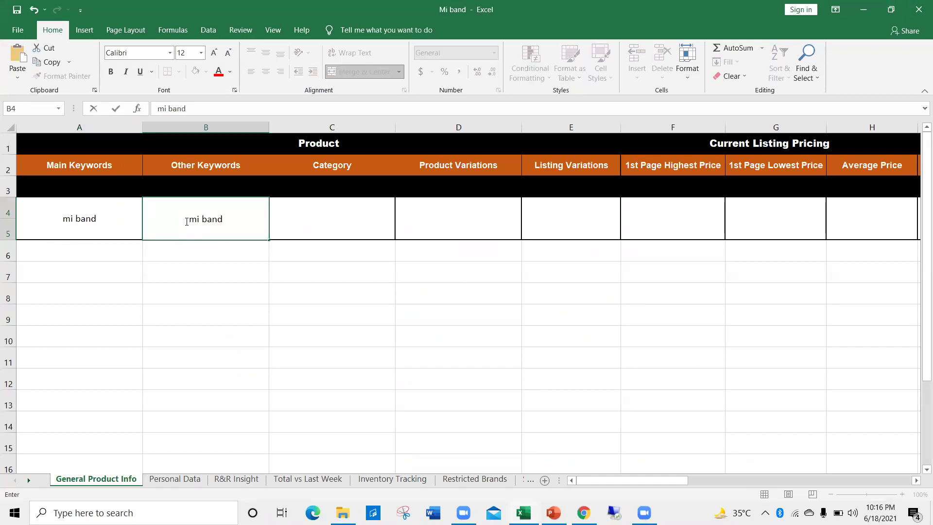
pyautogui.write('6/5/4')
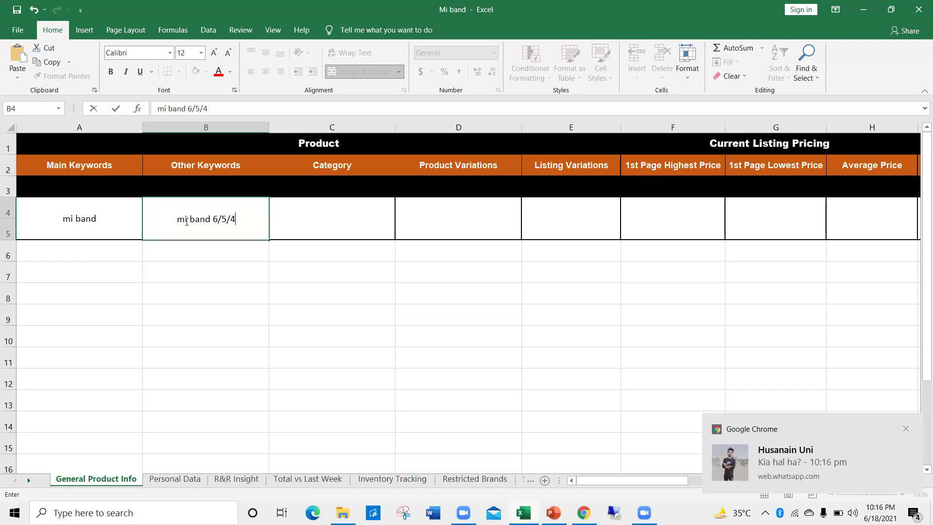
pyautogui.click(905, 429)
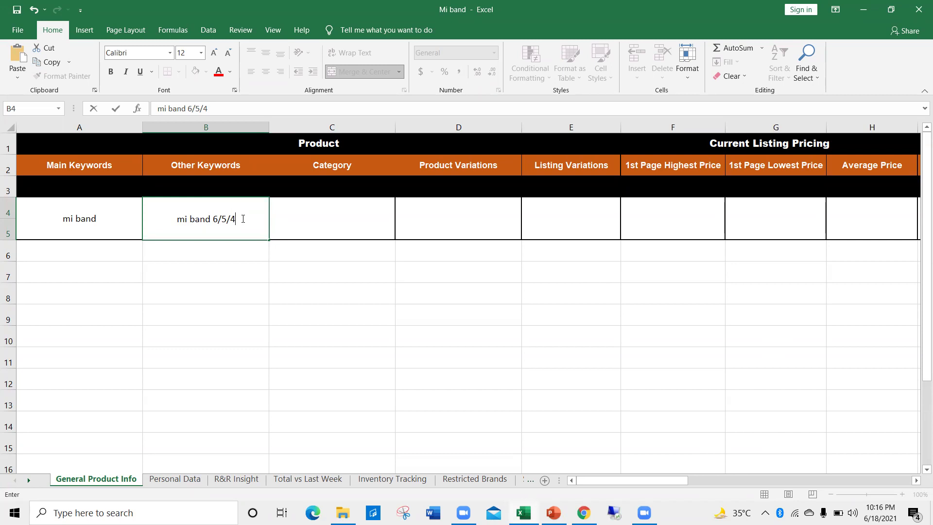
pyautogui.press('Return')
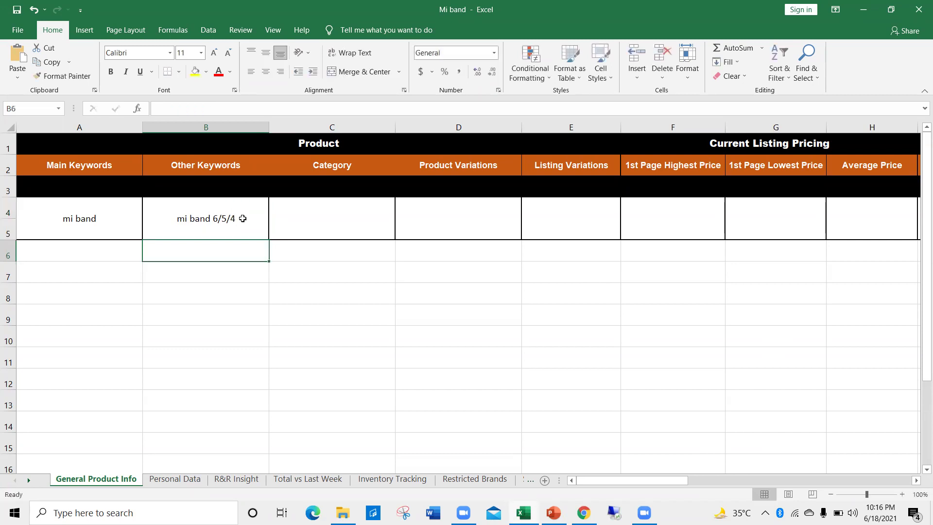
# Append ", mi band strap, starp for mi" to the Other Keywords entry and dismiss the chat notification.
pyautogui.doubleClick(243, 218)
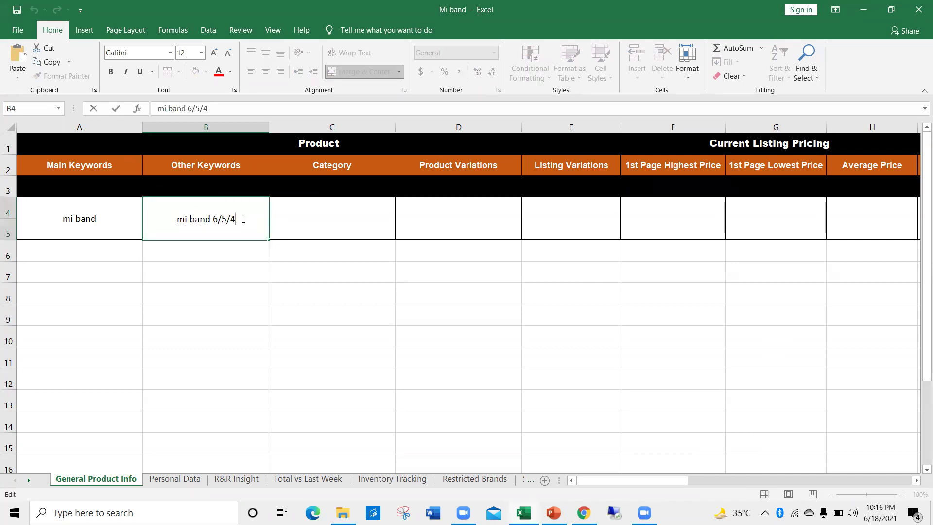
pyautogui.write(', ')
pyautogui.write('mi band ')
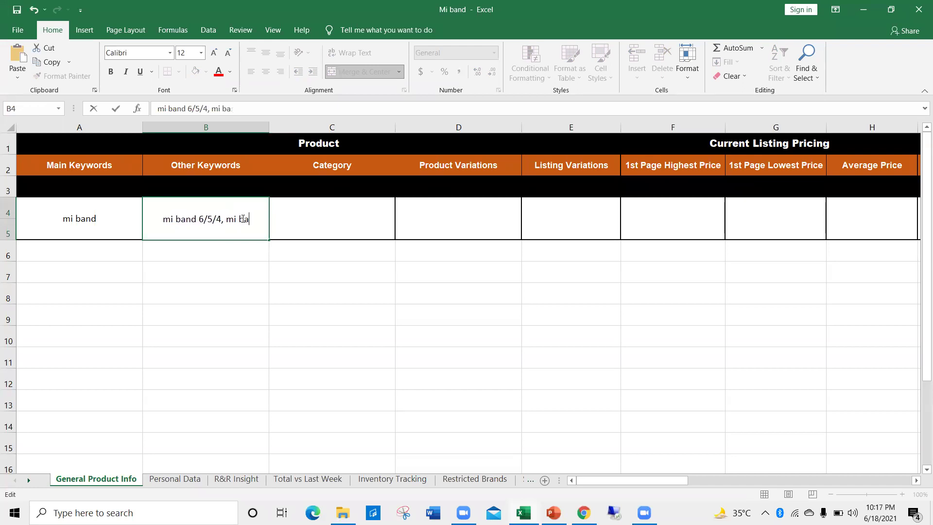
pyautogui.write('str')
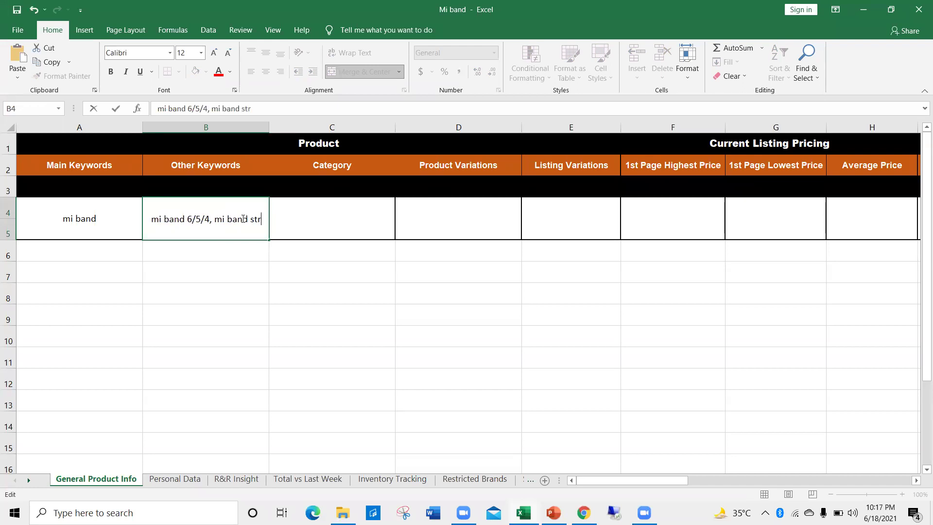
pyautogui.write('ap,')
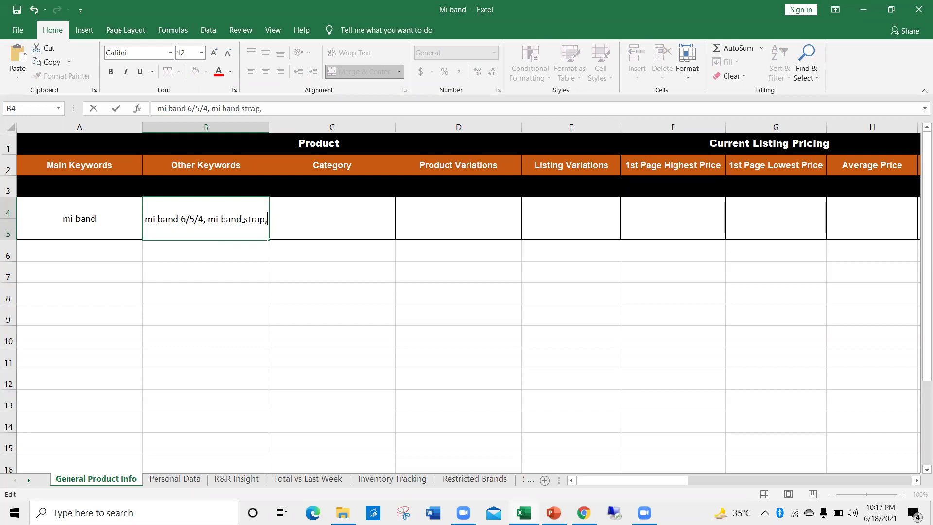
pyautogui.write(' st')
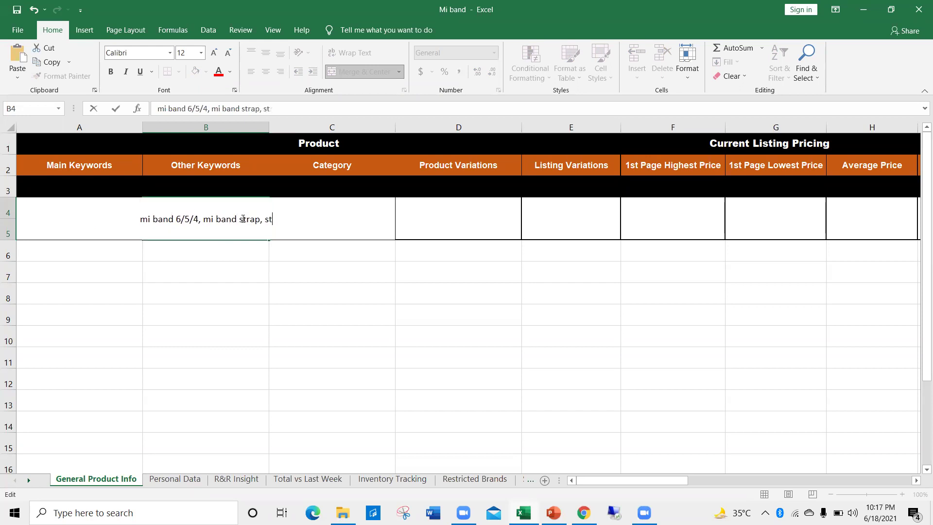
pyautogui.write('arp for mi')
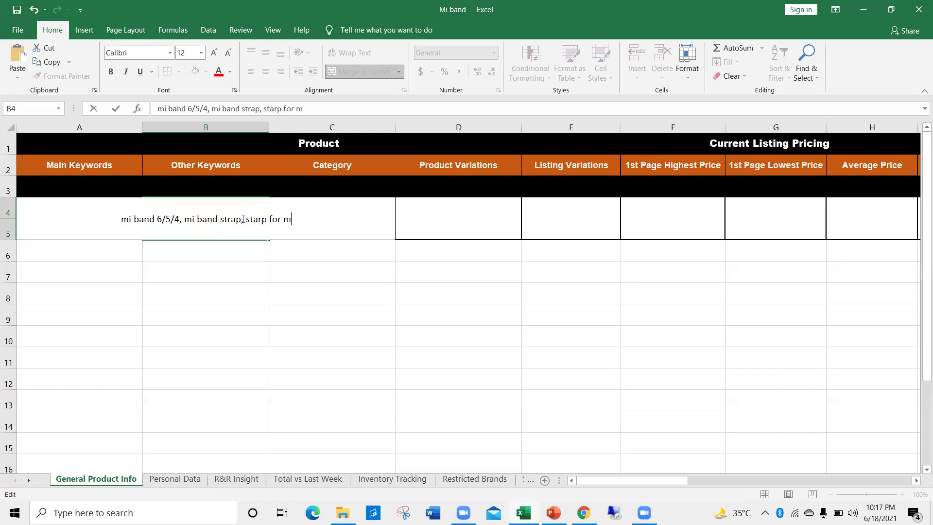
pyautogui.click(248, 260)
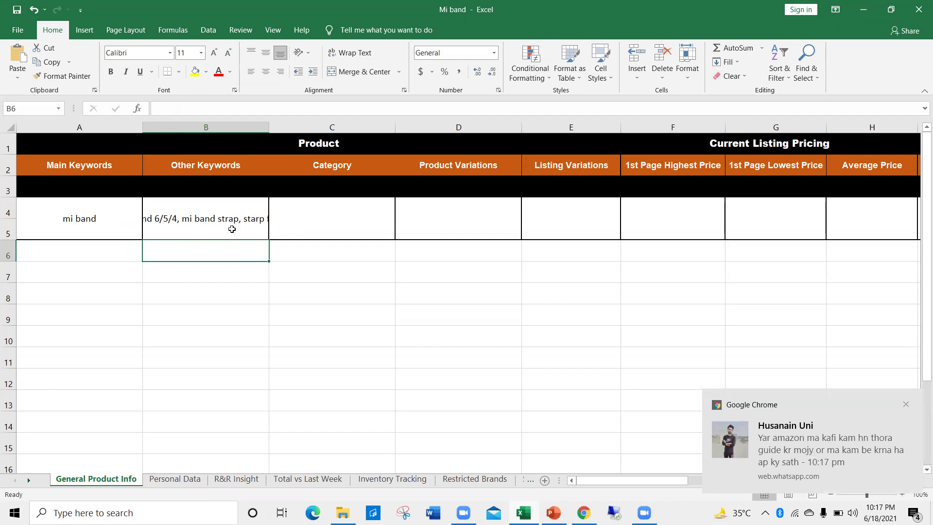
pyautogui.click(906, 405)
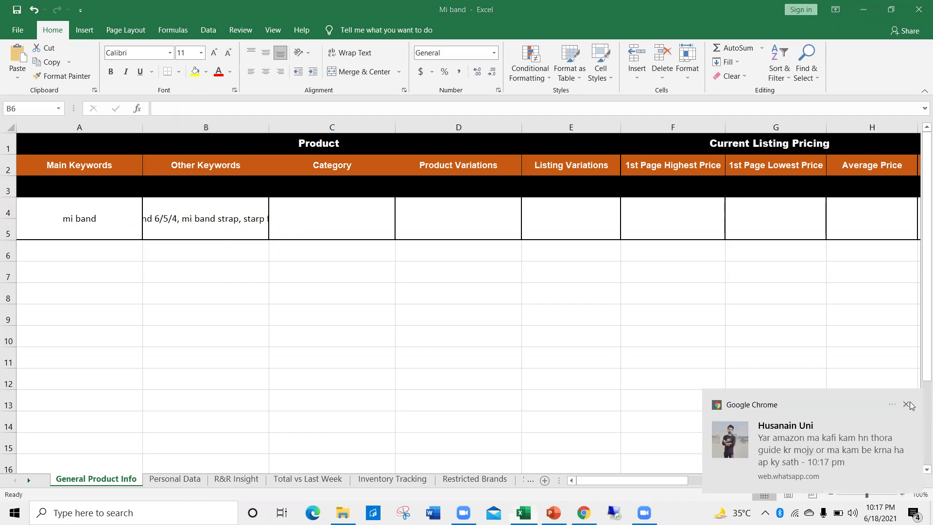
# Select the Category cell, then switch to Chrome and compare the category paths of the first three open Mi Band strap listings.
pyautogui.click(321, 213)
pyautogui.hotkey('alt', 'Tab')
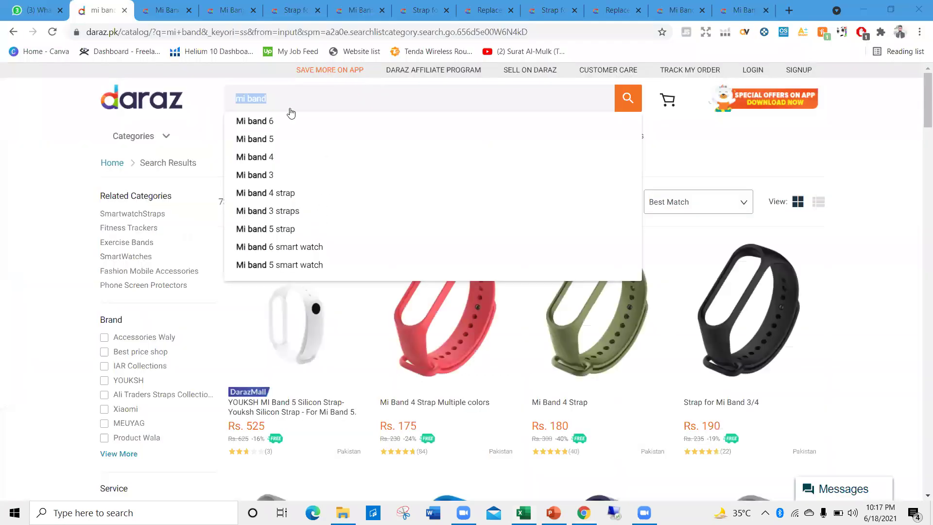
pyautogui.hotkey('ctrl', 'Tab')
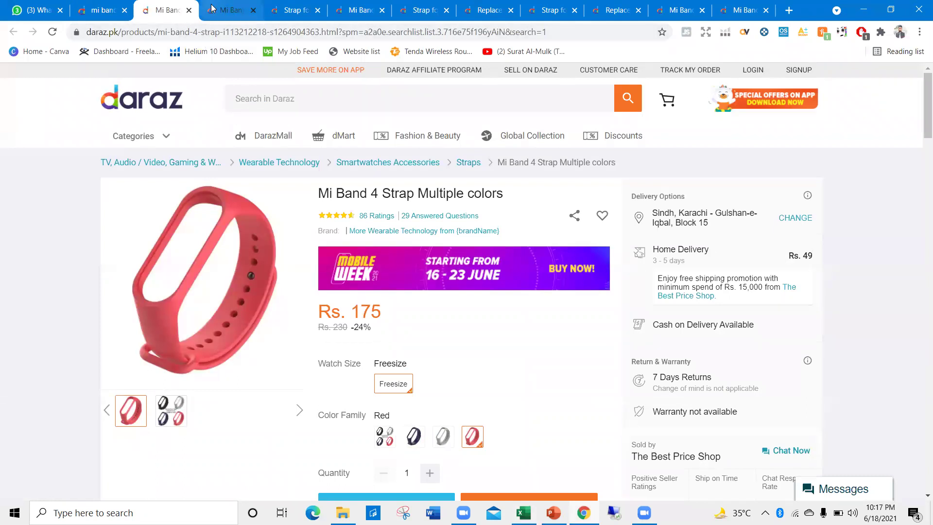
pyautogui.click(220, 18)
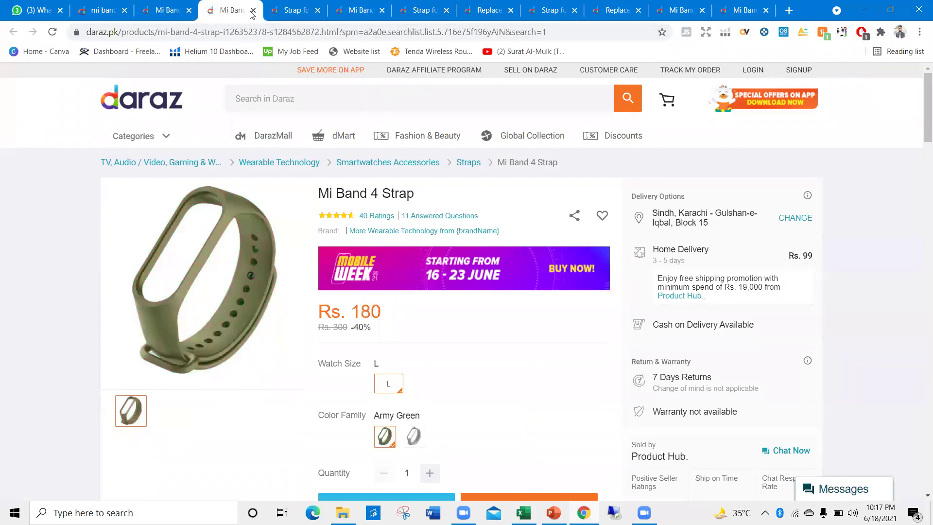
pyautogui.click(289, 9)
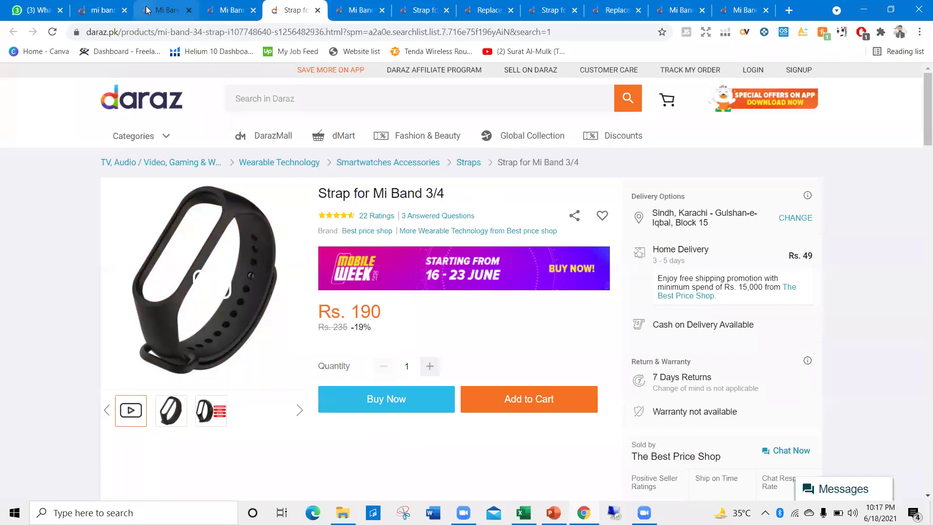
pyautogui.hotkey('ctrl', 'shift', 'Tab')
pyautogui.hotkey('ctrl', 'shift', 'Tab')
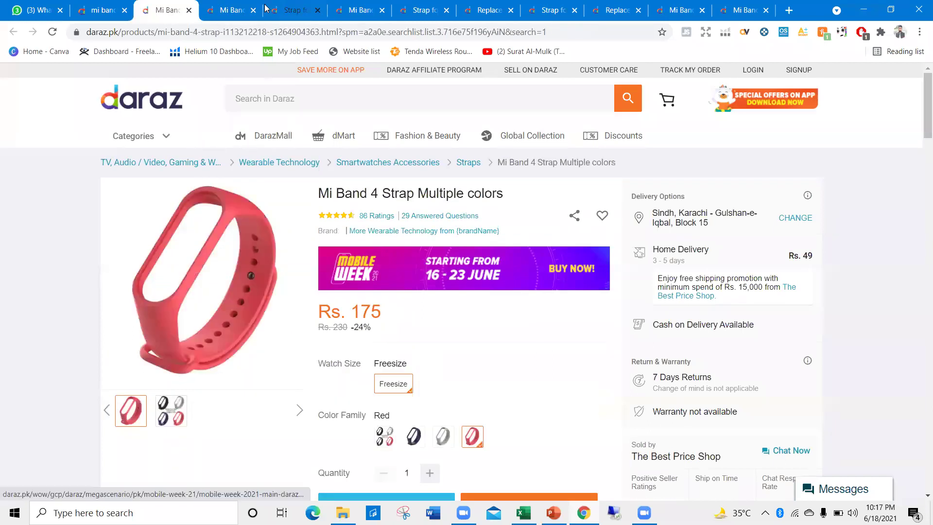
pyautogui.click(289, 4)
pyautogui.click(165, 10)
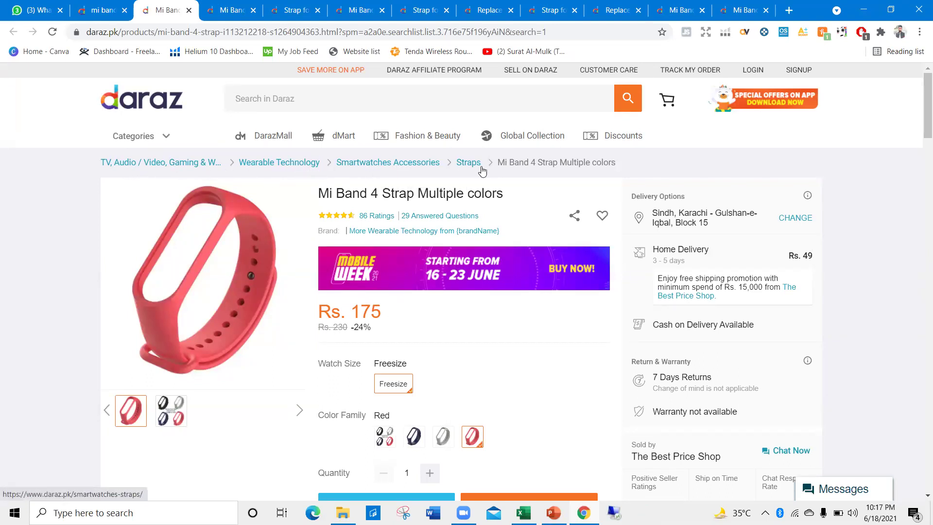
# Copy the category path, from TV, Audio / Video, Gaming & Wearables to Straps, from the Mi Band 4 Strap Multiple colors listing into Excel's Category cell C4.
pyautogui.moveTo(85, 160); pyautogui.dragTo(480, 170)
pyautogui.hotkey('alt', 'Tab')
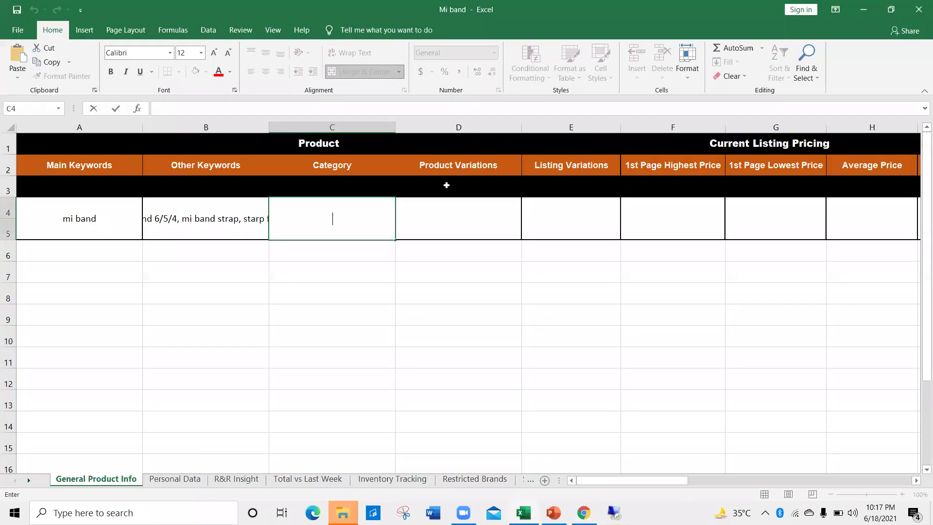
pyautogui.write('TV, Audio / Video, Gaming & Wearables  Wearable Technology  Smartwatches Accessories  Straps')
pyautogui.click(355, 266)
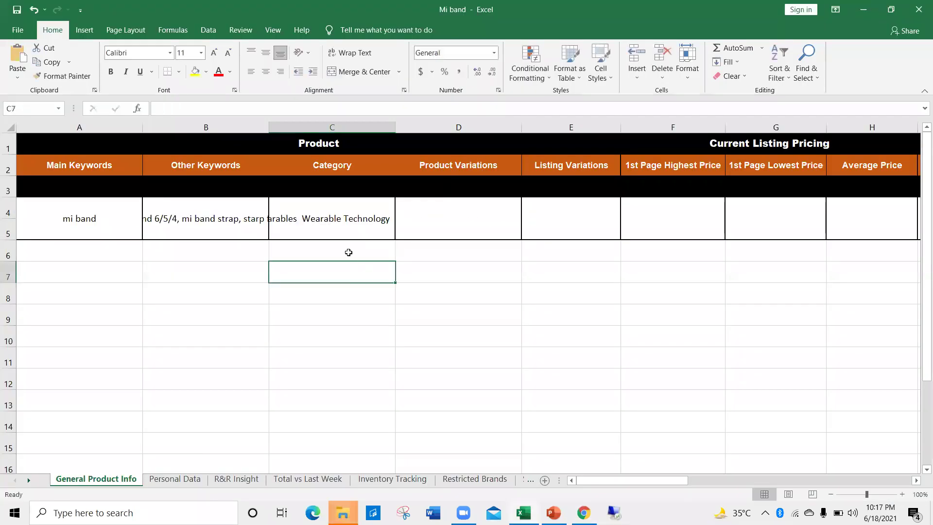
# Check the full Category entry in C4 against the category path of the Mi Band 4 Strap Multiple colors listing in Chrome.
pyautogui.click(341, 220)
pyautogui.doubleClick(339, 218)
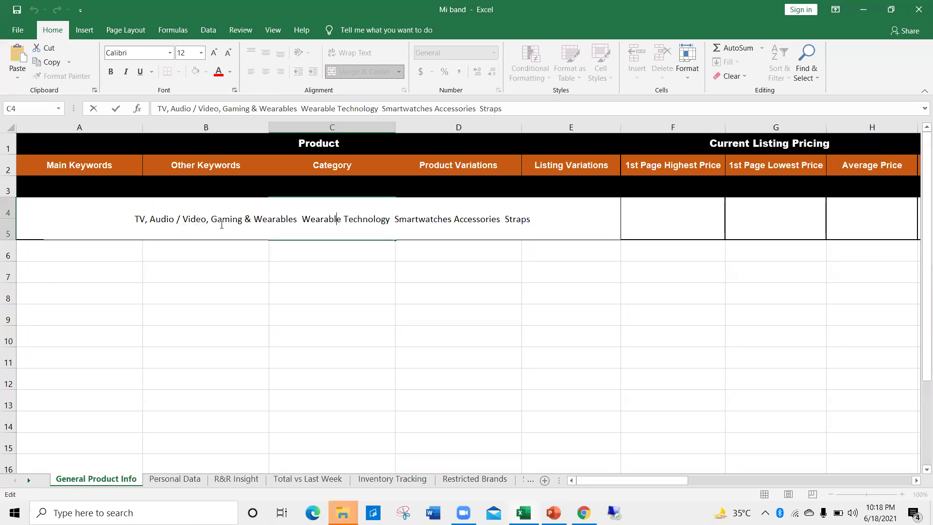
pyautogui.click(366, 250)
pyautogui.doubleClick(352, 219)
pyautogui.hotkey('alt', 'Tab')
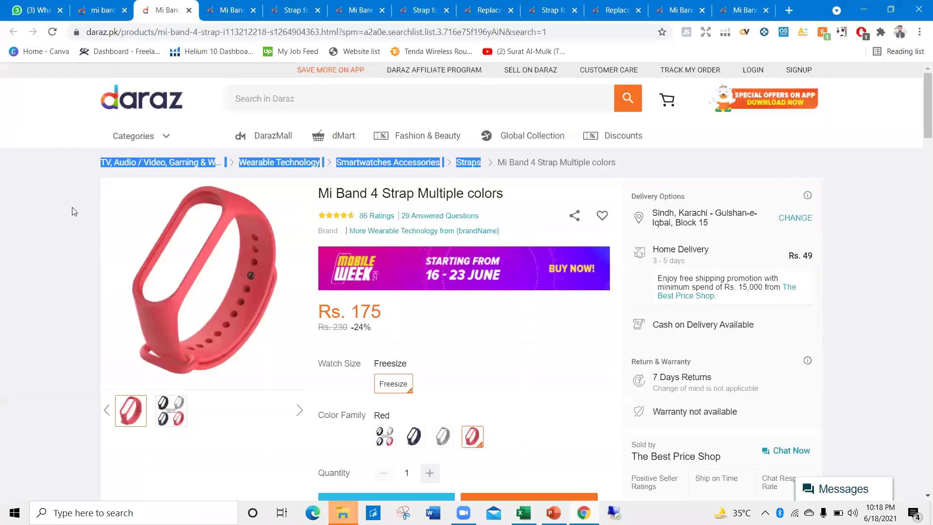
pyautogui.click(27, 203)
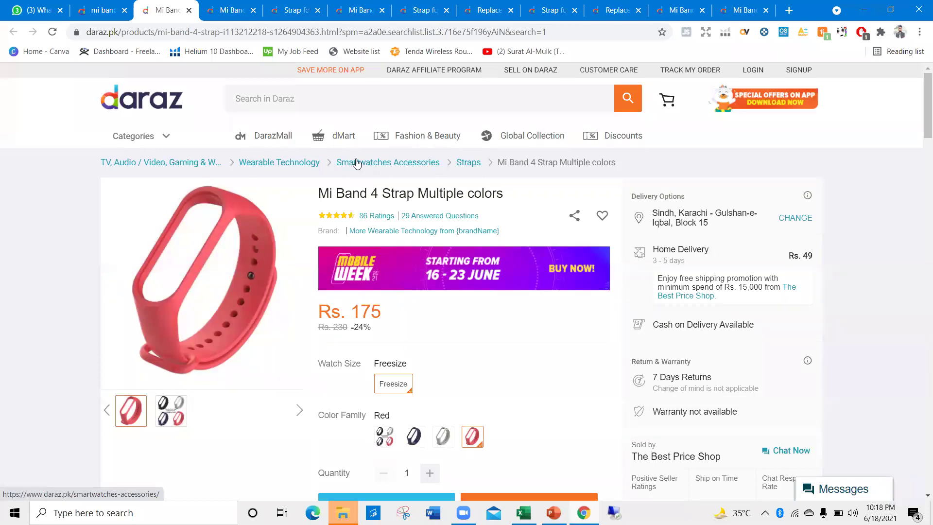
# Replace the Category entry in Excel's cell C4 with "Smartwatches Accessories", copied from the category path of the Mi Band 4 Strap Multiple colors listing.
pyautogui.moveTo(484, 165); pyautogui.dragTo(335, 161)
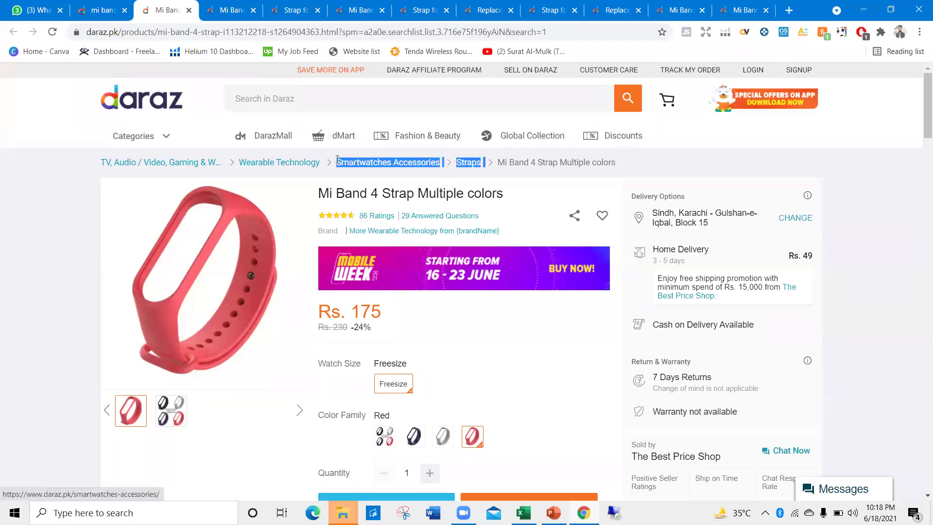
pyautogui.click(375, 177)
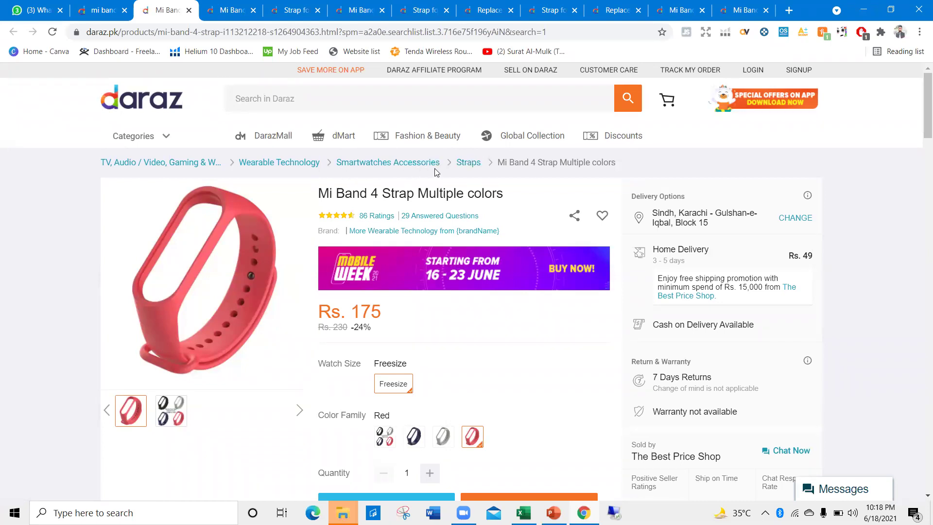
pyautogui.moveTo(441, 165); pyautogui.dragTo(339, 167)
pyautogui.hotkey('ctrl', 'c')
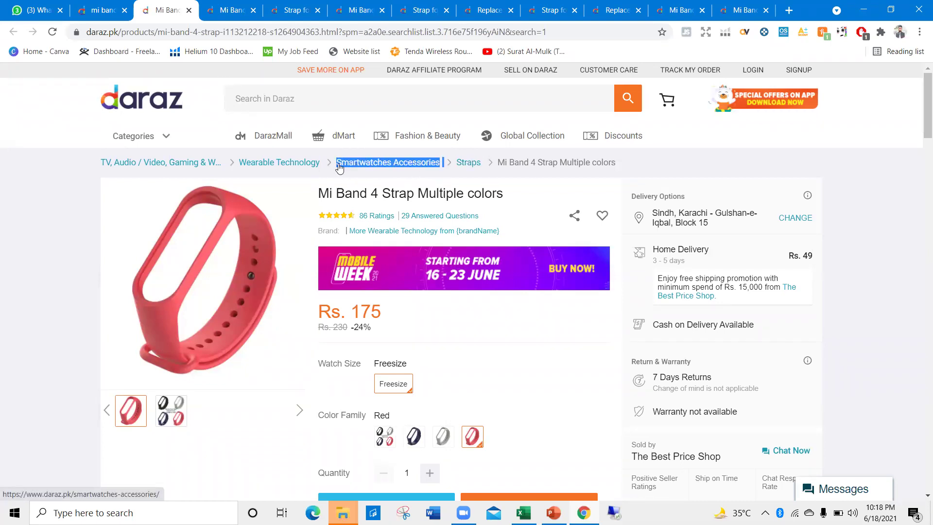
pyautogui.hotkey('alt', 'Tab')
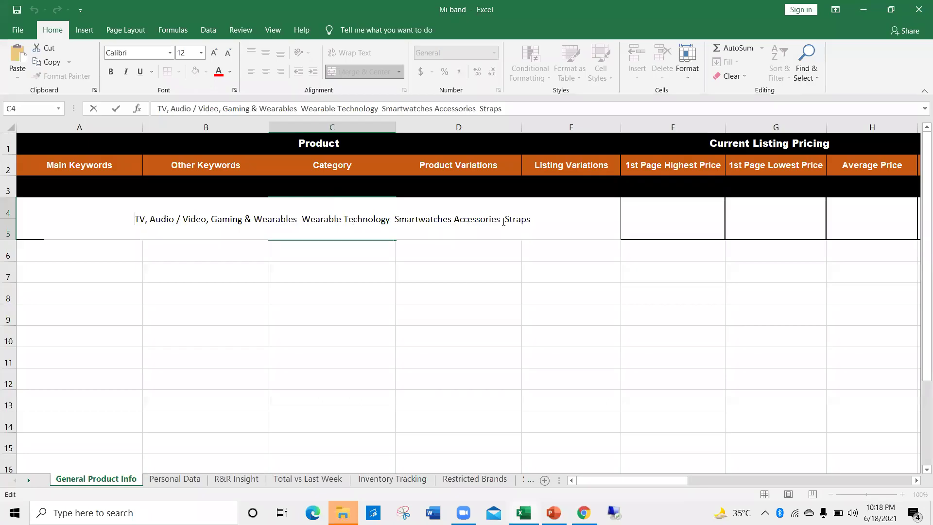
pyautogui.moveTo(536, 216); pyautogui.dragTo(136, 219)
pyautogui.hotkey('ctrl', 'v')
pyautogui.click(295, 249)
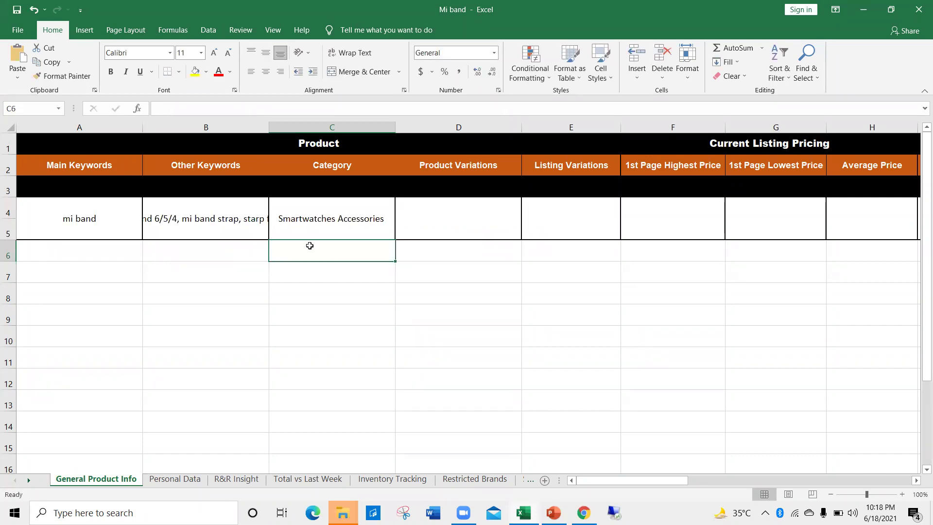
# Clear the text selection on the Daraz listing and close the File Explorer window showing the meeting recording folder.
pyautogui.hotkey('alt', 'Tab')
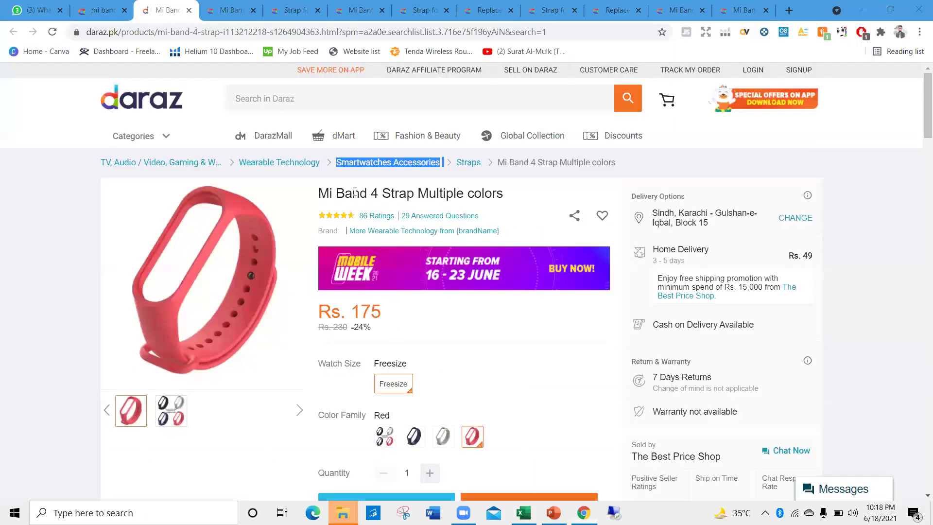
pyautogui.click(384, 177)
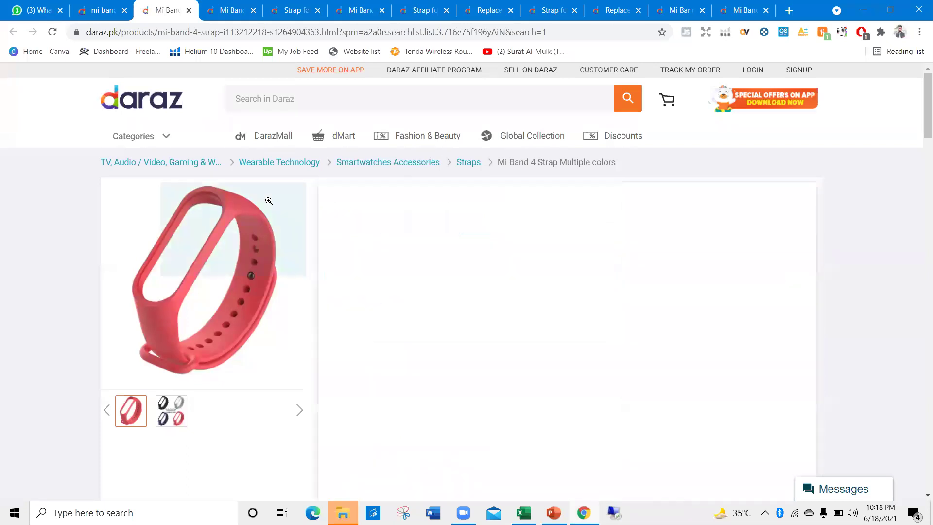
pyautogui.hotkey('alt', 'Tab')
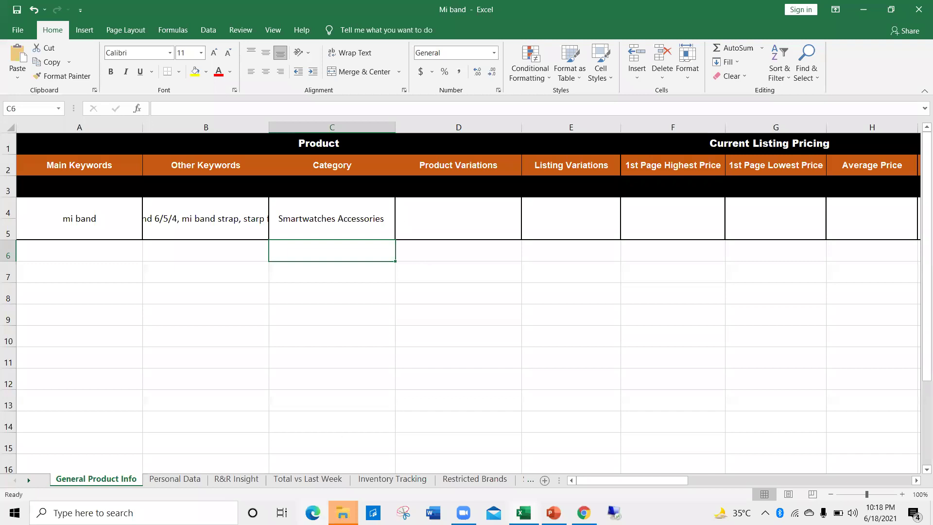
pyautogui.moveTo(343, 511)
pyautogui.click(381, 454)
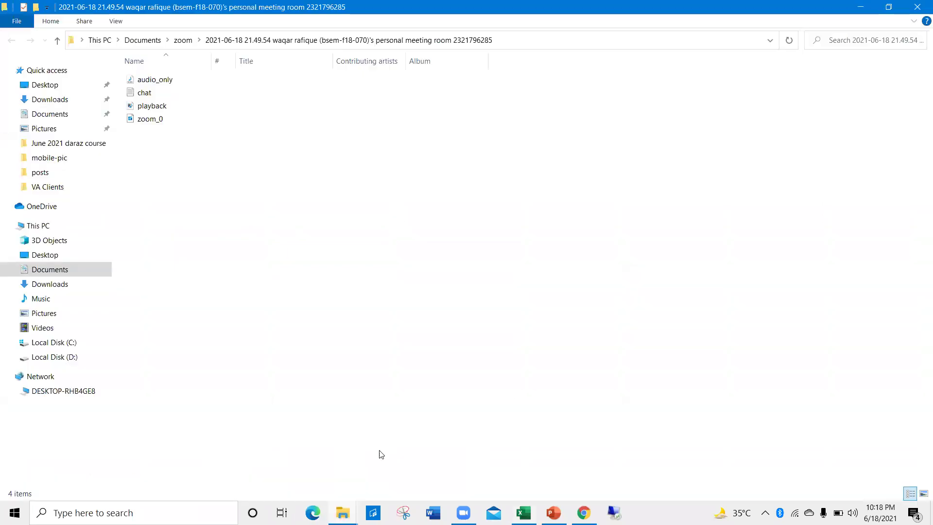
pyautogui.click(917, 7)
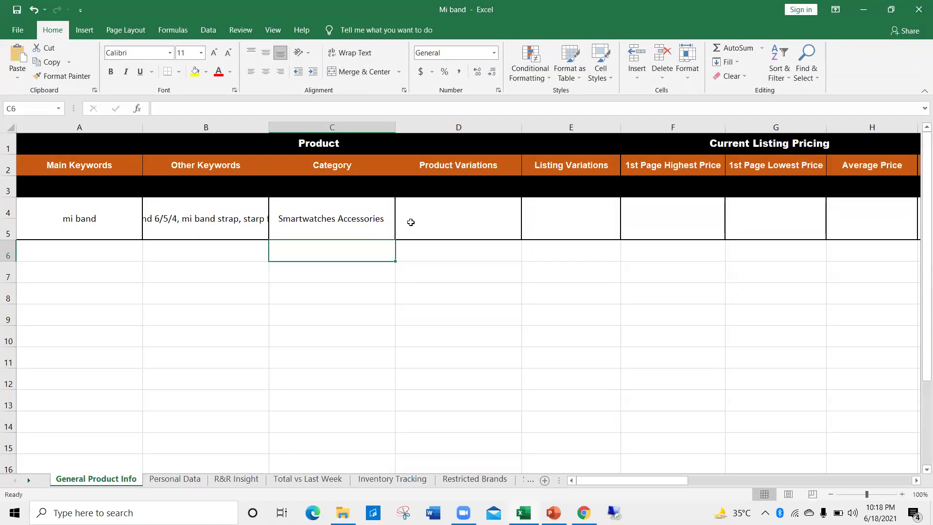
# Select Product Variations cell D4, then switch to Chrome and examine the Mi Band 4 Strap Multiple colors listing's Blue option, size, product details and ratings.
pyautogui.click(442, 226)
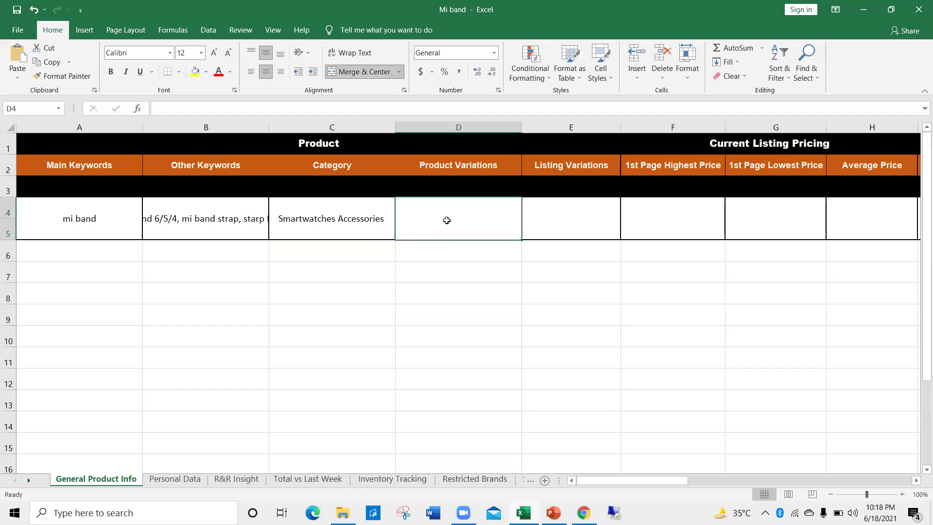
pyautogui.hotkey('alt', 'Tab')
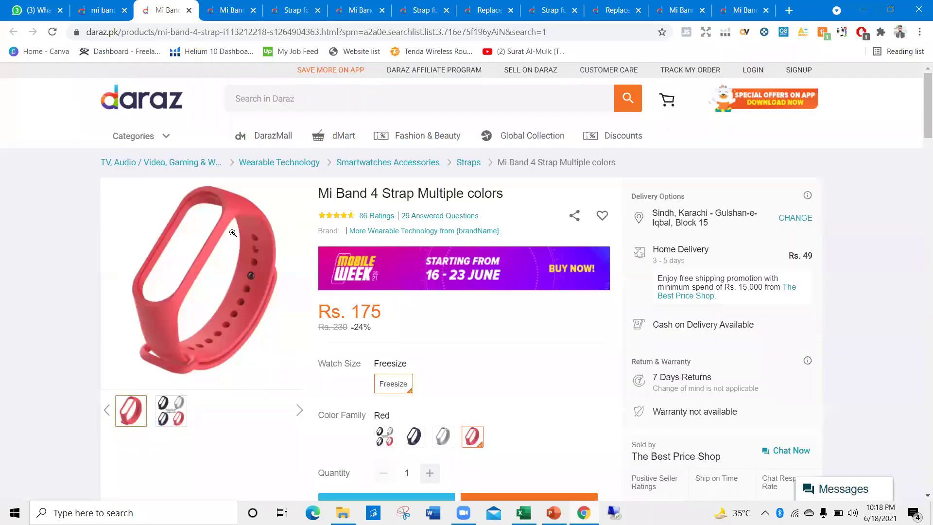
pyautogui.hotkey('alt', 'Tab')
pyautogui.hotkey('alt', 'Tab')
pyautogui.scroll(-5, 292, 286)
pyautogui.scroll(5, 380, 290)
pyautogui.click(413, 436)
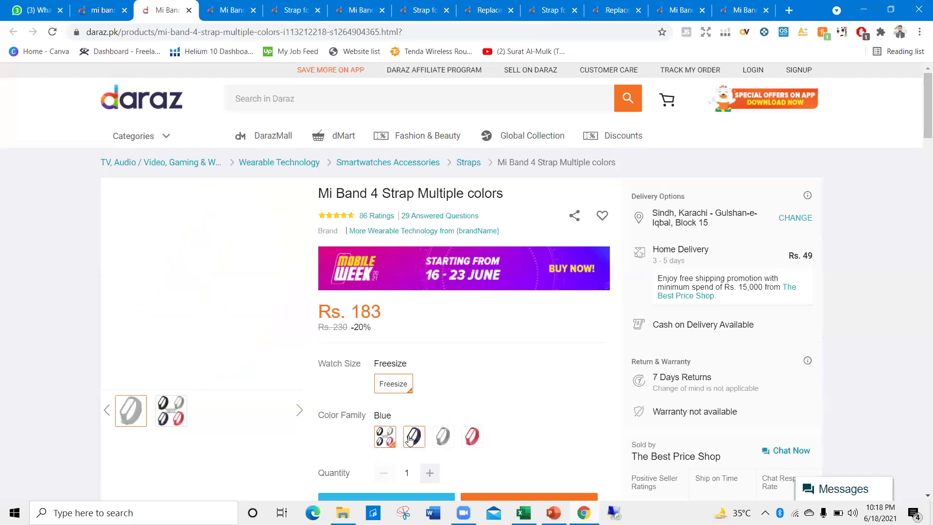
pyautogui.hotkey('alt', 'Tab')
pyautogui.hotkey('alt', 'Tab')
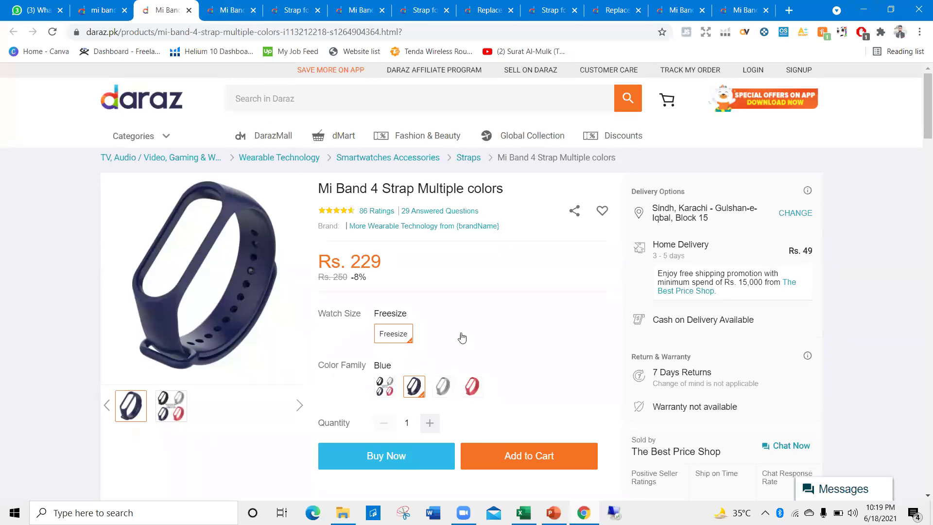
pyautogui.scroll(-5, 387, 316)
pyautogui.scroll(-4, 386, 314)
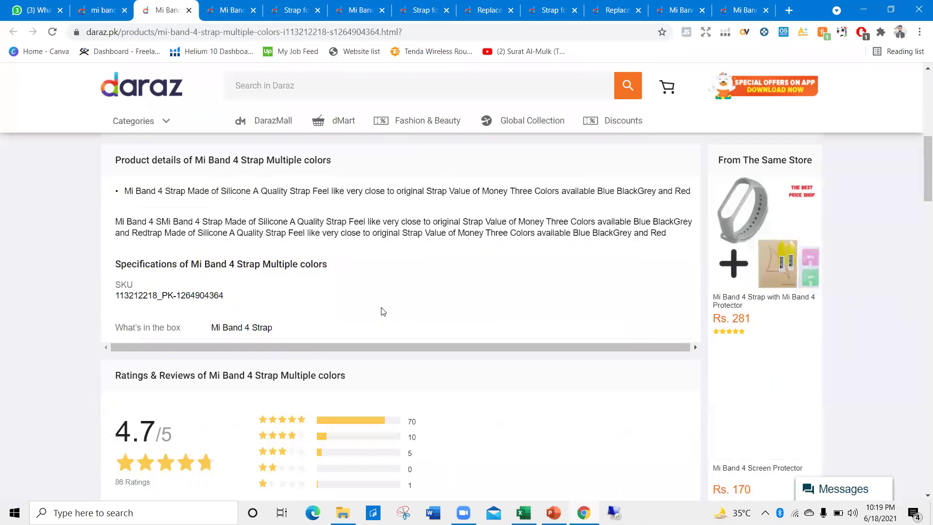
pyautogui.scroll(-3, 383, 312)
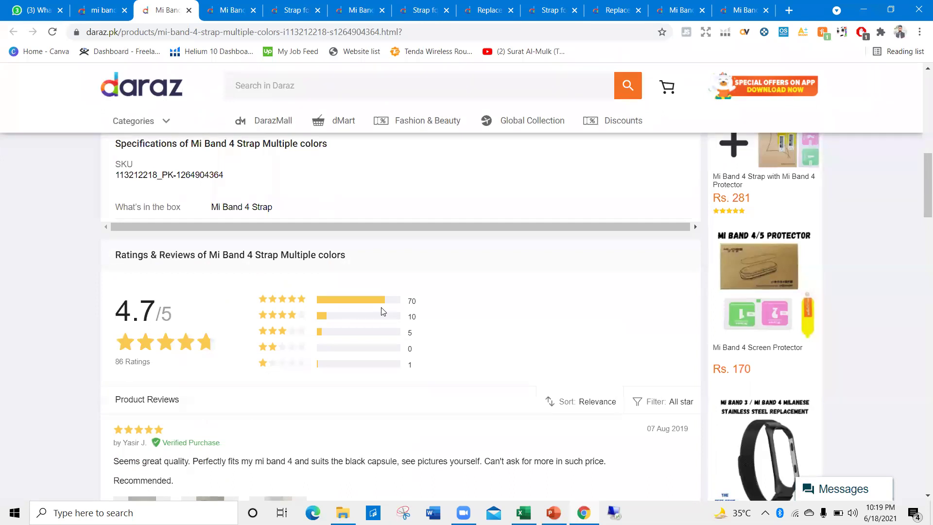
# Enter "colour, 2 size mi band 5/6," in Excel's Product Variations cell D4 and save the workbook.
pyautogui.hotkey('alt', 'Tab')
pyautogui.click(419, 222)
pyautogui.write('colour, 2')
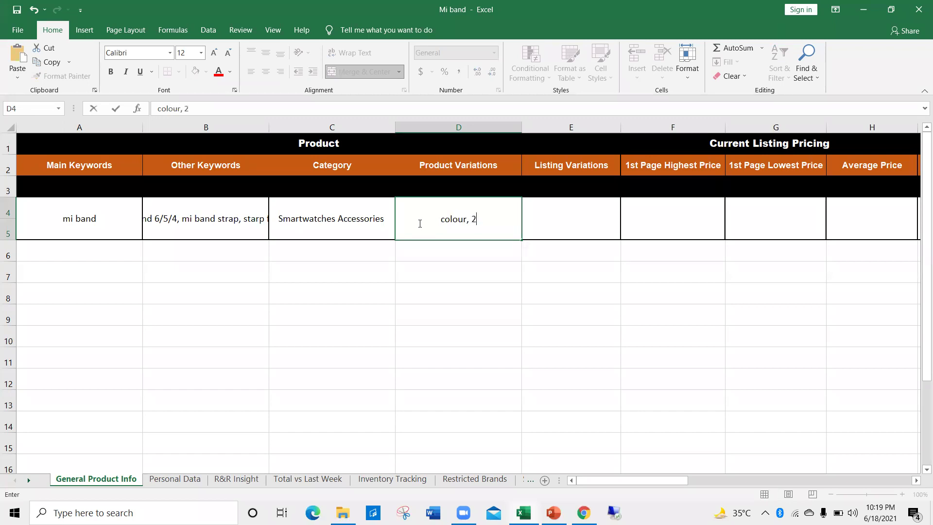
pyautogui.write(' size')
pyautogui.write('mi ban')
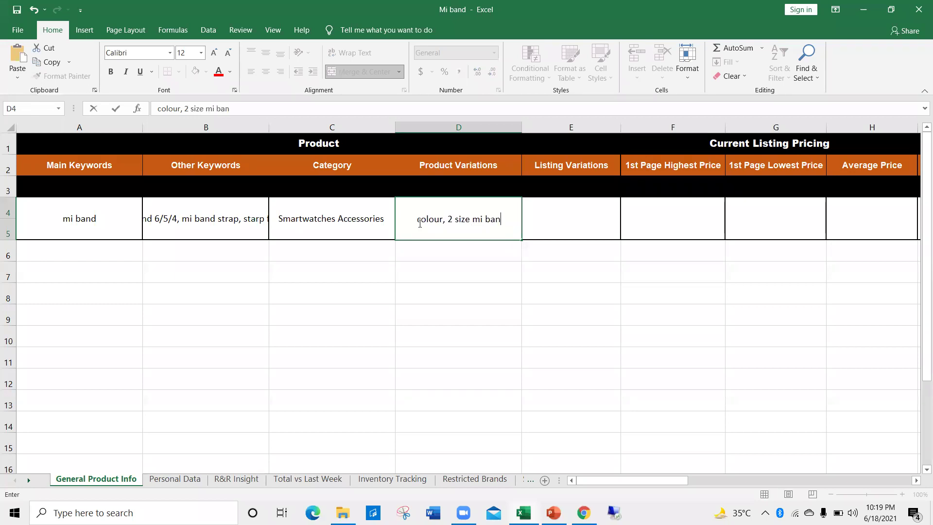
pyautogui.write('d 5/')
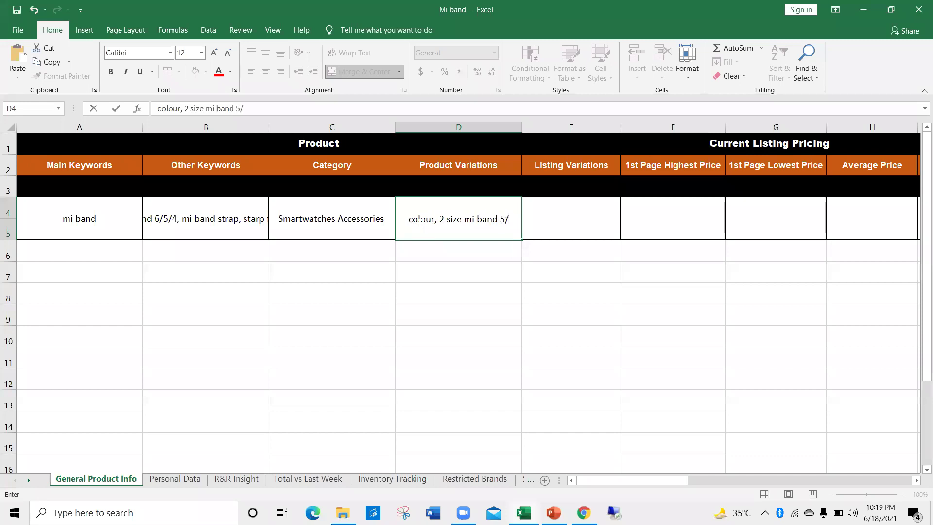
pyautogui.write('6,')
pyautogui.hotkey('ctrl', 's')
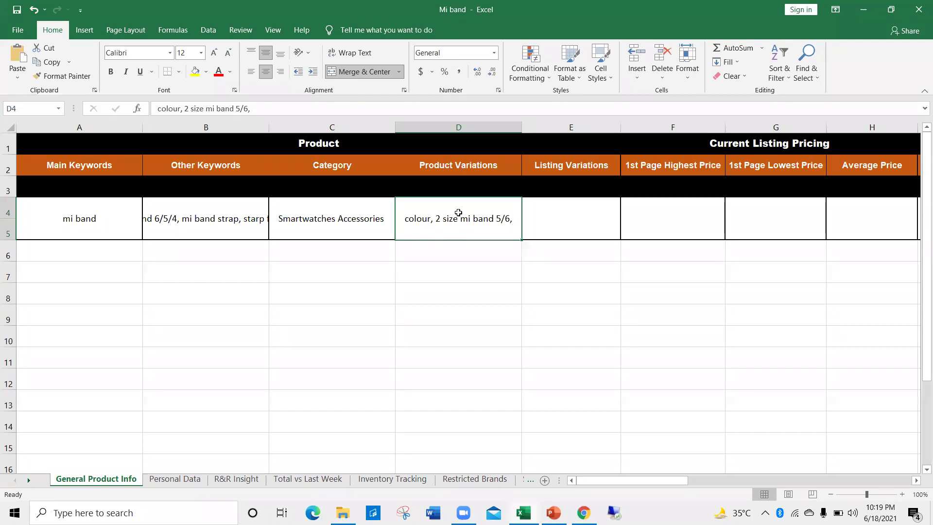
# Switch to Chrome and review the mi band search results, checking prices and the rating count of the Mi Band 4 Strap Multiple colors listing.
pyautogui.hotkey('alt', 'Tab')
pyautogui.scroll(10, 345, 227)
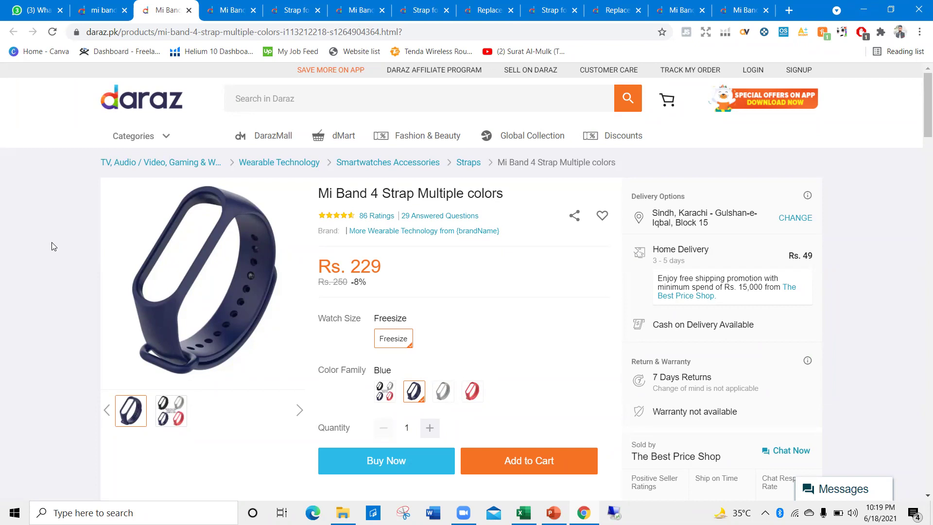
pyautogui.click(102, 10)
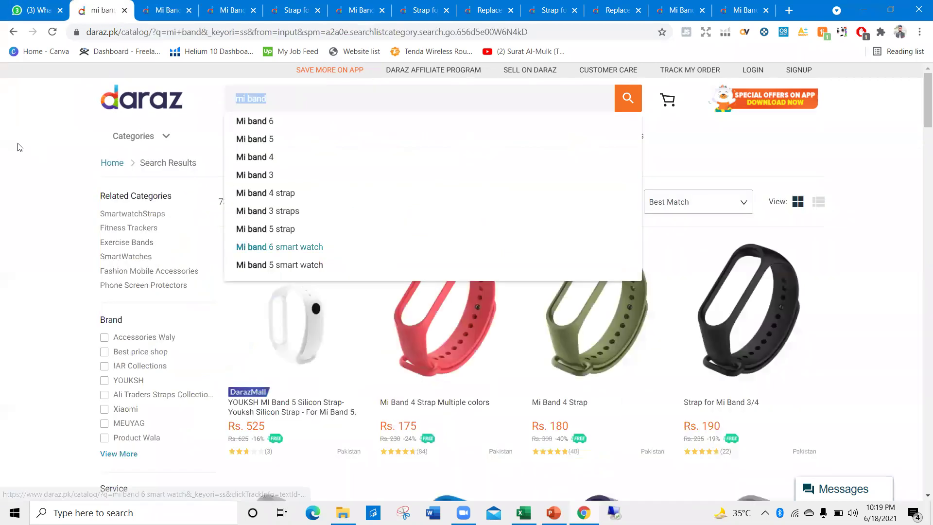
pyautogui.click(161, 194)
pyautogui.scroll(-2, 381, 290)
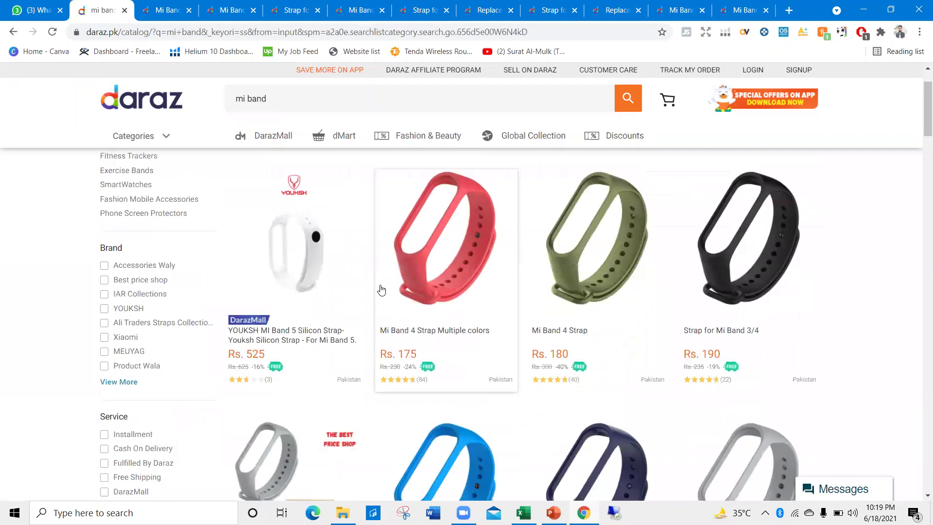
pyautogui.scroll(-1, 384, 287)
pyautogui.scroll(2, 420, 275)
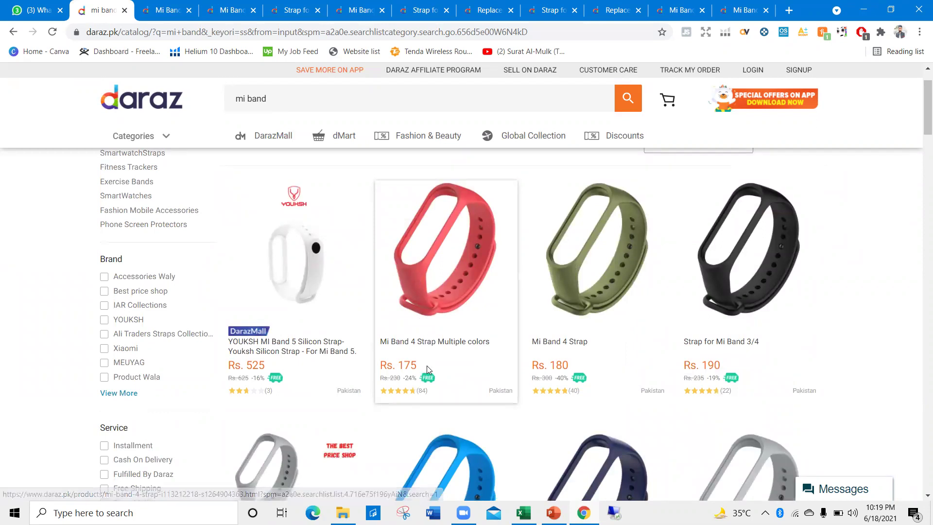
pyautogui.doubleClick(423, 390)
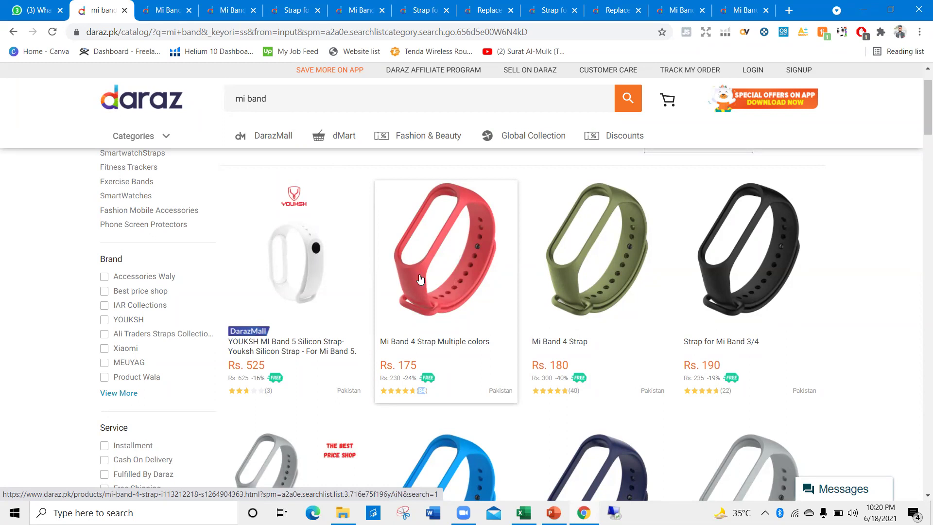
pyautogui.scroll(-5, 415, 281)
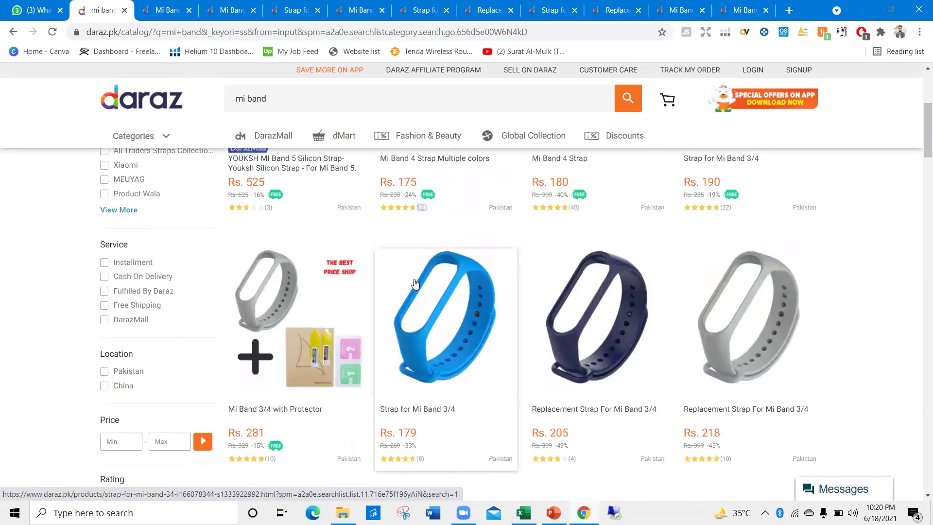
pyautogui.scroll(5, 415, 289)
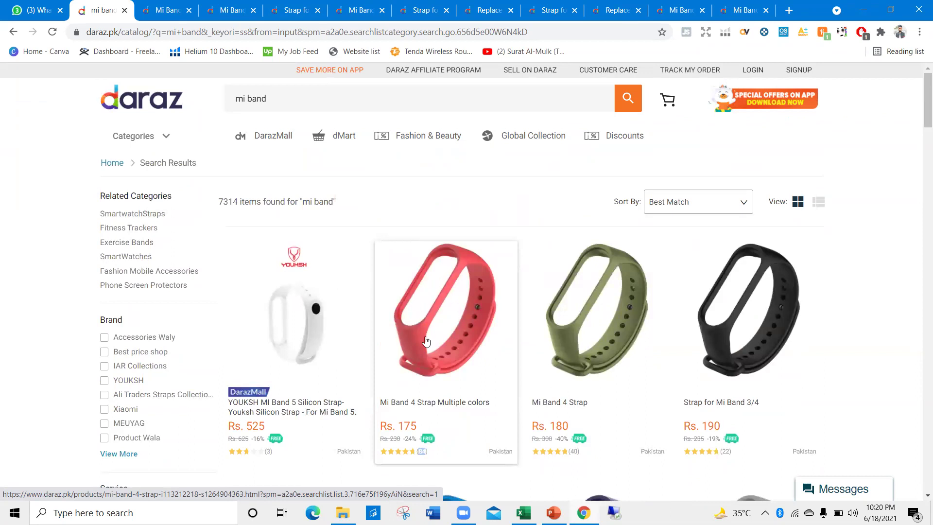
pyautogui.scroll(-5, 422, 301)
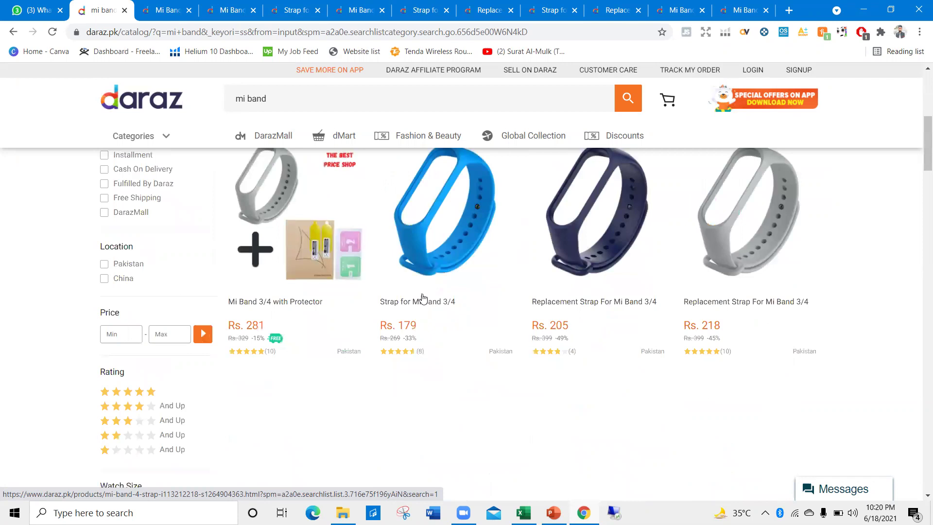
pyautogui.scroll(-8, 422, 294)
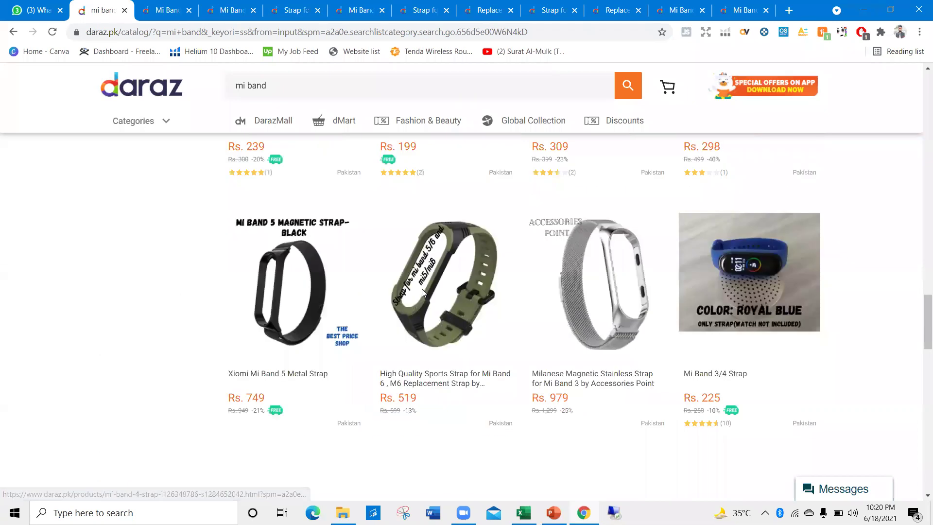
# Inspect the Black option and four-colour photo of the Mi Band 4 Strap Multiple colors listing, comparing the listing with the mi band search results.
pyautogui.hotkey('ctrl', 'Tab')
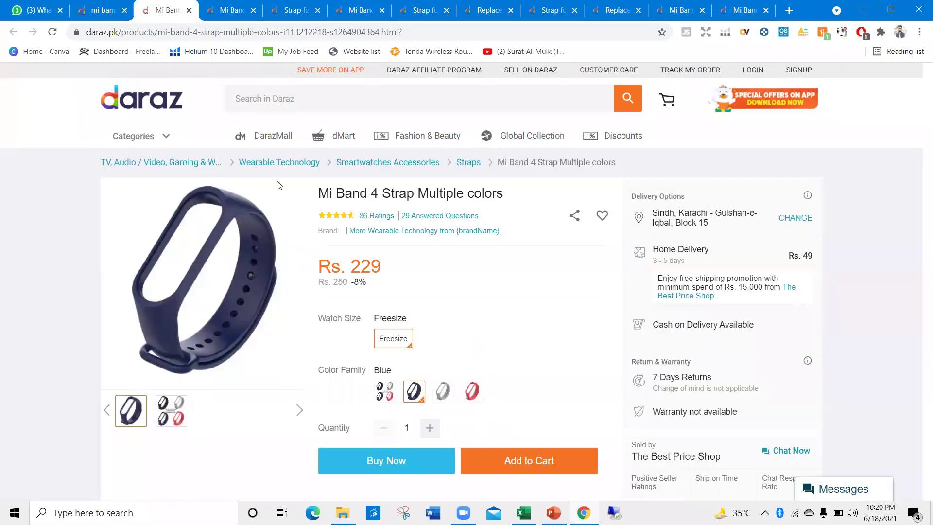
pyautogui.click(387, 390)
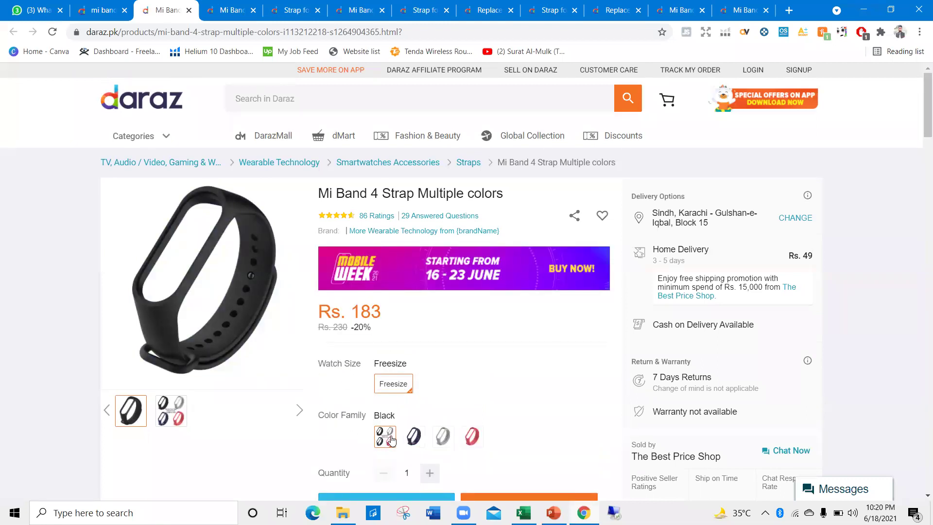
pyautogui.moveTo(180, 416)
pyautogui.moveTo(189, 283)
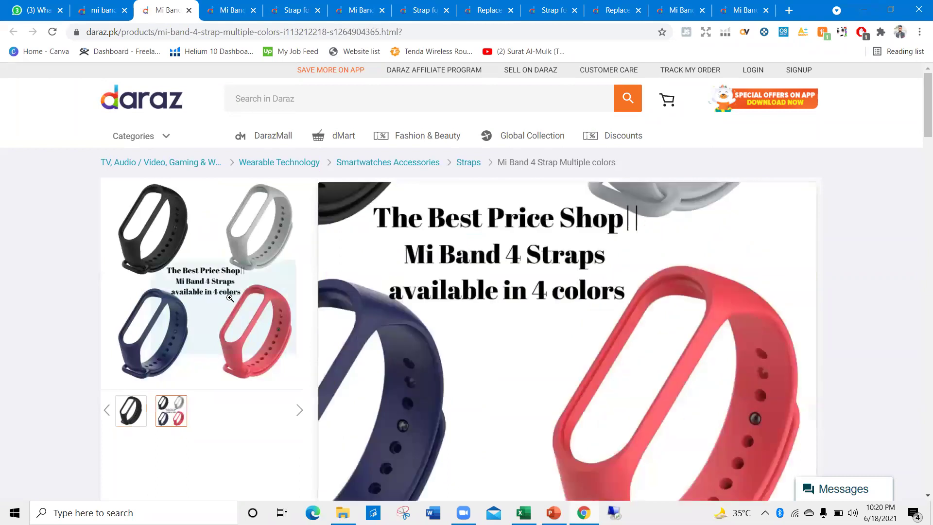
pyautogui.moveTo(130, 402)
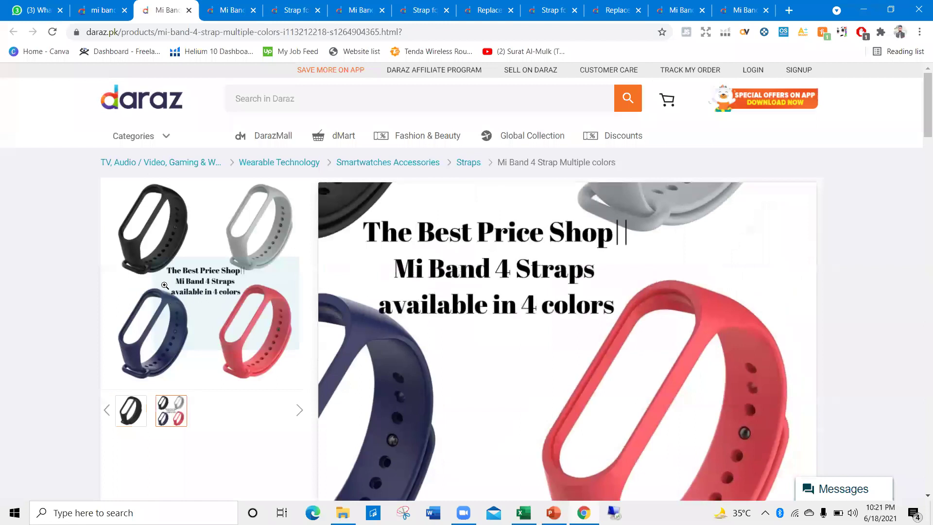
pyautogui.click(96, 8)
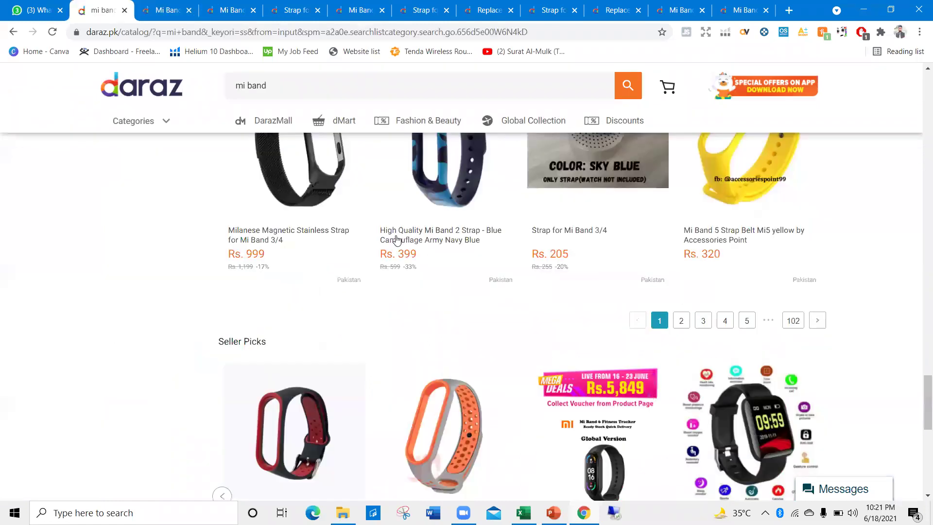
pyautogui.scroll(10, 397, 239)
pyautogui.scroll(5, 405, 270)
pyautogui.click(430, 384)
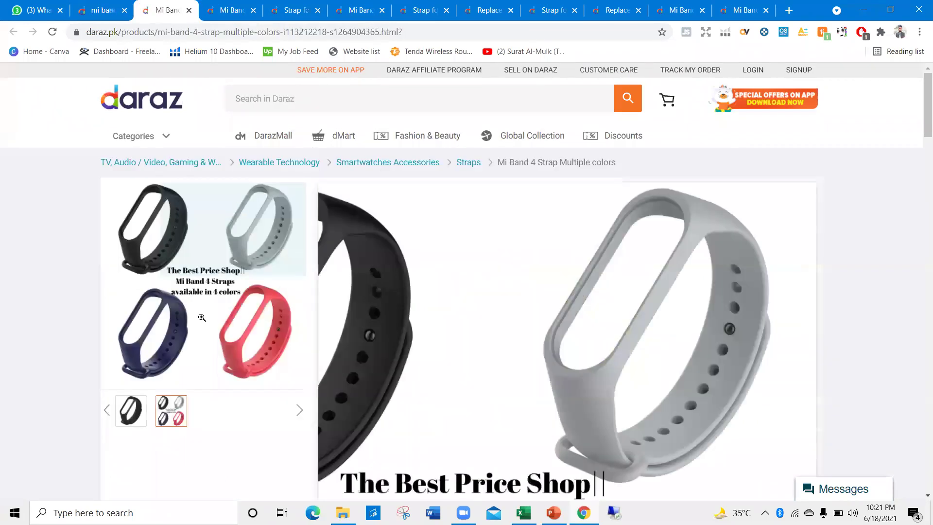
# Check the mi band search results, then switch to Excel and replace the Product Variations entry in D4 with "5/6 and rest are same".
pyautogui.click(96, 6)
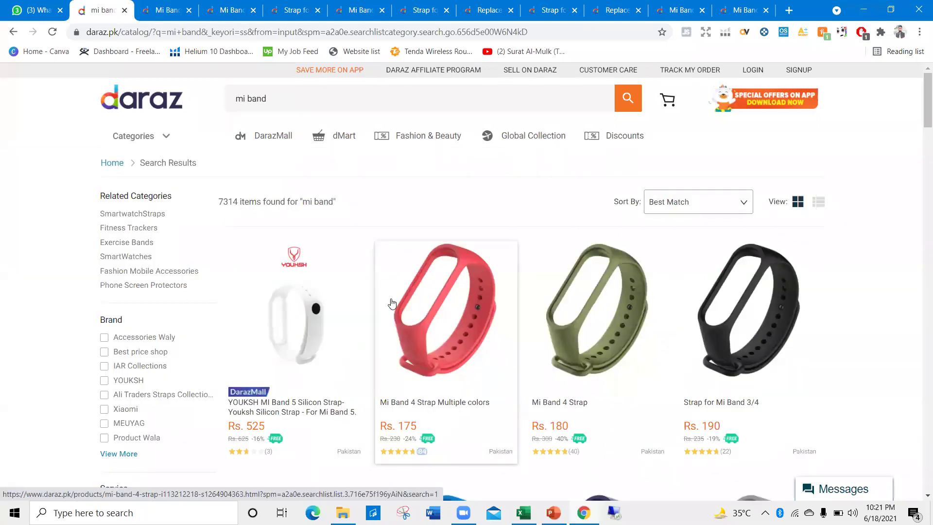
pyautogui.hotkey('alt', 'Tab')
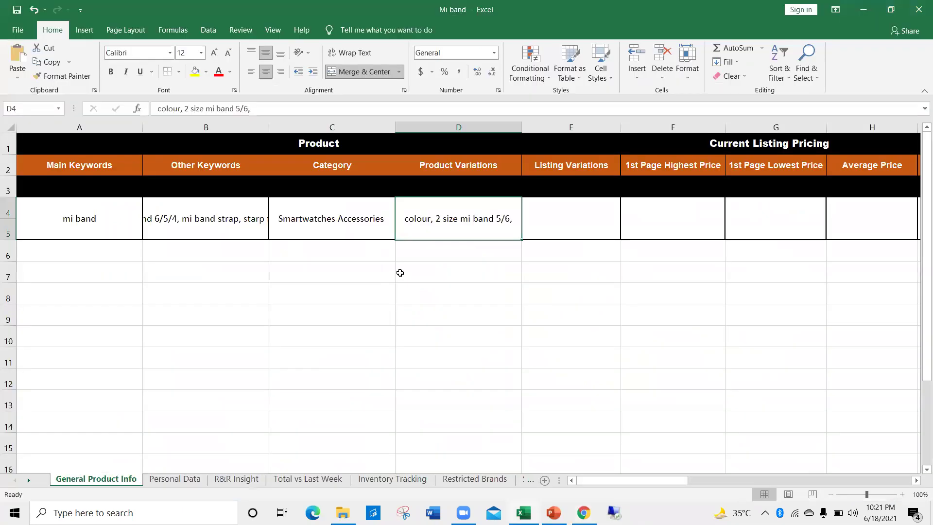
pyautogui.doubleClick(550, 213)
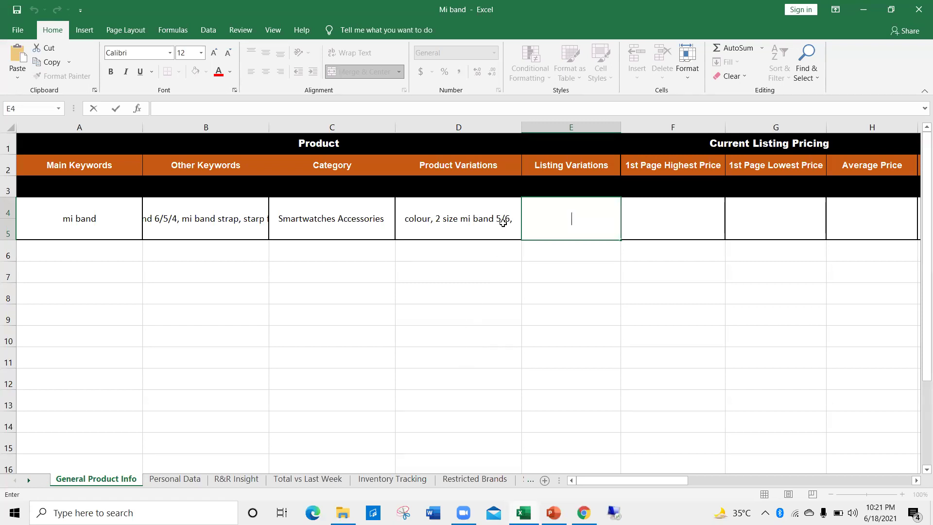
pyautogui.doubleClick(472, 221)
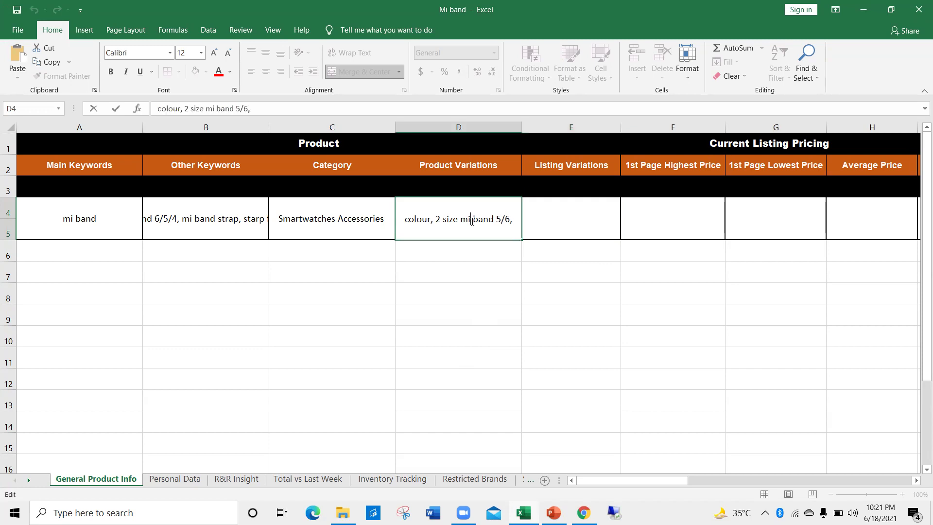
pyautogui.press('Delete')
pyautogui.press('Delete')
pyautogui.press('Delete')
pyautogui.press('Delete')
pyautogui.press('Delete')
pyautogui.press('Delete')
pyautogui.press('Delete')
pyautogui.press('Delete')
pyautogui.press('Delete')
pyautogui.press('Delete')
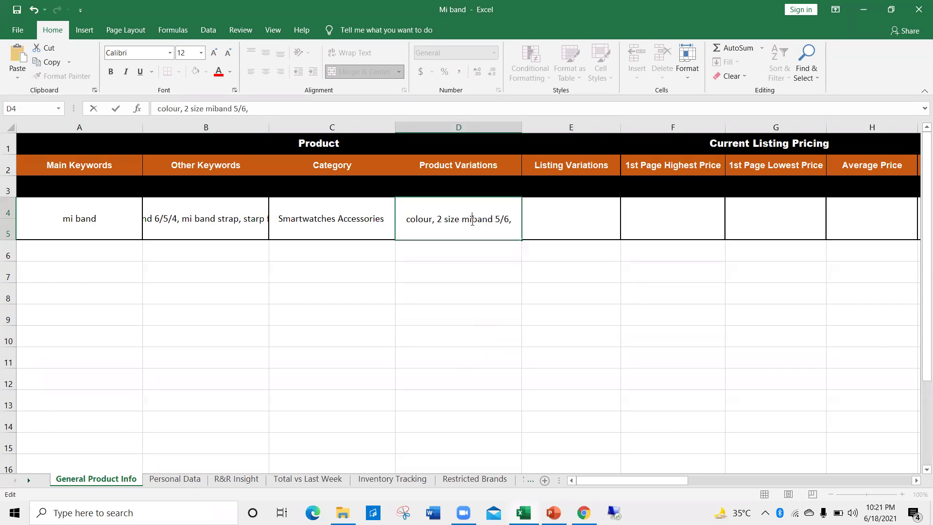
pyautogui.press('BackSpace')
pyautogui.press('BackSpace')
pyautogui.press('BackSpace')
pyautogui.press('BackSpace')
pyautogui.press('BackSpace')
pyautogui.press('BackSpace')
pyautogui.press('BackSpace')
pyautogui.press('BackSpace')
pyautogui.press('BackSpace')
pyautogui.press('BackSpace')
pyautogui.press('BackSpace')
pyautogui.press('BackSpace')
pyautogui.press('BackSpace')
pyautogui.press('BackSpace')
pyautogui.press('BackSpace')
pyautogui.press('BackSpace')
pyautogui.press('BackSpace')
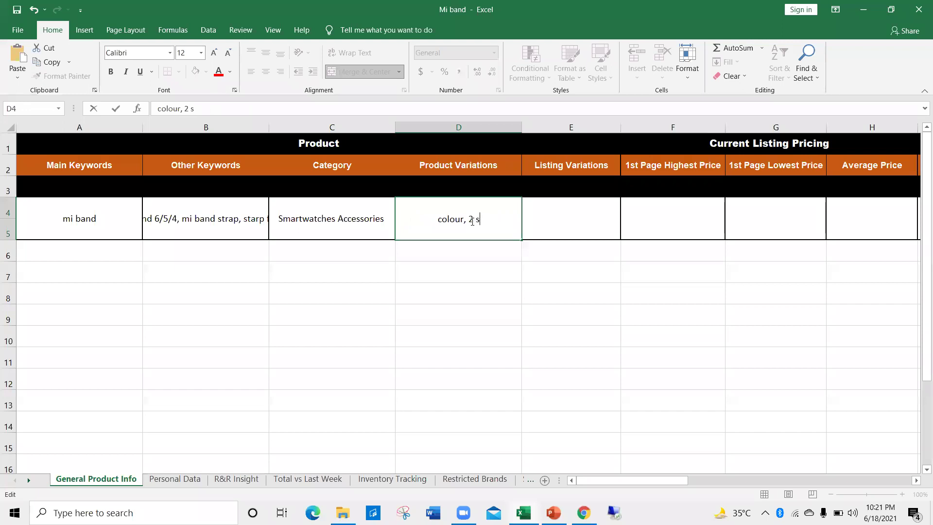
pyautogui.write('mi')
pyautogui.press('BackSpace')
pyautogui.press('BackSpace')
pyautogui.write('5/6 and reat')
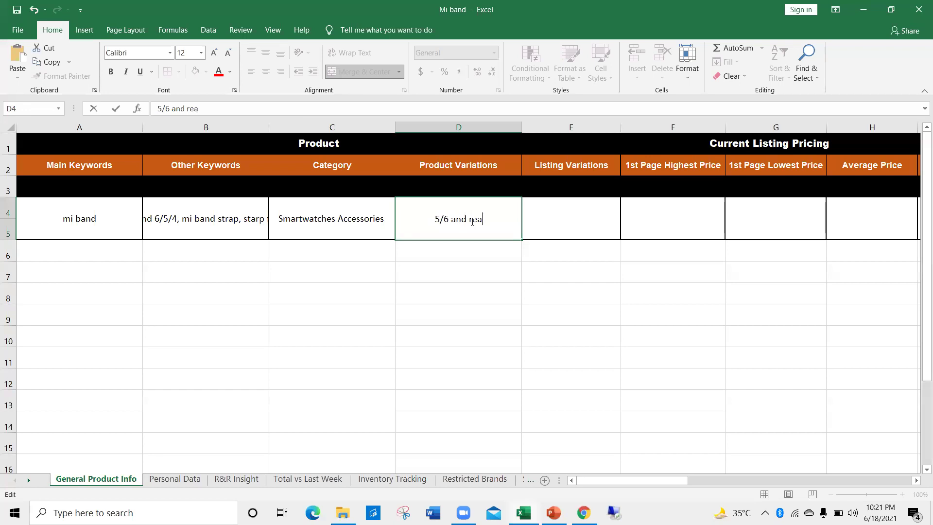
pyautogui.press('BackSpace')
pyautogui.press('BackSpace')
pyautogui.press('BackSpace')
pyautogui.write('st are same')
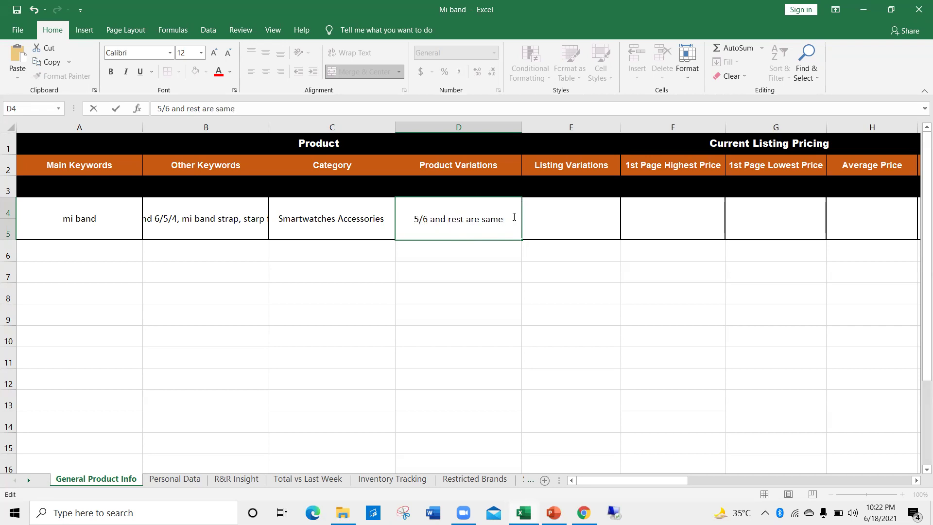
# Enter "colour" in Listing Variations cell E4.
pyautogui.click(549, 217)
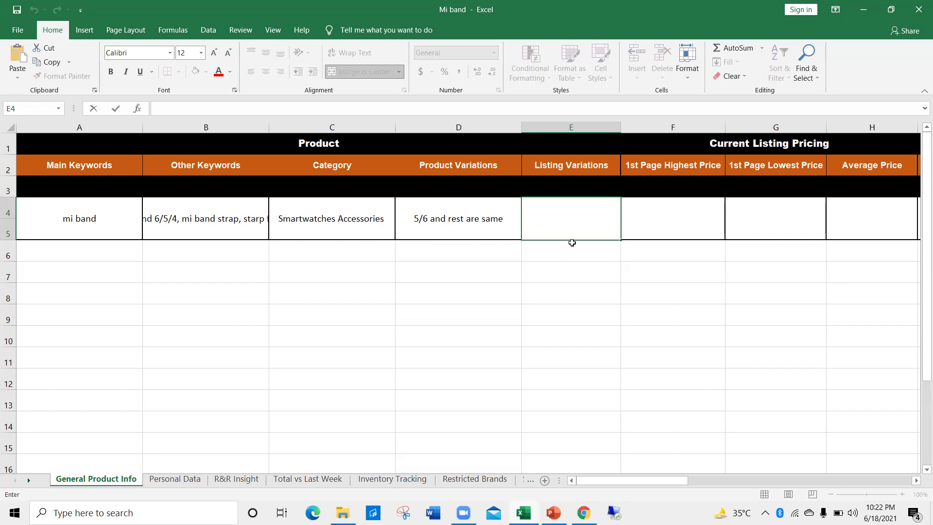
pyautogui.write('colour')
pyautogui.hotkey('ctrl', 'Return')
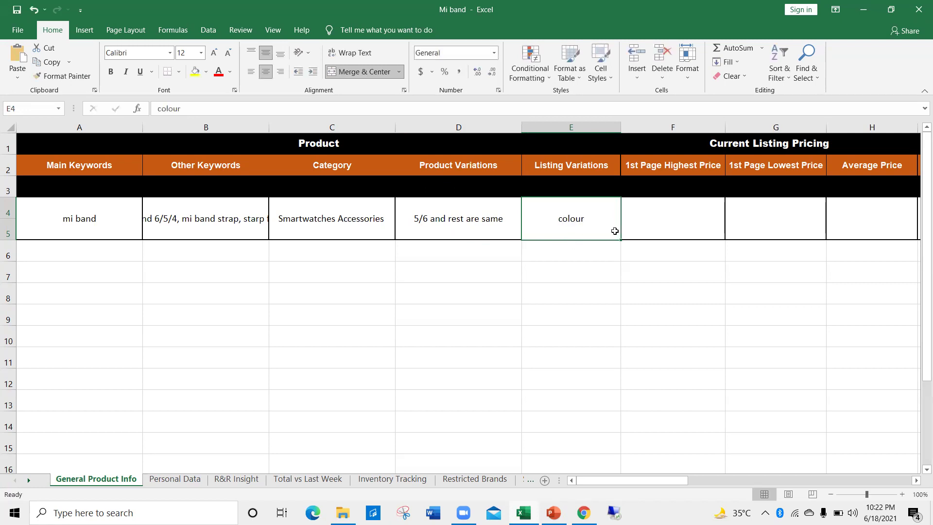
# Select 1st Page Highest Price cell F4, then switch to Chrome and compare prices in the first rows of the mi band search results.
pyautogui.click(658, 222)
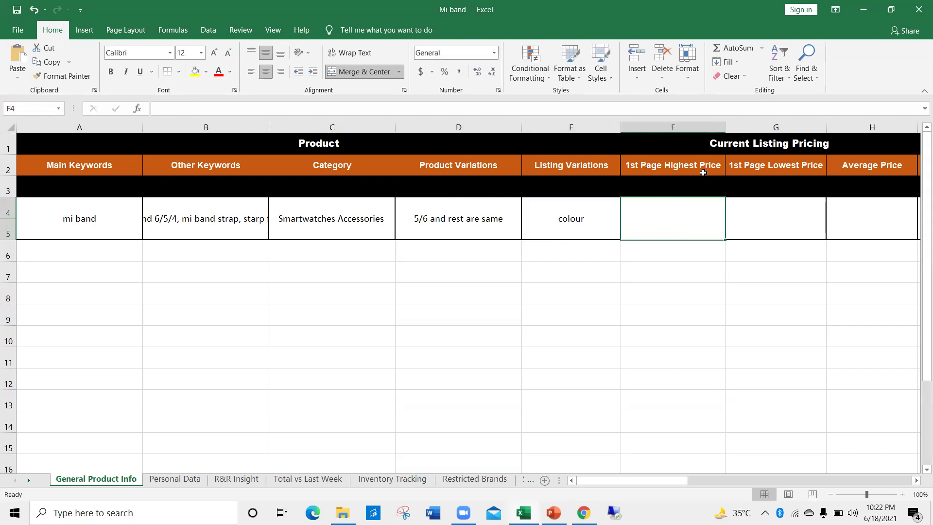
pyautogui.hotkey('alt', 'Tab')
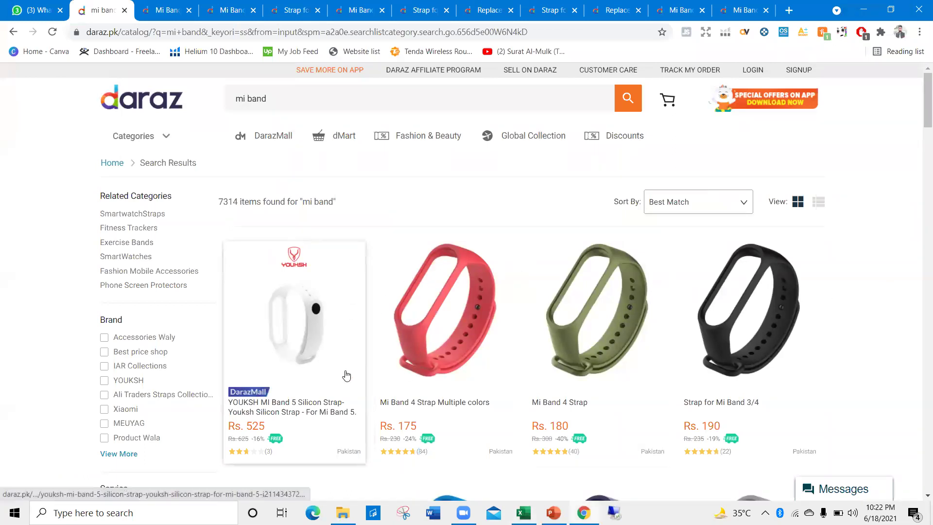
pyautogui.scroll(-2, 310, 367)
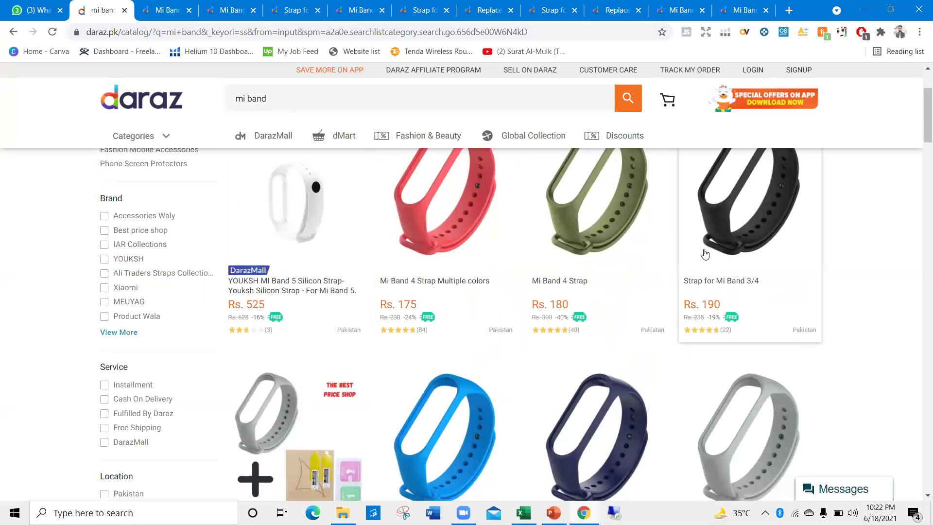
pyautogui.scroll(-1, 712, 240)
pyautogui.scroll(-2, 712, 240)
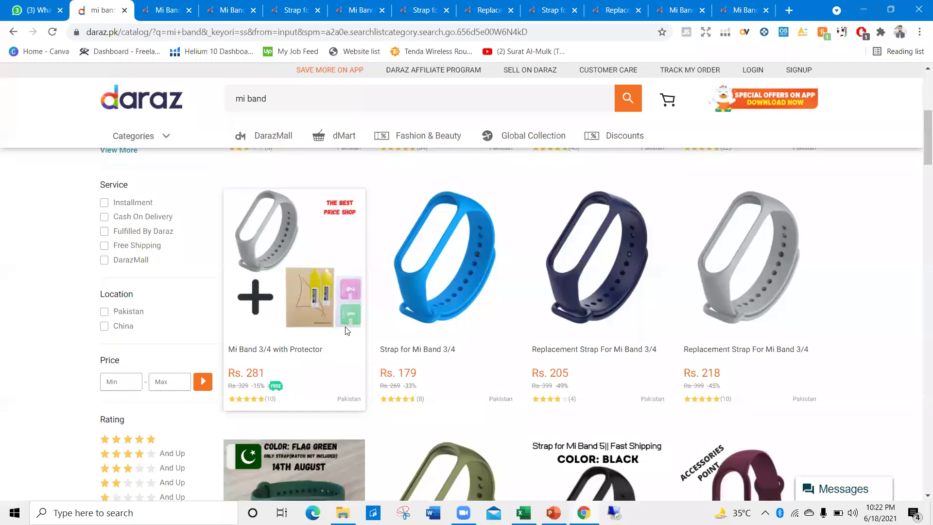
pyautogui.scroll(3, 721, 258)
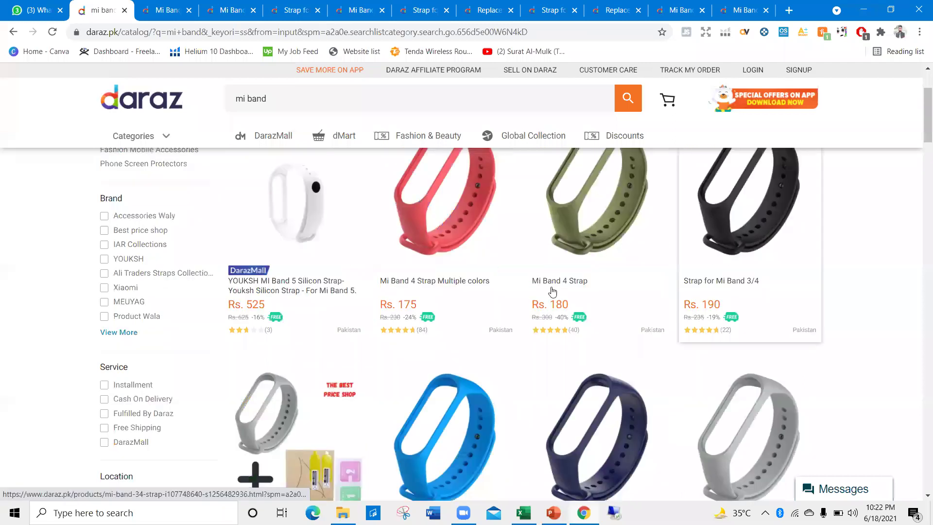
pyautogui.scroll(-2, 299, 333)
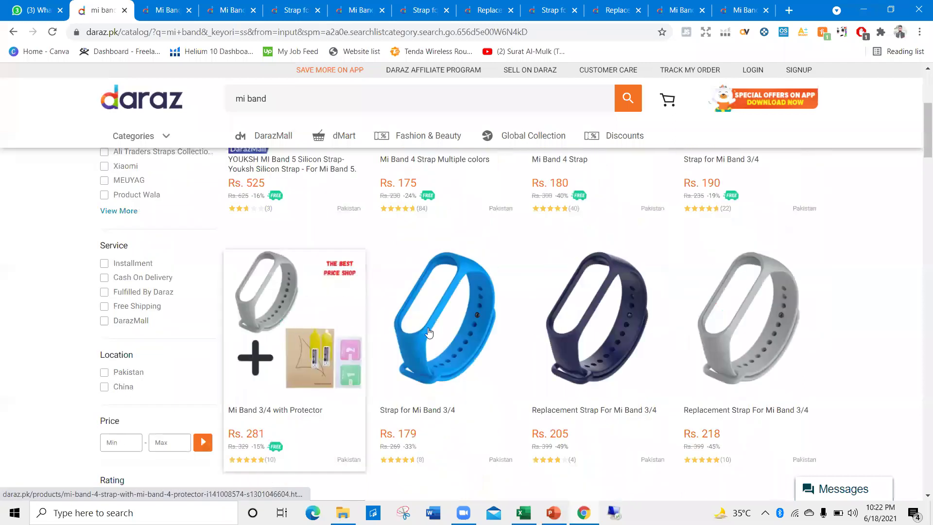
pyautogui.scroll(-1, 719, 357)
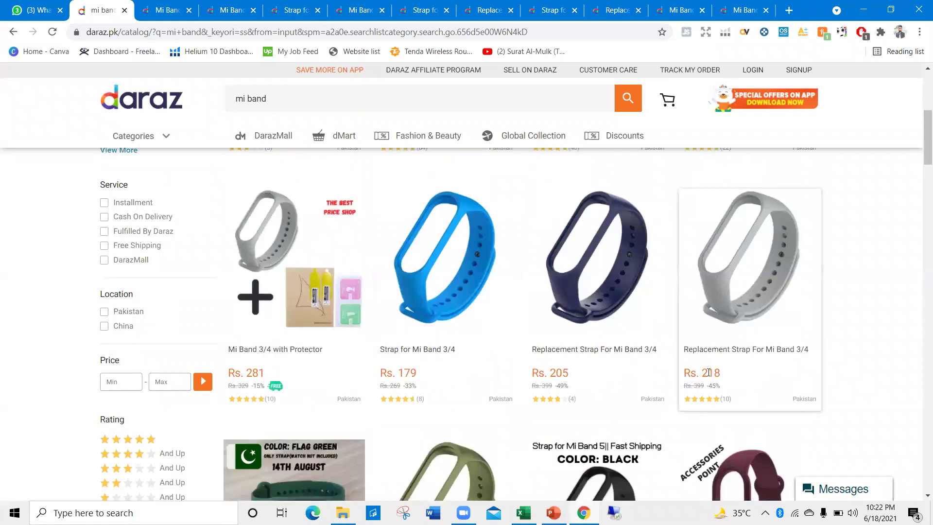
pyautogui.scroll(-2, 493, 357)
pyautogui.scroll(-3, 280, 316)
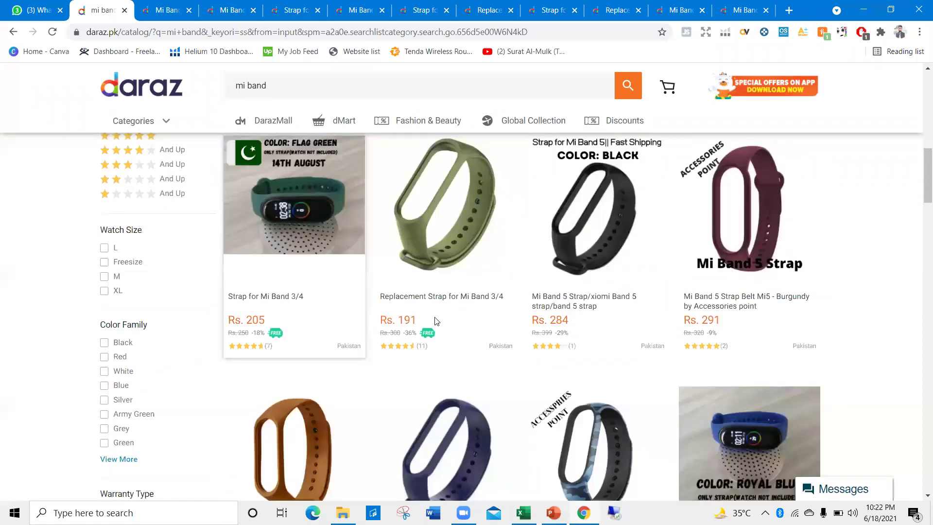
# Check the prices of the Mi Band 5 straps, including Camouflage Blue, and the Milanese Magnetic Stainless Strap for the highest first-page price.
pyautogui.doubleClick(563, 319)
pyautogui.doubleClick(710, 318)
pyautogui.scroll(-4, 389, 318)
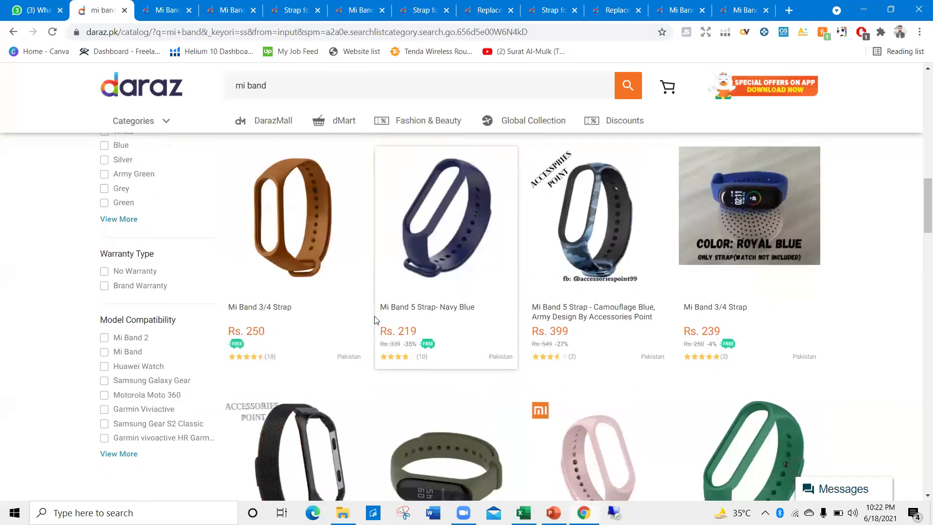
pyautogui.scroll(-1, 563, 272)
pyautogui.tripleClick(560, 267)
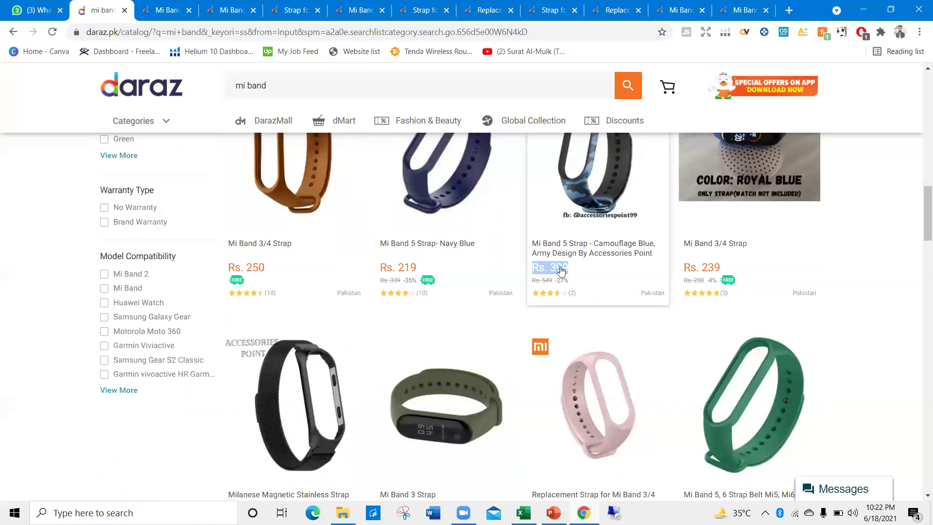
pyautogui.scroll(-3, 473, 298)
pyautogui.doubleClick(252, 336)
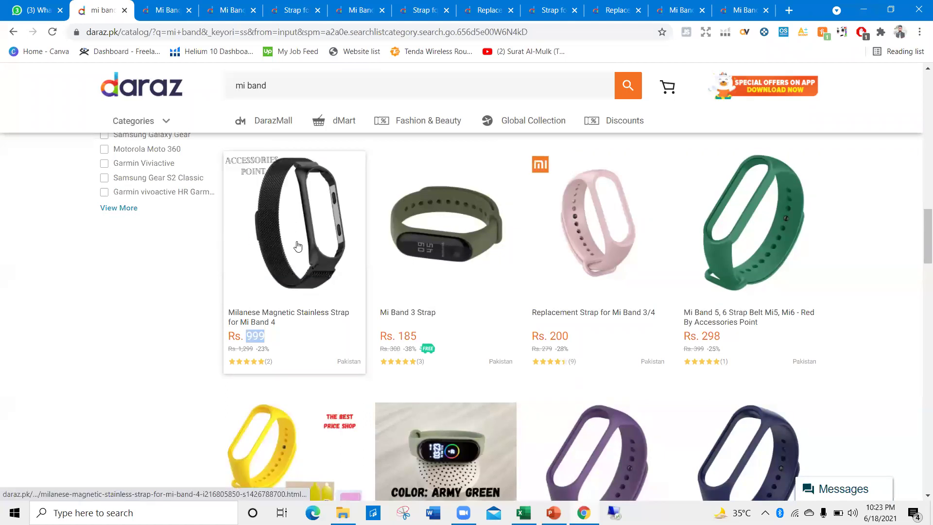
pyautogui.scroll(4, 297, 247)
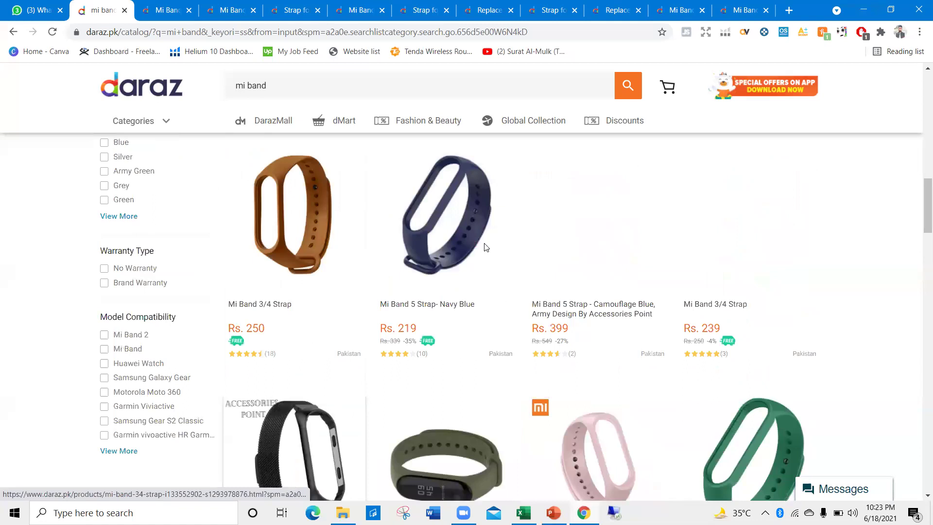
pyautogui.scroll(-1, 308, 317)
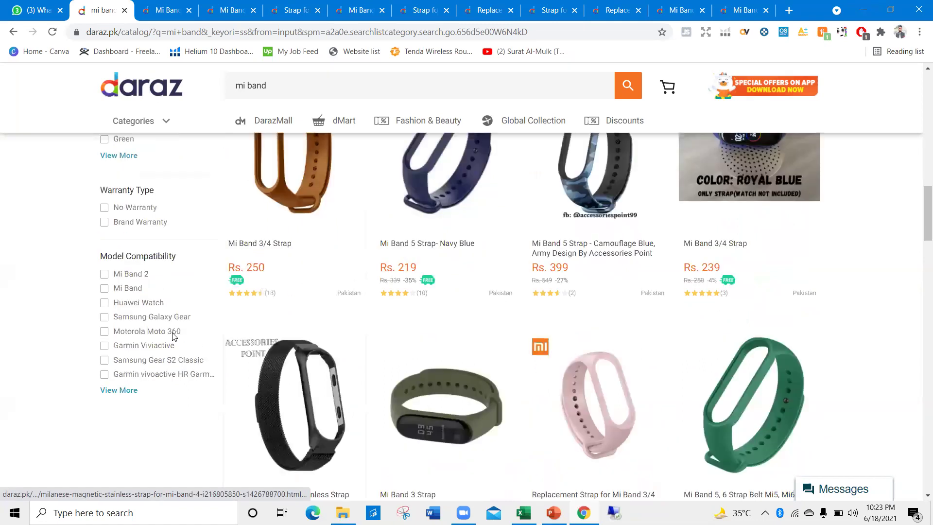
pyautogui.scroll(-3, 194, 335)
pyautogui.scroll(4, 559, 261)
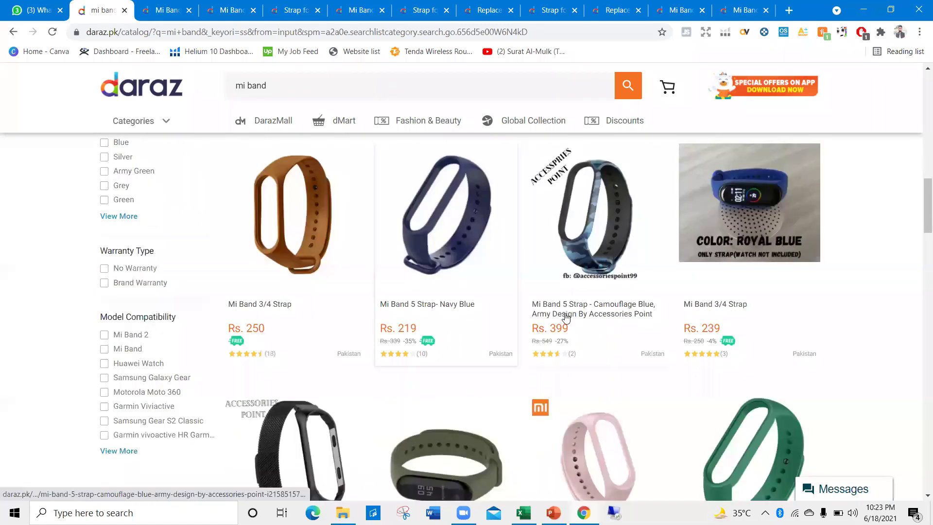
# Examine the prices of the remaining listings through the end of the first mi band results page, including the metal and sports straps.
pyautogui.scroll(-5, 412, 301)
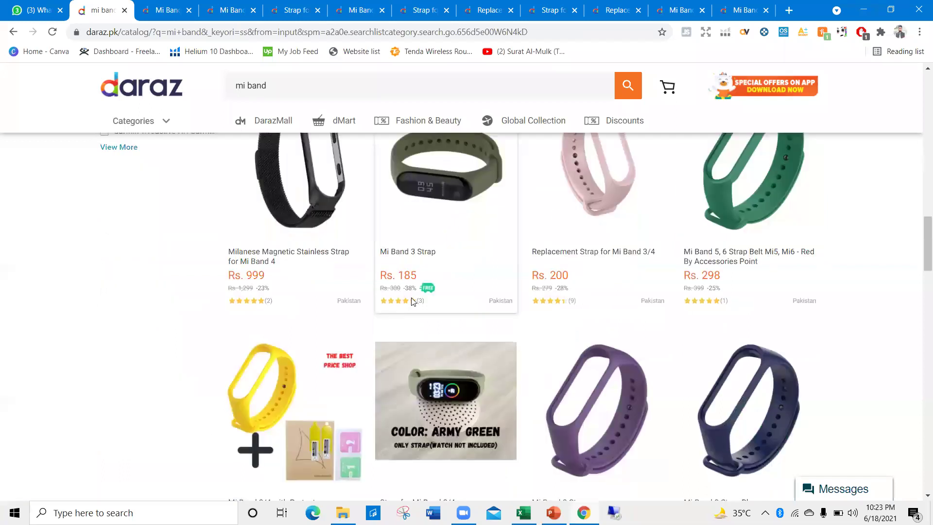
pyautogui.scroll(-3, 331, 317)
pyautogui.scroll(-3, 483, 318)
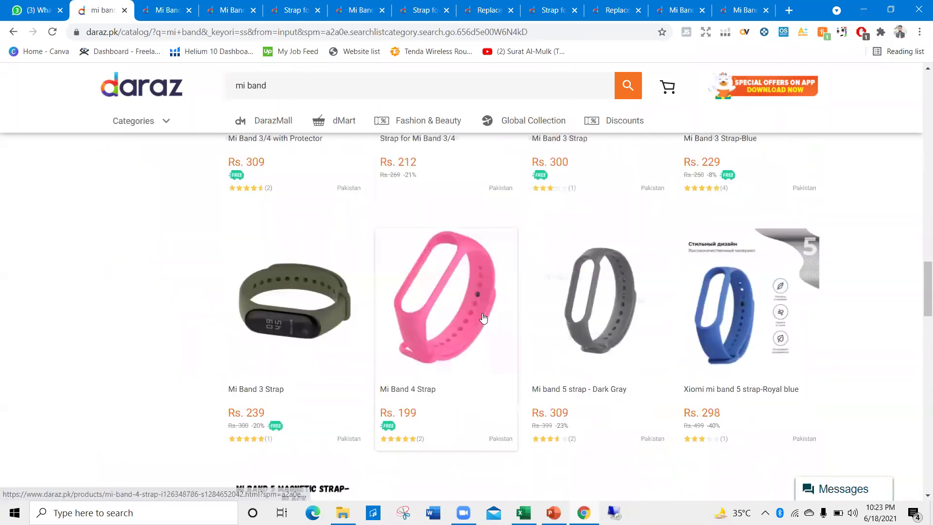
pyautogui.scroll(-4, 476, 311)
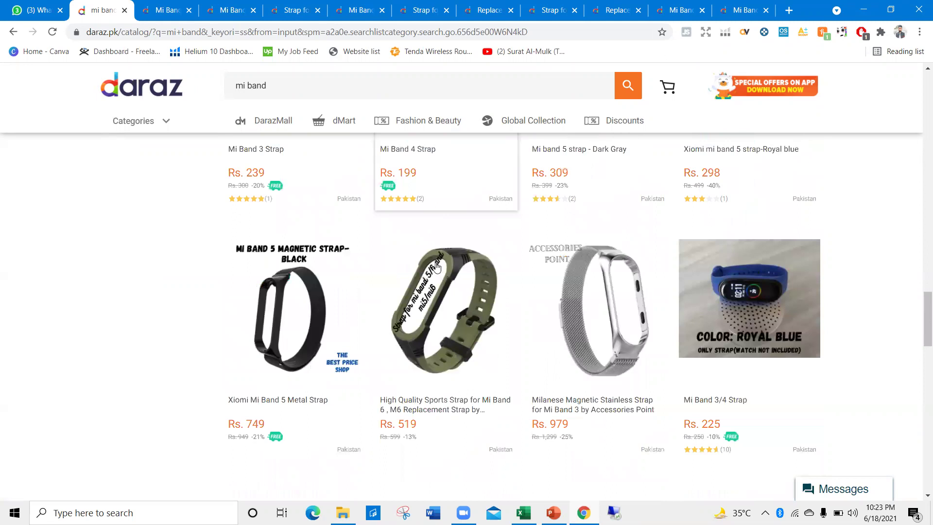
pyautogui.scroll(-1, 437, 269)
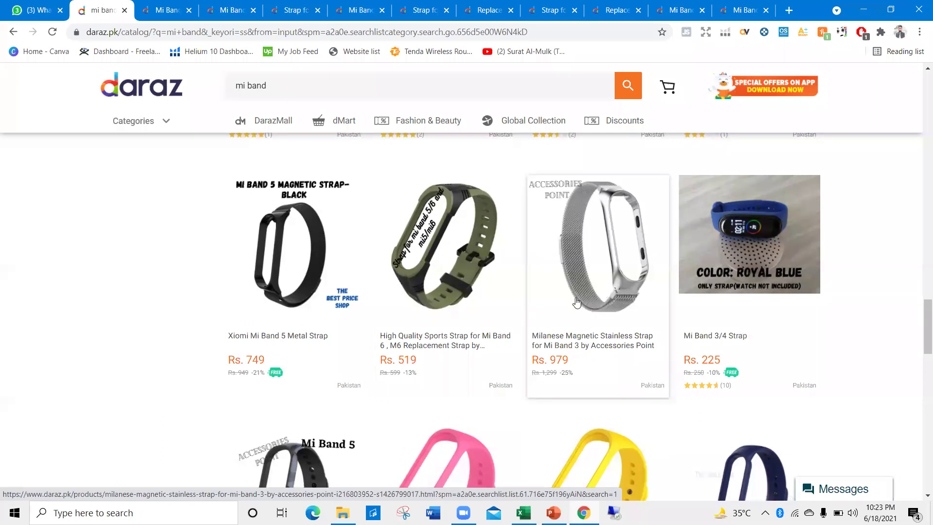
pyautogui.scroll(-5, 698, 271)
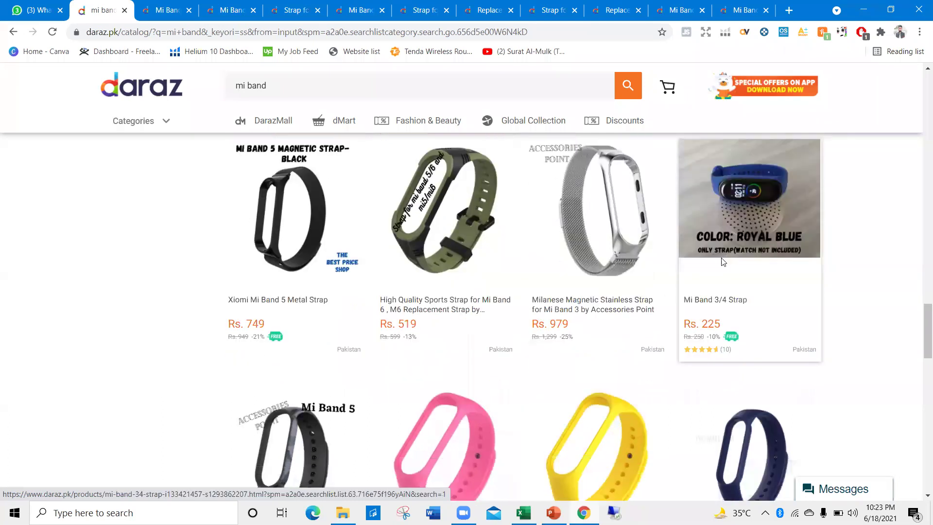
pyautogui.scroll(-3, 321, 304)
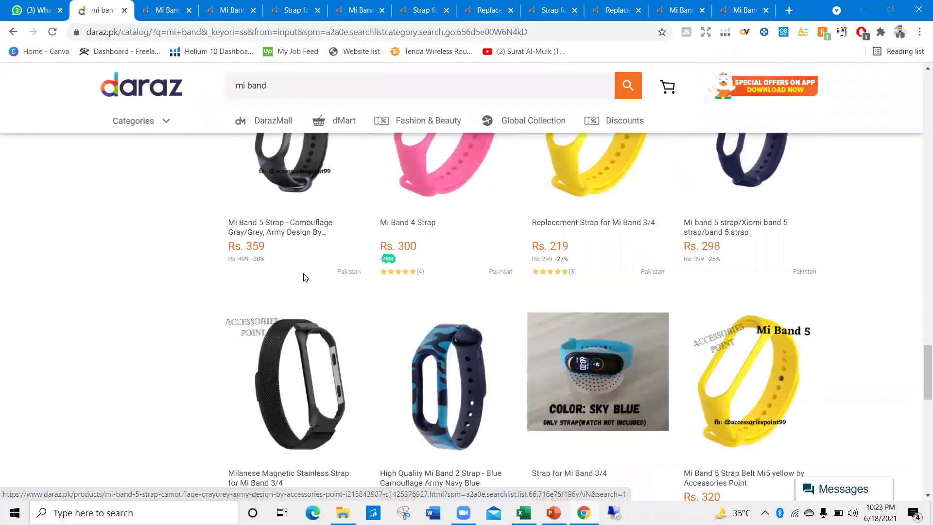
pyautogui.scroll(-1, 373, 327)
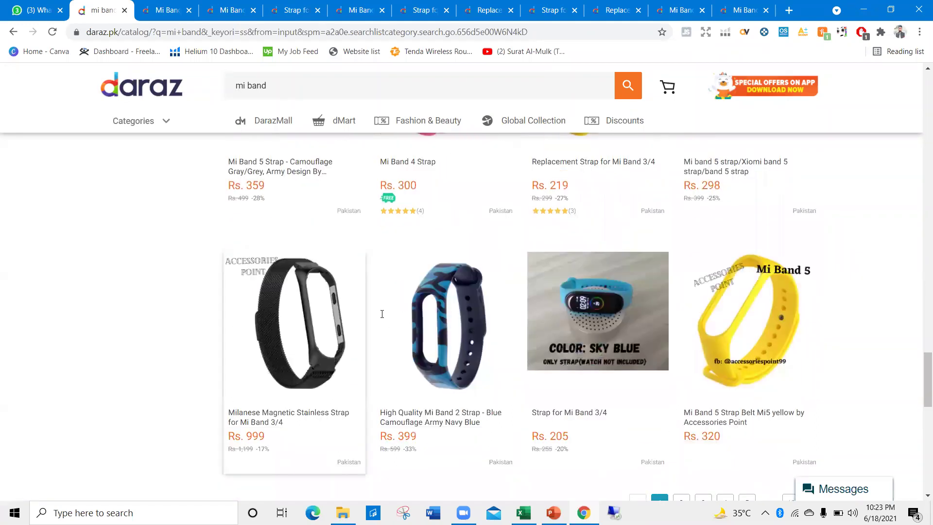
# Switch to Excel and enter 400 as the 1st Page Highest Price in F4.
pyautogui.hotkey('alt', 'Tab')
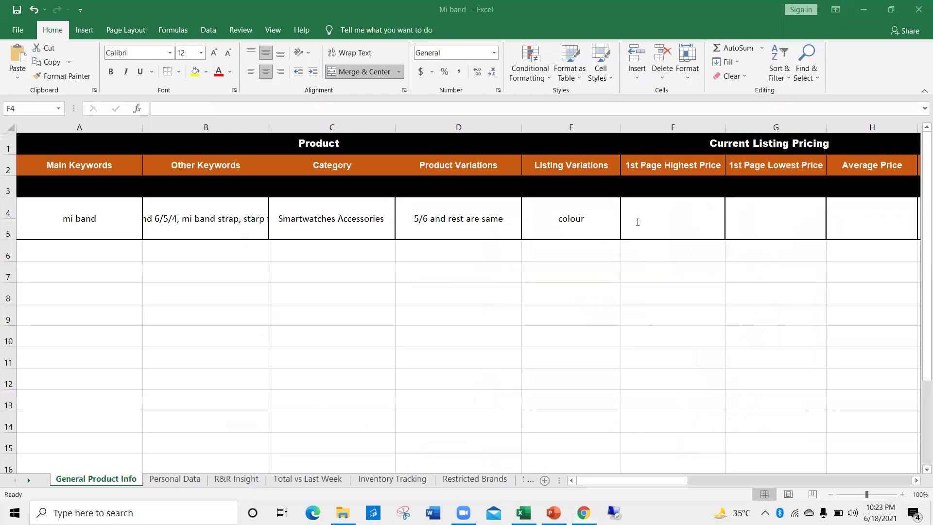
pyautogui.write('400')
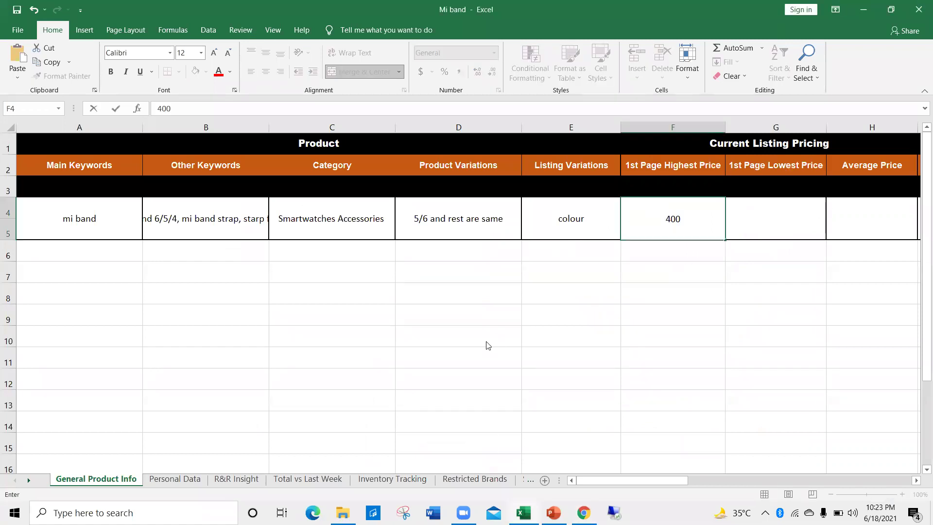
# Switch to Chrome and examine the strap prices across the whole first mi band results page for the lowest price.
pyautogui.hotkey('alt', 'Tab')
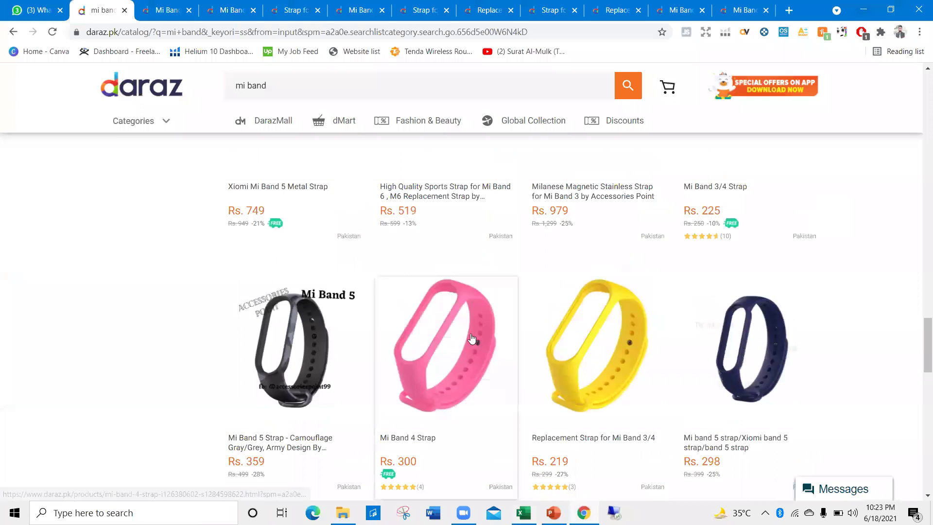
pyautogui.scroll(10, 444, 367)
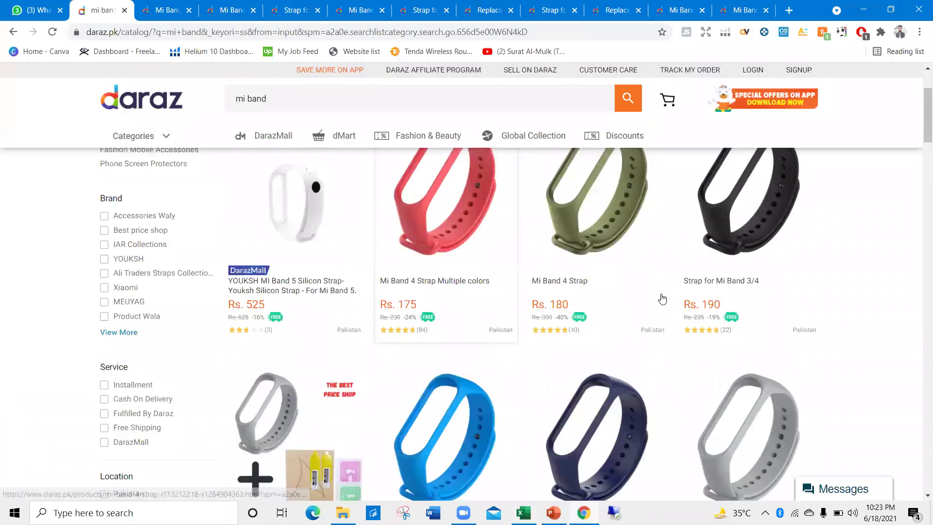
pyautogui.scroll(-2, 656, 304)
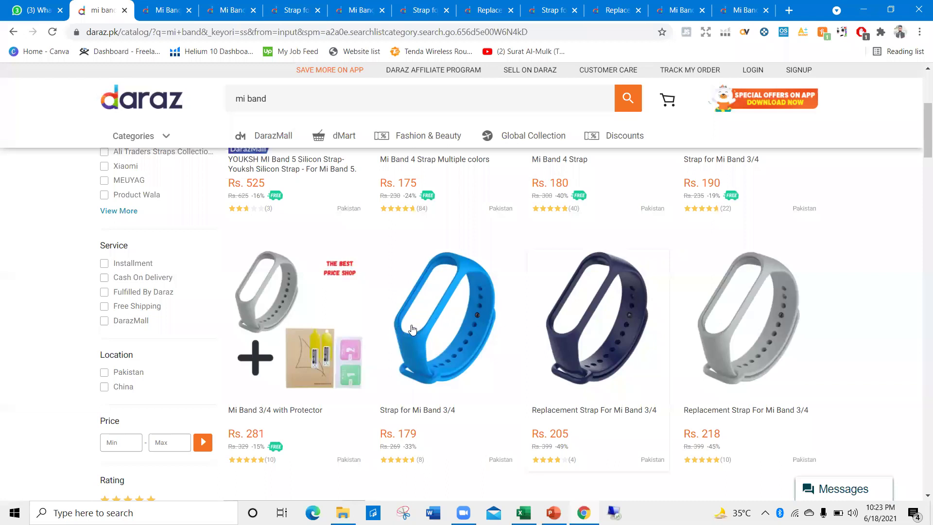
pyautogui.scroll(-10, 431, 322)
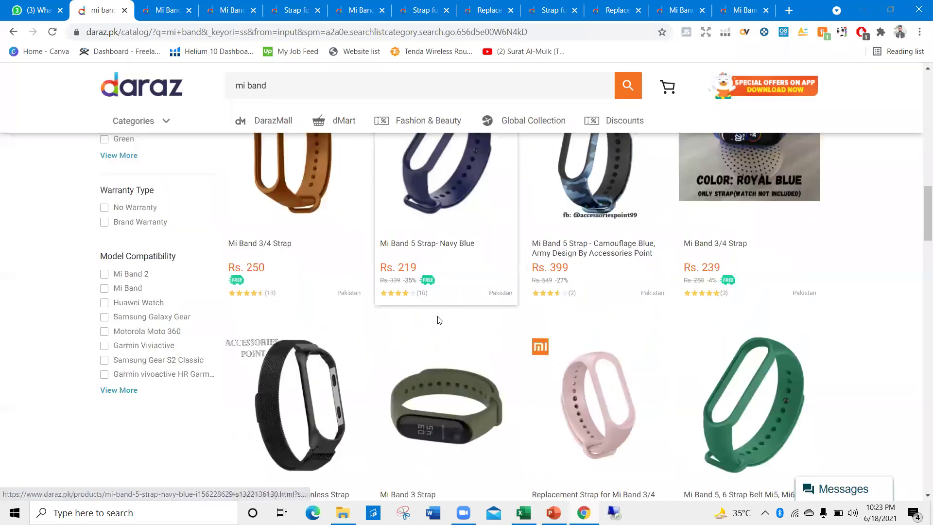
pyautogui.scroll(-5, 499, 271)
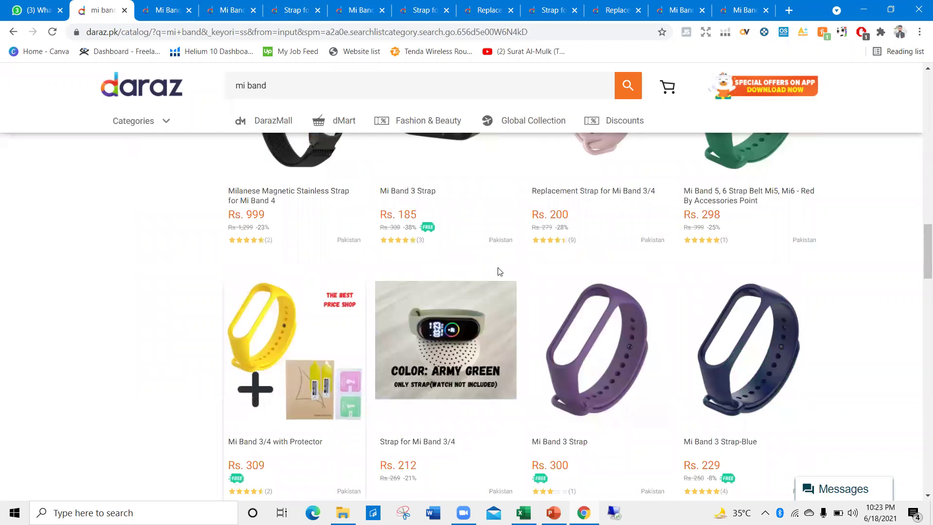
pyautogui.scroll(-2, 498, 275)
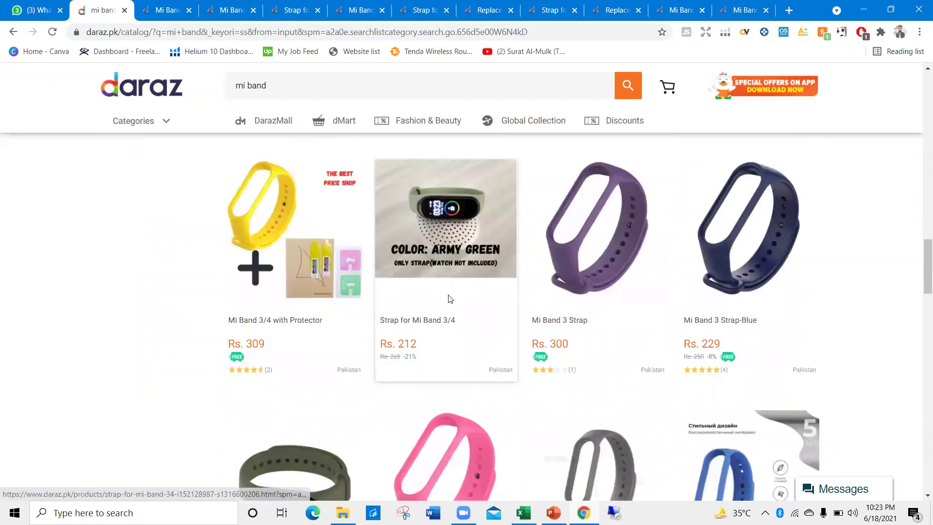
pyautogui.scroll(-3, 447, 298)
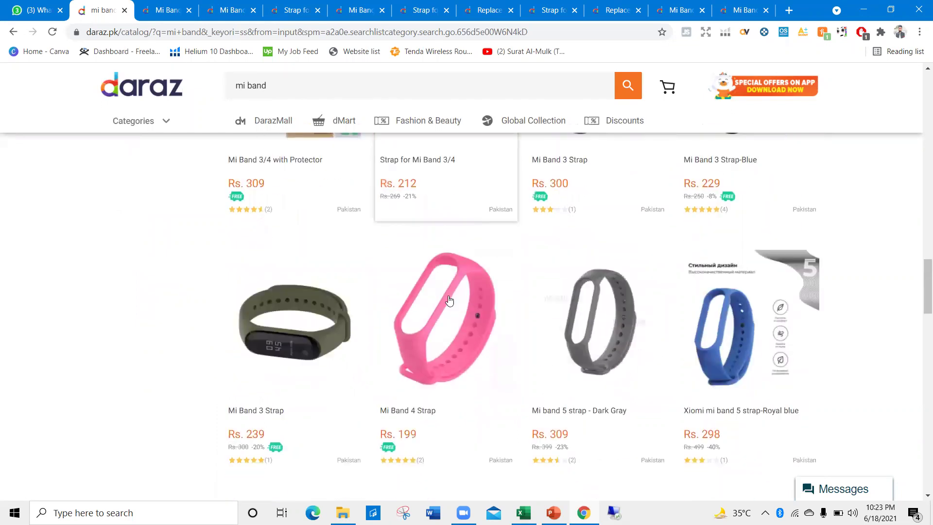
pyautogui.scroll(-2, 448, 300)
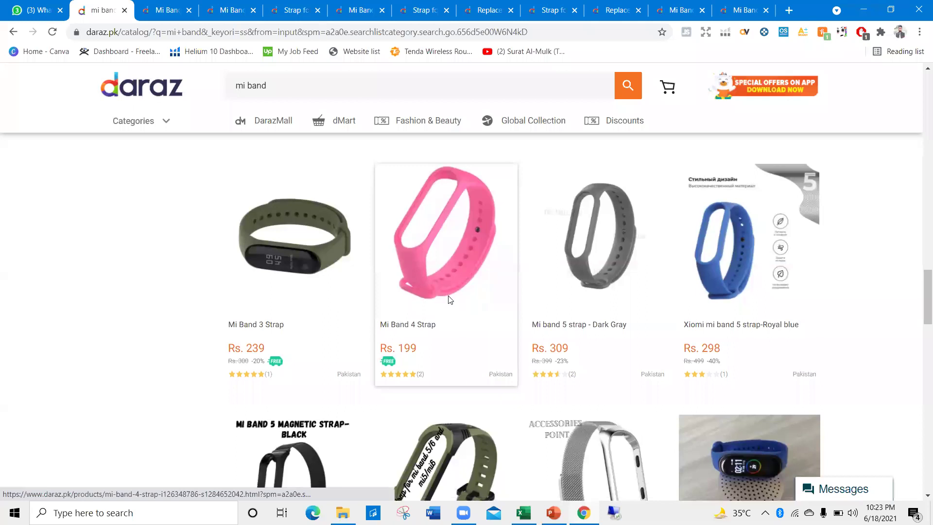
pyautogui.scroll(-8, 449, 300)
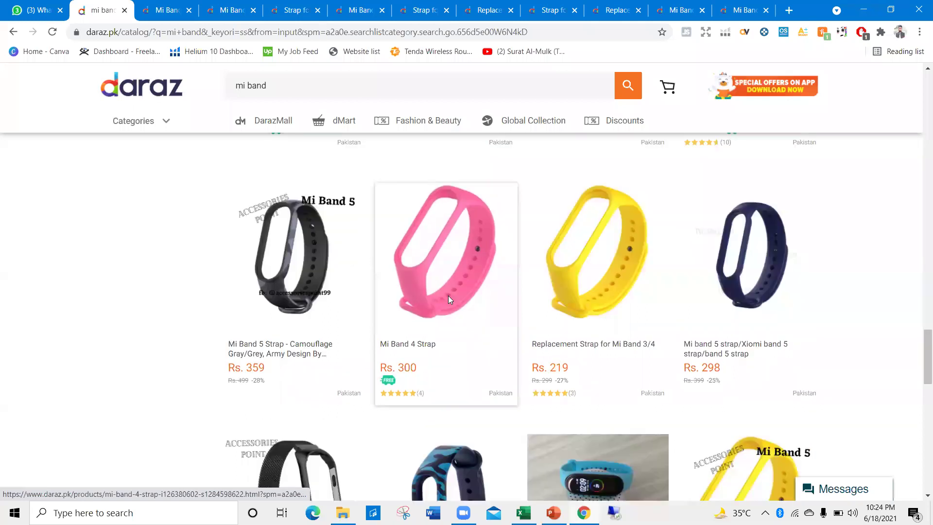
pyautogui.scroll(-9, 448, 299)
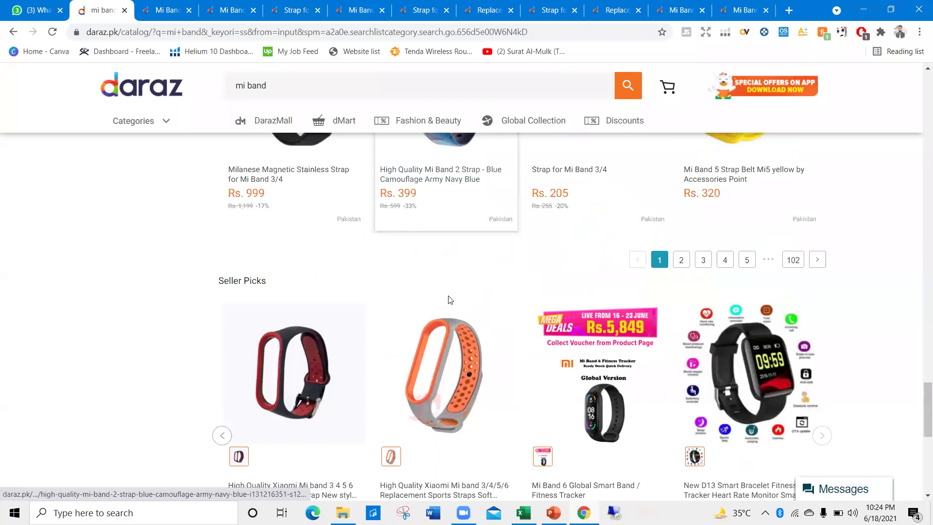
# Switch to Excel and enter 175 as the 1st Page Lowest Price in G4.
pyautogui.hotkey('alt', 'Tab')
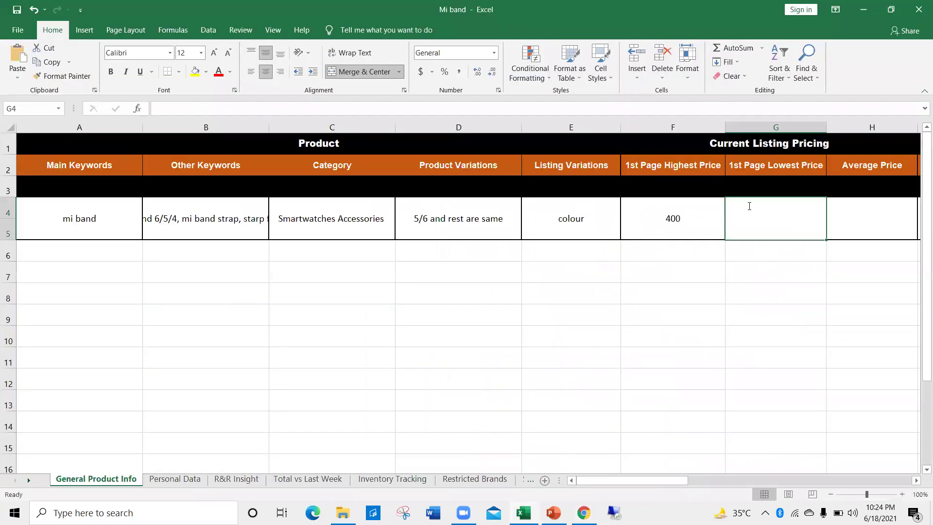
pyautogui.write('175')
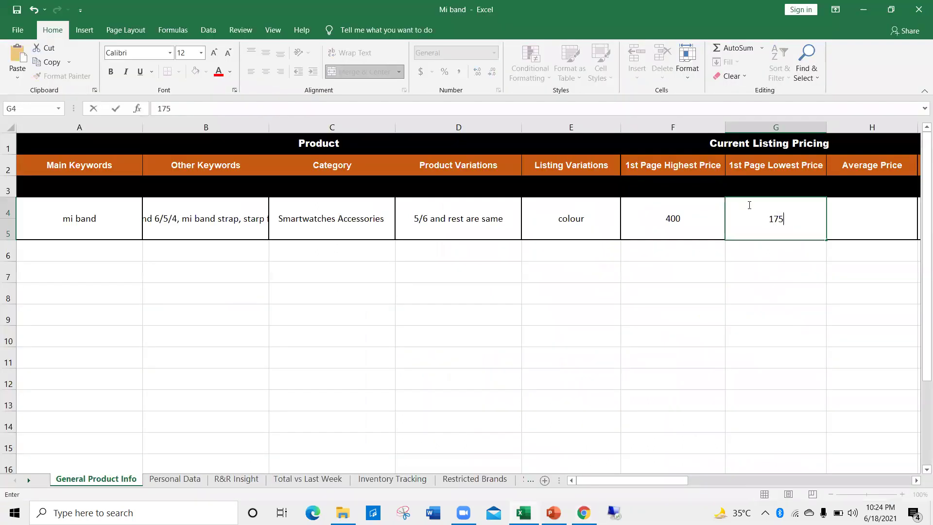
pyautogui.click(745, 204)
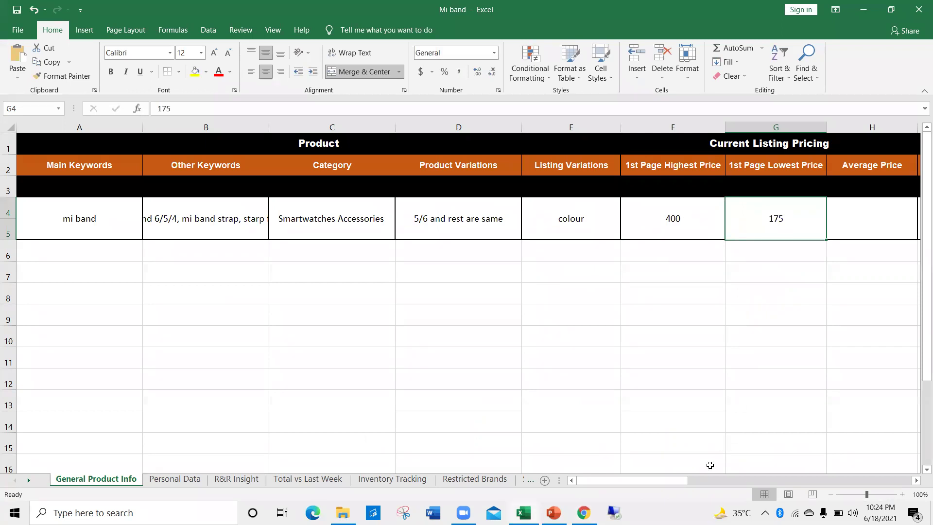
# Select Average Price cell H4, then switch to Chrome and review the upper rows of mi band listings to estimate a typical price.
pyautogui.hscroll(4, 710, 465)
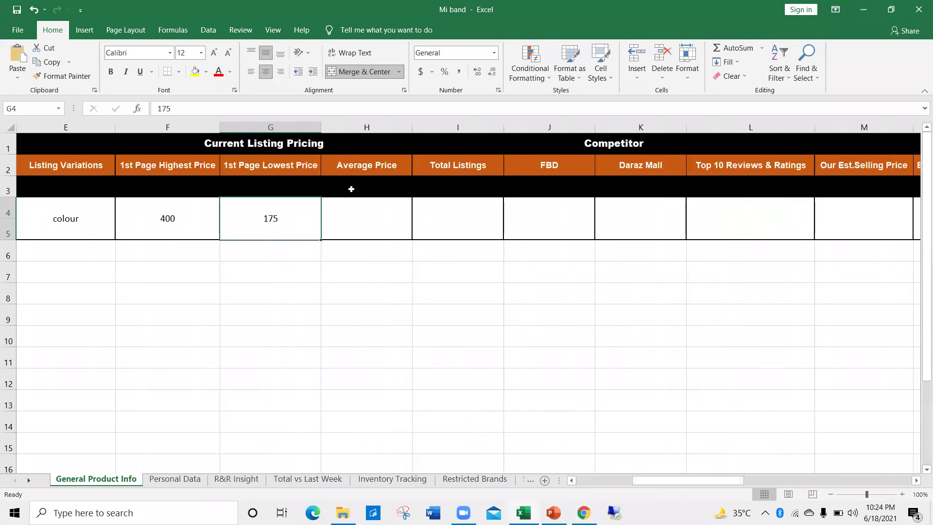
pyautogui.click(363, 167)
pyautogui.click(369, 209)
pyautogui.hotkey('alt', 'Tab')
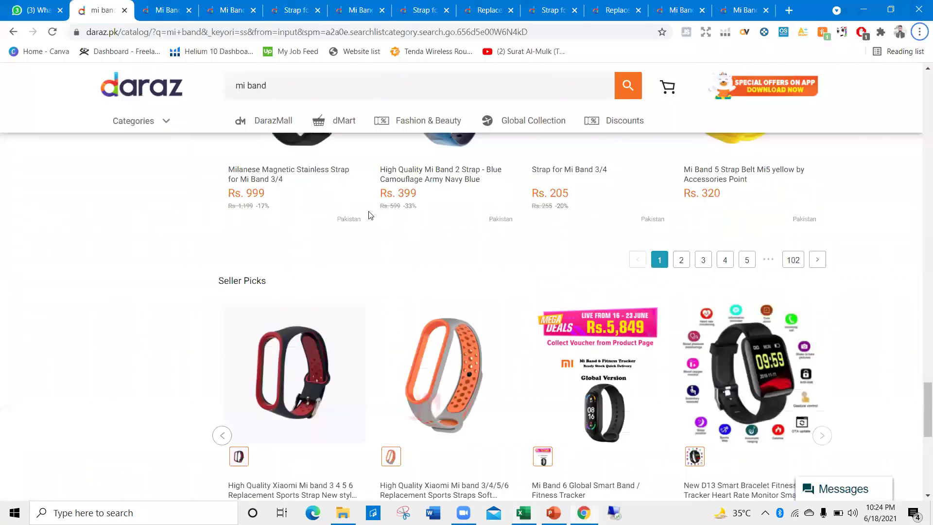
pyautogui.scroll(15, 369, 210)
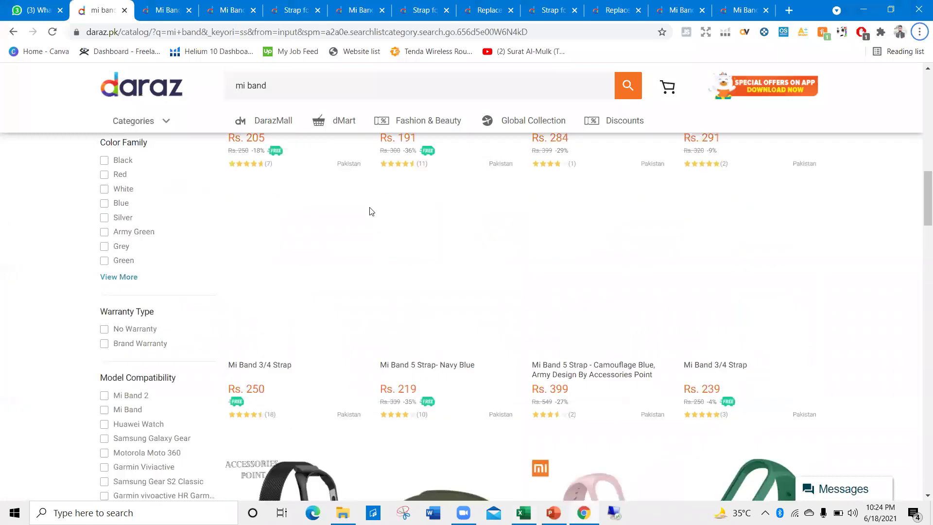
pyautogui.scroll(10, 447, 269)
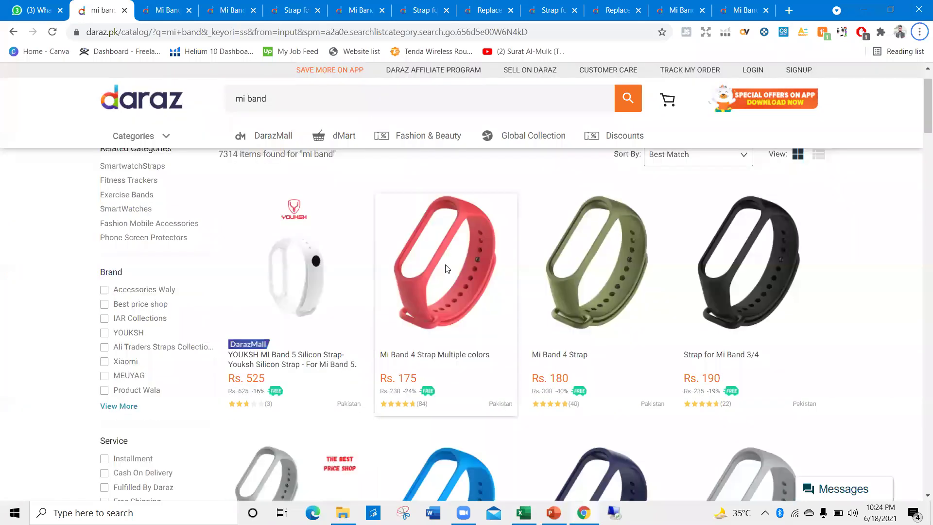
pyautogui.scroll(-3, 421, 248)
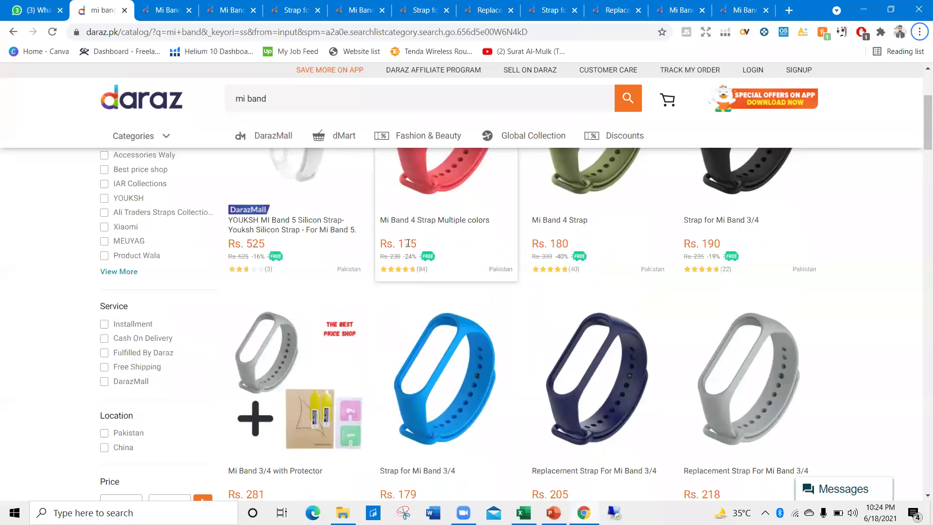
pyautogui.scroll(-5, 334, 305)
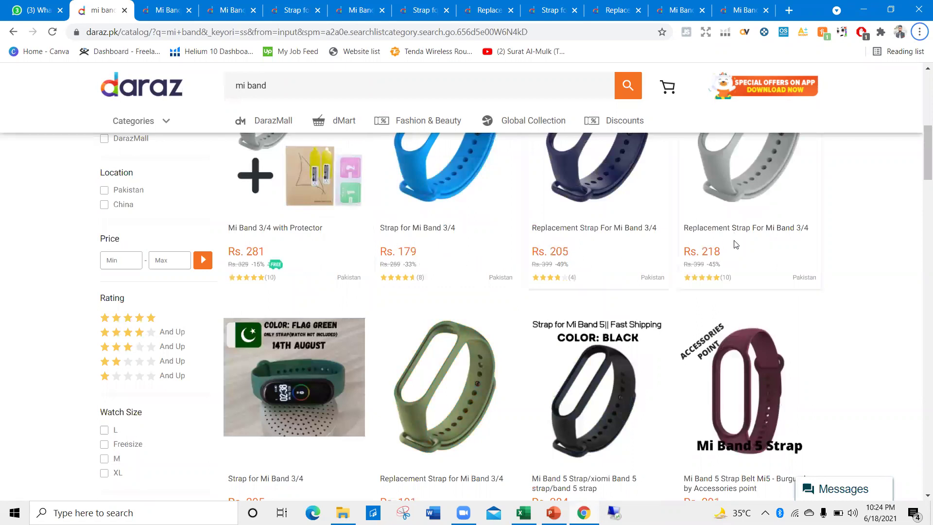
pyautogui.scroll(-4, 397, 315)
pyautogui.scroll(-2, 665, 271)
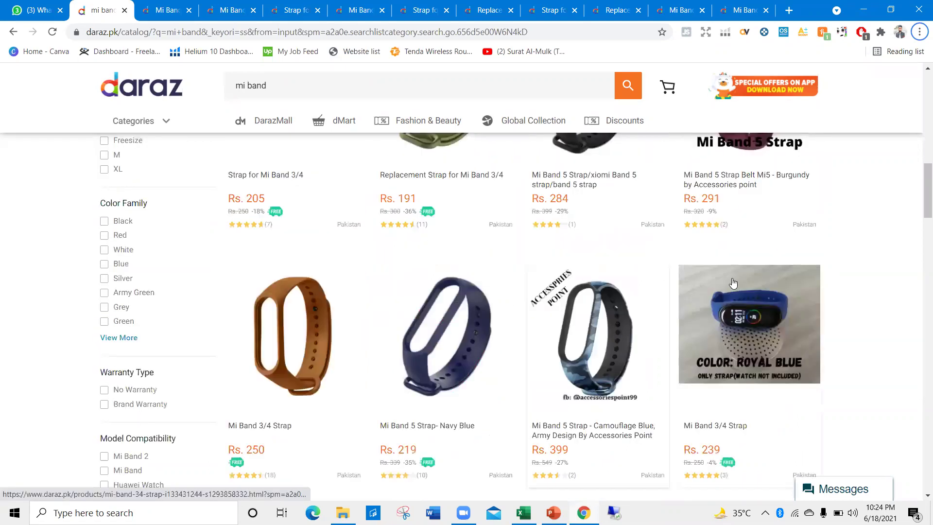
pyautogui.scroll(-7, 388, 271)
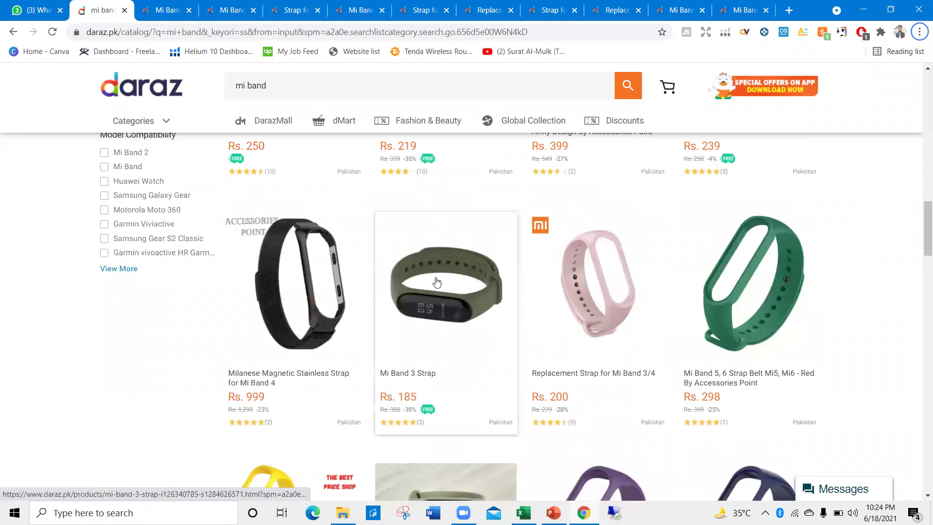
# Switch to Excel and enter 225 as the Average Price in H4.
pyautogui.hotkey('alt', 'Tab')
pyautogui.doubleClick(365, 221)
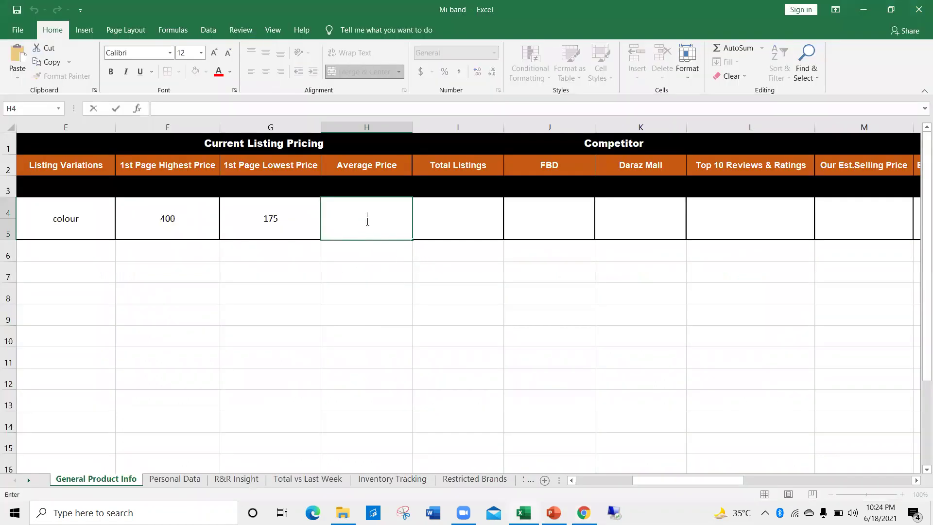
pyautogui.write('225')
pyautogui.hotkey('ctrl', 'Return')
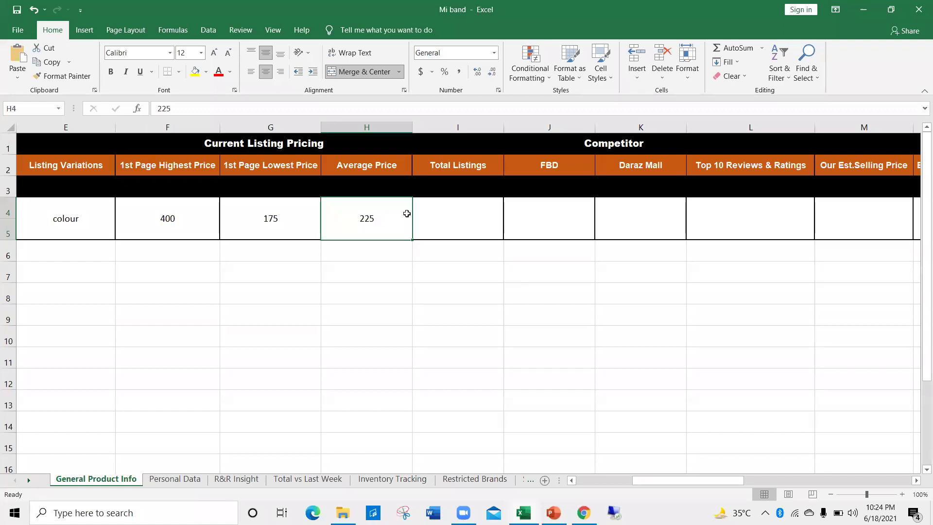
# Recheck more strap prices on the mi band results page in Chrome, and return to the Excel worksheet.
pyautogui.hotkey('alt', 'Tab')
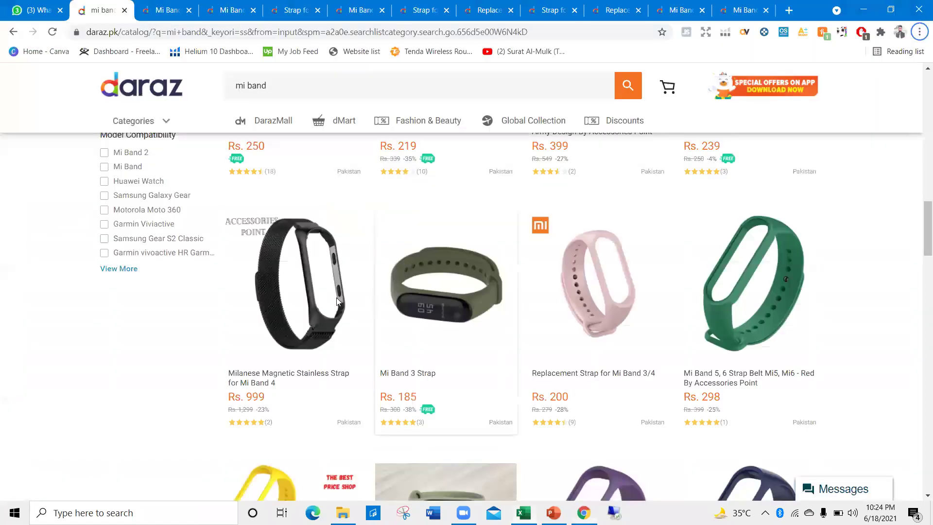
pyautogui.scroll(-10, 339, 301)
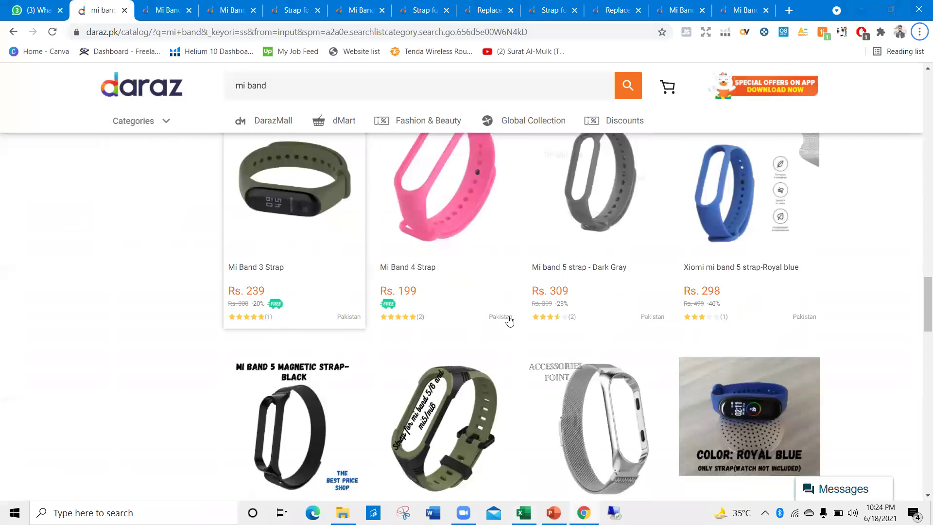
pyautogui.scroll(10, 509, 320)
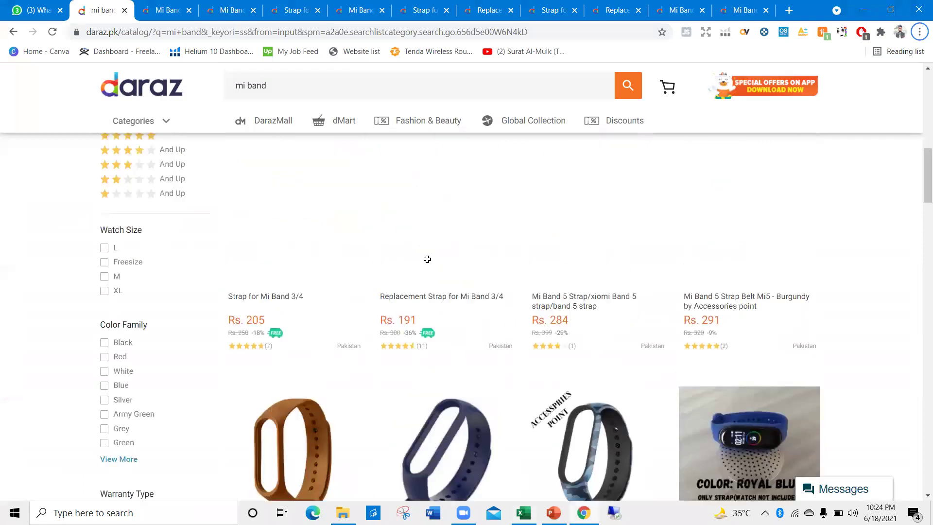
pyautogui.hotkey('alt', 'Tab')
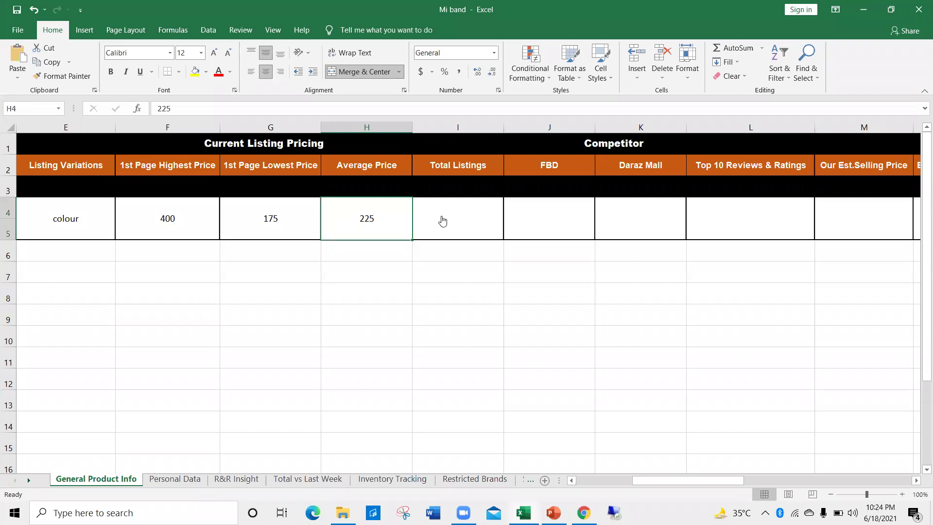
# Copy the item count 7314 from the mi band search results in Chrome and paste it into Total Listings cell I4 in Excel.
pyautogui.hotkey('alt', 'Tab')
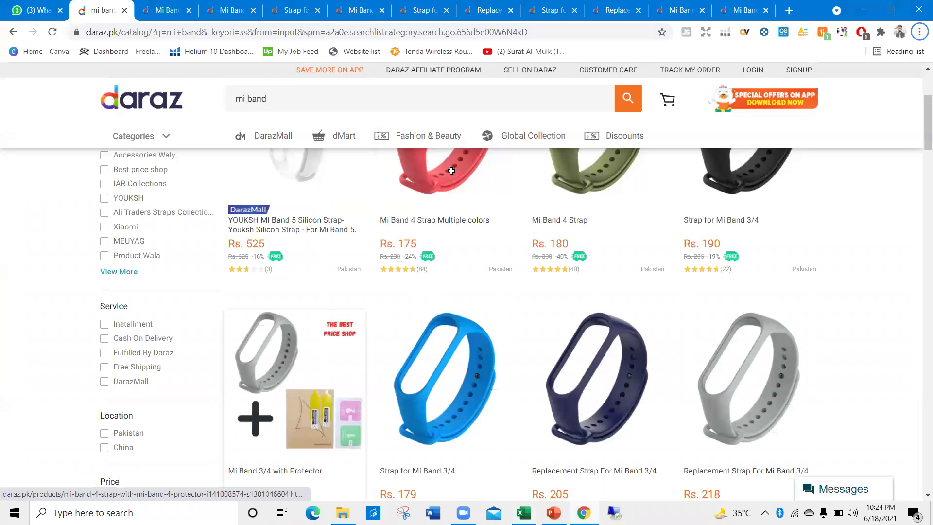
pyautogui.hotkey('alt', 'Tab')
pyautogui.hotkey('alt', 'Tab')
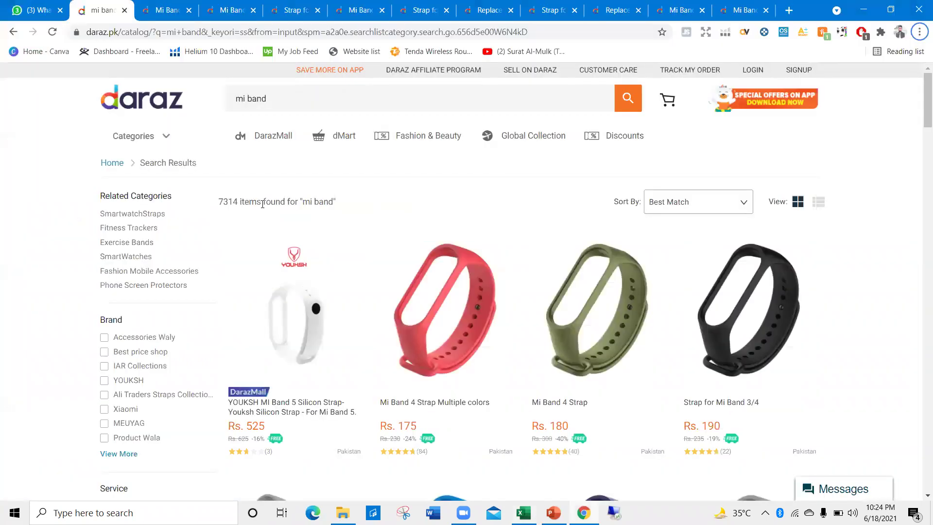
pyautogui.doubleClick(262, 202)
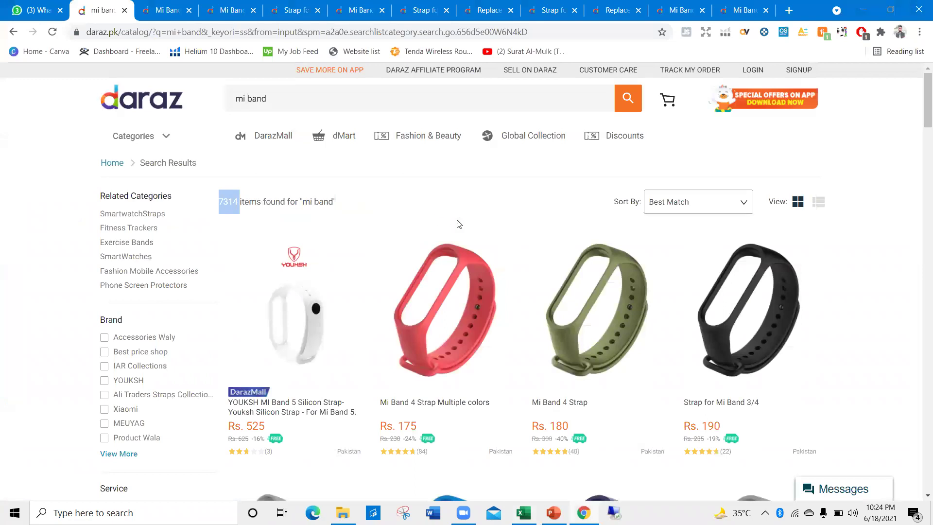
pyautogui.hotkey('ctrl', 'c')
pyautogui.hotkey('alt', 'Tab')
pyautogui.hotkey('ctrl', 'v')
pyautogui.click(493, 289)
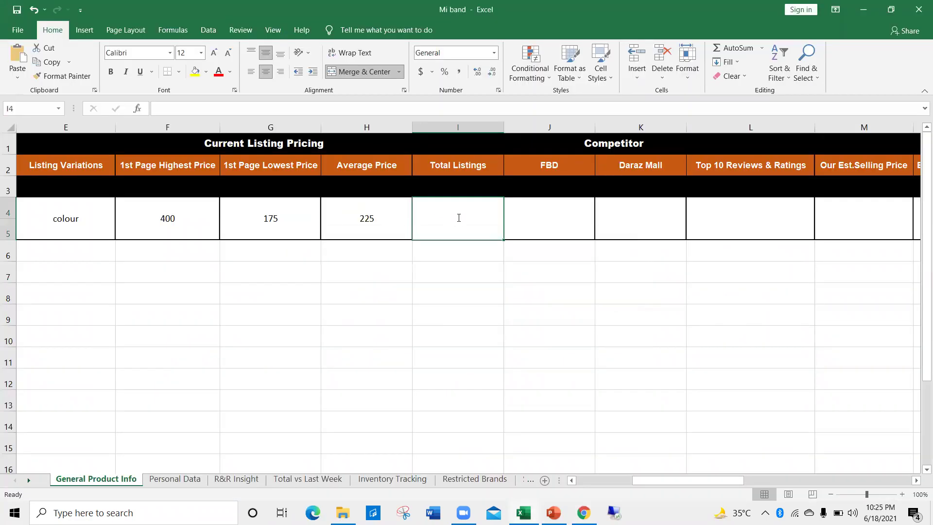
pyautogui.doubleClick(459, 217)
pyautogui.hotkey('ctrl', 'v')
# Filter the mi band results in Chrome to Fulfilled By Daraz, and enter 32 in FBD cell J4 in Excel.
pyautogui.click(533, 217)
pyautogui.press('alt')
pyautogui.hotkey('alt', 'Tab')
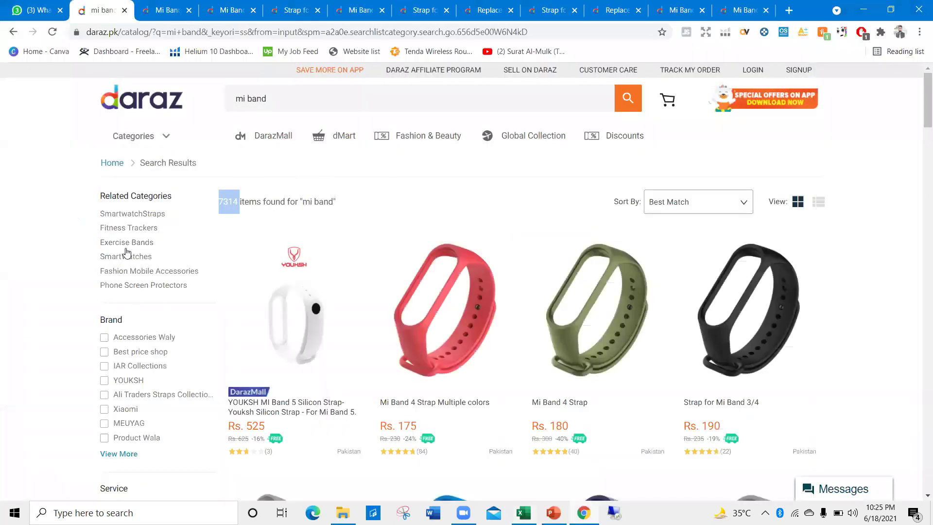
pyautogui.scroll(-7, 124, 249)
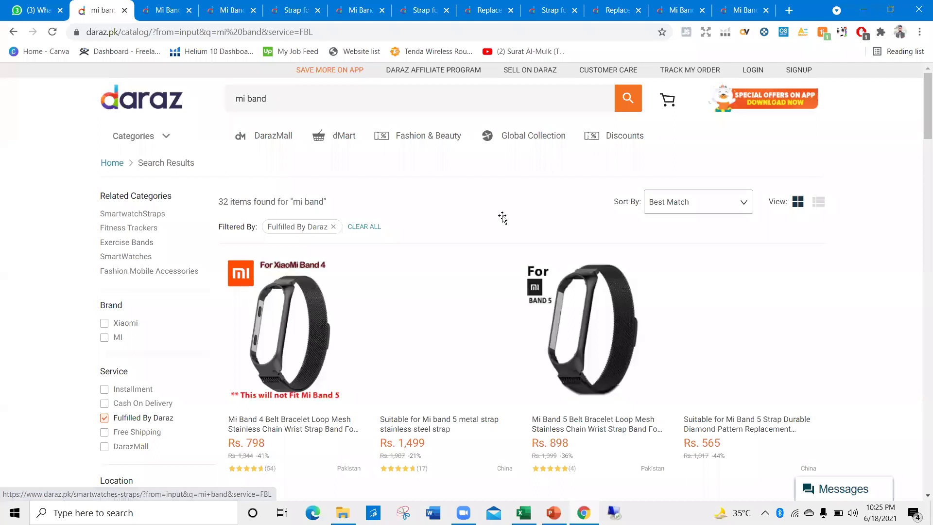
pyautogui.hotkey('alt', 'Tab')
pyautogui.write('32')
pyautogui.press('Tab')
# Clear the Fulfilled By Daraz filter from the search results in Chrome, and return to Daraz Mall cell K4 in Excel.
pyautogui.hotkey('alt', 'Tab')
pyautogui.click(357, 230)
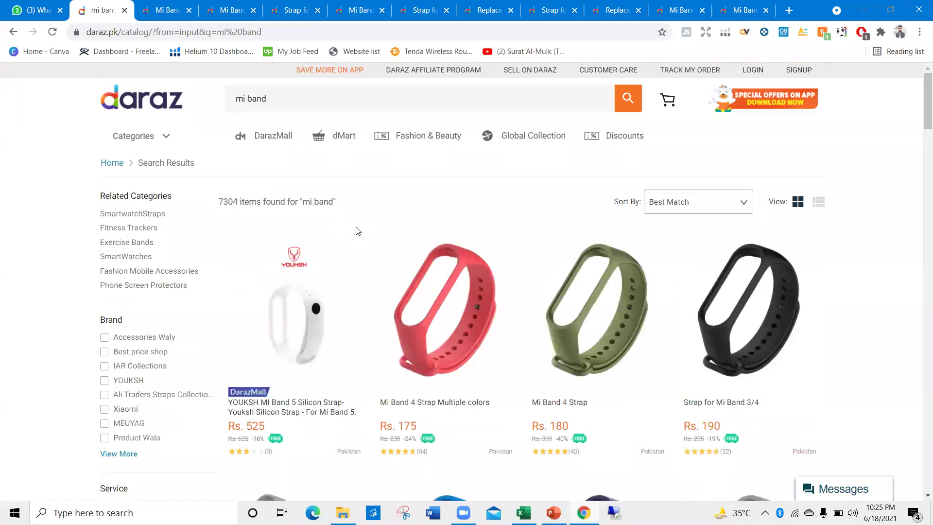
pyautogui.hotkey('alt', 'Tab')
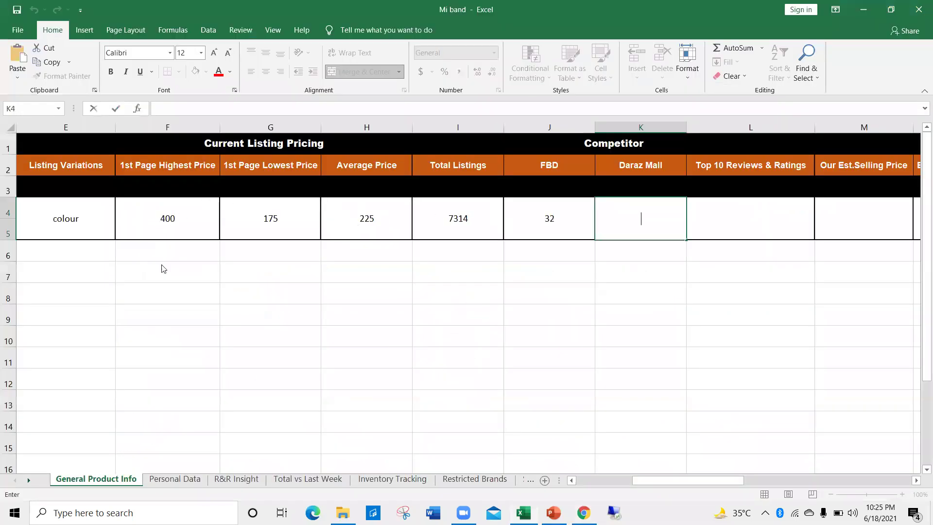
# Filter the mi band results in Chrome to DarazMall, and enter 11 in Daraz Mall cell K4 in Excel.
pyautogui.hotkey('alt', 'Tab')
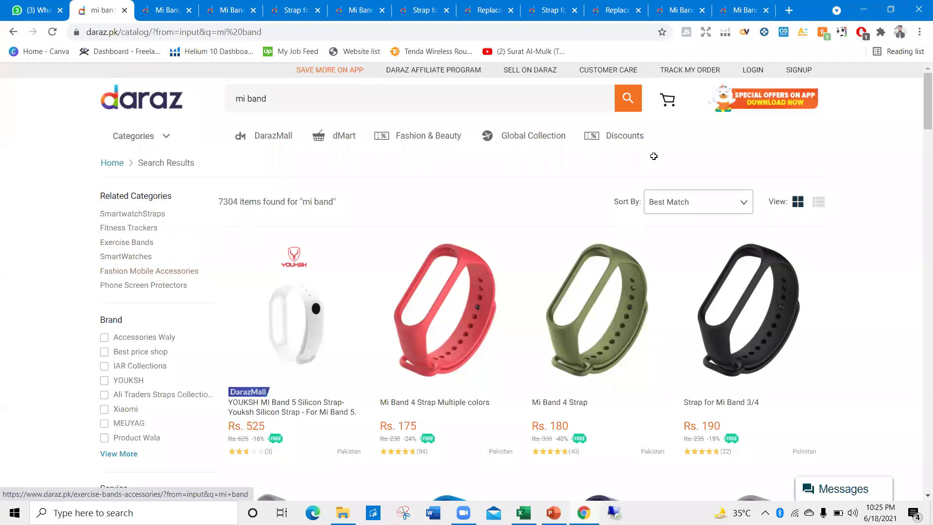
pyautogui.scroll(-3, 258, 272)
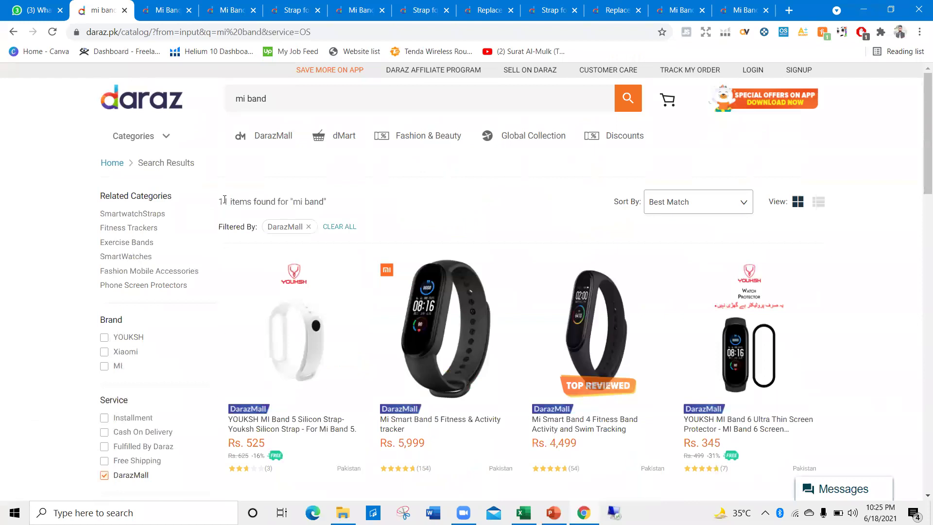
pyautogui.doubleClick(225, 200)
pyautogui.hotkey('alt', 'Tab')
pyautogui.write('11')
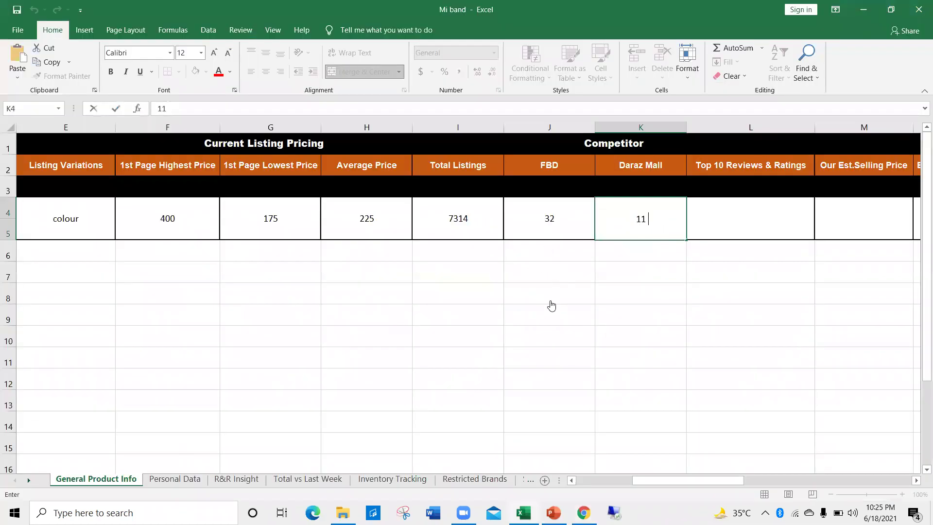
# Check the DarazMall listings in Chrome for mi band straps, and correct Daraz Mall cell K4 to 1 in Excel.
pyautogui.hotkey('alt', 'Tab')
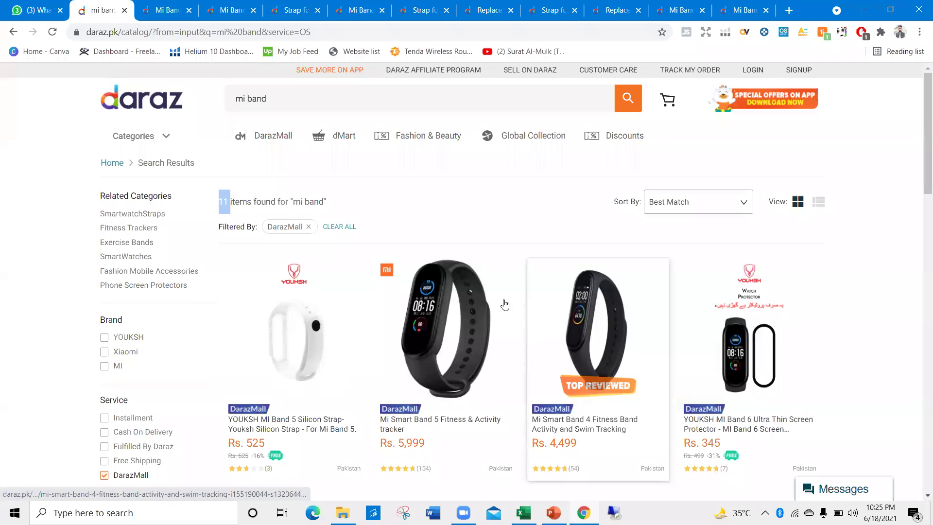
pyautogui.scroll(-10, 504, 305)
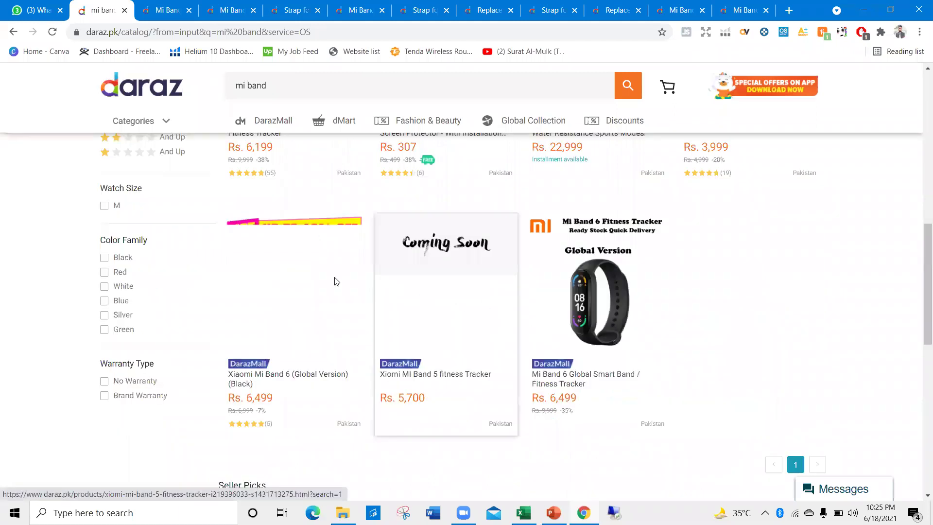
pyautogui.scroll(8, 272, 255)
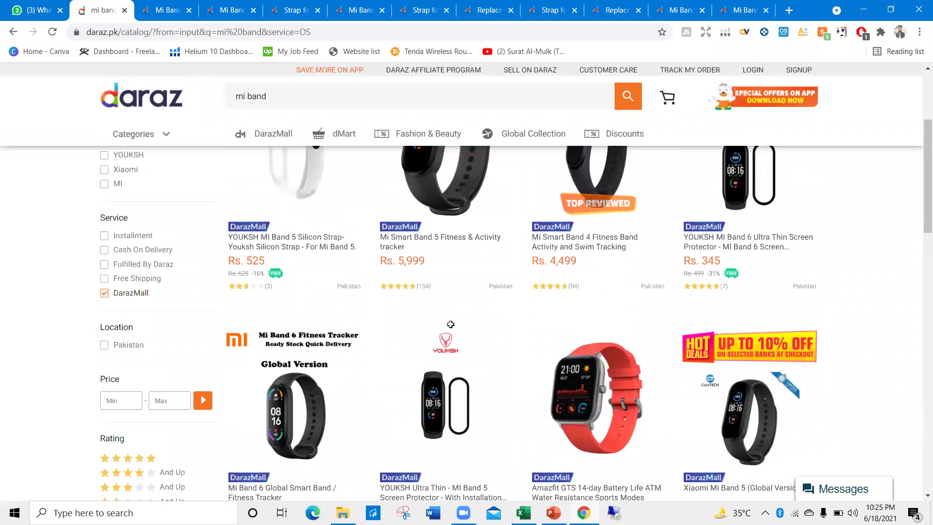
pyautogui.hotkey('alt', 'Tab')
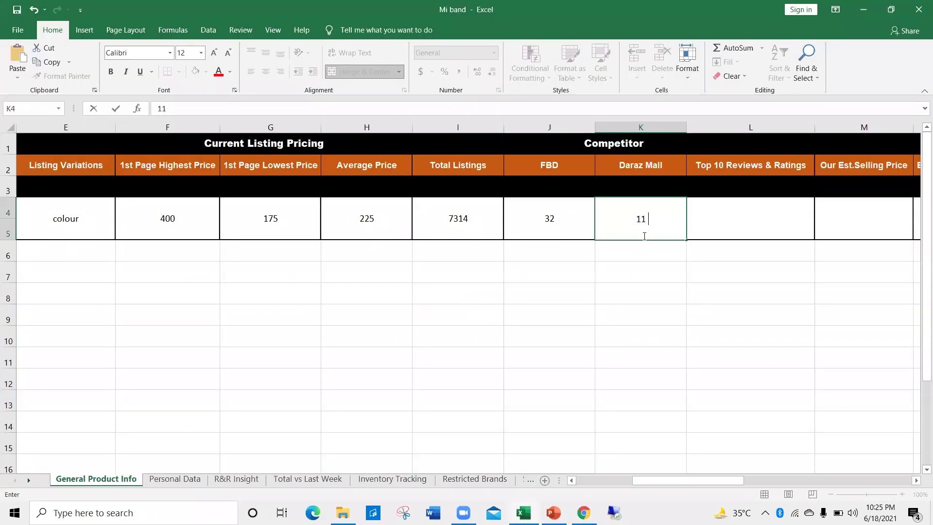
pyautogui.press('BackSpace')
pyautogui.click(769, 285)
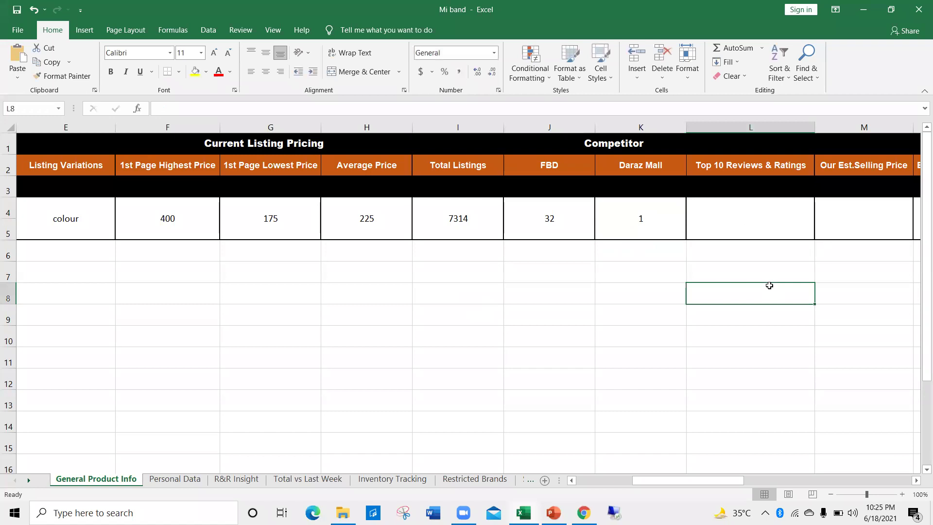
# Filter the mi band results in Chrome to Fulfilled By Daraz, examine which listings are straps, and return to the Excel worksheet.
pyautogui.hotkey('alt', 'Tab')
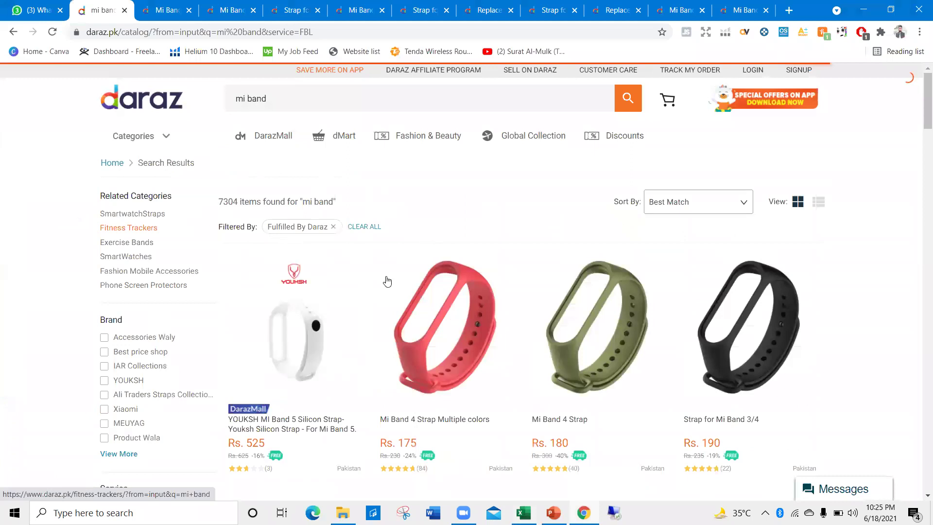
pyautogui.scroll(-8, 387, 281)
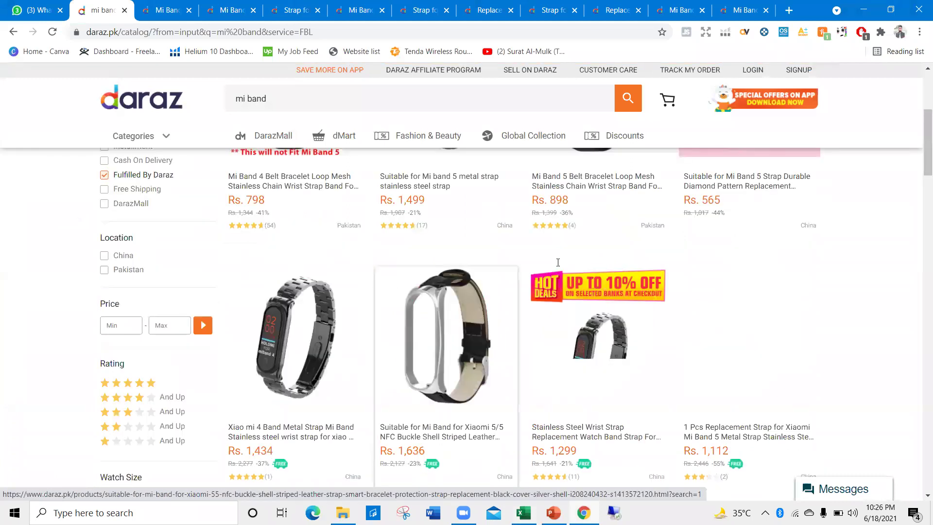
pyautogui.scroll(-6, 460, 267)
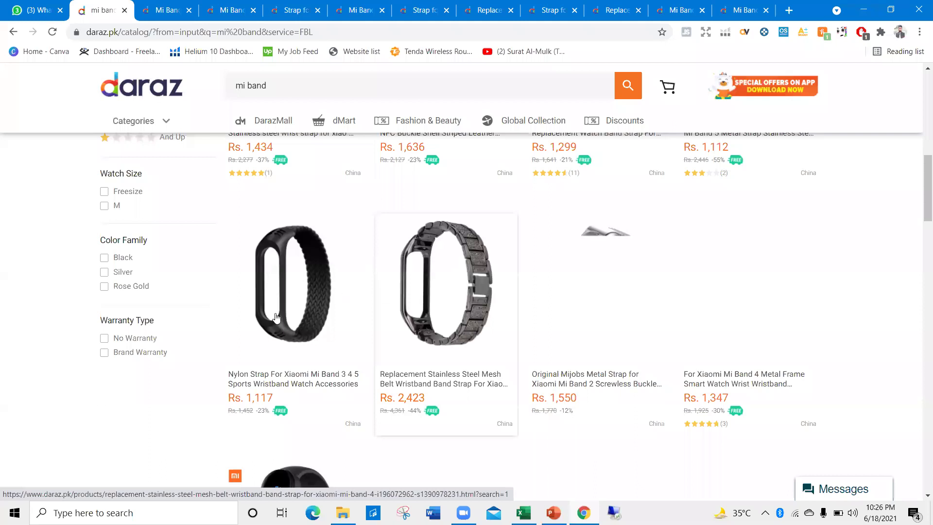
pyautogui.scroll(-5, 707, 306)
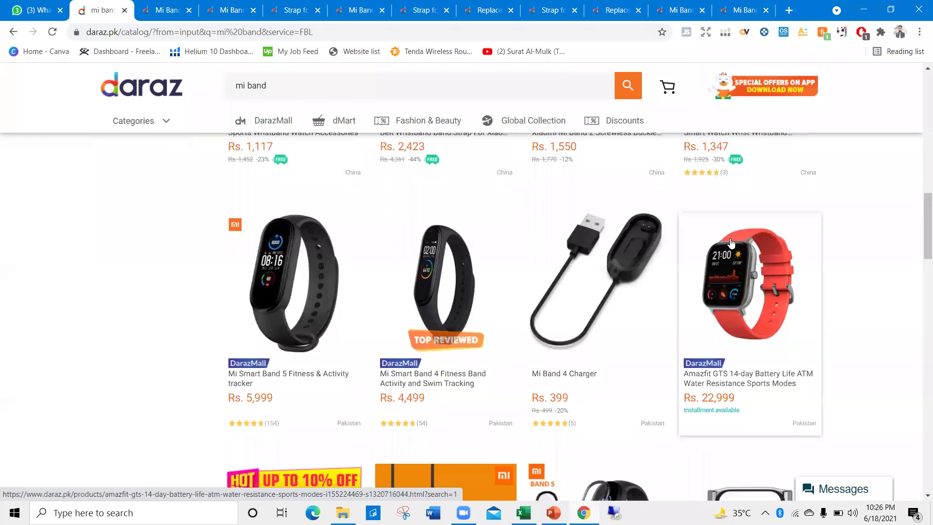
pyautogui.scroll(-4, 673, 254)
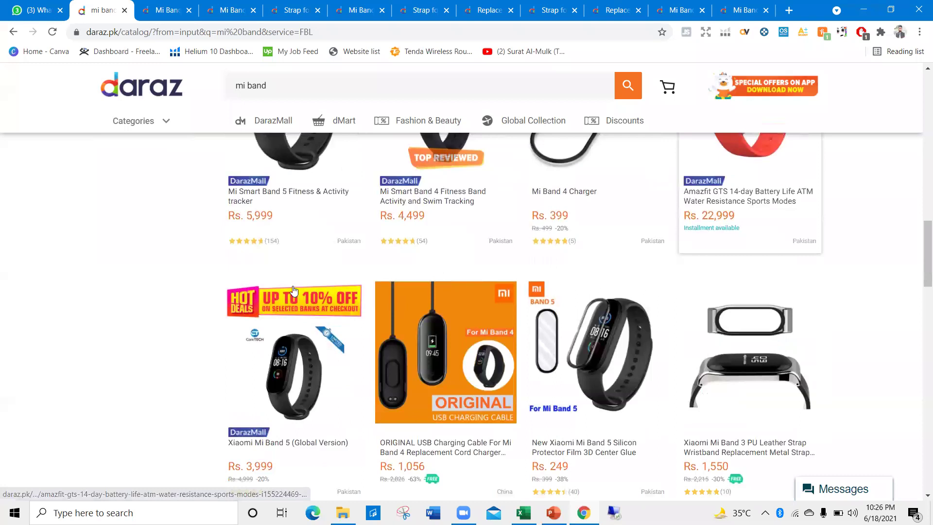
pyautogui.scroll(-2, 437, 286)
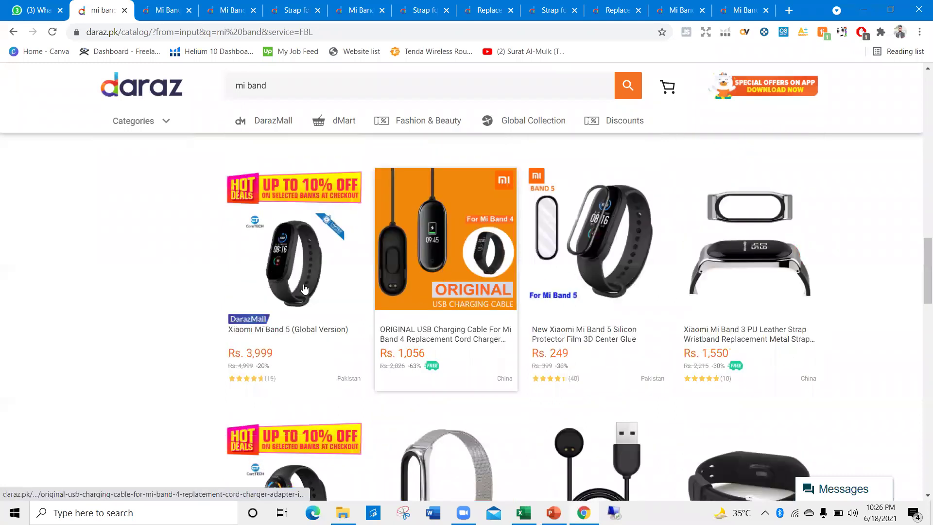
pyautogui.scroll(-4, 301, 288)
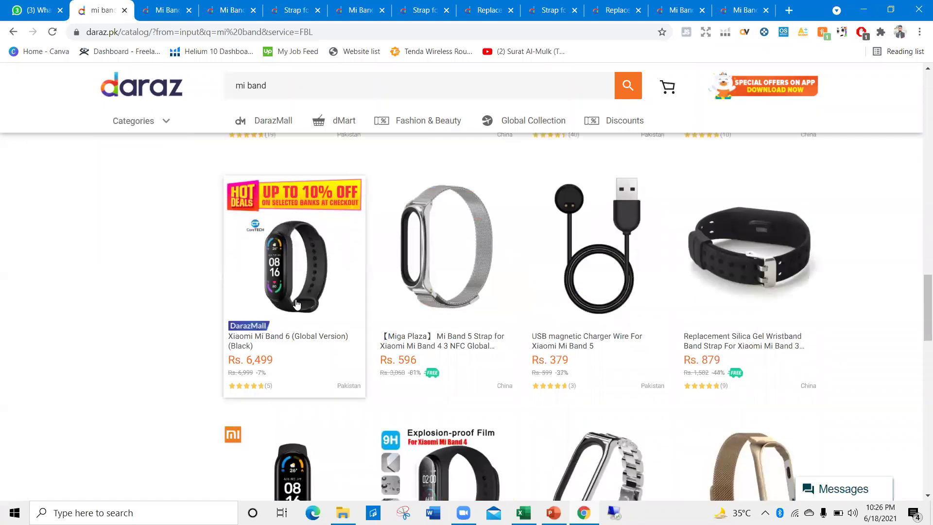
pyautogui.scroll(-7, 412, 309)
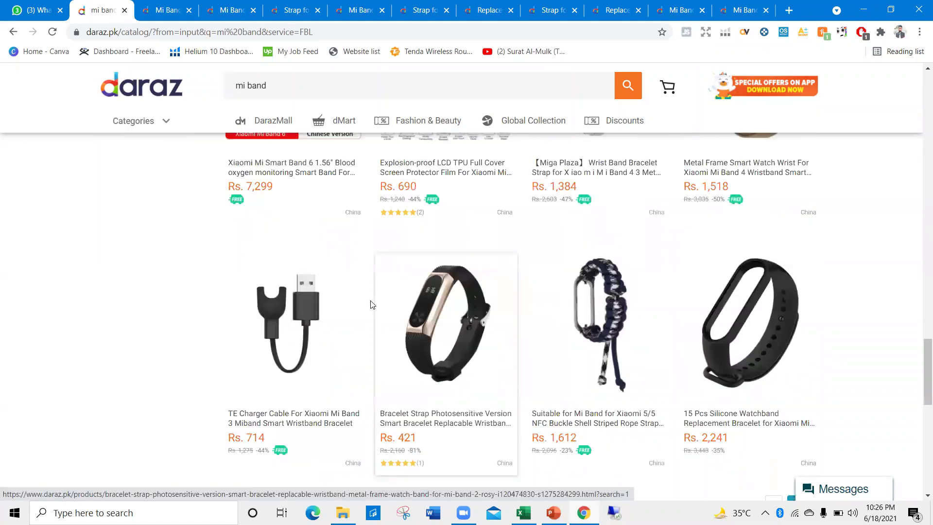
pyautogui.hotkey('alt', 'Tab')
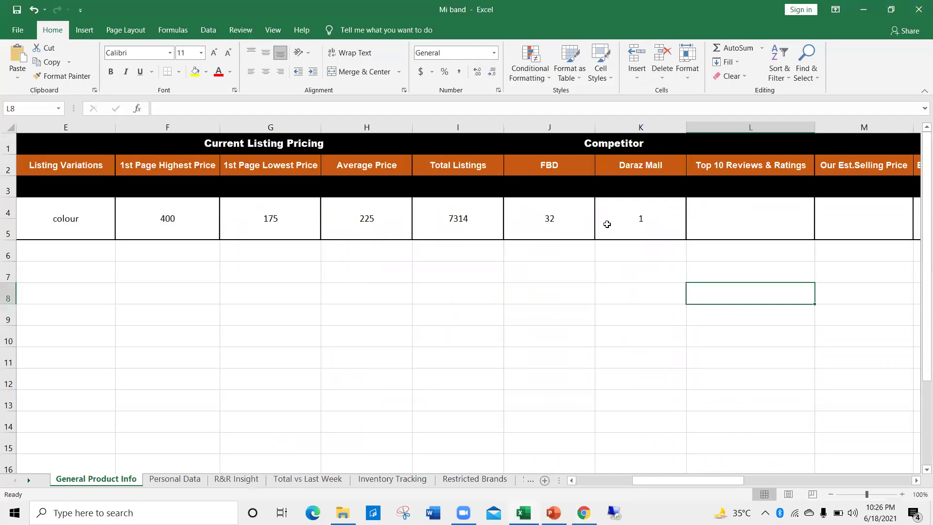
# Recheck the Fulfilled By Daraz listings in Chrome, comparing the product types and prices of bands, chargers and screen protectors with the straps.
pyautogui.hotkey('alt', 'Tab')
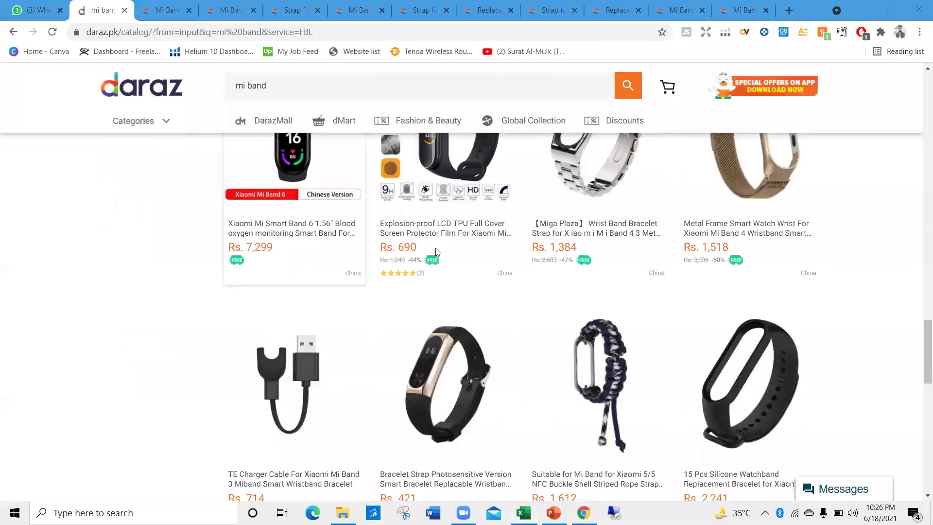
pyautogui.scroll(15, 340, 311)
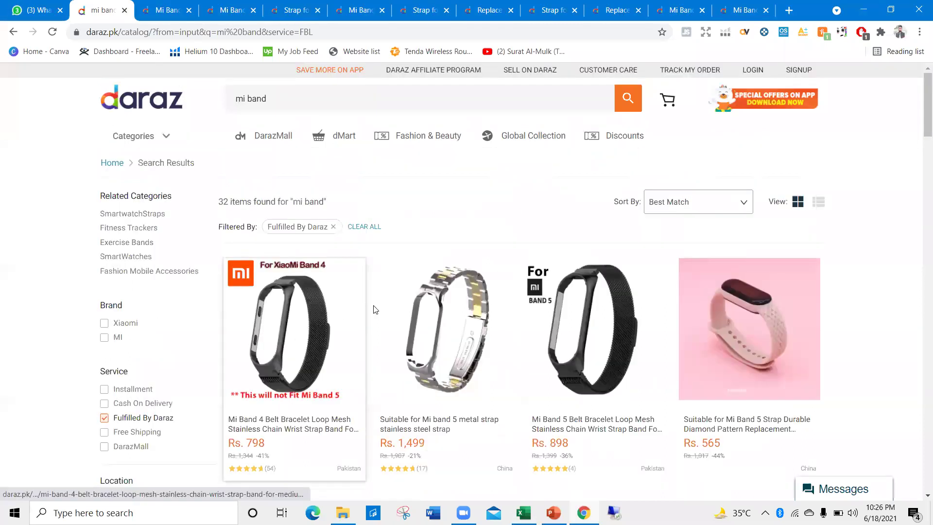
pyautogui.scroll(-7, 306, 340)
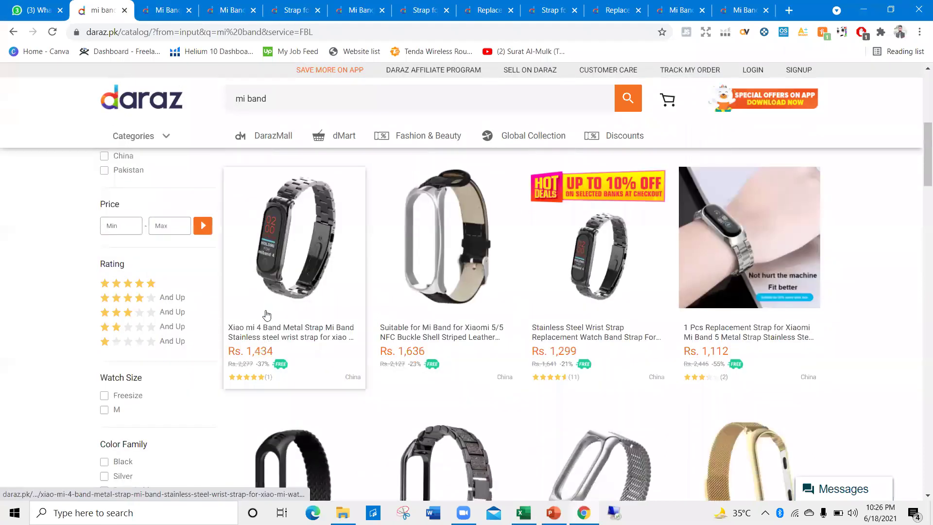
pyautogui.scroll(-7, 366, 305)
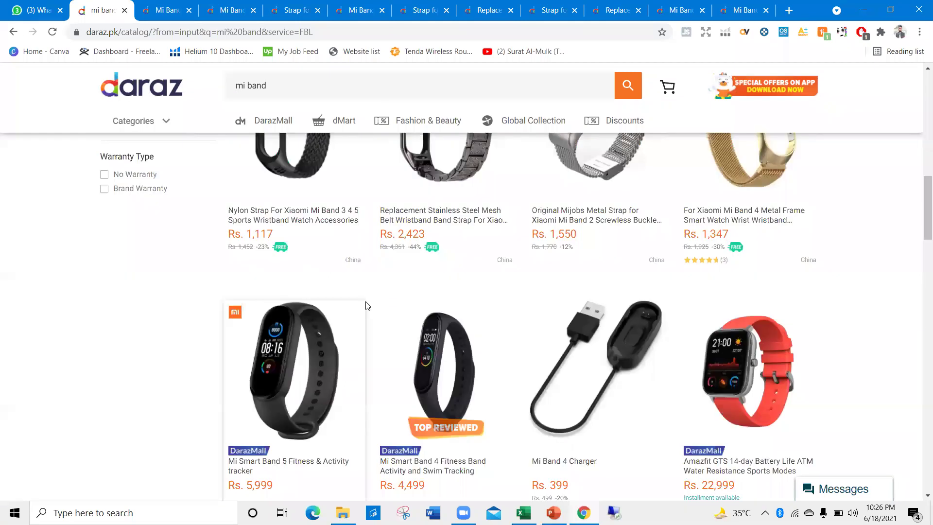
pyautogui.scroll(-1, 298, 350)
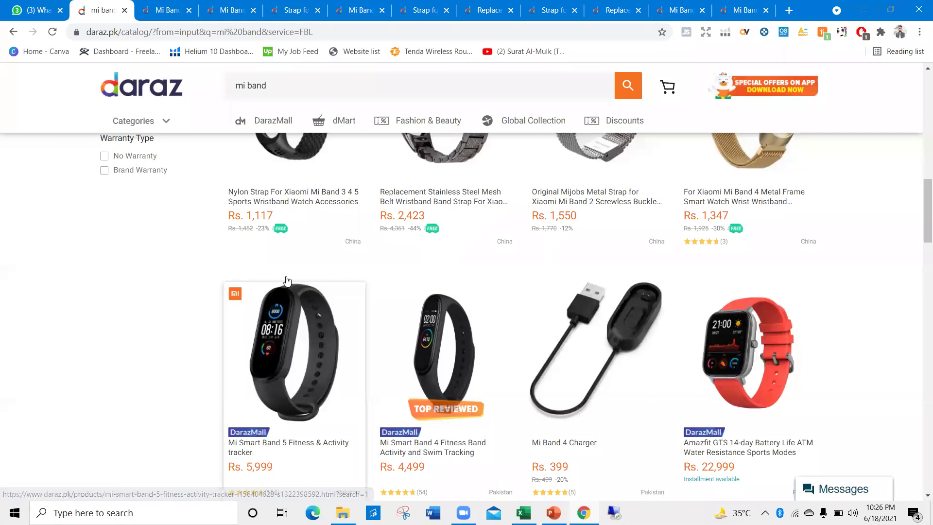
pyautogui.scroll(2, 261, 333)
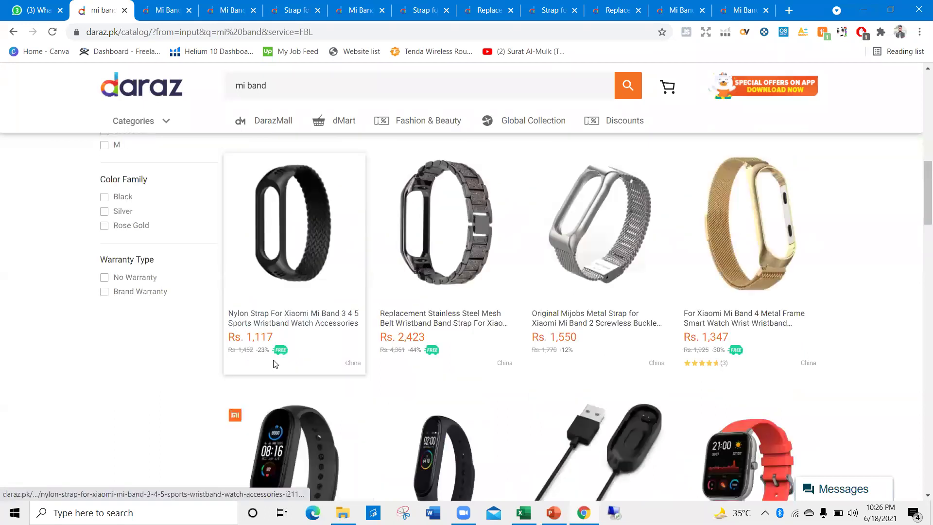
pyautogui.scroll(3, 315, 340)
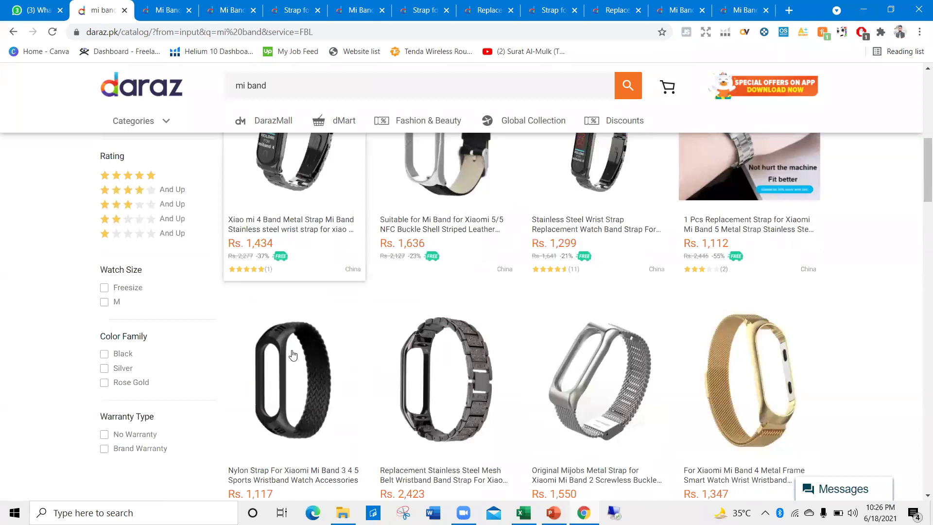
pyautogui.scroll(-8, 249, 423)
pyautogui.doubleClick(261, 415)
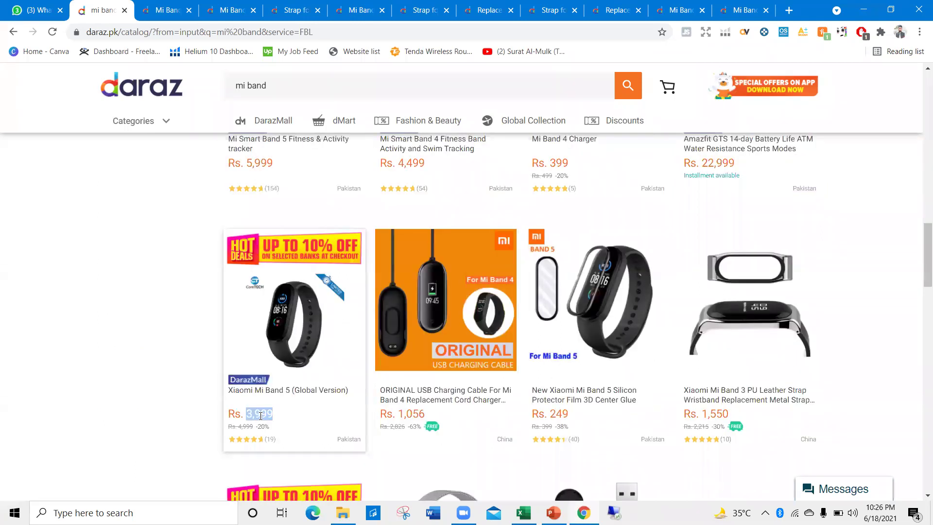
pyautogui.doubleClick(563, 414)
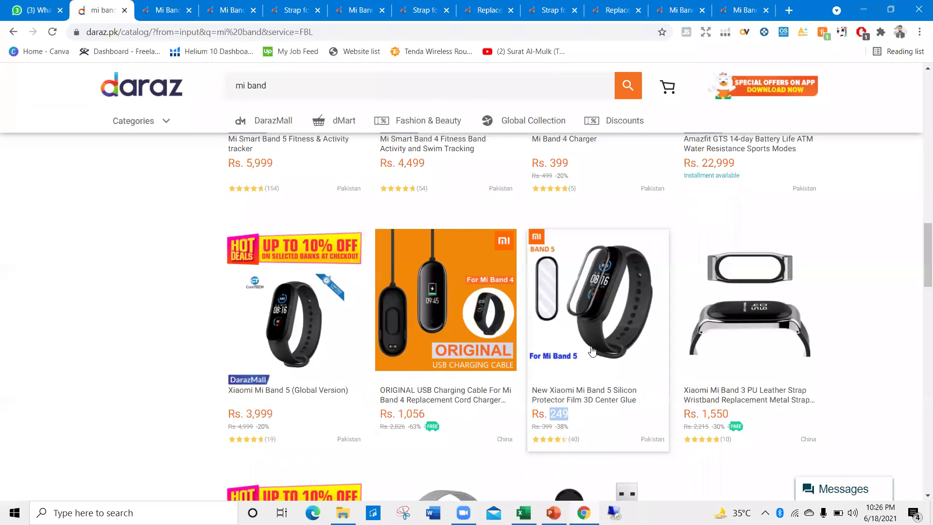
pyautogui.click(587, 413)
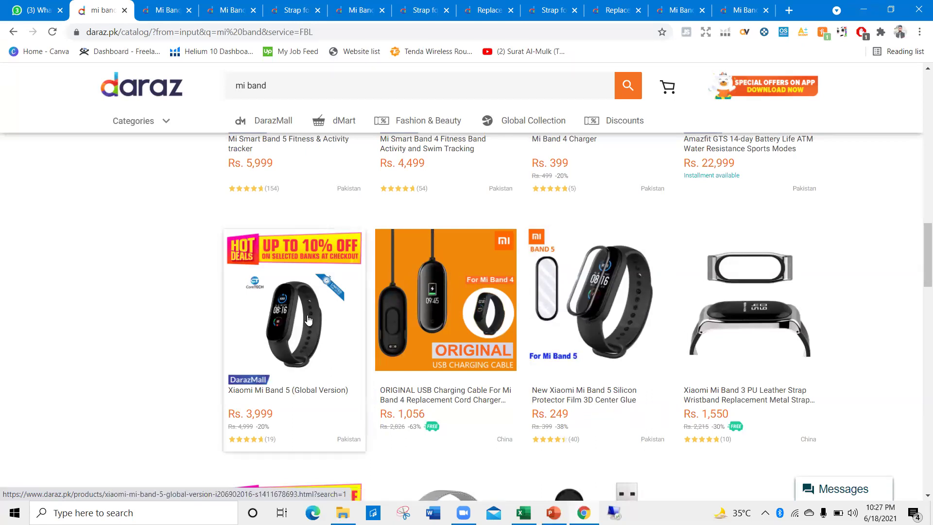
pyautogui.hotkey('alt', 'Tab')
pyautogui.hotkey('alt', 'Tab')
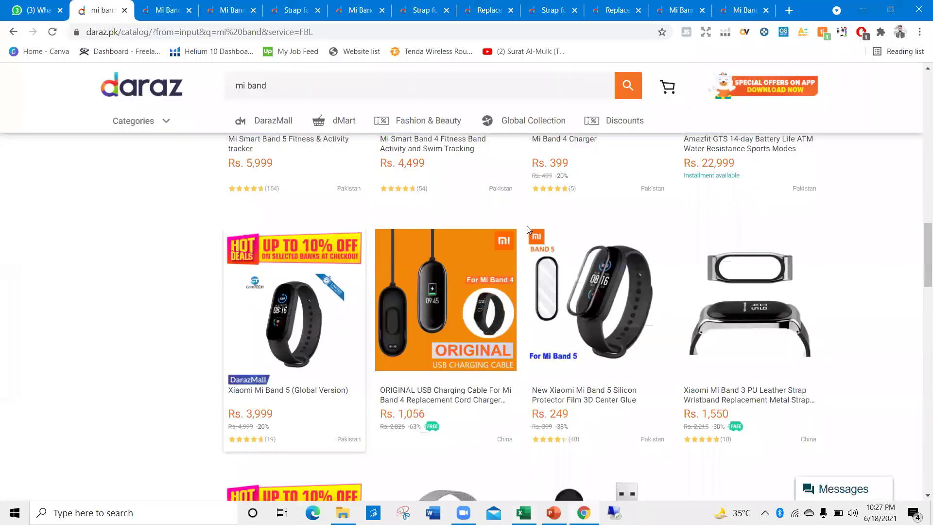
pyautogui.scroll(5, 388, 299)
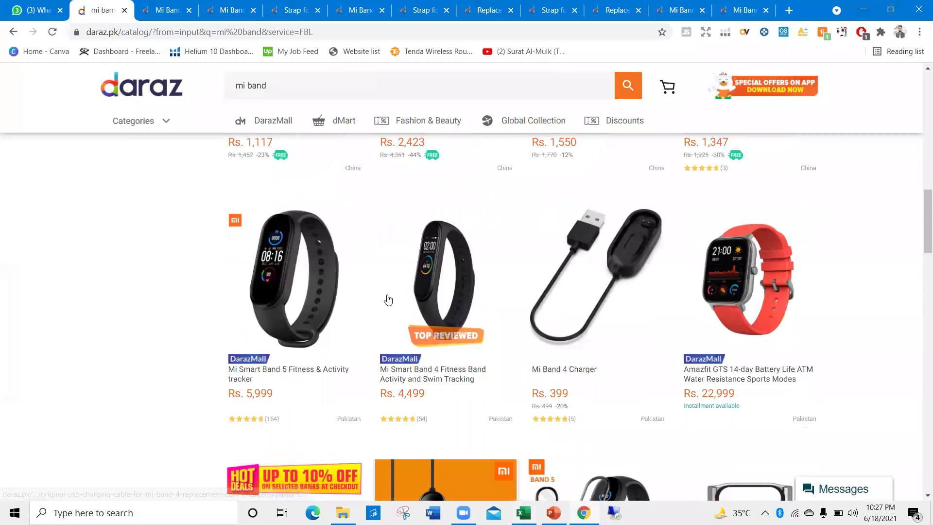
pyautogui.scroll(6, 388, 300)
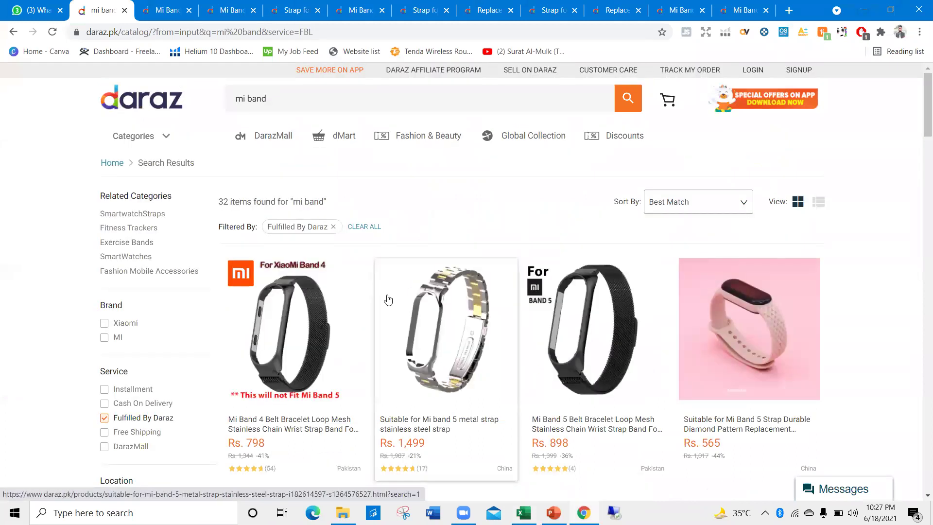
# Change the FBD count in cell J4 to 25 in the Excel worksheet.
pyautogui.hotkey('alt', 'Tab')
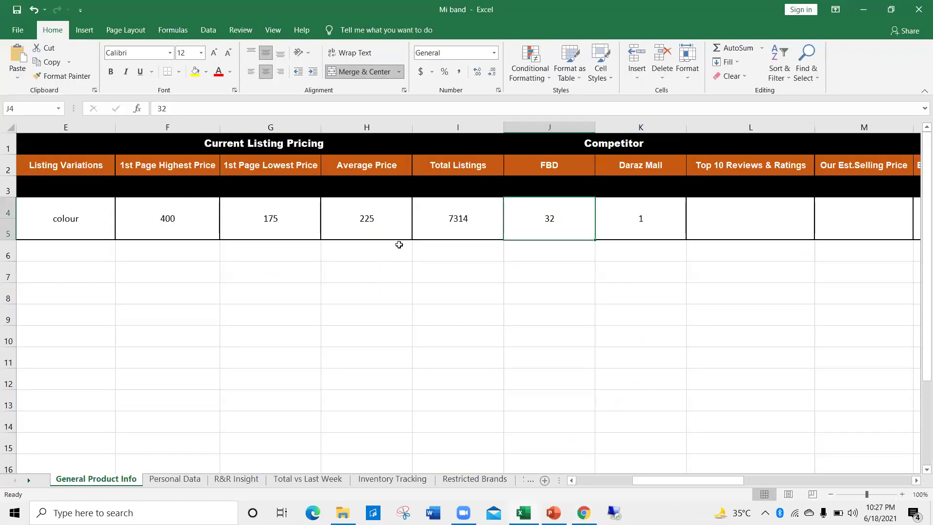
pyautogui.doubleClick(558, 218)
pyautogui.press('BackSpace')
pyautogui.press('BackSpace')
pyautogui.write('25')
pyautogui.press('Return')
pyautogui.click(714, 230)
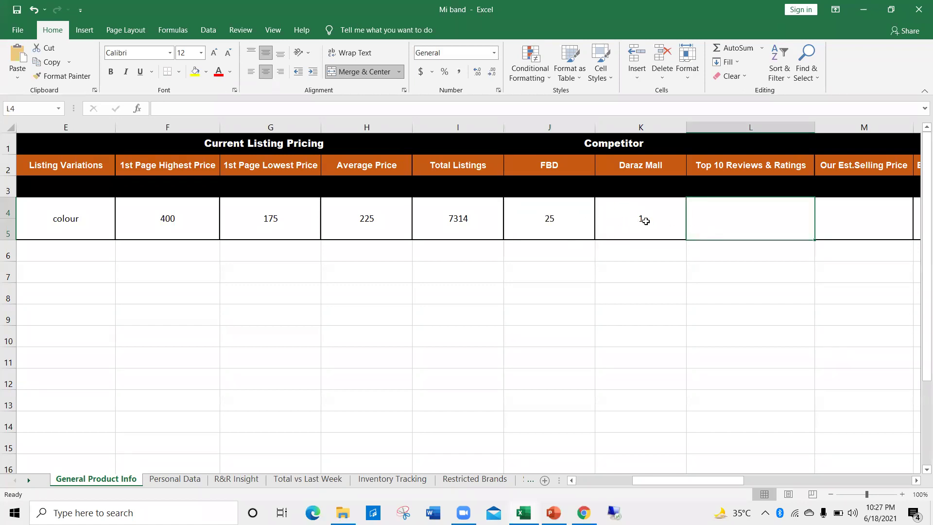
# Select Daraz Mall cell K4 in Excel, and clear the Fulfilled By Daraz filter from the mi band results in Chrome.
pyautogui.click(646, 220)
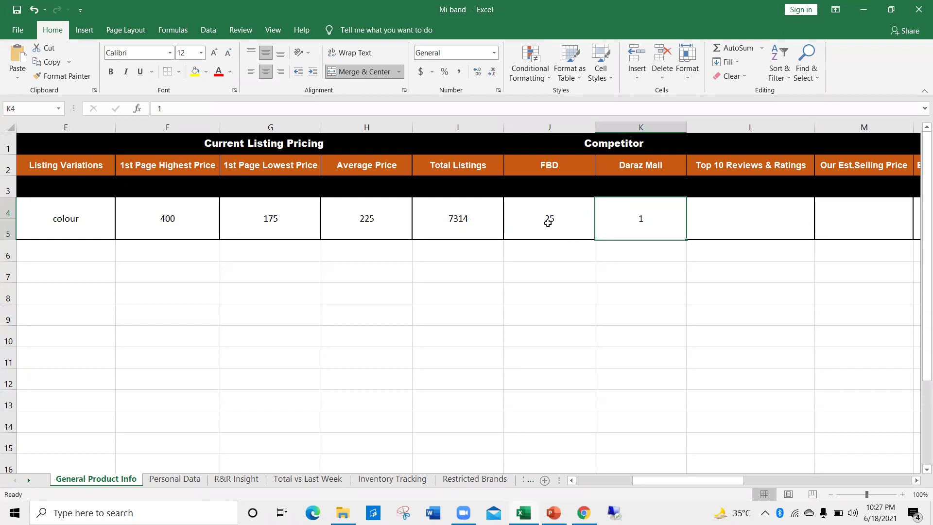
pyautogui.hotkey('alt', 'Tab')
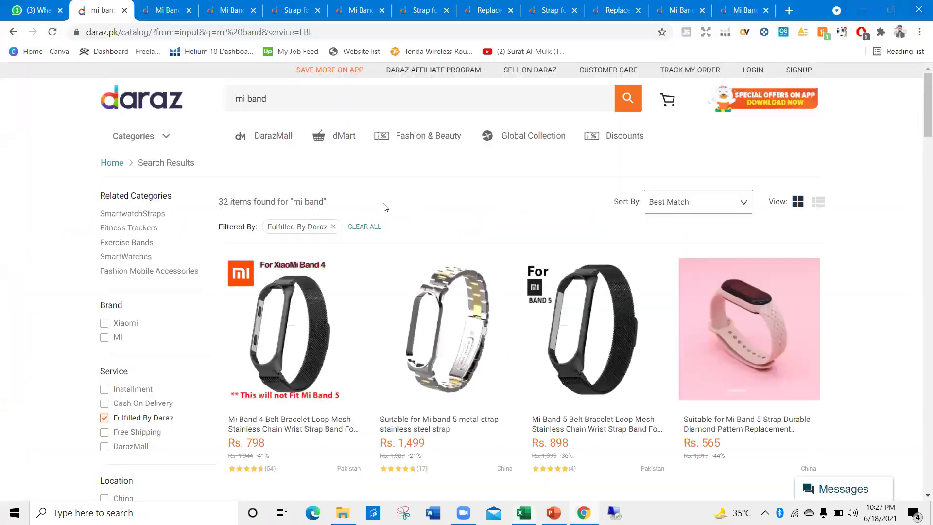
pyautogui.click(359, 227)
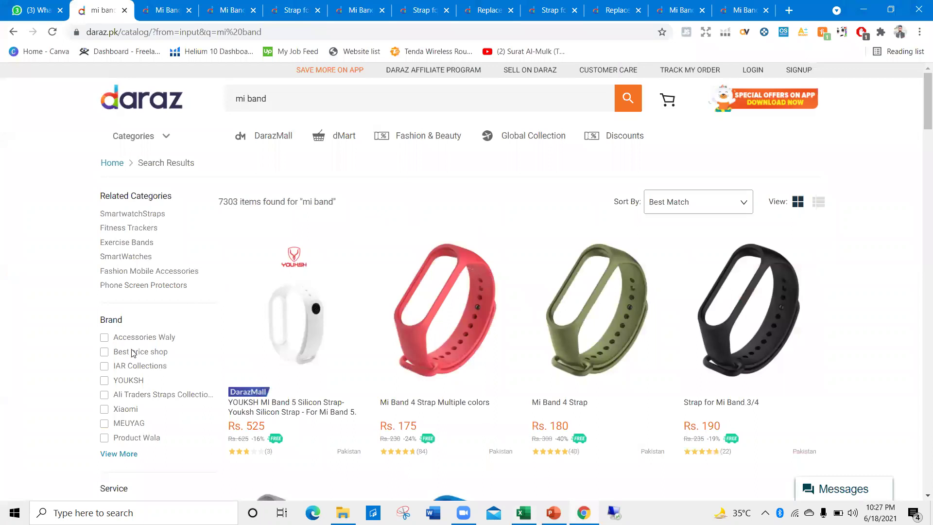
# Filter the mi band results to DarazMall and examine which of the listings are straps.
pyautogui.scroll(-5, 117, 384)
pyautogui.click(103, 321)
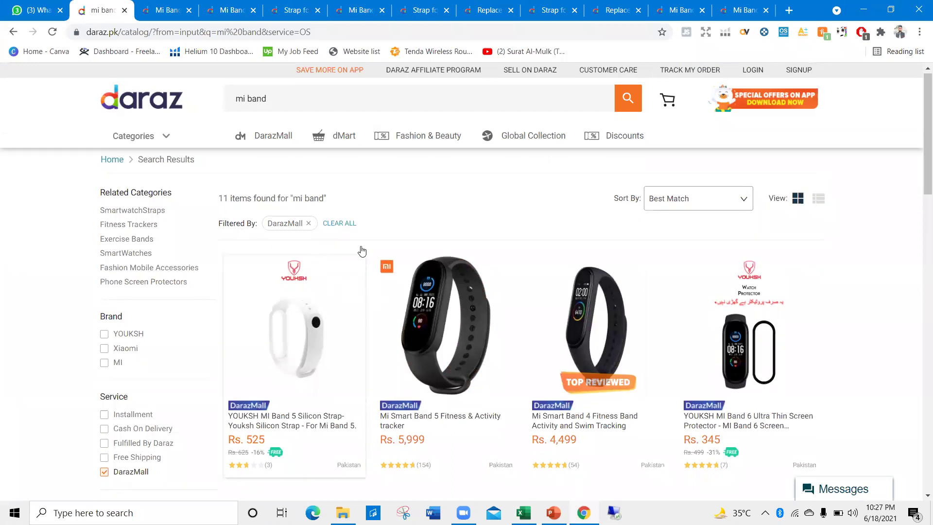
pyautogui.scroll(-2, 617, 268)
pyautogui.scroll(-5, 604, 284)
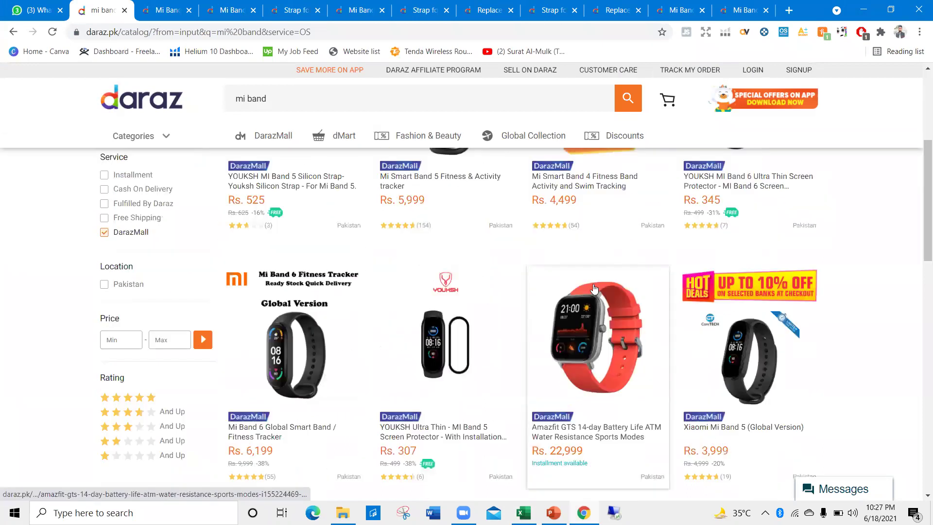
pyautogui.scroll(6, 593, 288)
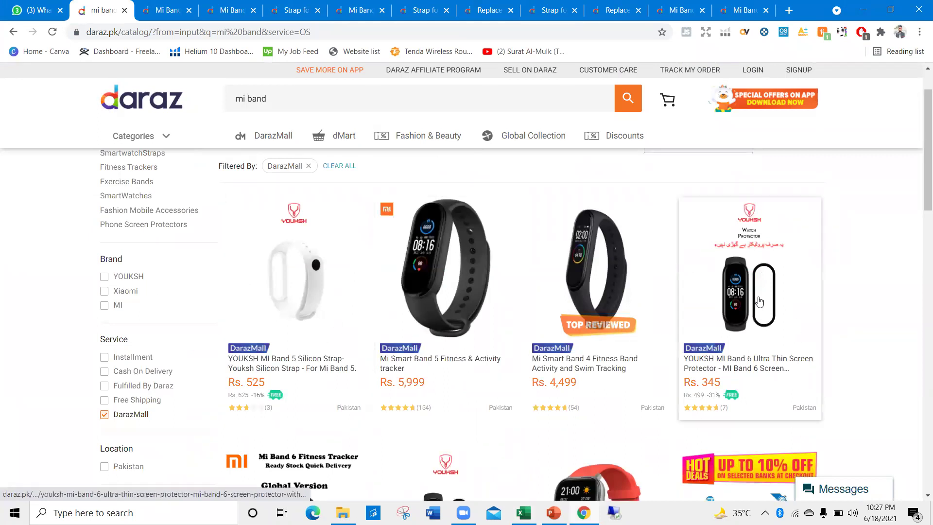
pyautogui.scroll(-2, 763, 304)
pyautogui.scroll(-2, 631, 318)
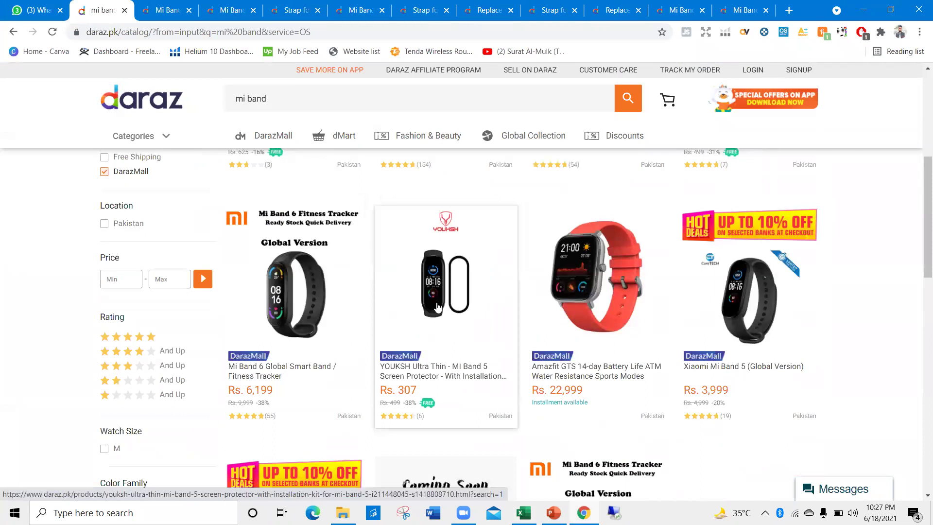
pyautogui.scroll(-3, 415, 357)
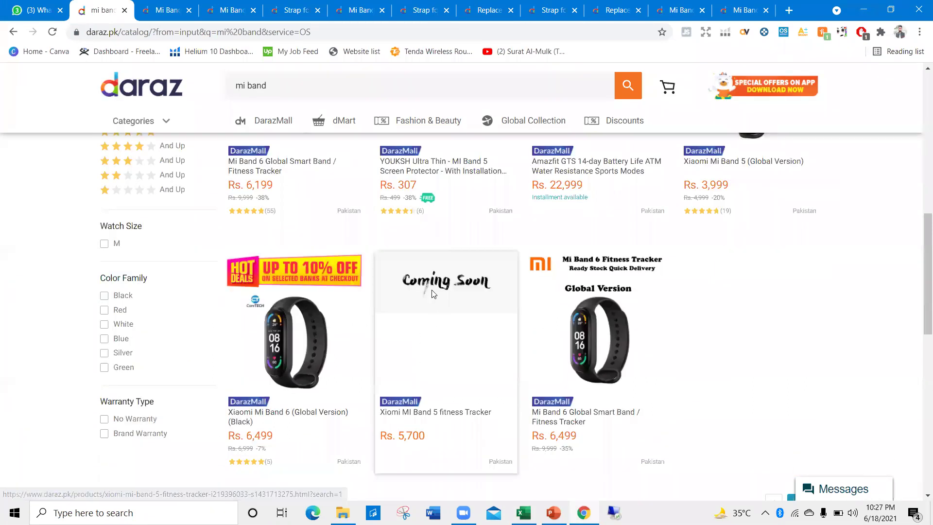
pyautogui.scroll(-4, 433, 291)
# Switch to the Excel worksheet and enter 3 as the Daraz Mall count in cell K4.
pyautogui.hotkey('alt', 'Tab')
pyautogui.doubleClick(648, 219)
pyautogui.press('BackSpace')
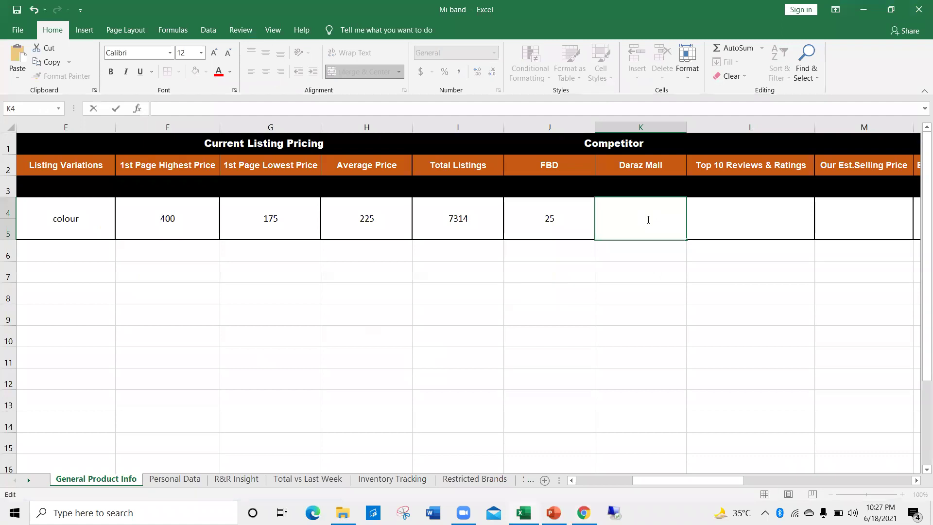
pyautogui.write('3')
pyautogui.hotkey('ctrl', 'Return')
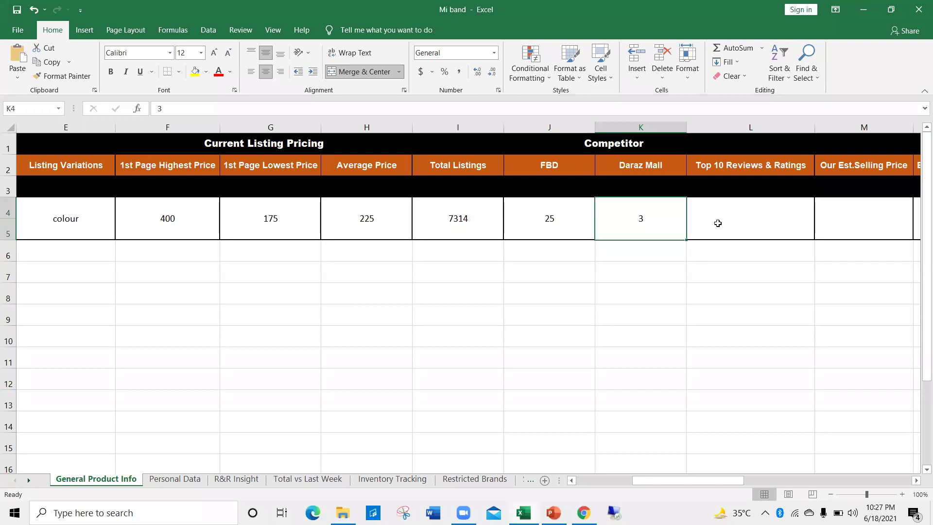
# Select the Top 10 Reviews & Ratings cell L4 in Excel, and clear the DarazMall filter from the mi band results in Chrome.
pyautogui.click(717, 223)
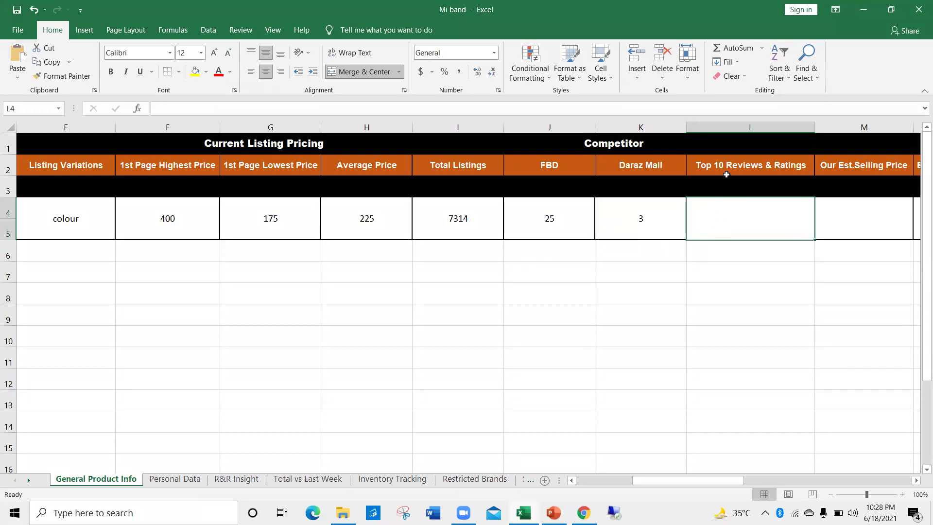
pyautogui.hotkey('alt', 'Tab')
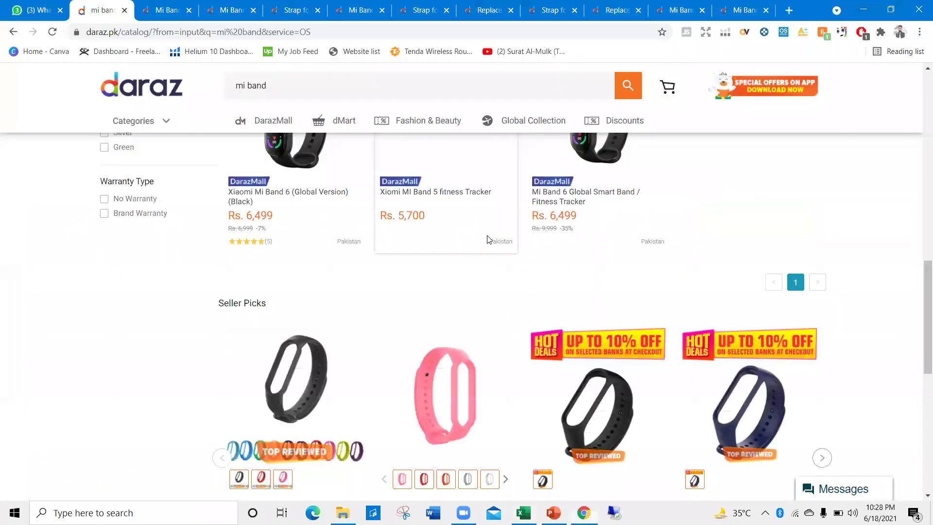
pyautogui.scroll(6, 469, 240)
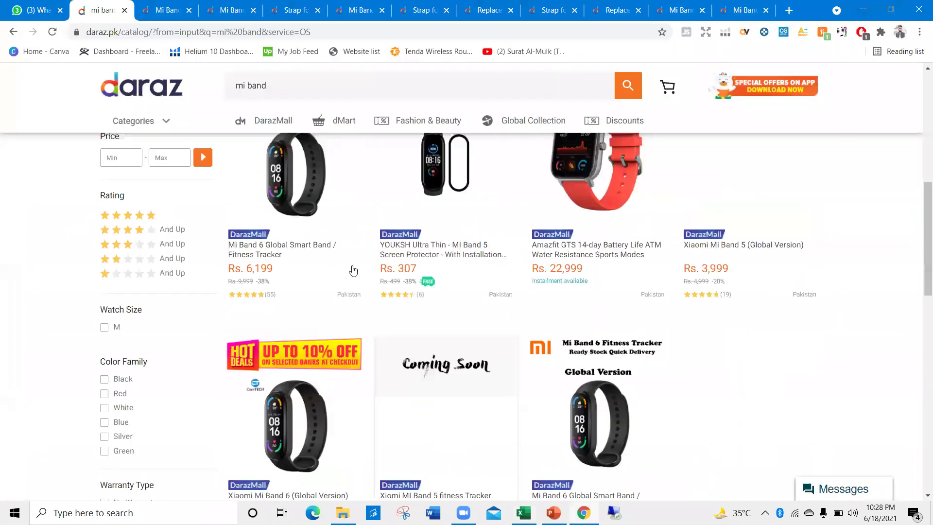
pyautogui.scroll(8, 347, 253)
pyautogui.click(339, 227)
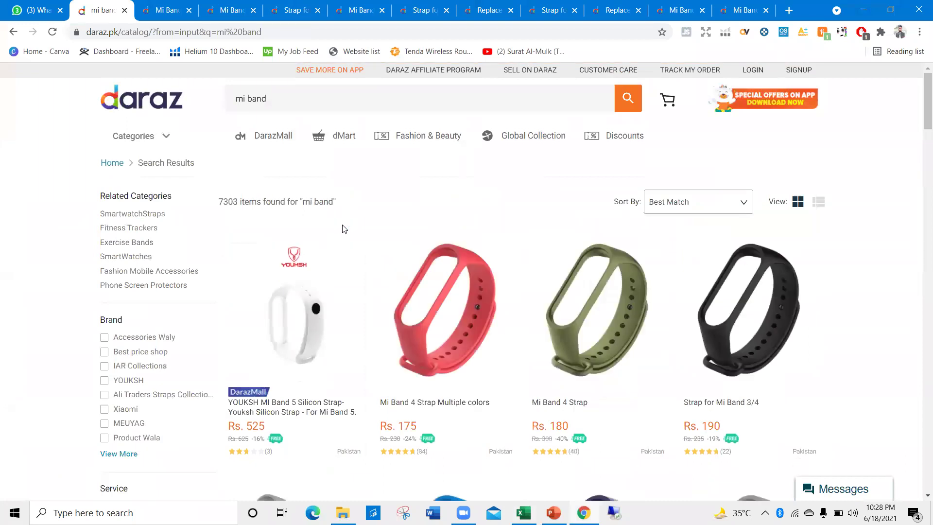
# Review the rating counts of the first mi band listings, and start cell L4 in Excel with "50,".
pyautogui.scroll(-3, 390, 299)
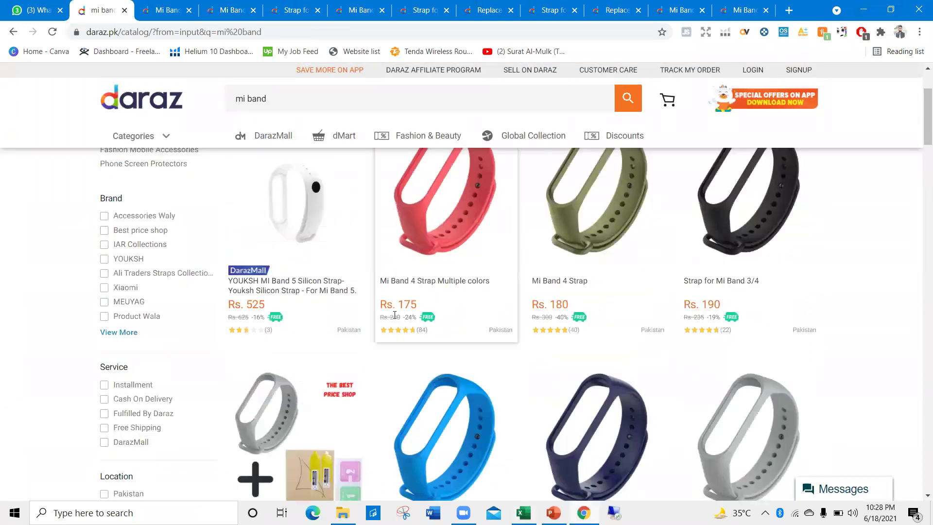
pyautogui.scroll(-1, 428, 302)
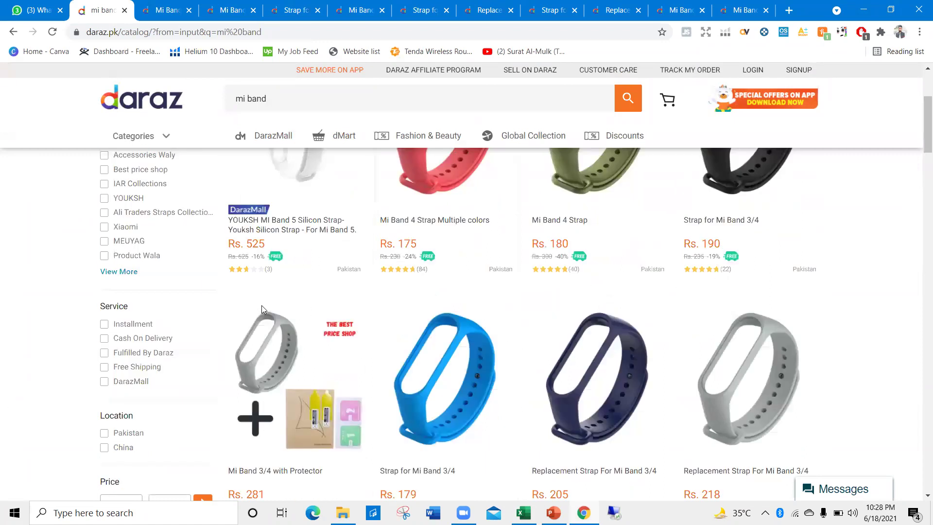
pyautogui.scroll(-5, 413, 285)
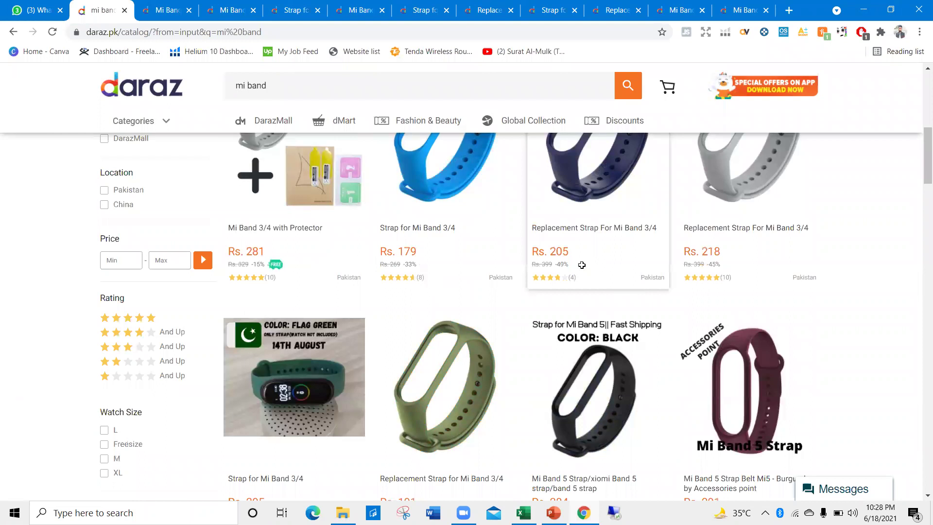
pyautogui.hotkey('alt', 'Tab')
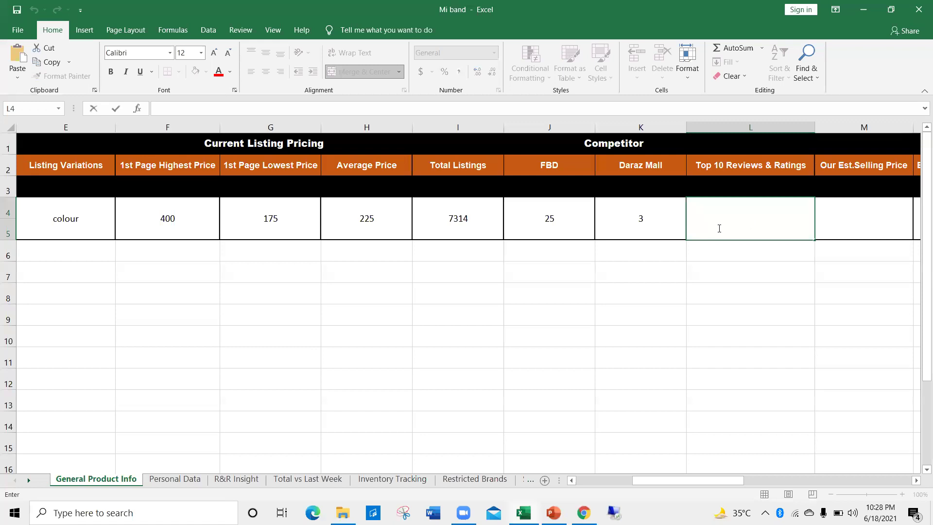
pyautogui.write('50,')
# Compare the review ratings on the strap product pages already open in Chrome.
pyautogui.hotkey('alt', 'Tab')
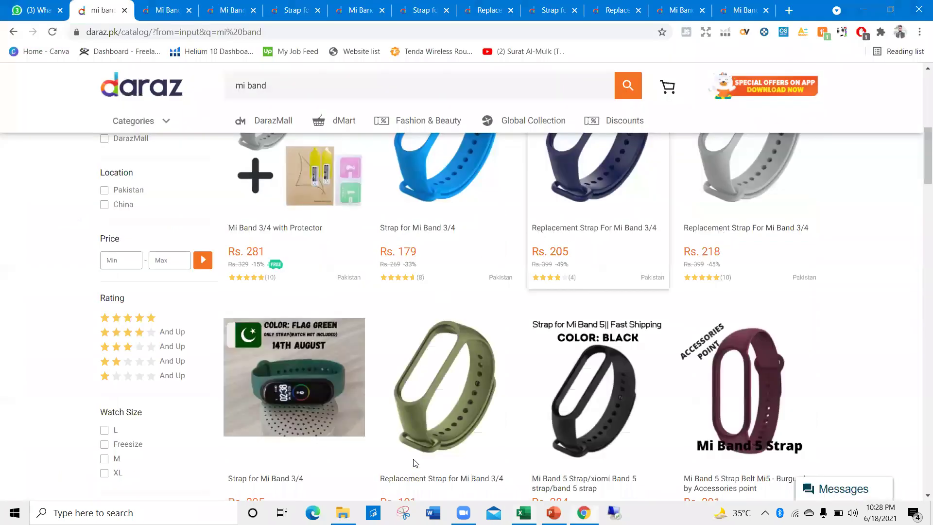
pyautogui.hotkey('ctrl', 'Tab')
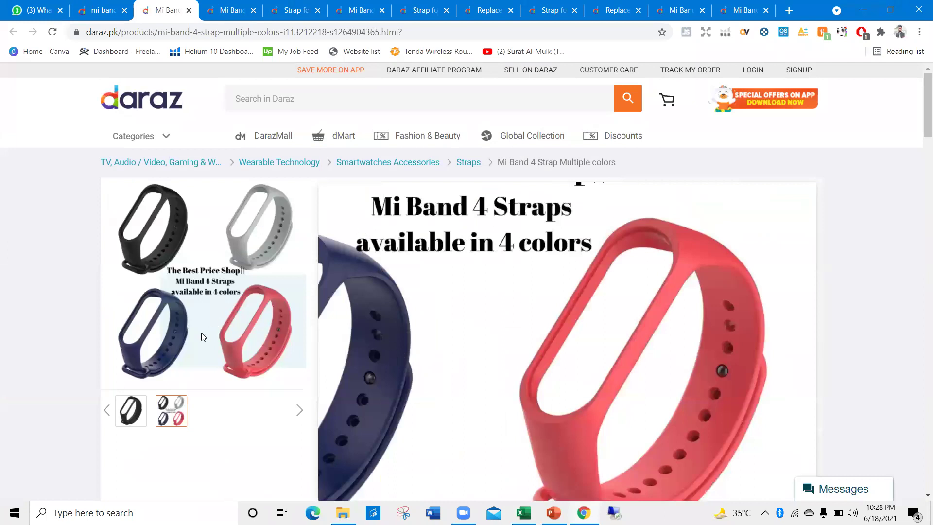
pyautogui.hotkey('ctrl', 'Tab')
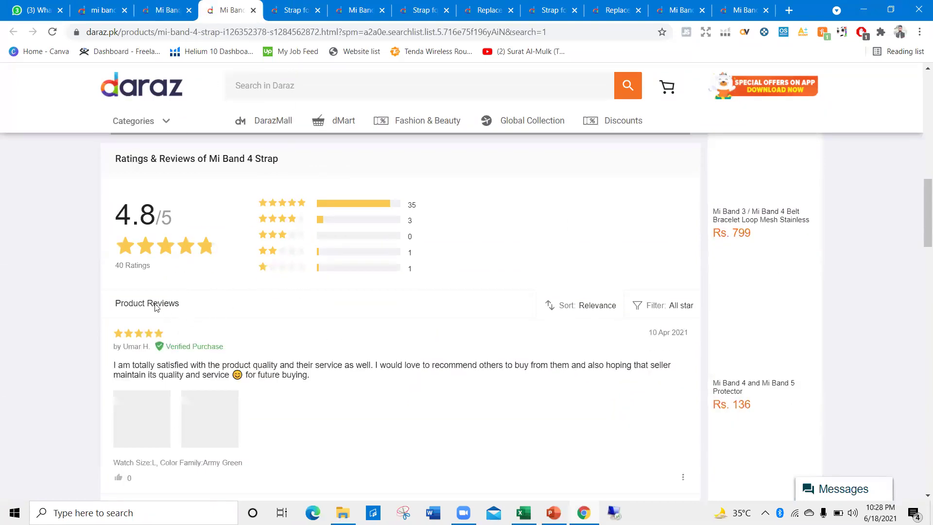
pyautogui.hotkey('ctrl', 'Tab')
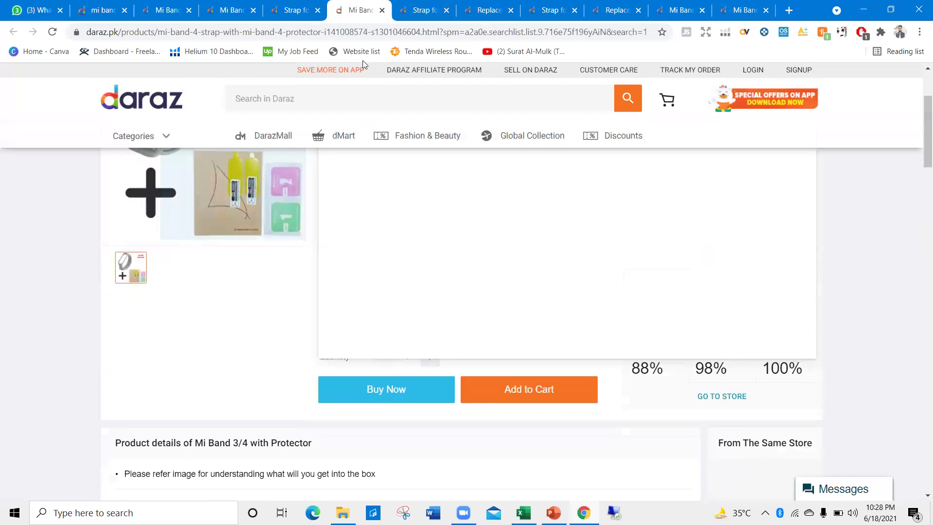
pyautogui.hotkey('ctrl', 'Tab')
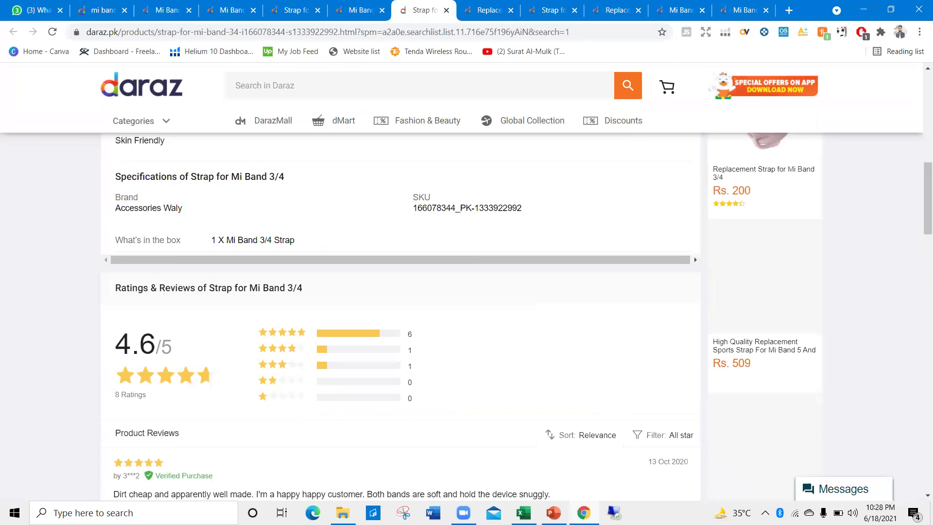
# Complete the Top 10 Reviews & Ratings entry in Excel cell L4 with the rating 4.7, making it "50,4.7".
pyautogui.hotkey('alt', 'Tab')
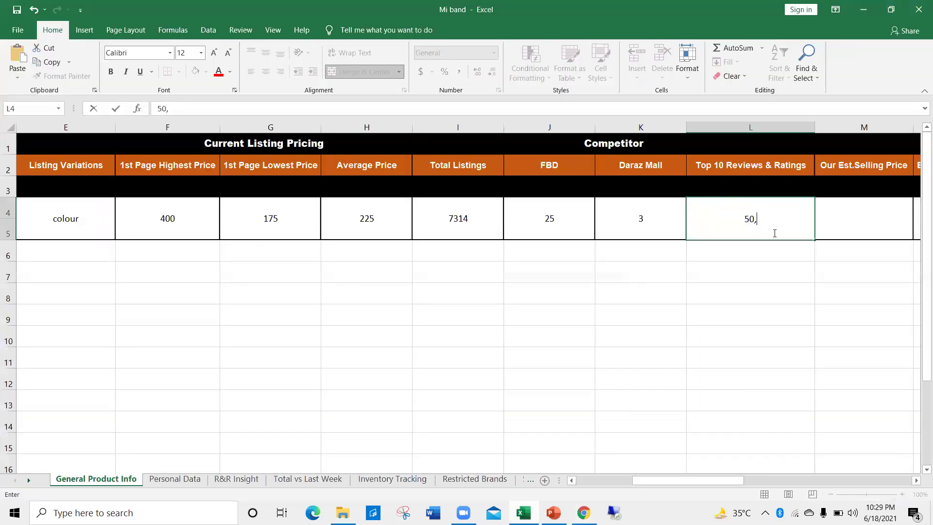
pyautogui.write('4.7')
pyautogui.hotkey('ctrl', 'Return')
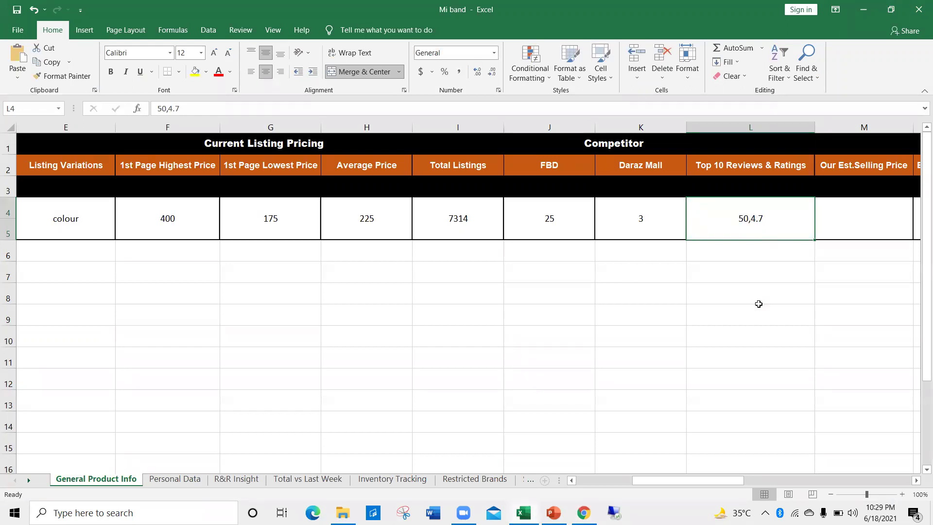
# Check the mi band strap prices in Chrome and enter 199 as Our Est.Selling Price in Excel cell M4.
pyautogui.hscroll(3, 700, 484)
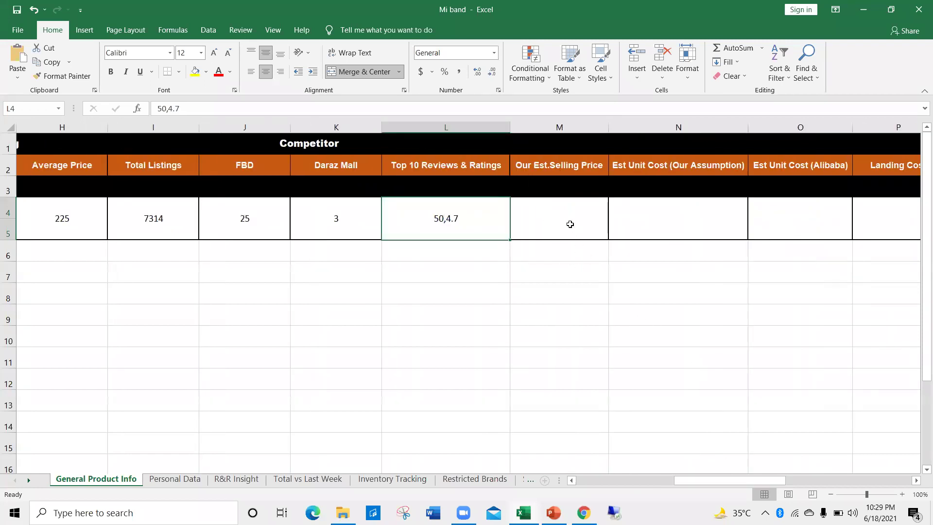
pyautogui.doubleClick(570, 223)
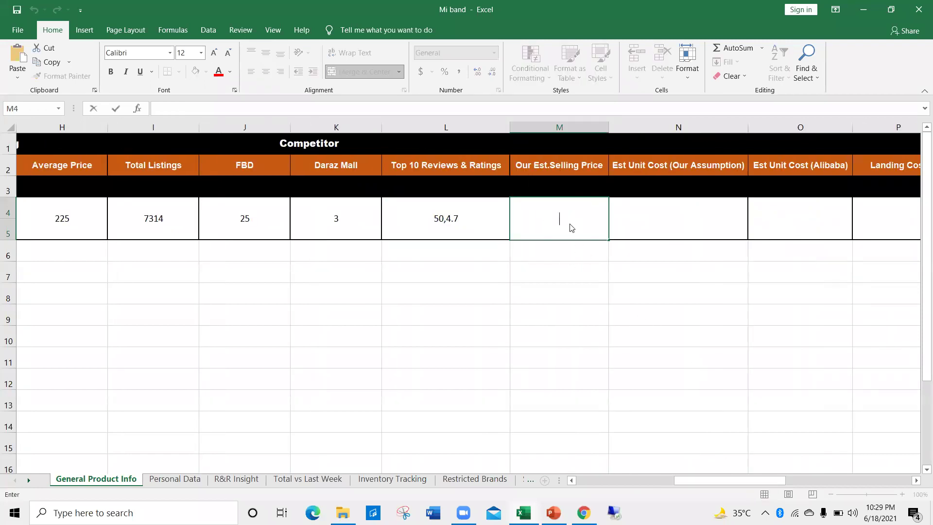
pyautogui.hotkey('alt', 'Tab')
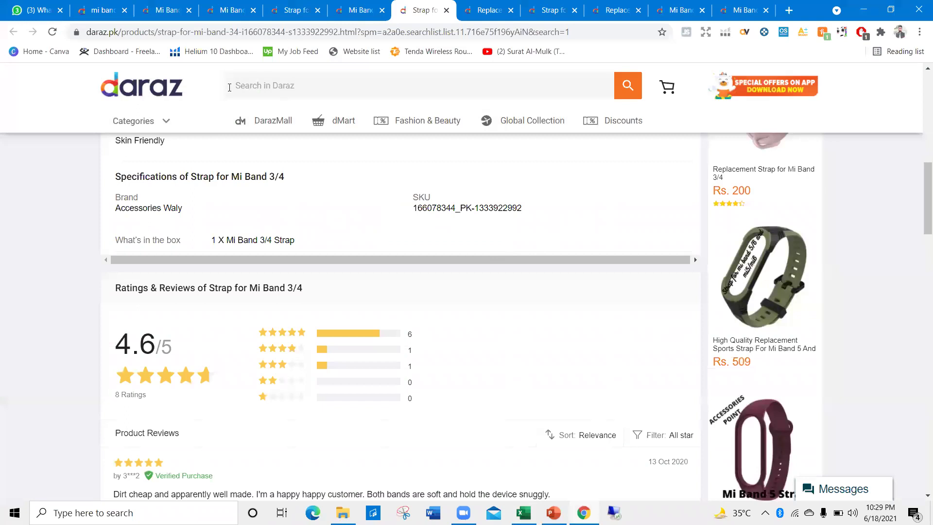
pyautogui.click(90, 6)
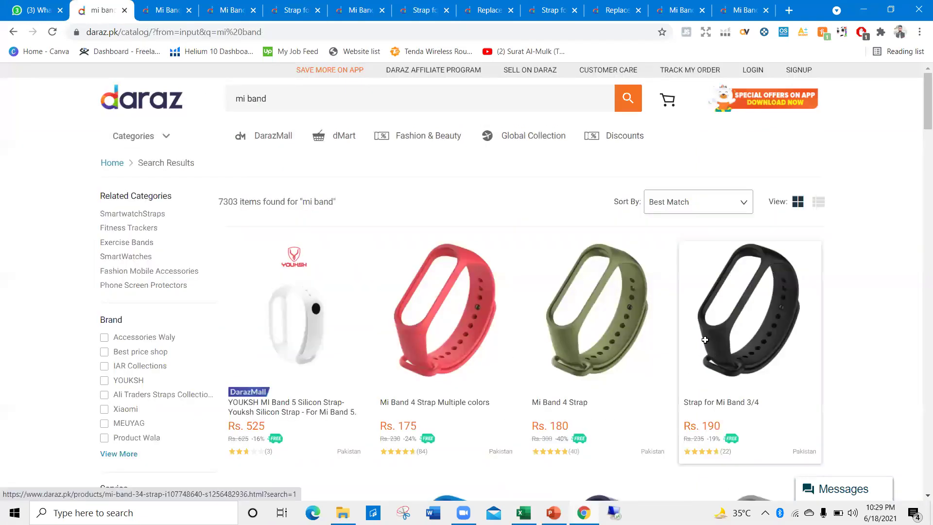
pyautogui.hotkey('alt', 'Tab')
pyautogui.write('199')
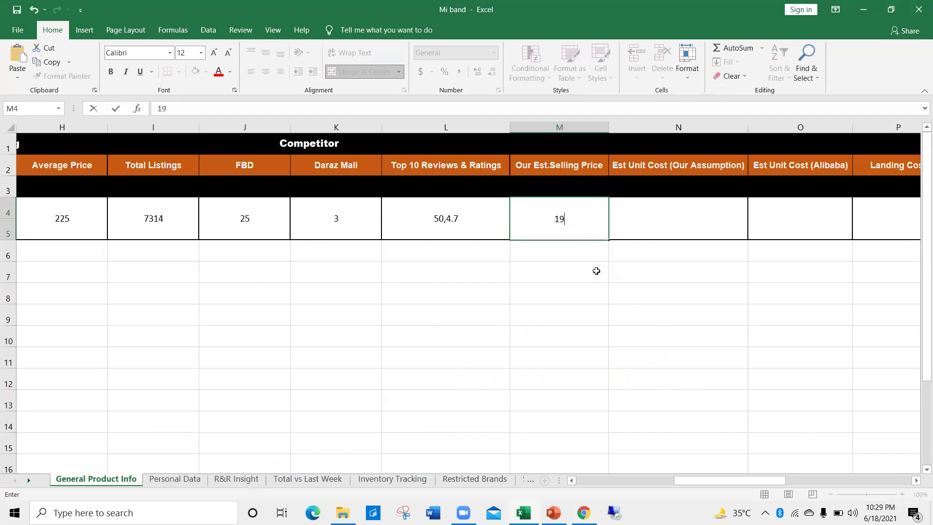
pyautogui.click(697, 224)
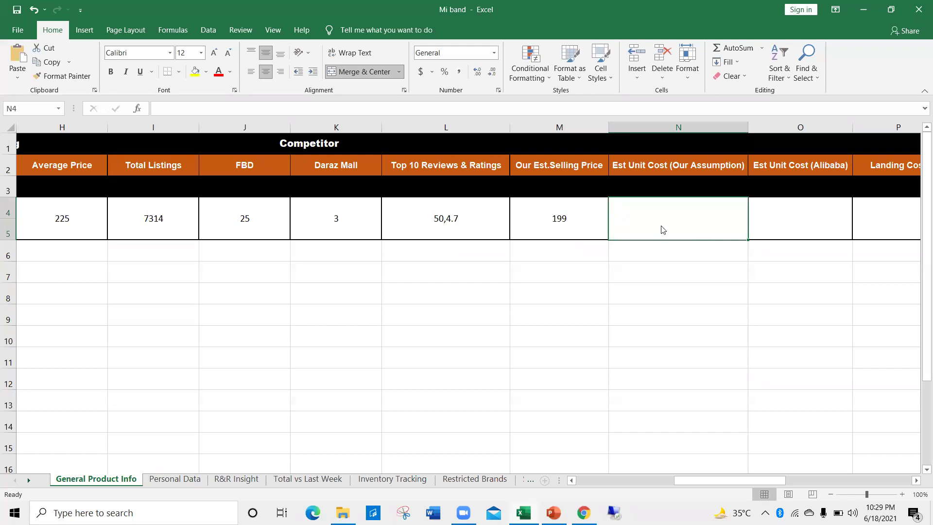
# Check the price of the red variant on the Mi Band 4 Strap Multiple colors product page in Chrome.
pyautogui.hotkey('alt', 'Tab')
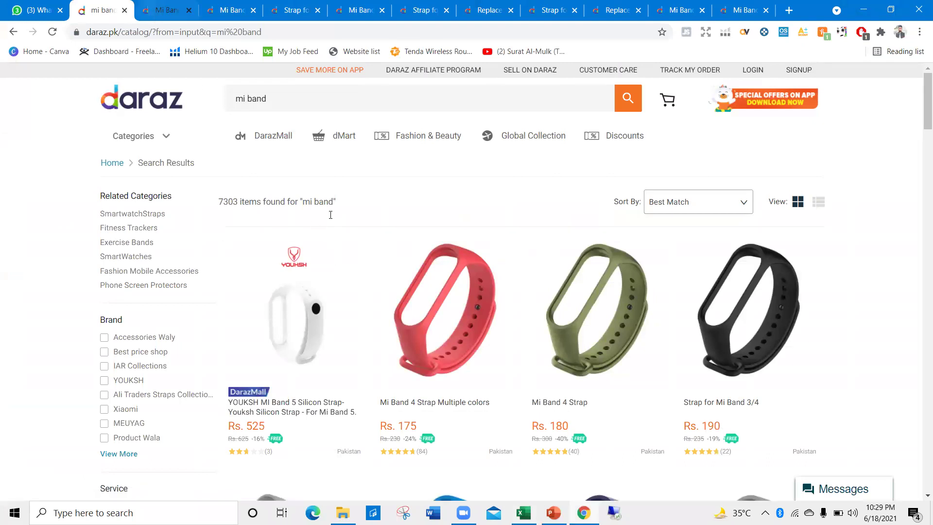
pyautogui.hotkey('ctrl', 'Tab')
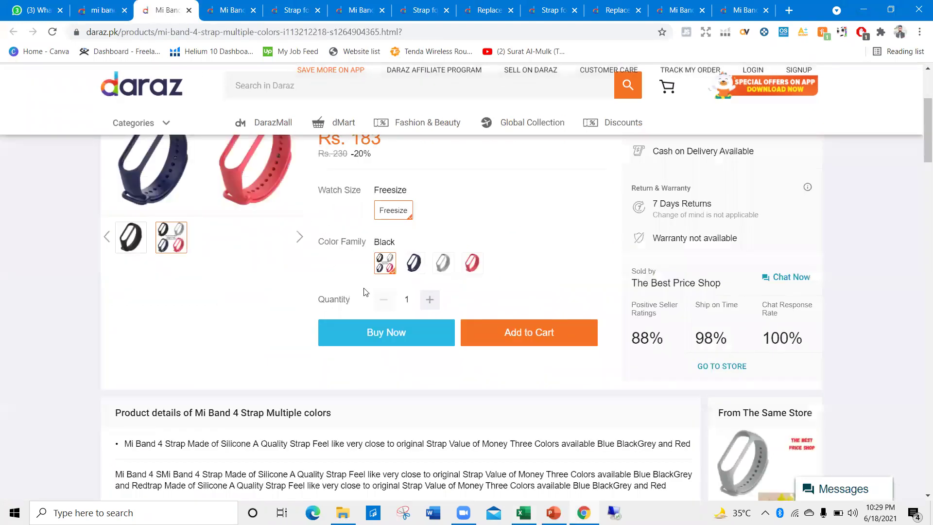
pyautogui.scroll(3, 378, 309)
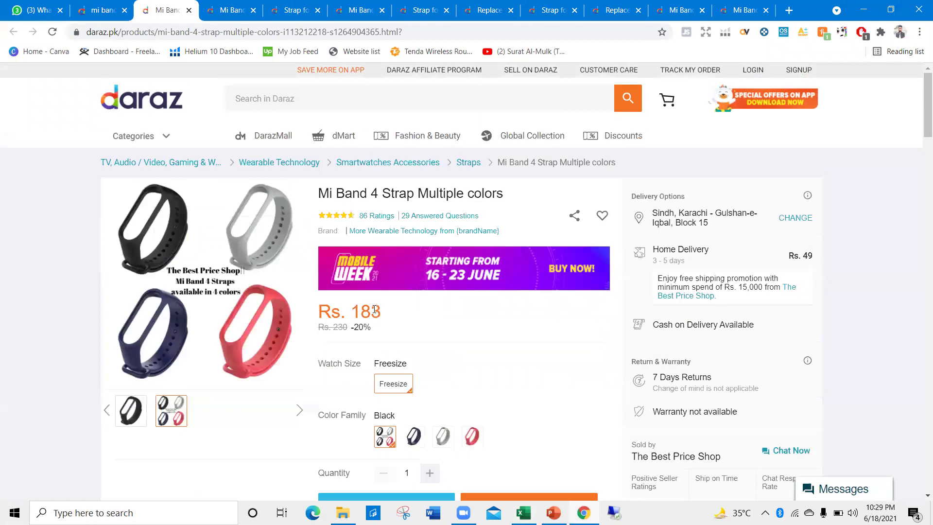
pyautogui.click(471, 434)
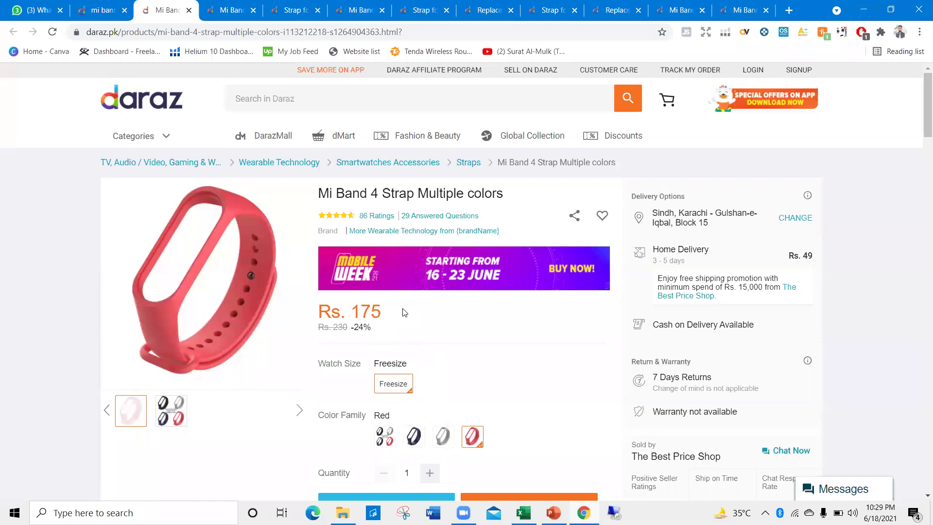
pyautogui.doubleClick(367, 311)
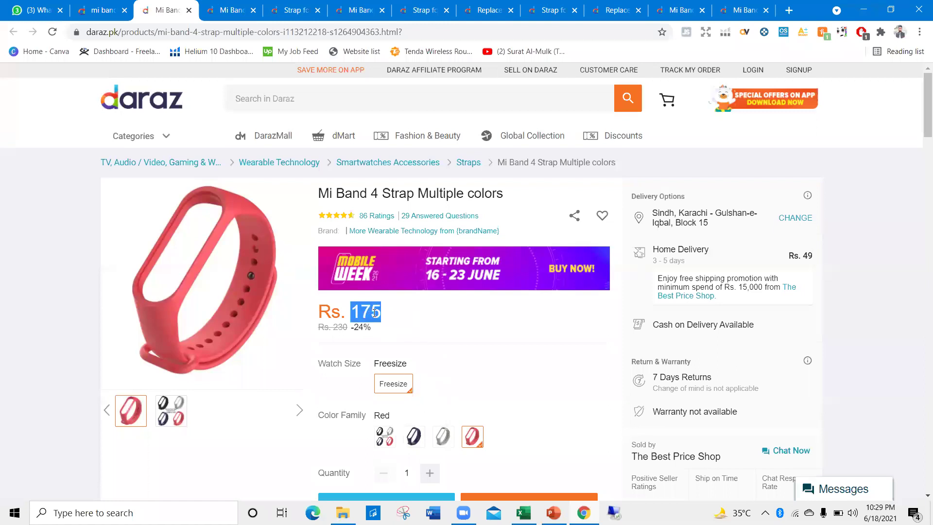
pyautogui.click(396, 317)
pyautogui.doubleClick(375, 309)
pyautogui.hotkey('alt', 'Tab')
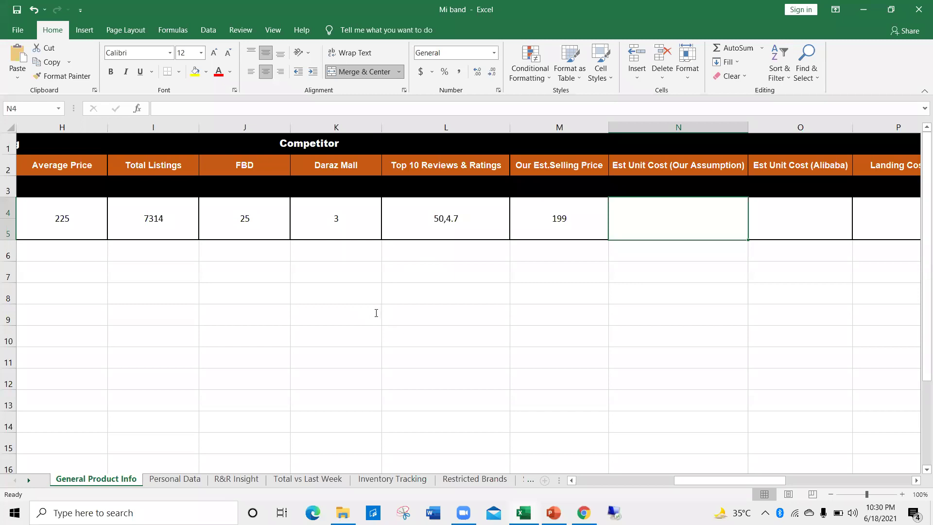
pyautogui.hotkey('alt', 'Tab')
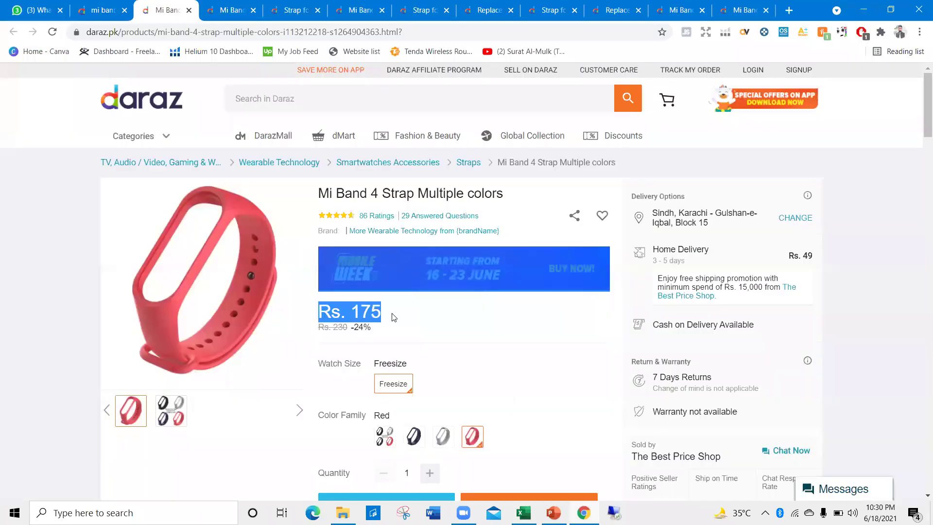
pyautogui.click(394, 317)
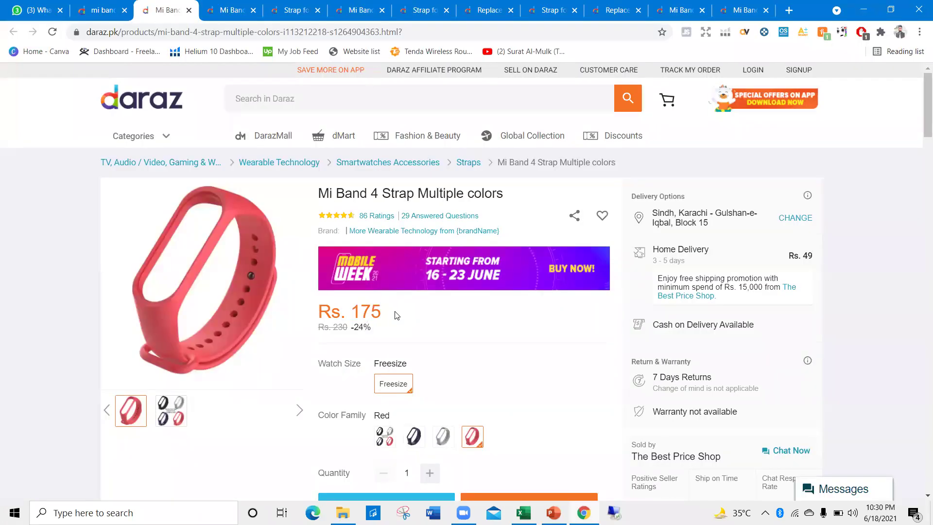
# Enter 100 as Est Unit Cost (Our Assumption) in Excel cell N4.
pyautogui.hotkey('alt', 'Tab')
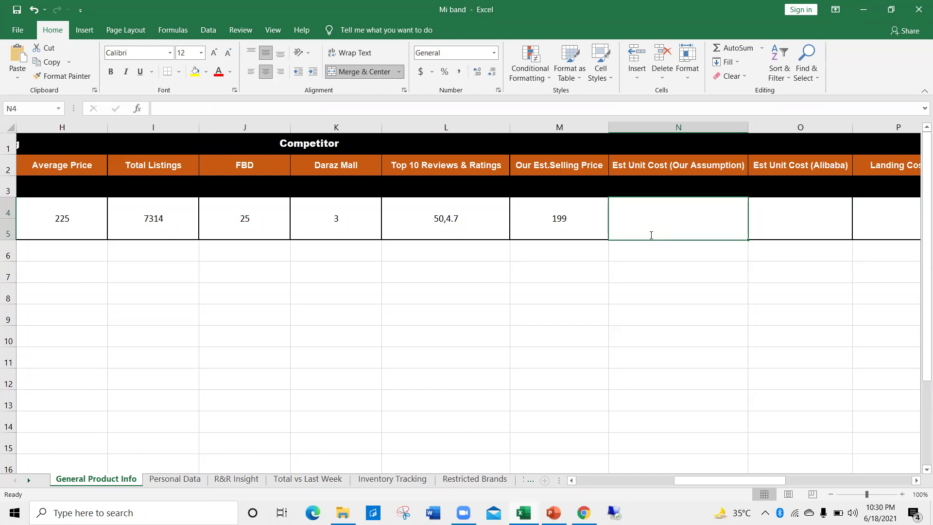
pyautogui.write('100')
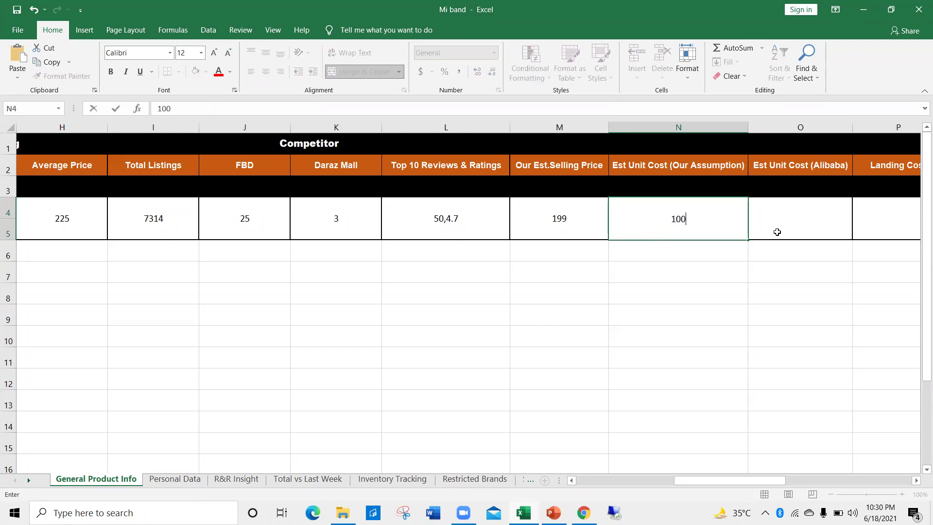
pyautogui.click(777, 232)
# Select cell O4 under Est Unit Cost (Alibaba) in the Excel workbook.
pyautogui.hotkey('alt', 'Tab')
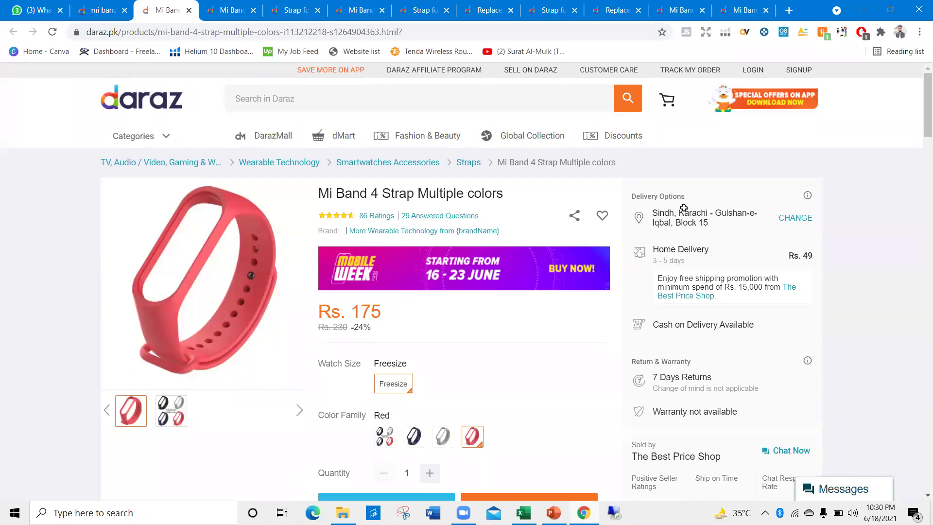
pyautogui.hotkey('alt', 'Tab')
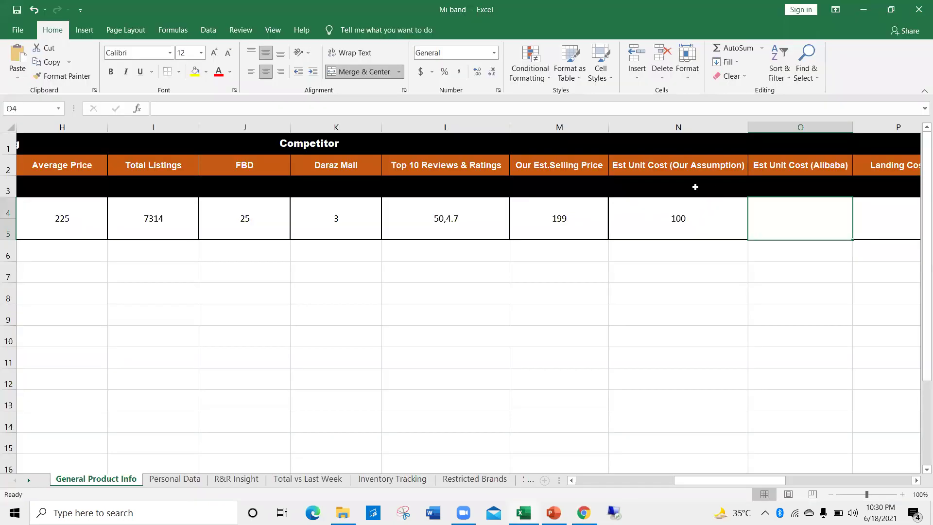
pyautogui.hotkey('alt', 'Tab')
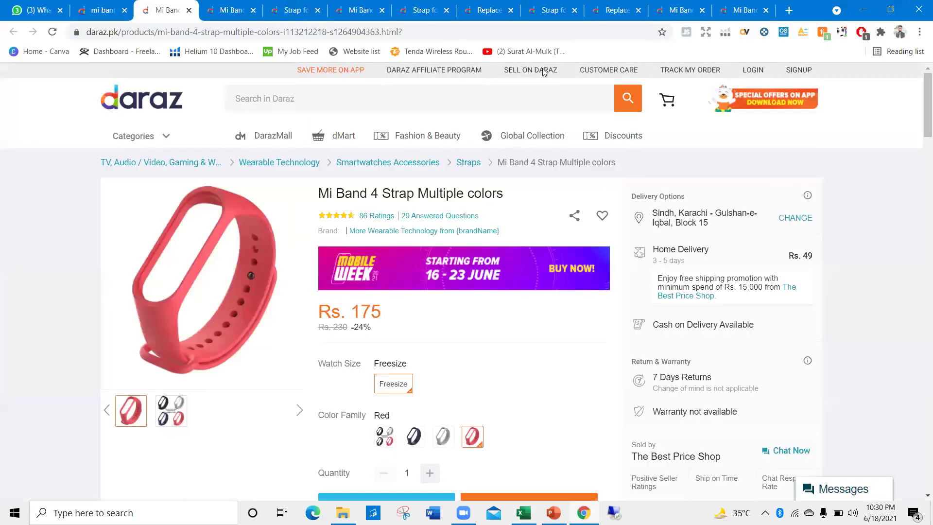
pyautogui.hotkey('alt', 'Tab')
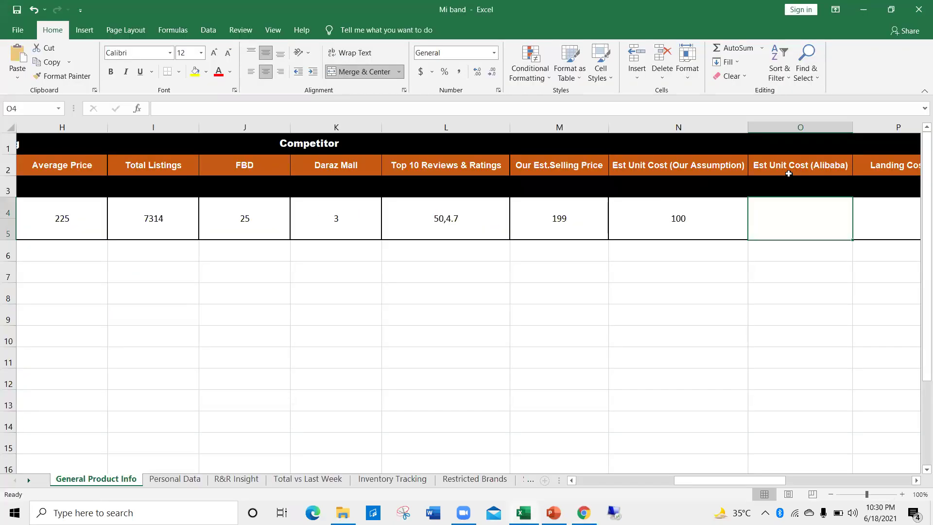
pyautogui.moveTo(722, 481); pyautogui.dragTo(523, 172)
pyautogui.click(523, 170)
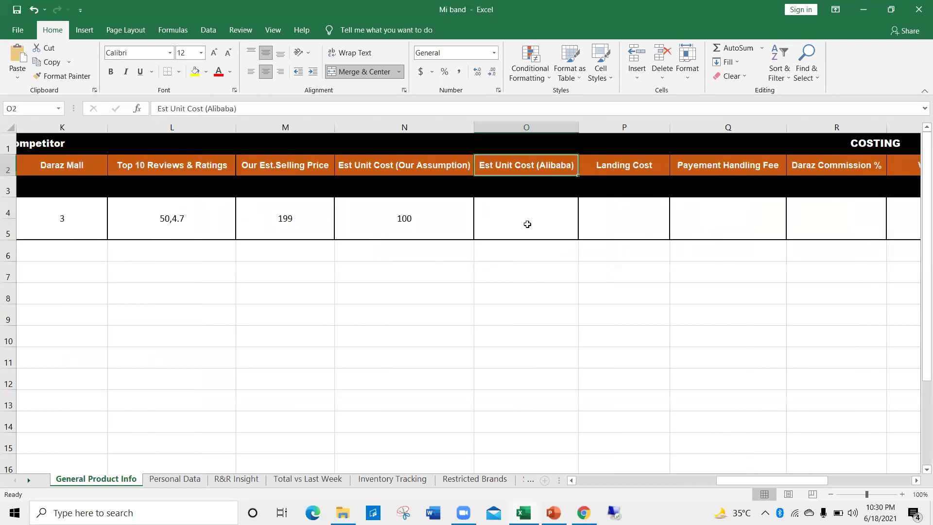
pyautogui.click(527, 224)
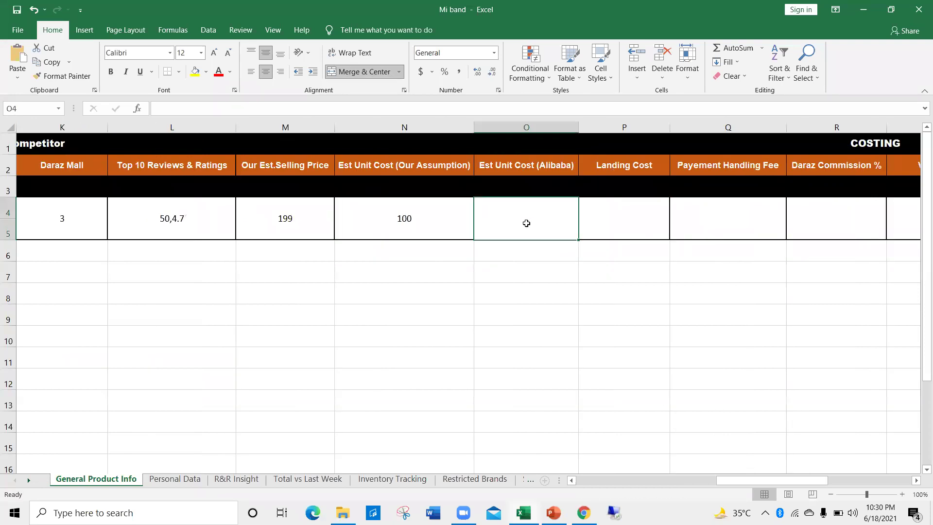
# Search Google in a new Chrome tab for "alibaba mi band strap" and open the mi band 3 strap suppliers result.
pyautogui.hotkey('alt', 'Tab')
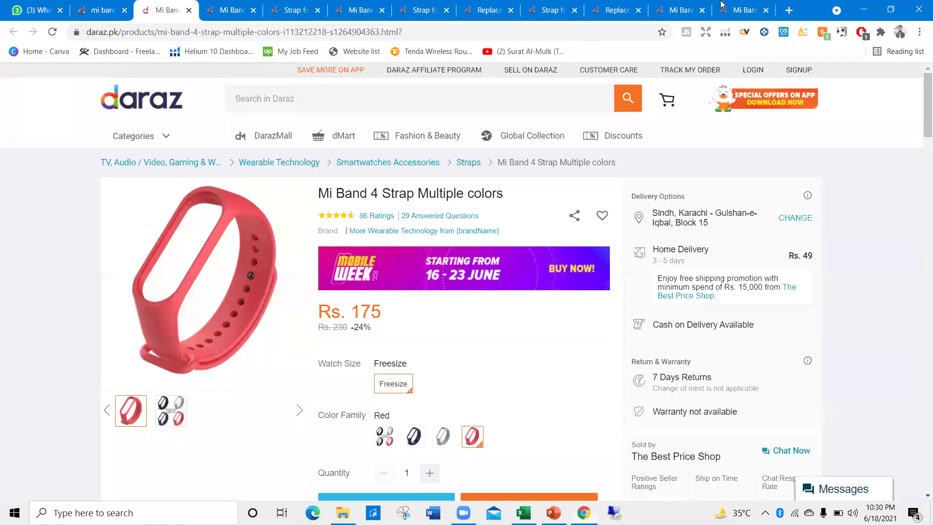
pyautogui.click(795, 12)
pyautogui.write('alibaba ')
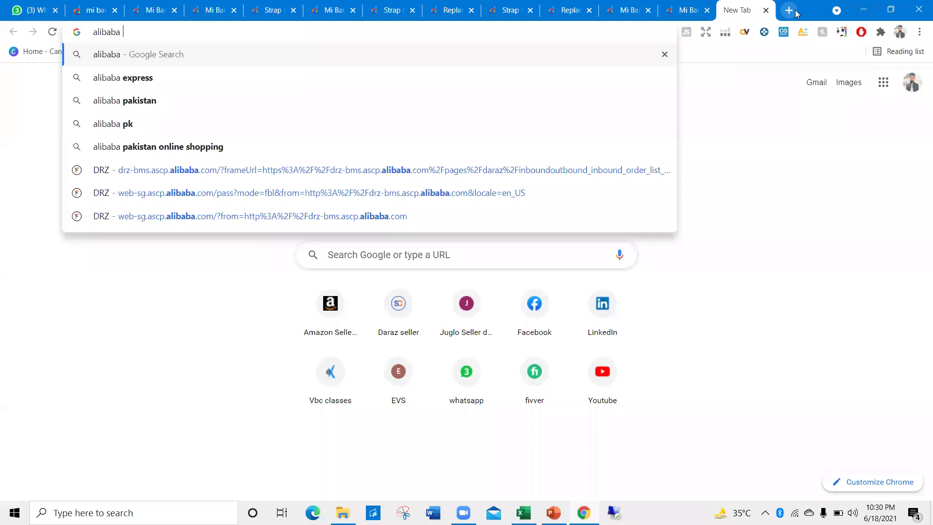
pyautogui.write('mi band strap')
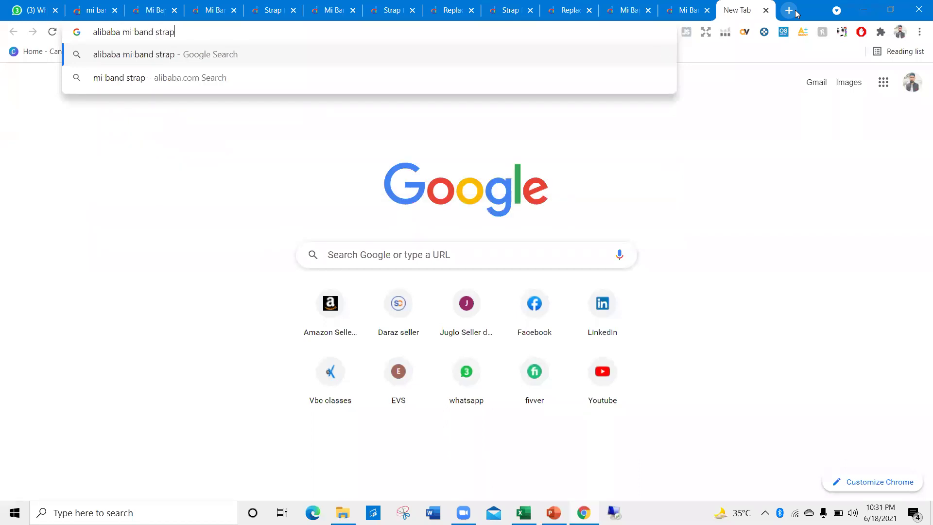
pyautogui.press('Return')
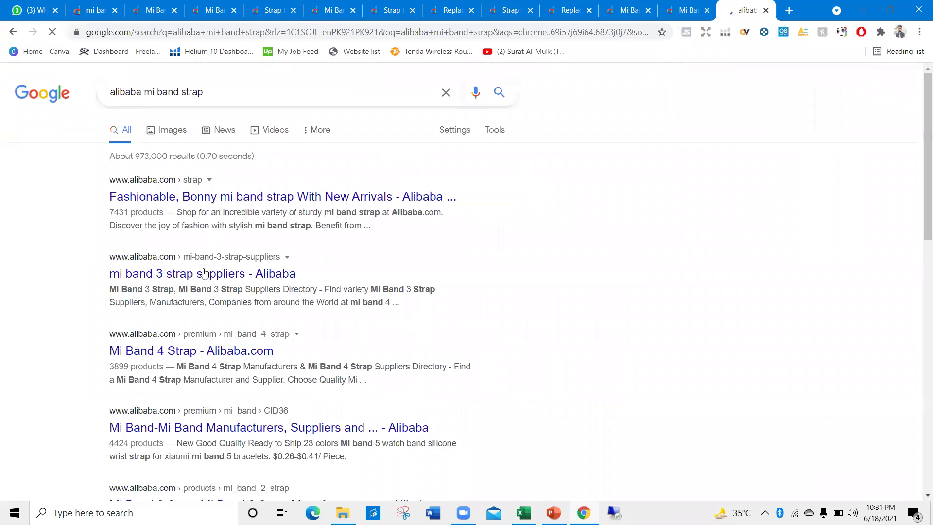
pyautogui.click(204, 273)
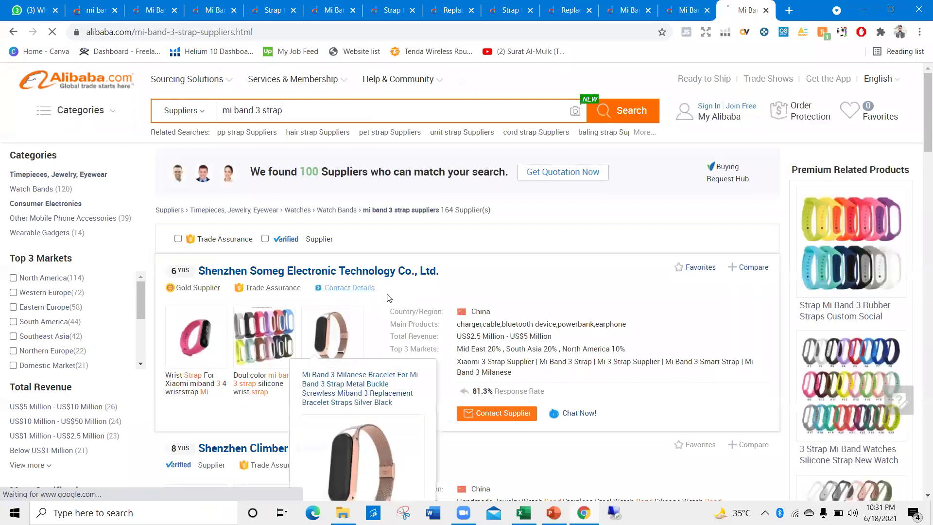
# Open Shenzhen Someg's Doul color mi band 3 strap listing from the supplier list and check its quantity-based piece prices.
pyautogui.scroll(-5, 388, 298)
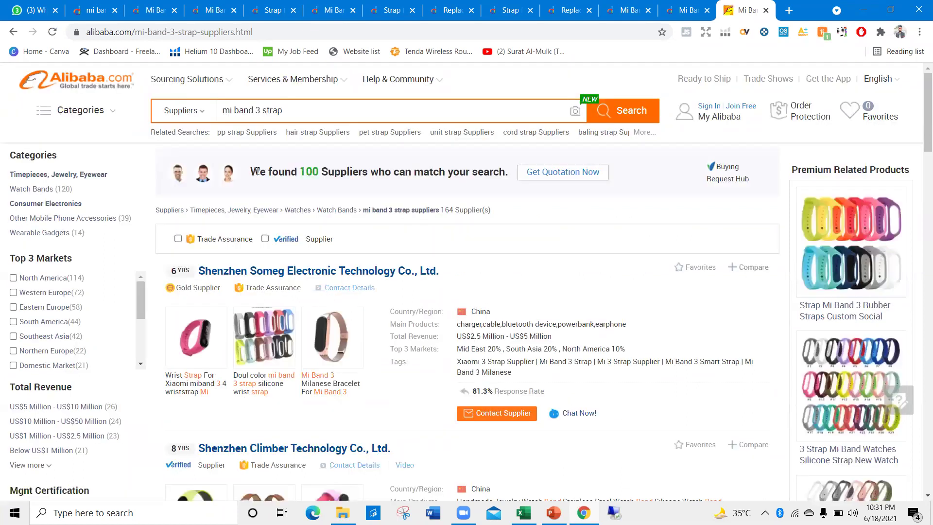
pyautogui.moveTo(447, 172); pyautogui.dragTo(250, 173)
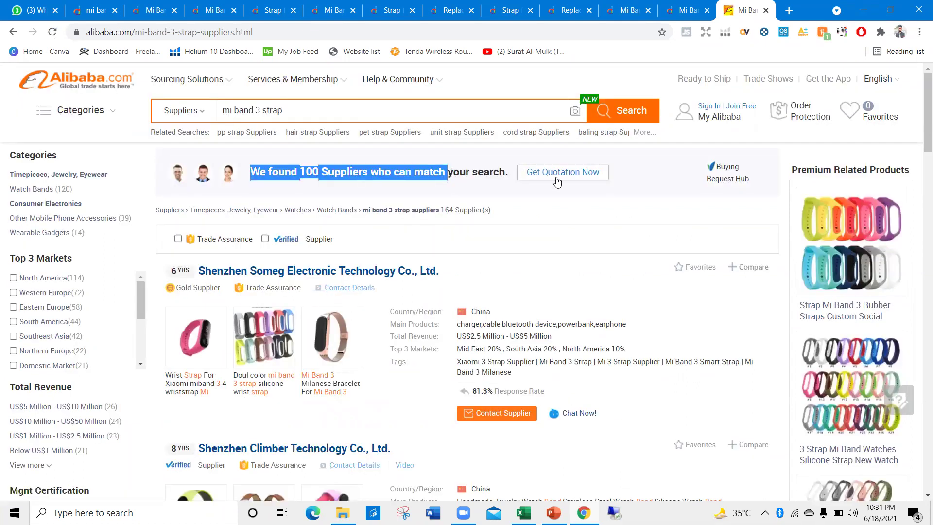
pyautogui.click(491, 255)
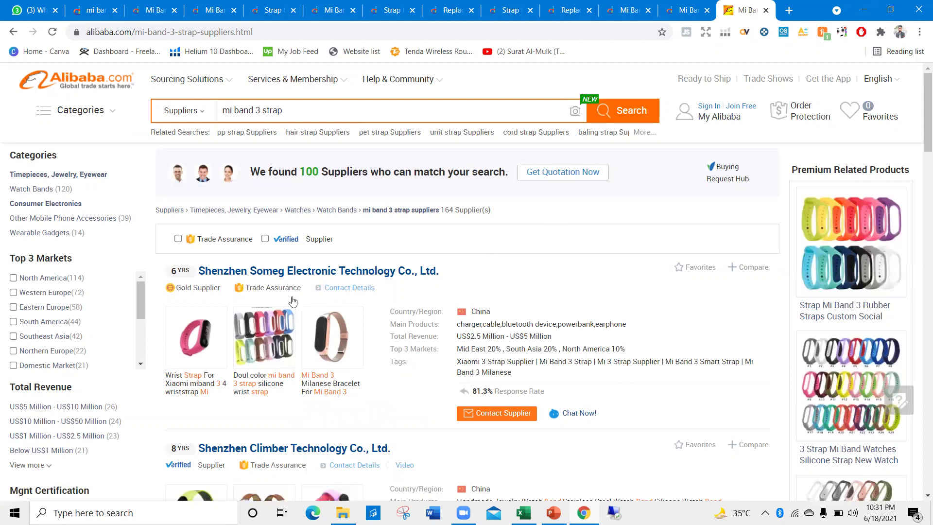
pyautogui.moveTo(183, 358)
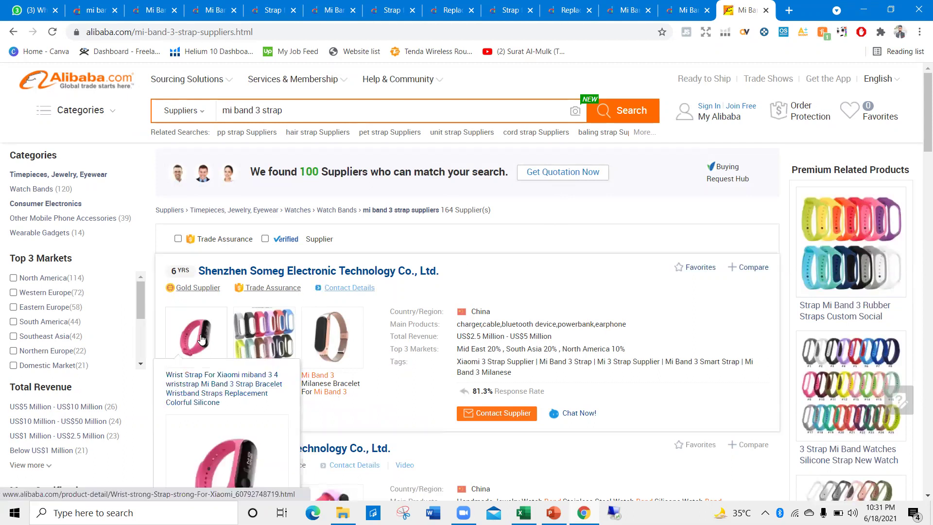
pyautogui.click(264, 326)
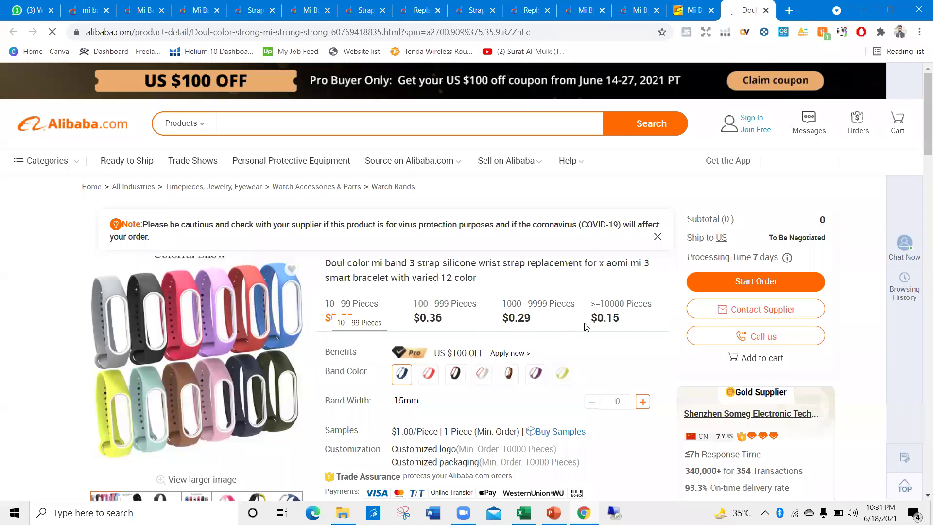
pyautogui.doubleClick(613, 317)
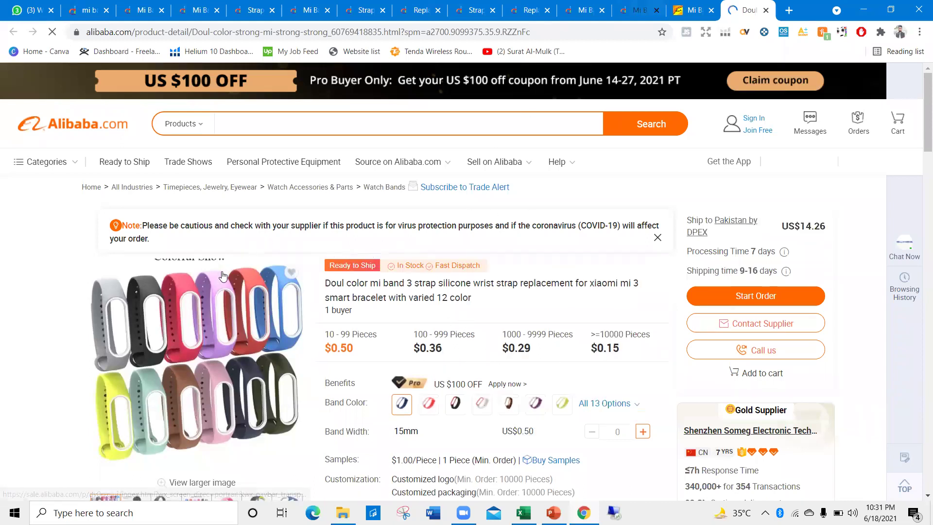
# Open another mi band strap product from the Alibaba supplier list in a separate tab, then return to the list.
pyautogui.hotkey('ctrl', 'shift', 'Tab')
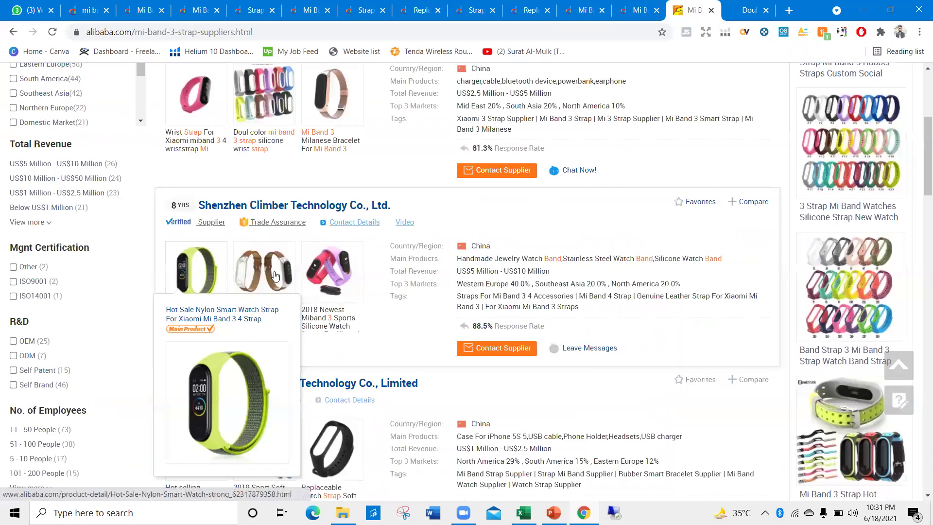
pyautogui.keyDown('ctrl'); pyautogui.click(290, 258); pyautogui.keyUp('ctrl')
pyautogui.hotkey('ctrl', 'Tab')
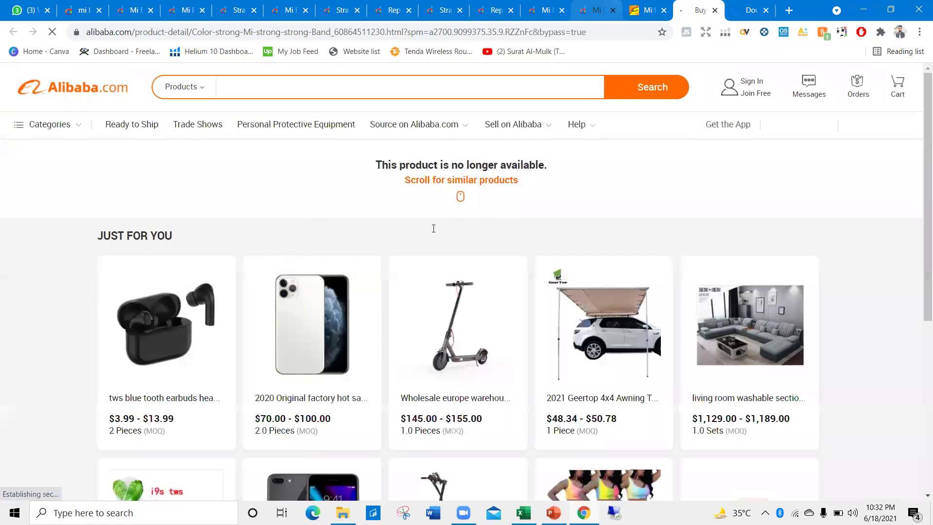
pyautogui.hotkey('ctrl', 'shift', 'Tab')
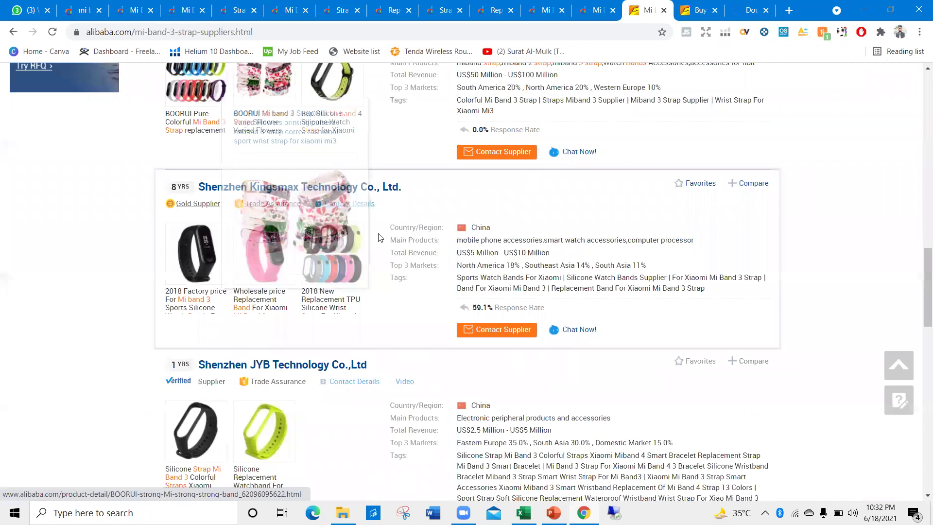
# Open Shenzhen Mertouch's hot selling silicone rubber Mi band strap listing and check its price per piece.
pyautogui.scroll(15, 196, 399)
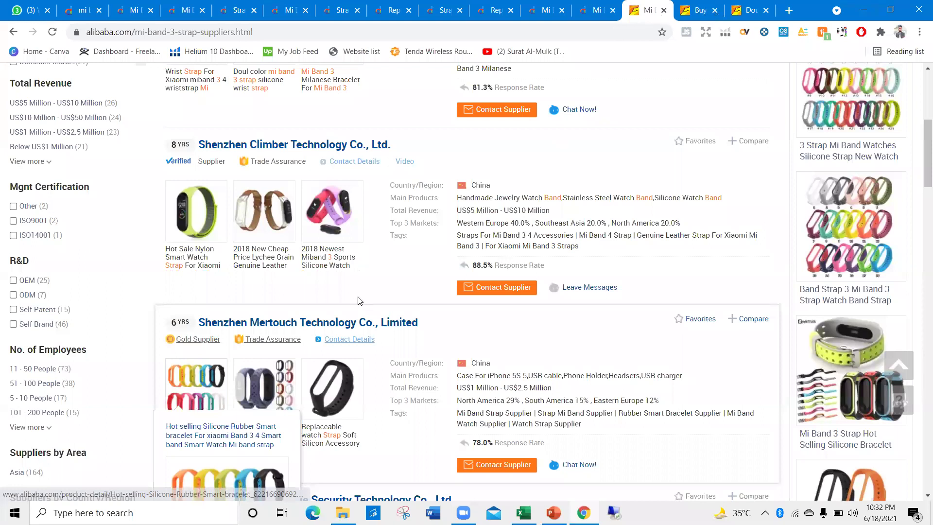
pyautogui.click(346, 332)
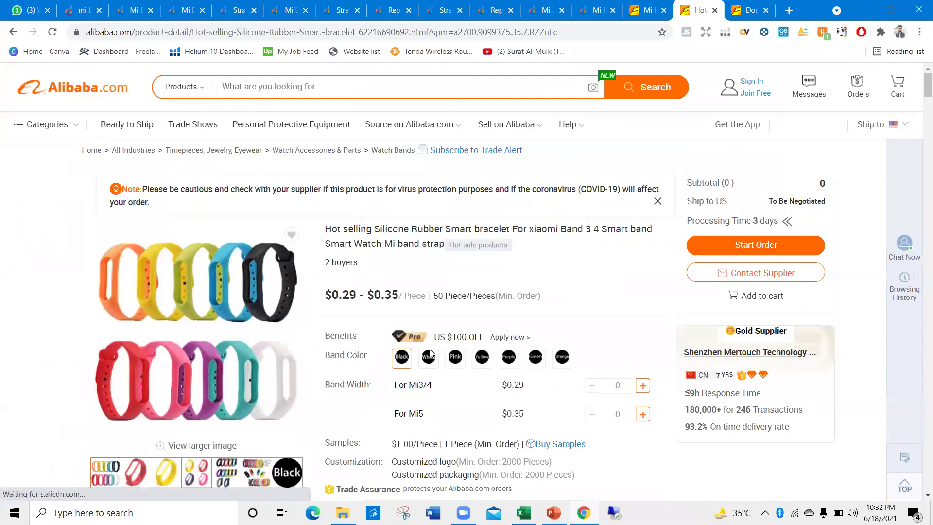
pyautogui.scroll(-1, 410, 354)
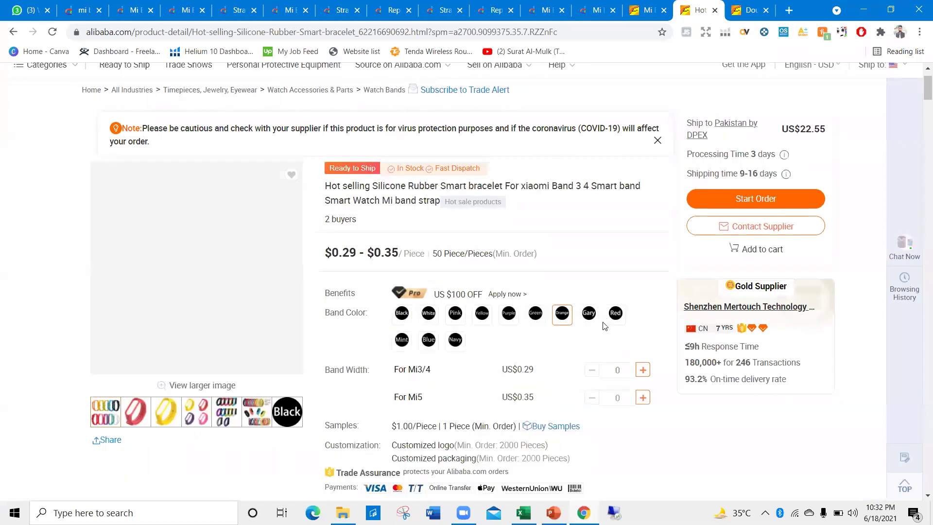
# Choose the Red band color on the silicone strap listing and copy the unit price for Mi5.
pyautogui.click(614, 316)
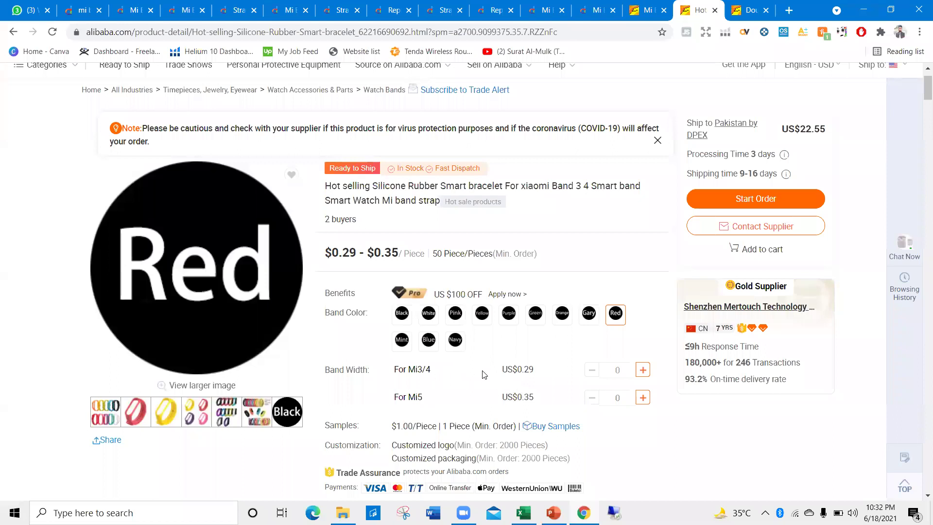
pyautogui.doubleClick(527, 397)
pyautogui.hotkey('ctrl', 'c')
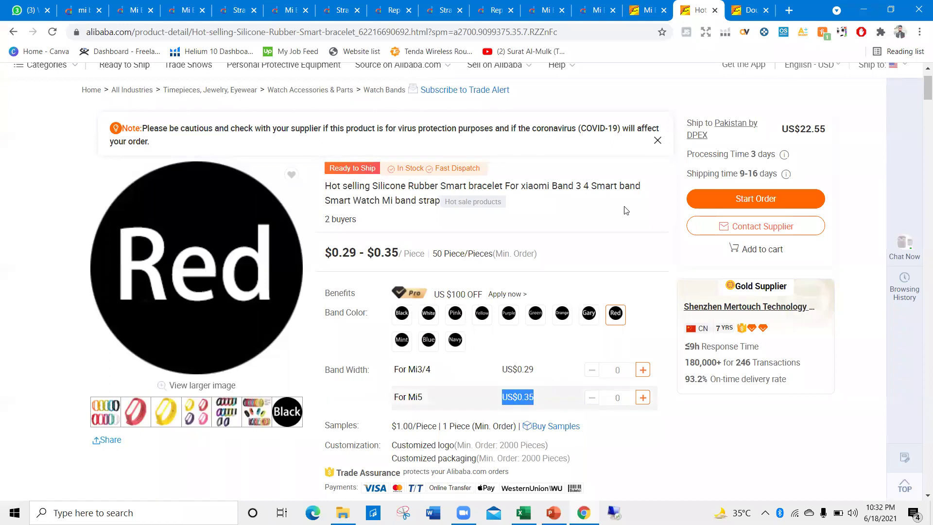
# Convert the copied US$0.35 price to Pakistani rupees with a Google search in a new tab.
pyautogui.click(788, 11)
pyautogui.hotkey('ctrl', 'v')
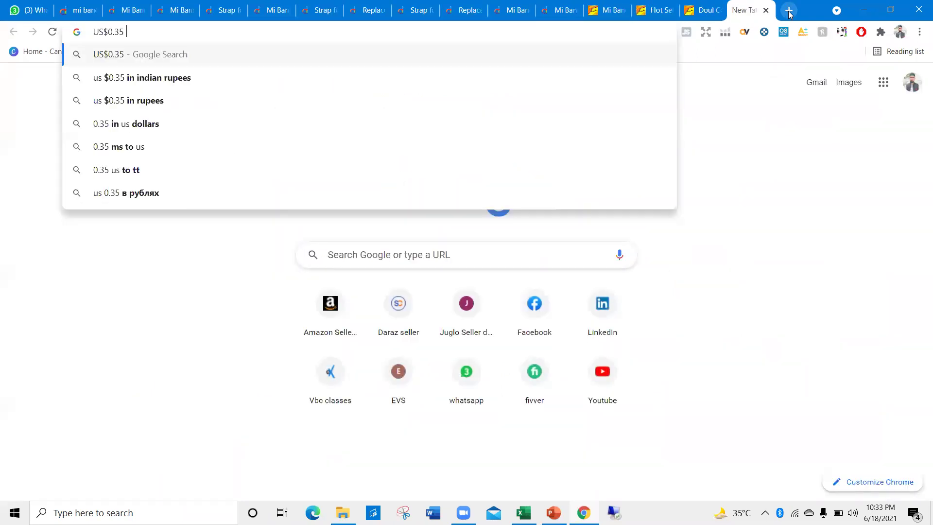
pyautogui.write('in pak')
pyautogui.press('Down')
pyautogui.press('Return')
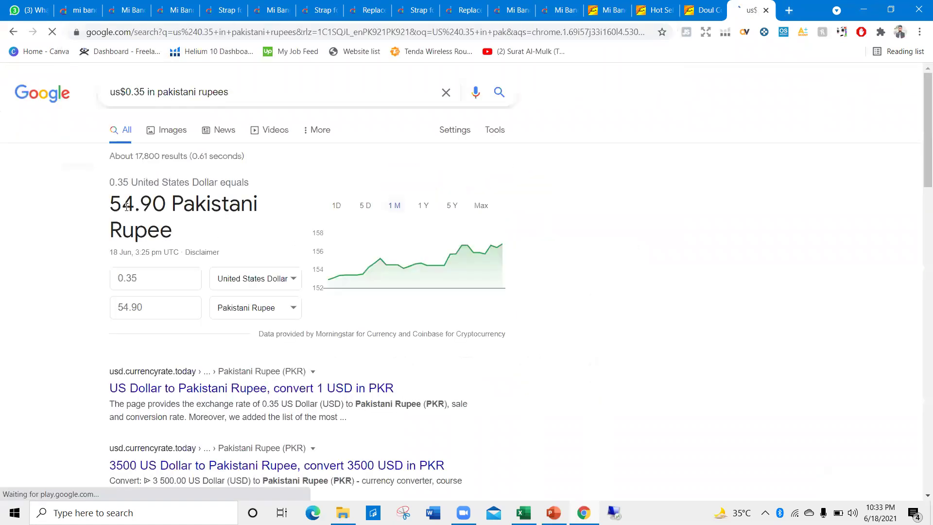
pyautogui.doubleClick(126, 207)
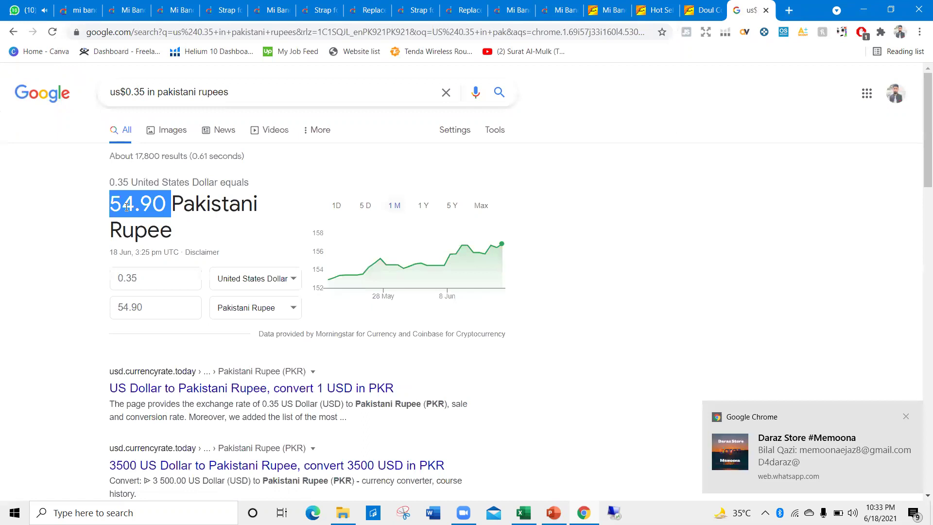
# Switch to the Mi band workbook in Excel and enter 50-60 as the Est Unit Cost (Alibaba) in row 4.
pyautogui.click(706, 11)
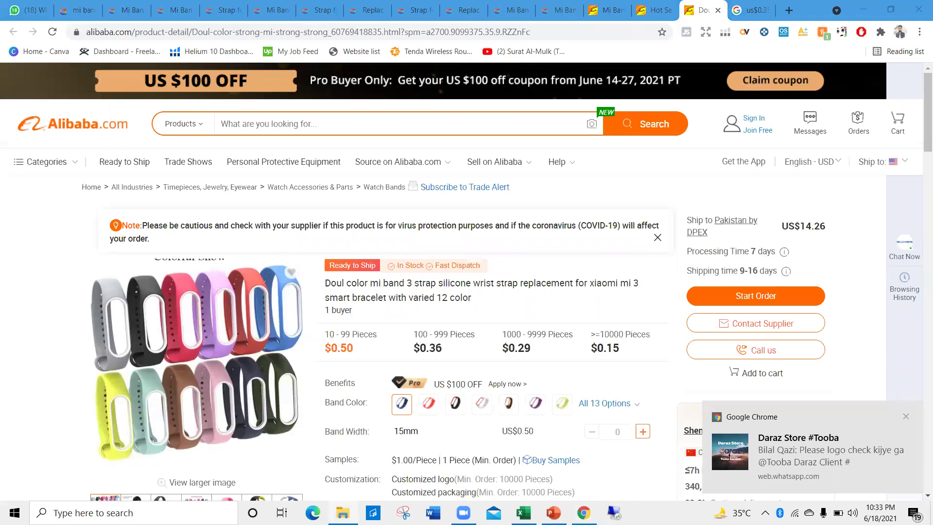
pyautogui.hotkey('alt', 'Tab')
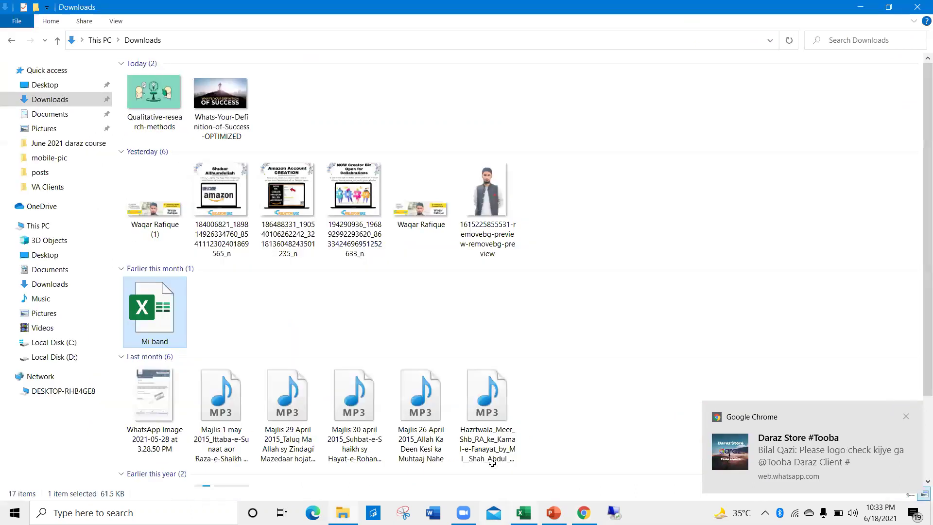
pyautogui.hotkey('alt', 'Tab')
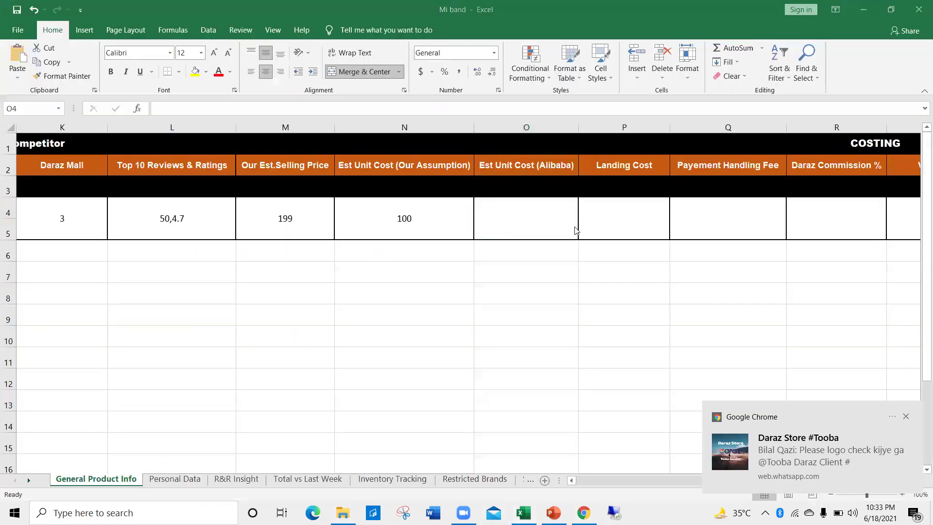
pyautogui.doubleClick(510, 218)
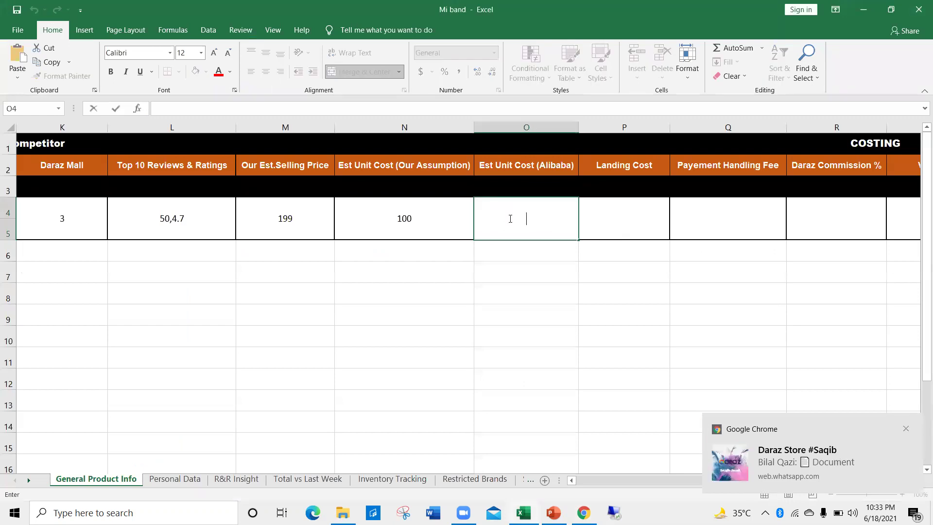
pyautogui.write('50-60')
# Enter 5 as the Landing Cost in row 4.
pyautogui.click(615, 224)
pyautogui.doubleClick(615, 224)
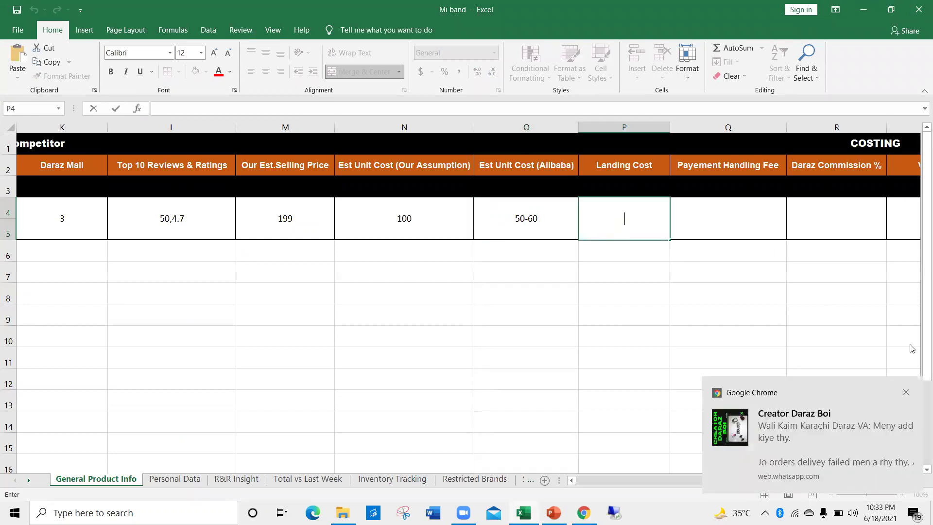
pyautogui.click(905, 392)
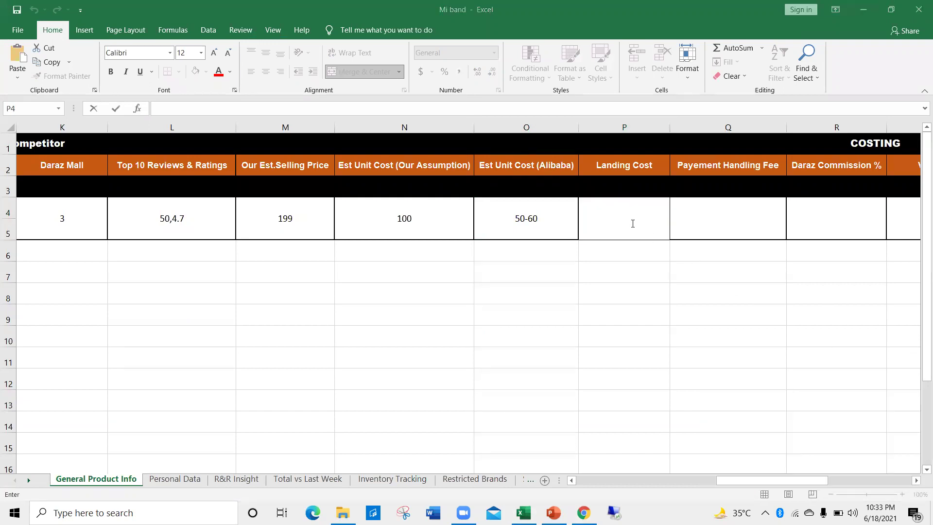
pyautogui.click(625, 222)
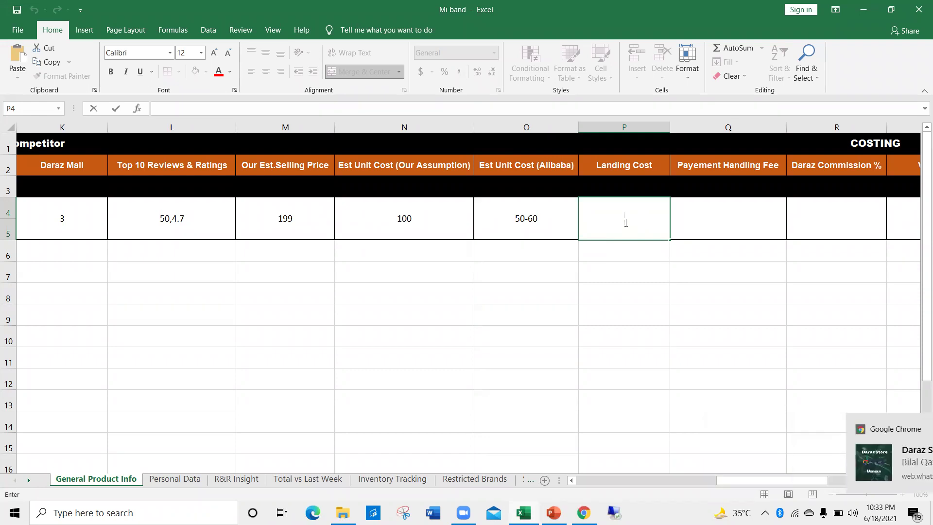
pyautogui.write('5')
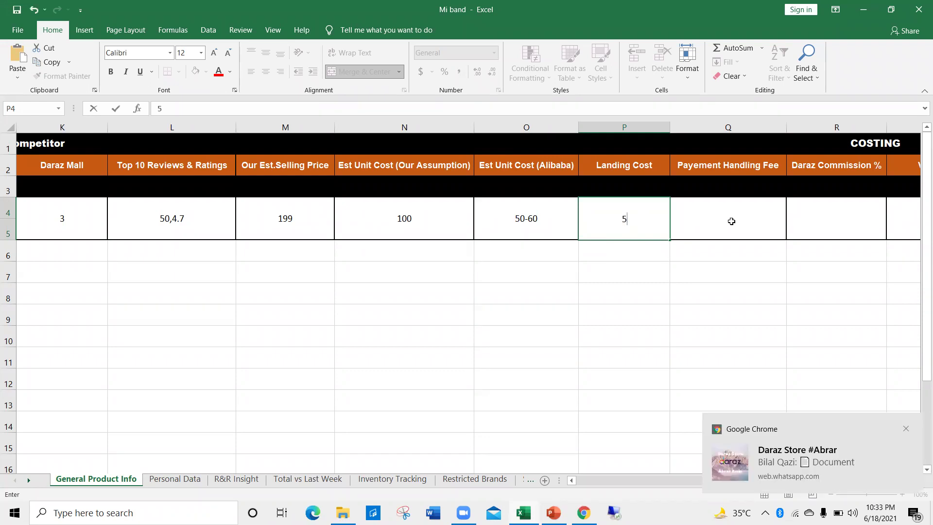
# Enter 1.2% in the row 4 cell under Payement Handling Fee.
pyautogui.click(733, 222)
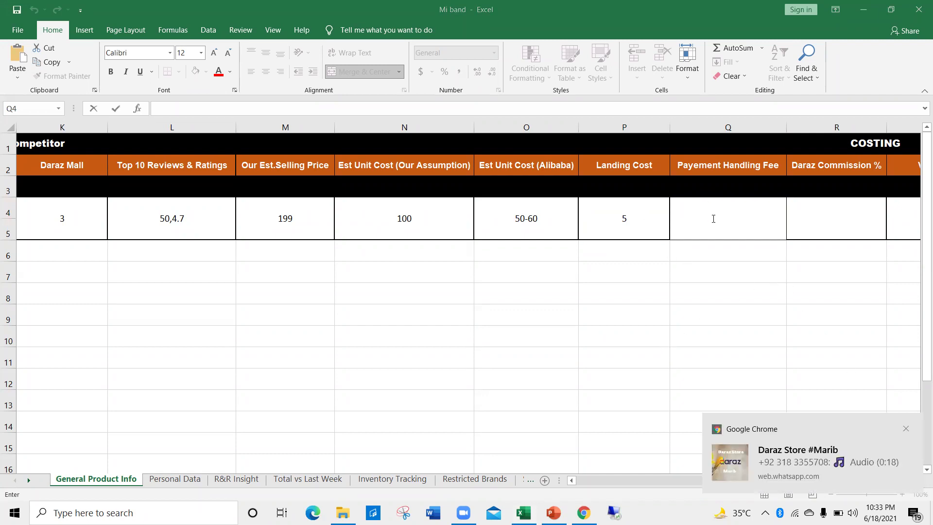
pyautogui.click(713, 218)
pyautogui.write('1.2')
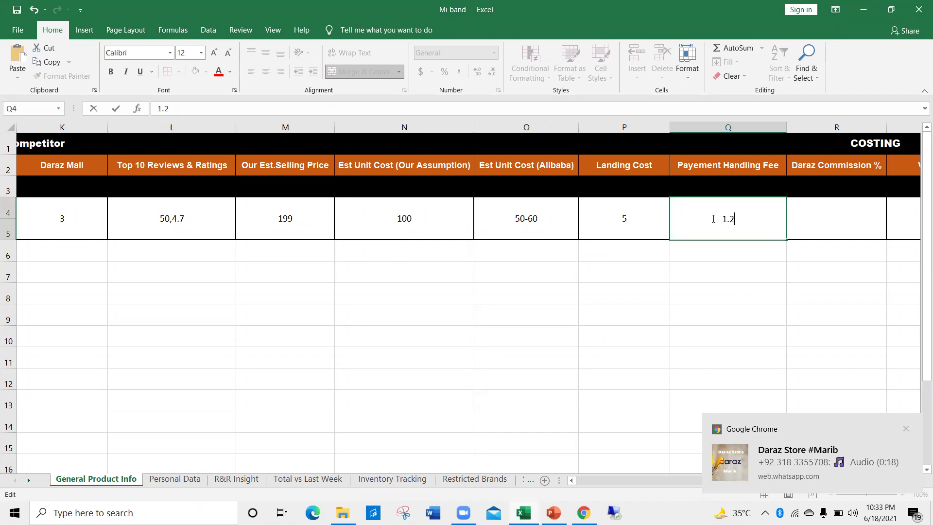
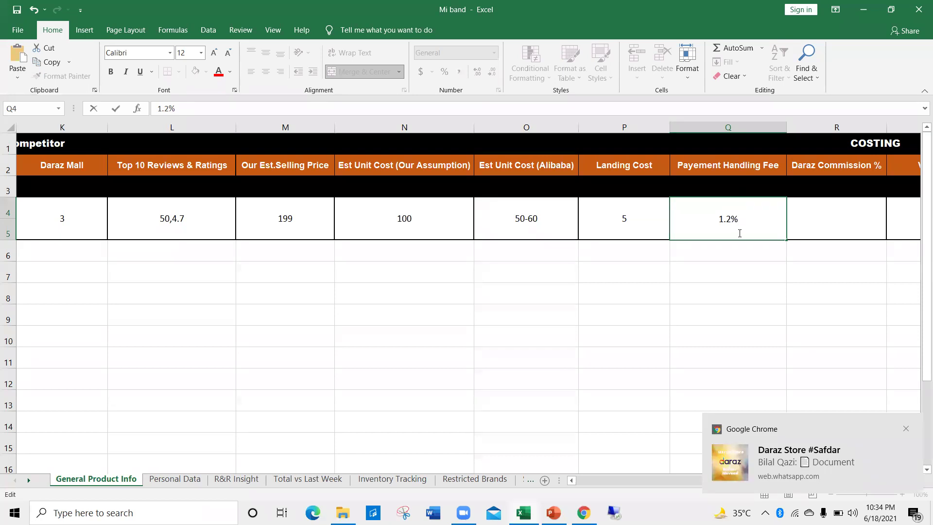
# Move the 1.2% rate out of the Payement Handling Fee cell into Q6 directly beneath it.
pyautogui.doubleClick(722, 218)
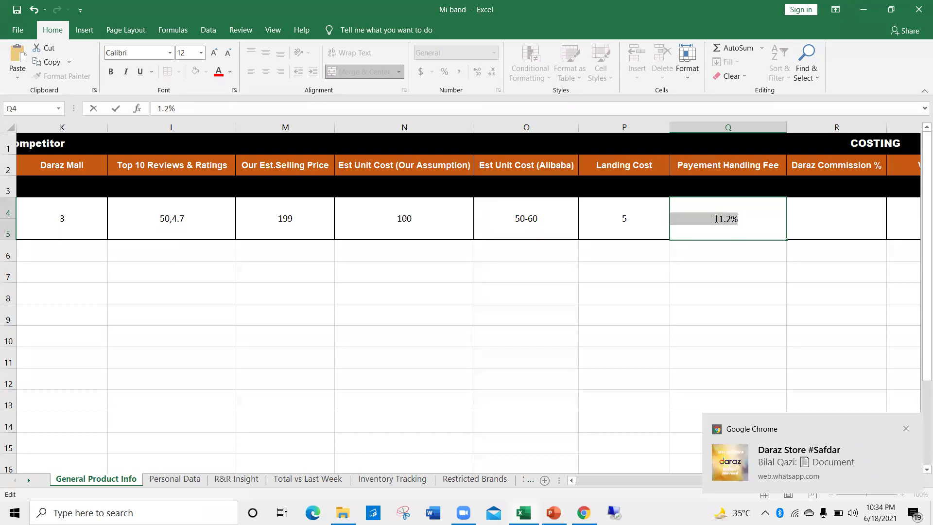
pyautogui.press('BackSpace')
pyautogui.click(716, 255)
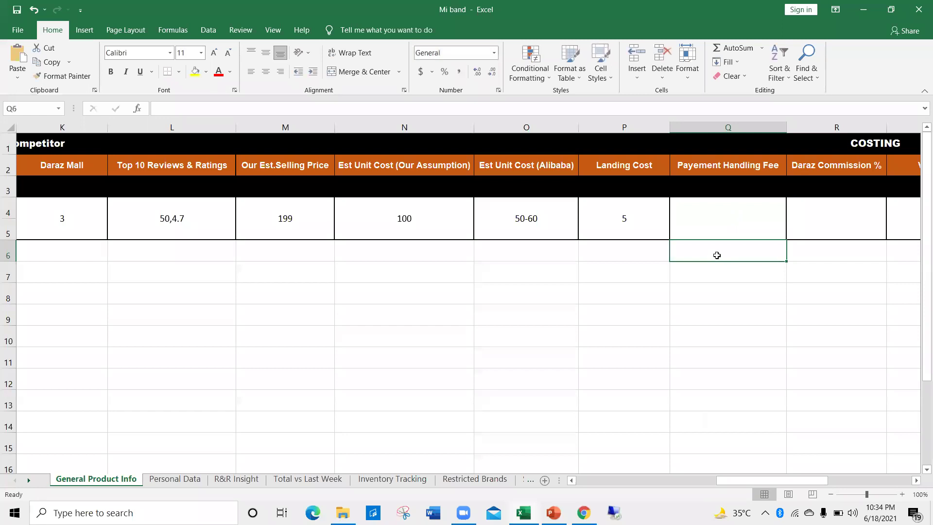
pyautogui.keyDown('ctrl'); pyautogui.click(716, 255); pyautogui.keyUp('ctrl')
pyautogui.hotkey('ctrl', 'c')
pyautogui.press('Return')
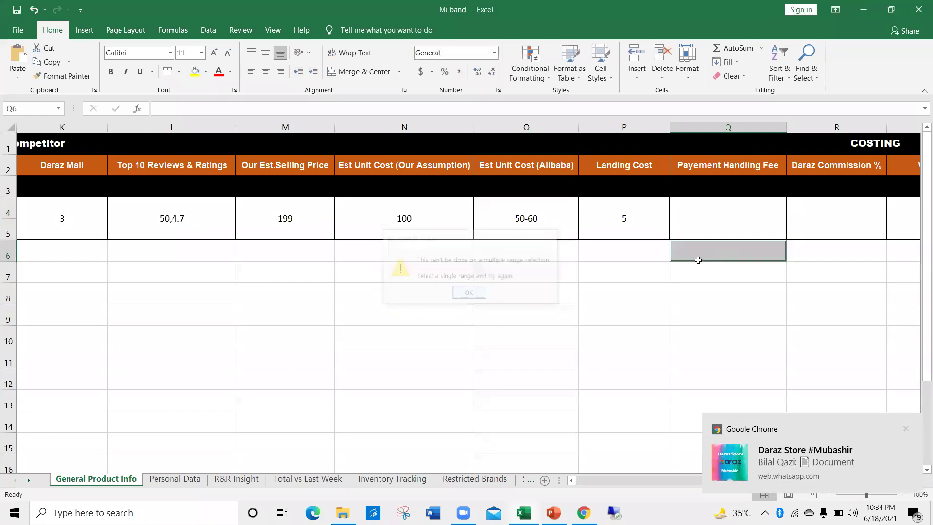
pyautogui.doubleClick(727, 252)
pyautogui.hotkey('ctrl', 'v')
pyautogui.click(729, 214)
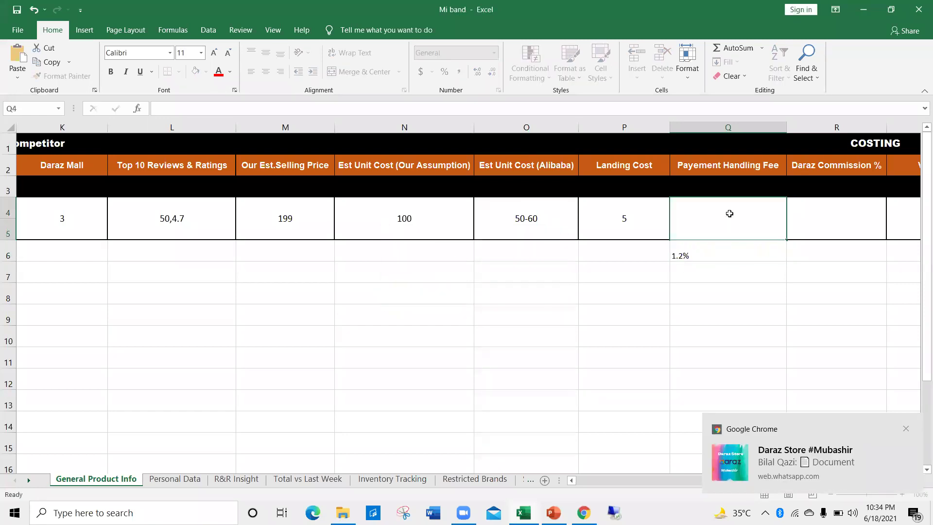
# Enter 5 as the Payement Handling Fee in row 4 and dismiss the notifications covering the sheet.
pyautogui.doubleClick(729, 214)
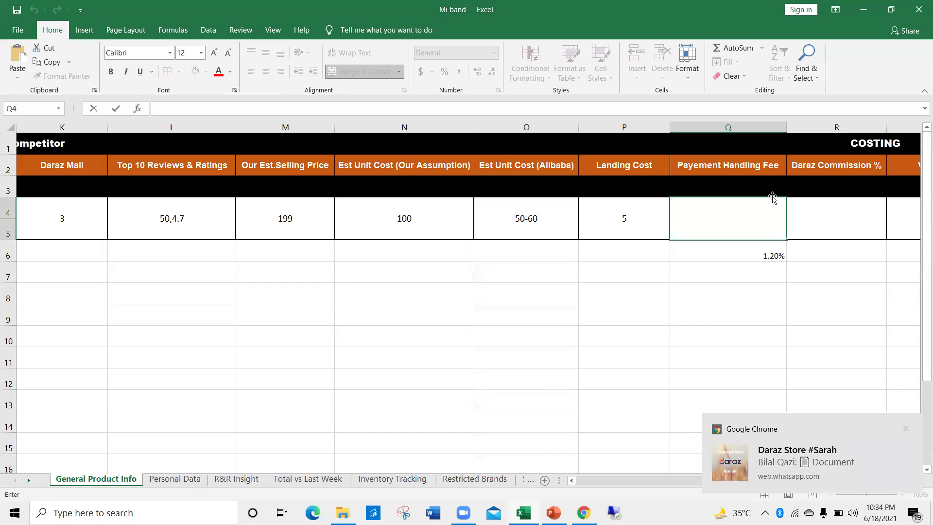
pyautogui.write('5')
pyautogui.click(831, 219)
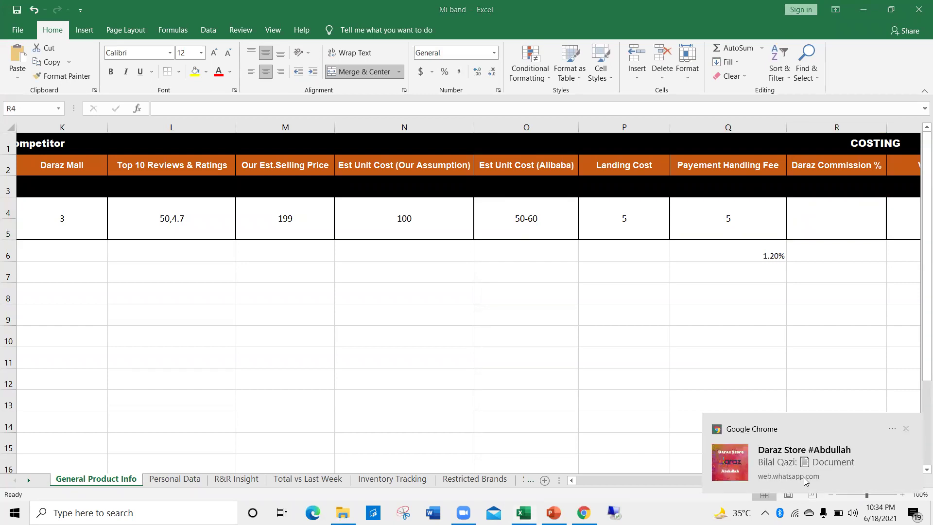
pyautogui.click(906, 428)
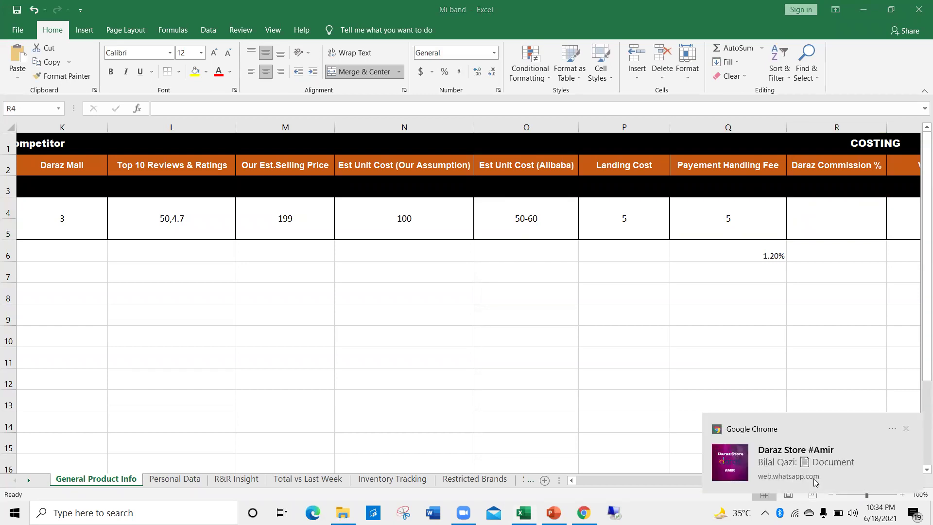
pyautogui.click(904, 431)
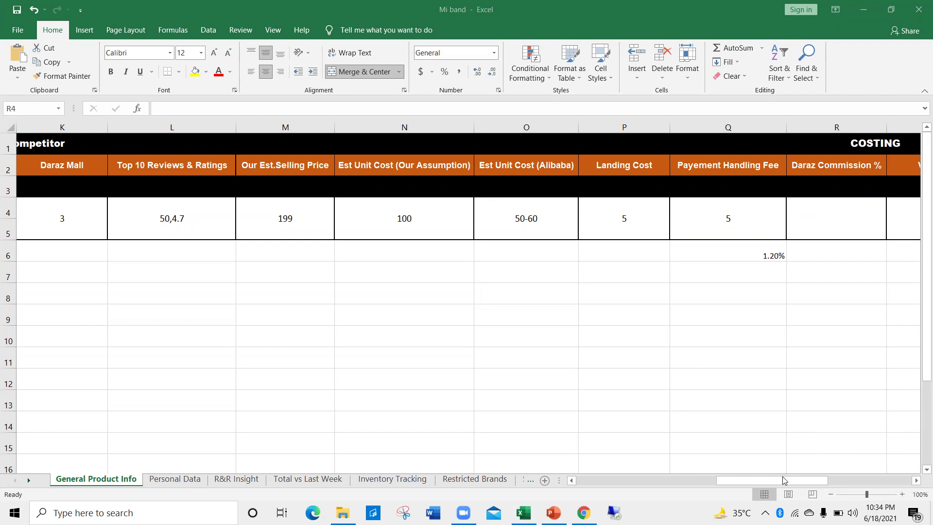
# Copy the category text "Smartwatches Accessories" from C4 and return to the empty Daraz Commission % cell in row 4.
pyautogui.hscroll(-10, 698, 483)
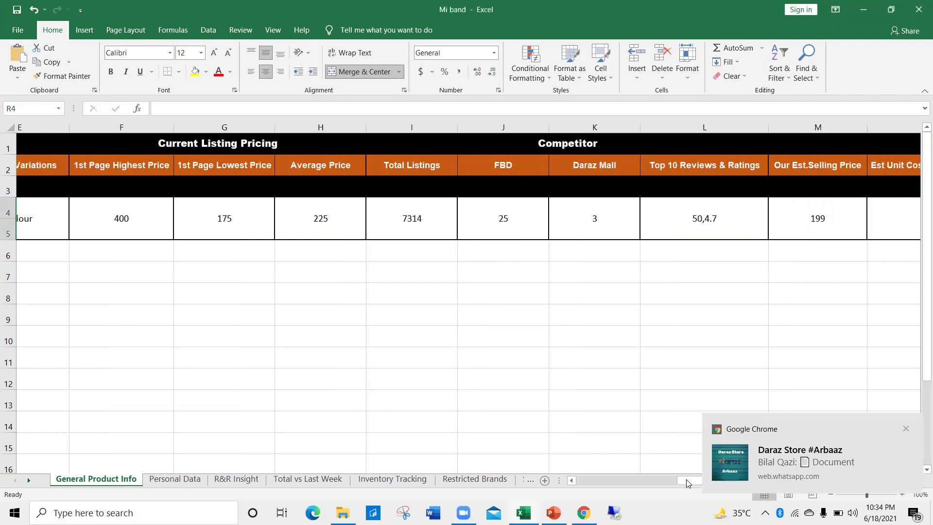
pyautogui.moveTo(704, 479); pyautogui.dragTo(830, 480)
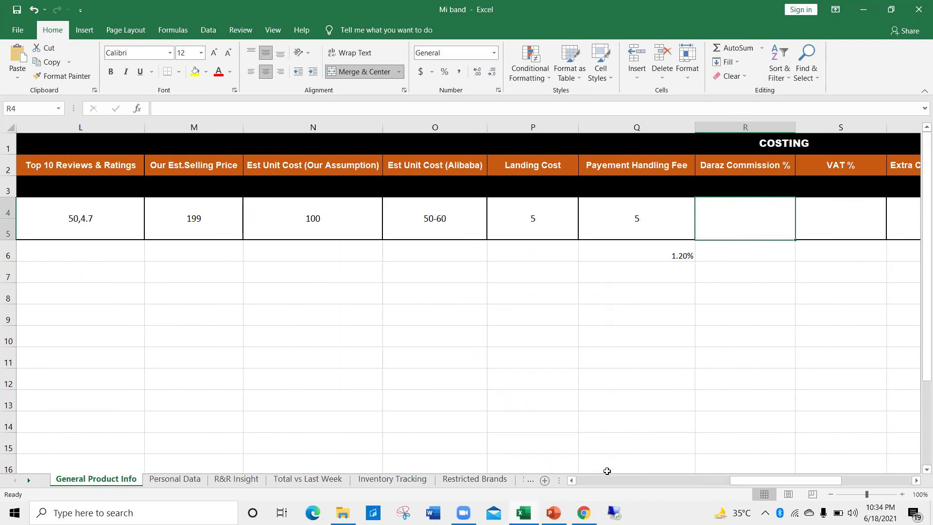
pyautogui.hscroll(-10, 607, 471)
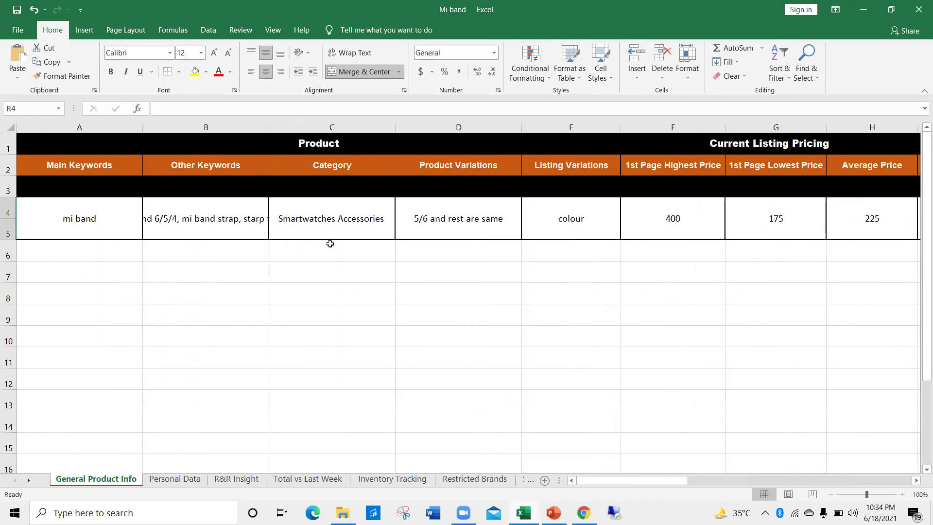
pyautogui.doubleClick(298, 219)
pyautogui.moveTo(280, 218); pyautogui.dragTo(385, 217)
pyautogui.hotkey('ctrl', 'c')
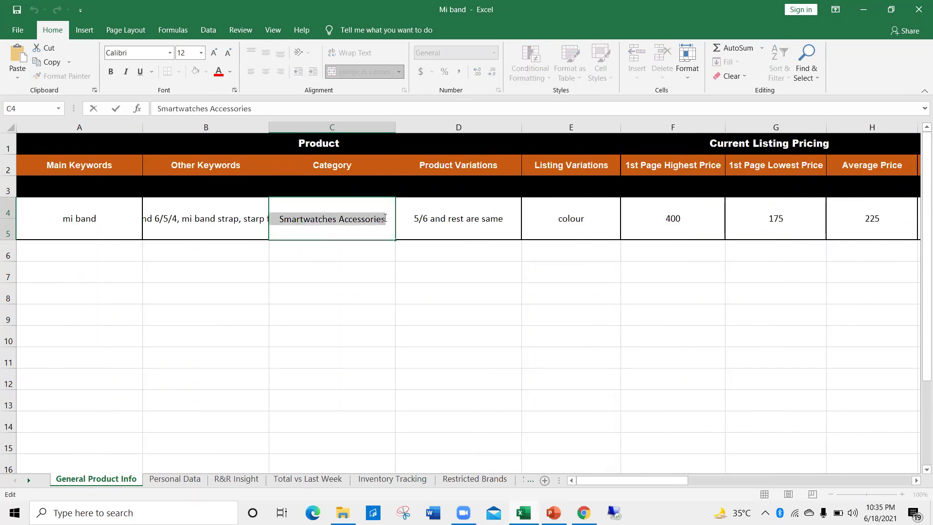
pyautogui.moveTo(684, 480); pyautogui.dragTo(836, 481)
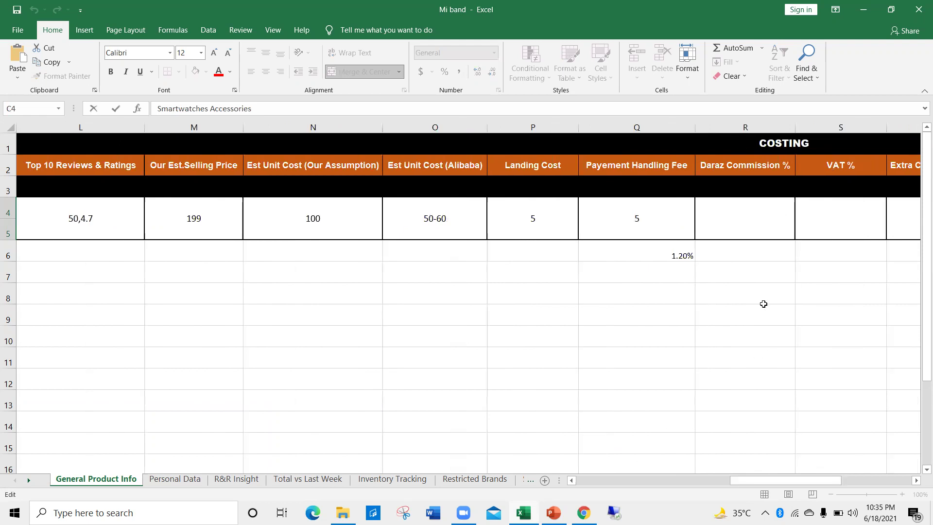
pyautogui.click(747, 205)
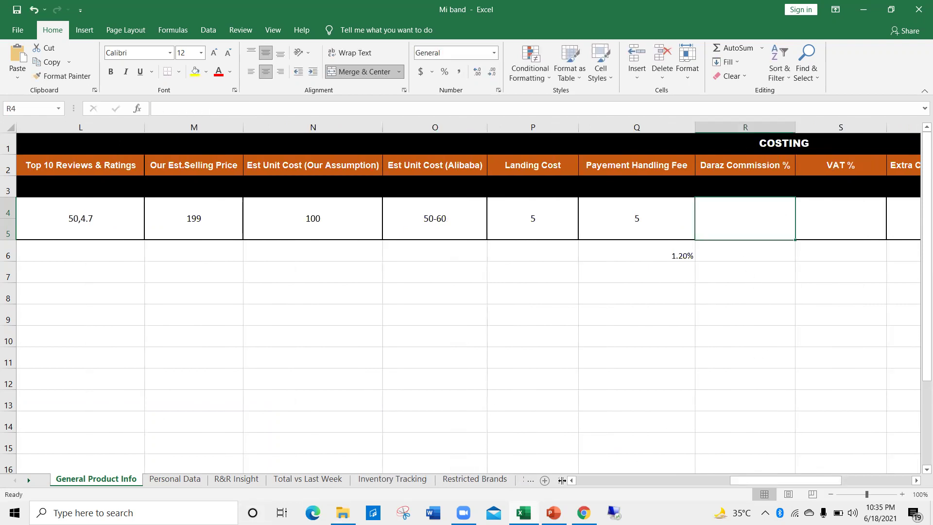
# Find the copied category "Smartwatches Accessories" in the Daraz Commission sheet.
pyautogui.click(28, 481)
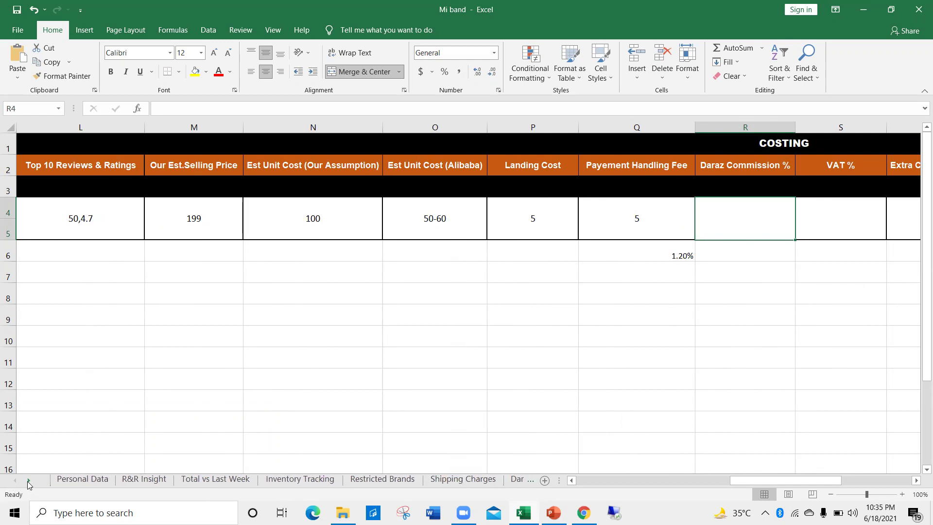
pyautogui.click(28, 481)
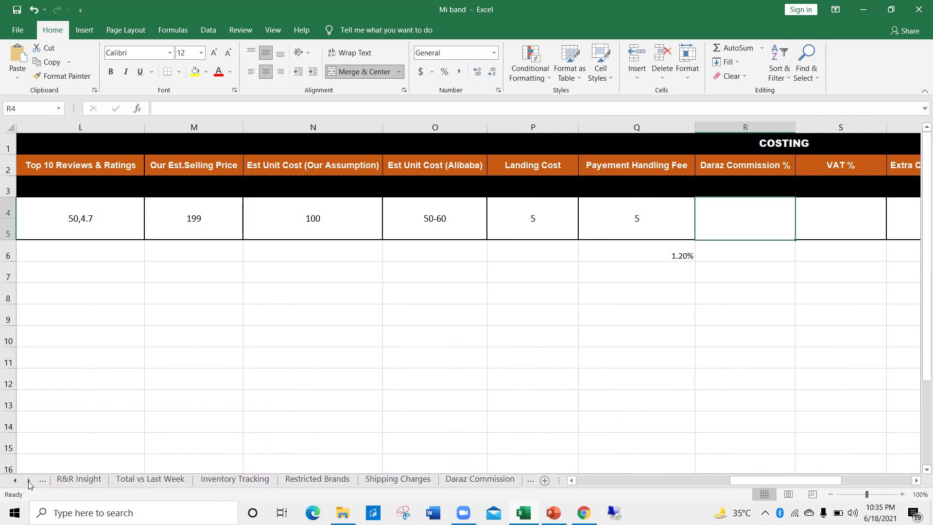
pyautogui.click(488, 480)
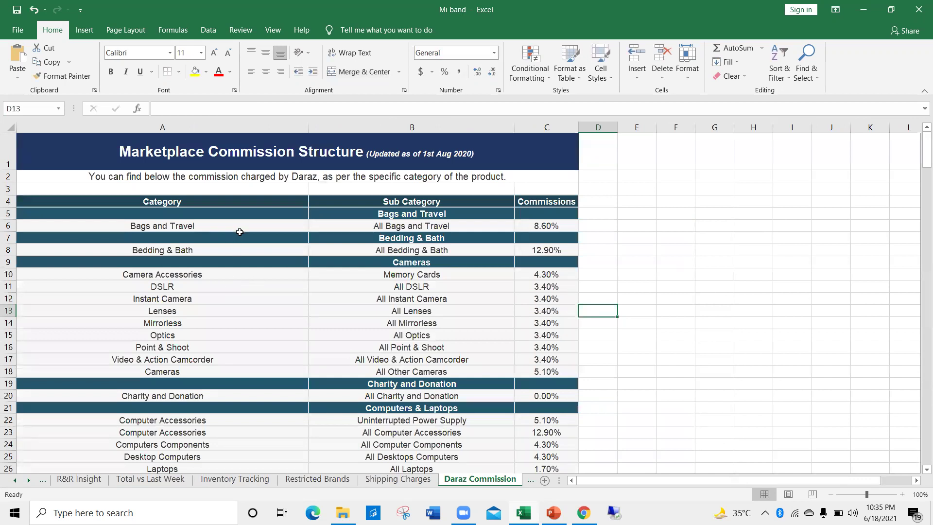
pyautogui.hotkey('ctrl', 'f')
pyautogui.hotkey('ctrl', 'v')
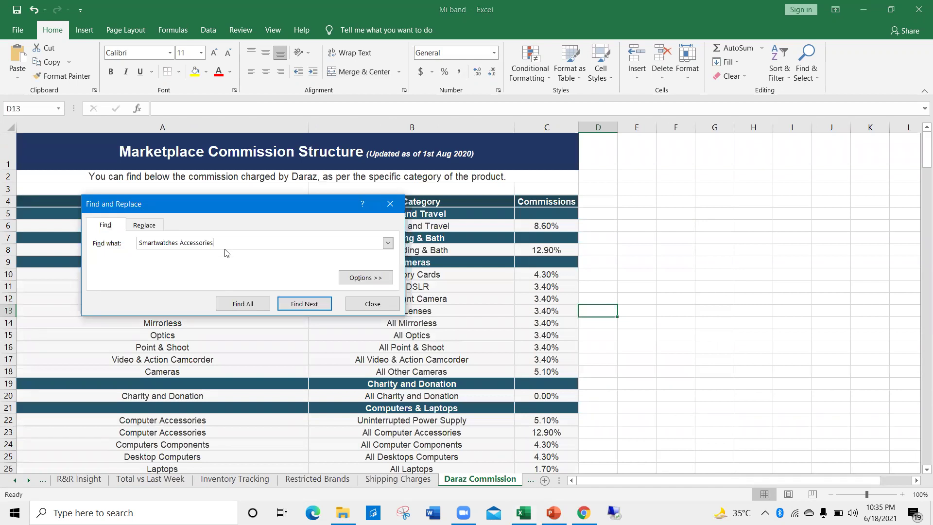
pyautogui.click(294, 304)
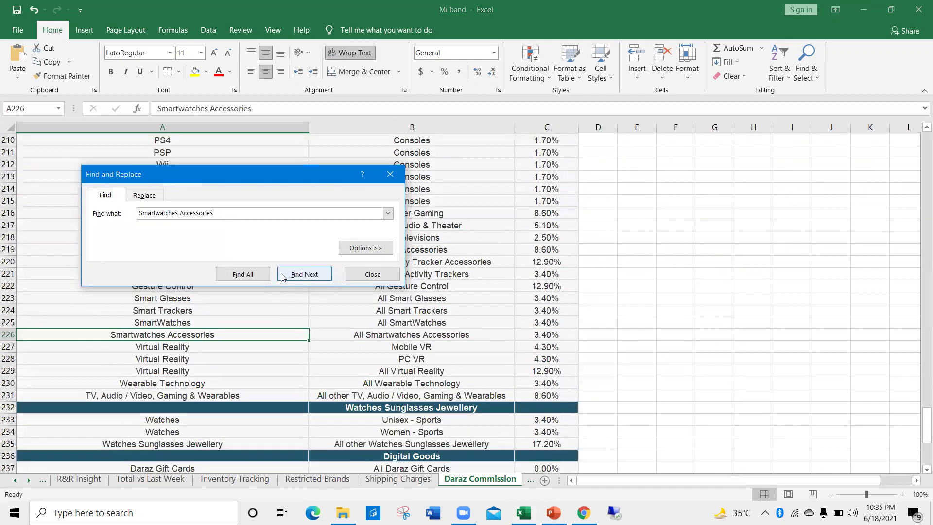
# Close the search and select the 3.4% commission rate text in the Smartwatches Accessories row of the Daraz Commission sheet.
pyautogui.scroll(-1, 195, 230)
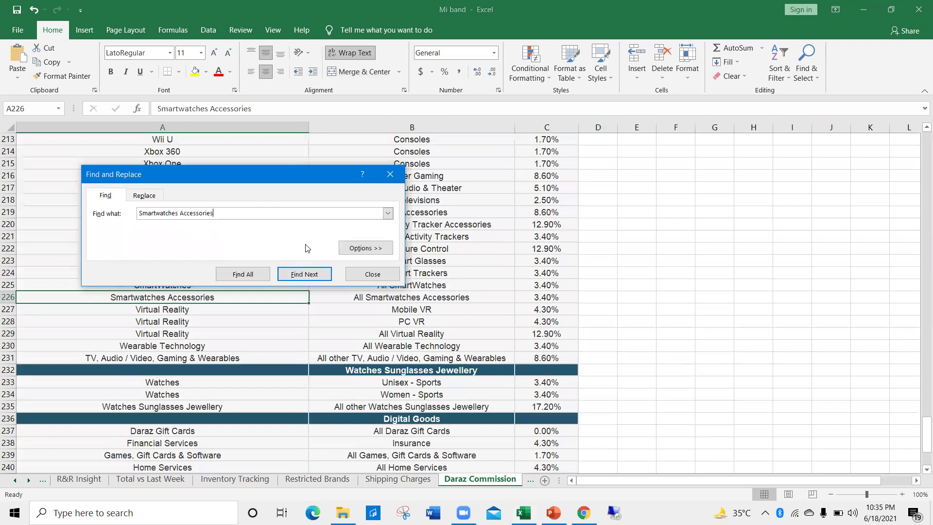
pyautogui.click(390, 174)
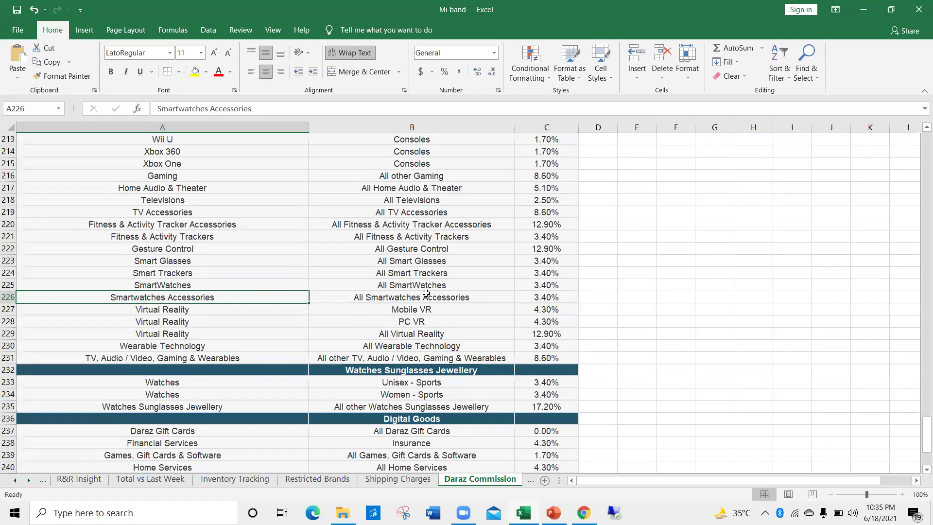
pyautogui.click(540, 297)
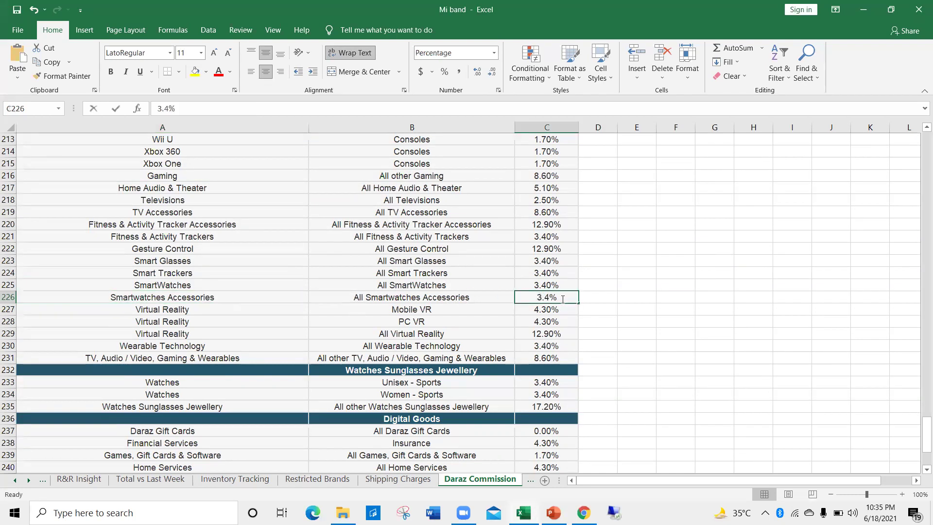
pyautogui.doubleClick(563, 298)
pyautogui.moveTo(563, 299); pyautogui.dragTo(527, 296)
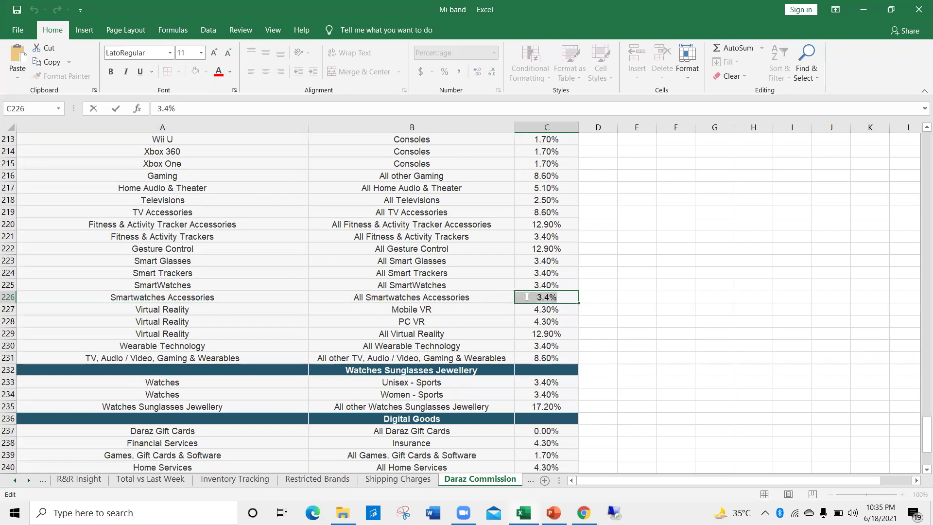
pyautogui.hotkey('alt', 'Tab')
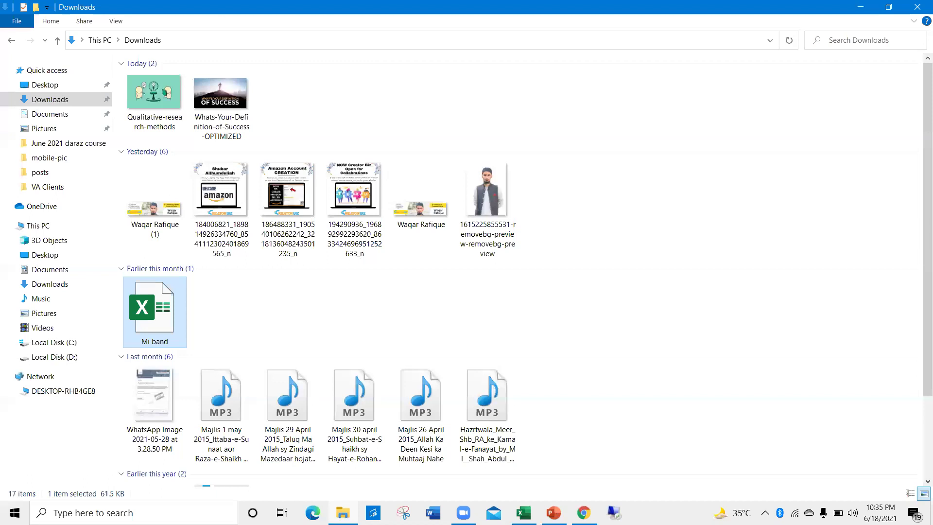
pyautogui.hotkey('alt', 'Tab')
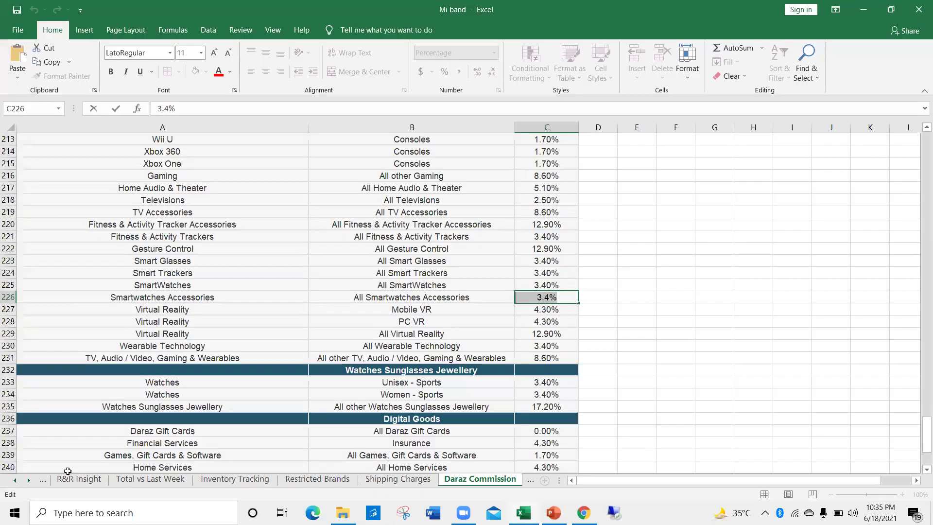
# Return to the General Product Info sheet and enter 3.4% in R6 beneath the Daraz Commission % cell.
pyautogui.click(15, 480)
pyautogui.click(15, 480)
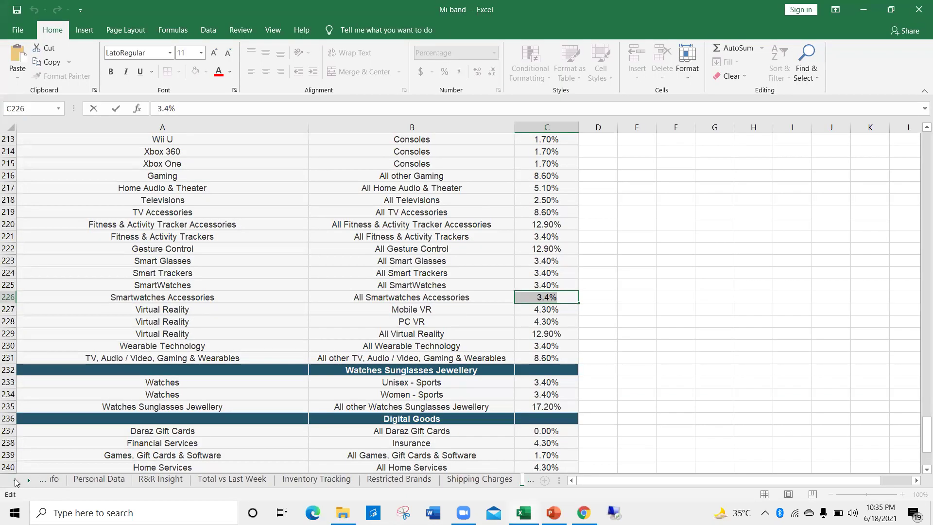
pyautogui.click(46, 483)
pyautogui.click(71, 481)
pyautogui.click(737, 225)
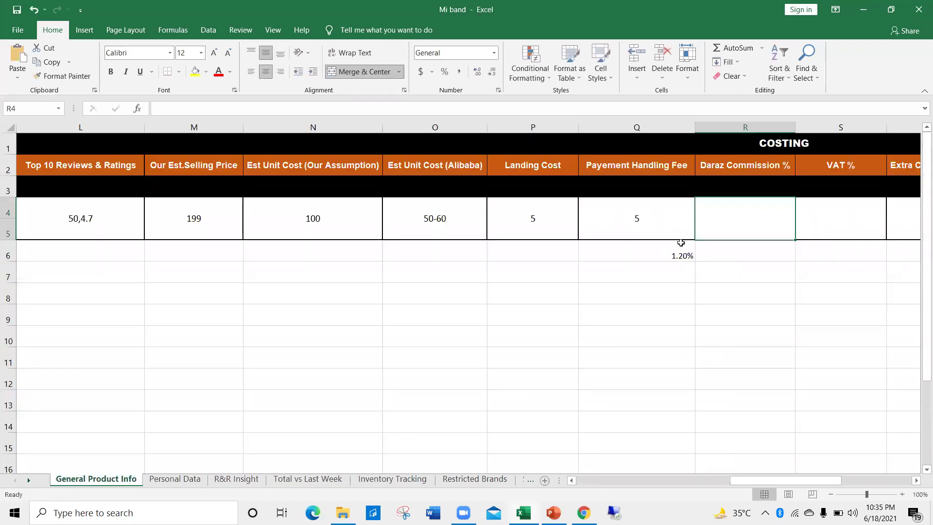
pyautogui.click(733, 254)
pyautogui.write('3.4%')
# Enter 9 as the Daraz Commission % value in row 4.
pyautogui.click(734, 212)
pyautogui.doubleClick(743, 217)
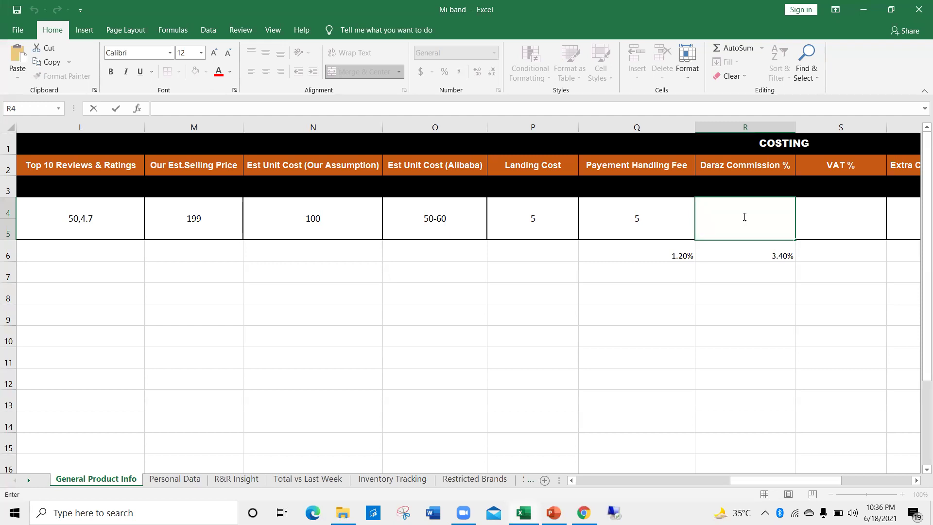
pyautogui.write('9')
# Leave the row 4 VAT % cell empty and enter the note PH+DC+SF in S6 beneath it.
pyautogui.click(854, 214)
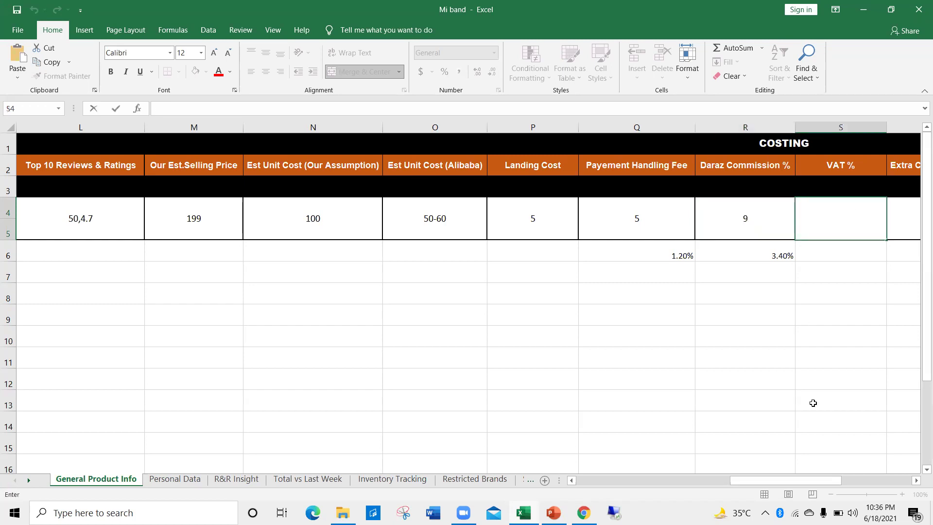
pyautogui.moveTo(807, 483); pyautogui.dragTo(849, 481)
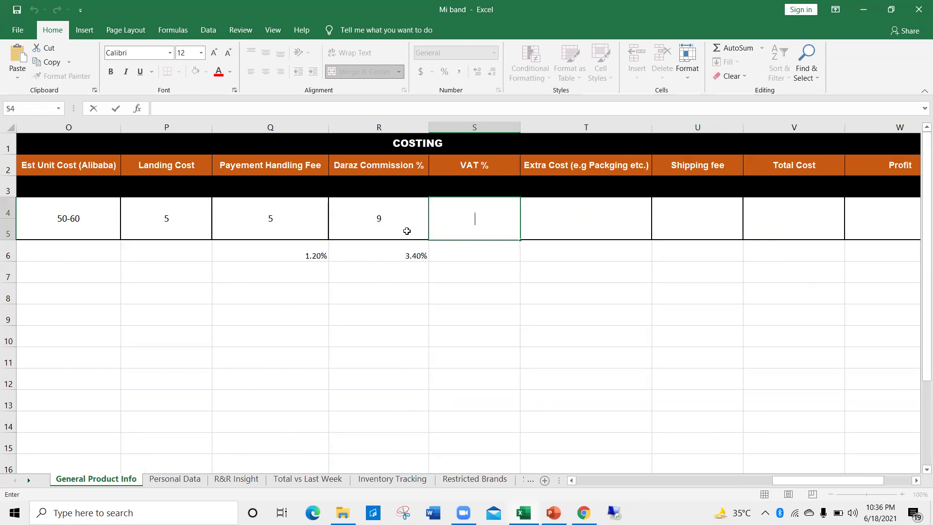
pyautogui.press('Escape')
pyautogui.doubleClick(453, 250)
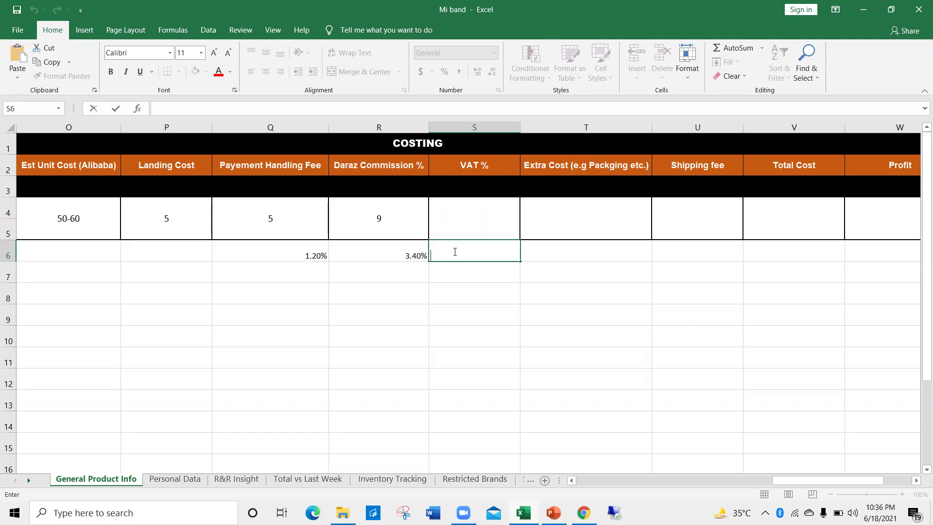
pyautogui.write('PH+DC+SF')
# Change the row 4 Payement Handling Fee to 3 and check the system notifications before returning to the sheet.
pyautogui.doubleClick(275, 217)
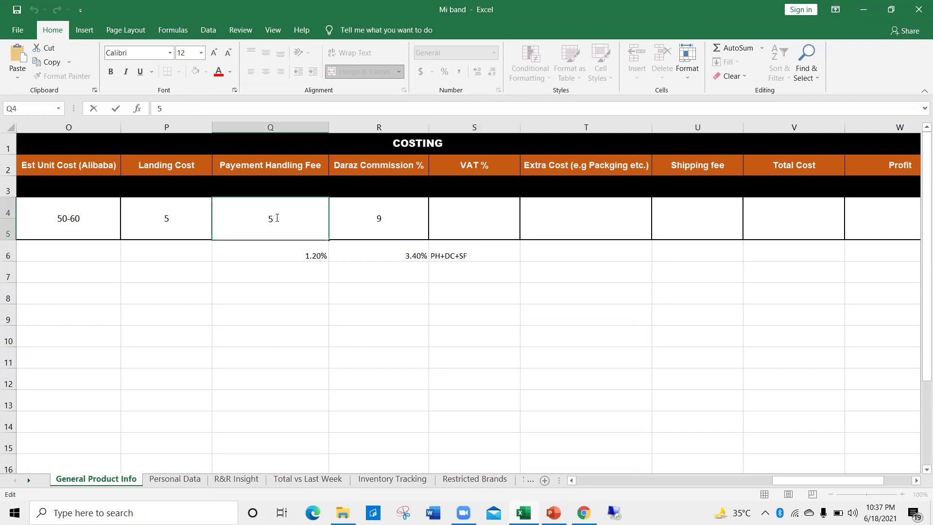
pyautogui.press('BackSpace')
pyautogui.write('3')
pyautogui.hotkey('ctrl', 'Return')
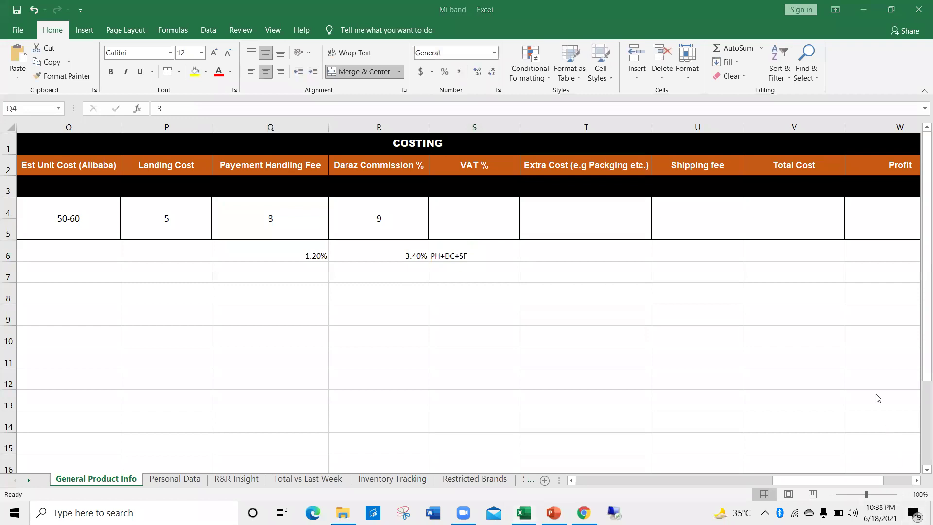
pyautogui.press('super+a')
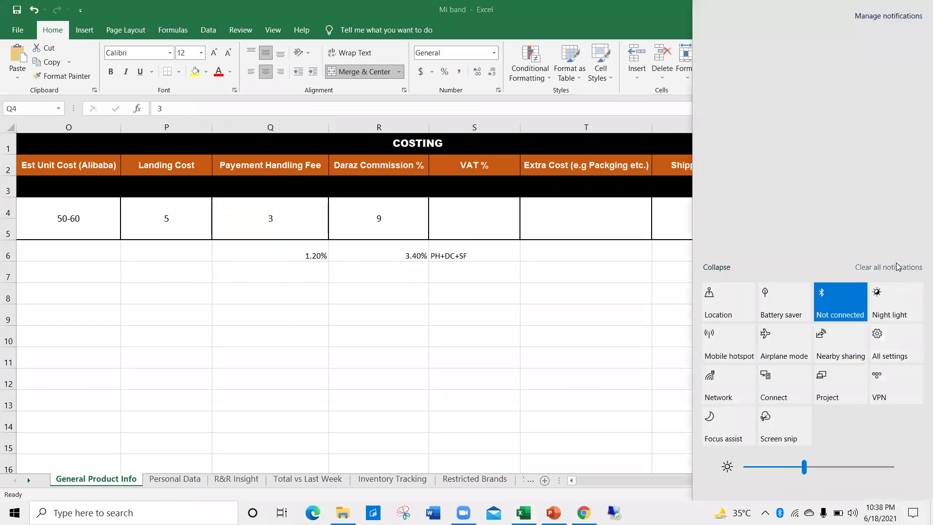
pyautogui.click(283, 234)
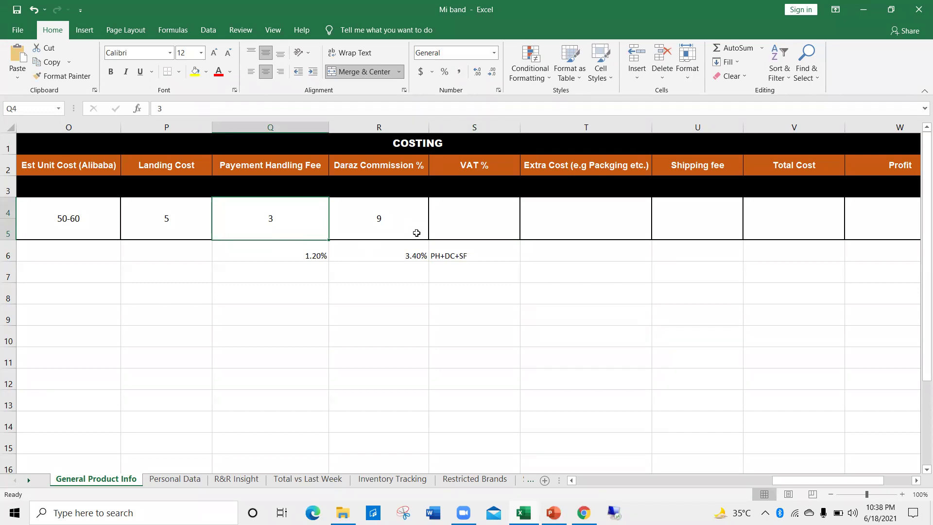
# Extend the VAT note in S6 to read PH+DC+SF * 16%.
pyautogui.click(447, 219)
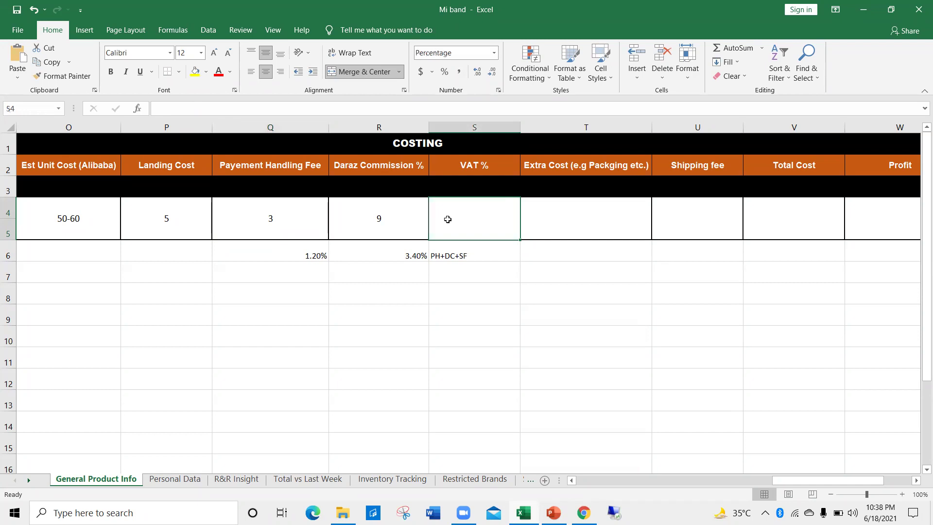
pyautogui.doubleClick(476, 258)
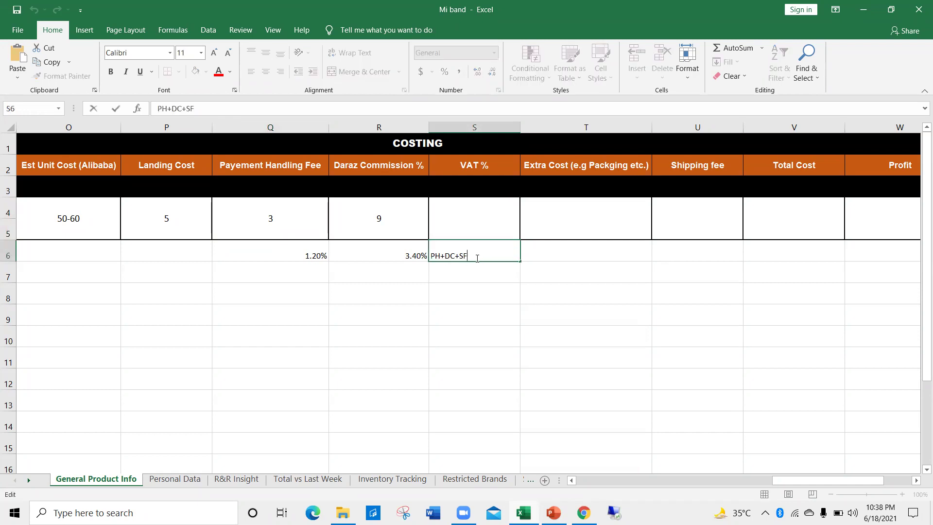
pyautogui.write('* 16%')
# Enter 49 as the Shipping fee in row 4 and dismiss the notification covering the sheet.
pyautogui.click(698, 218)
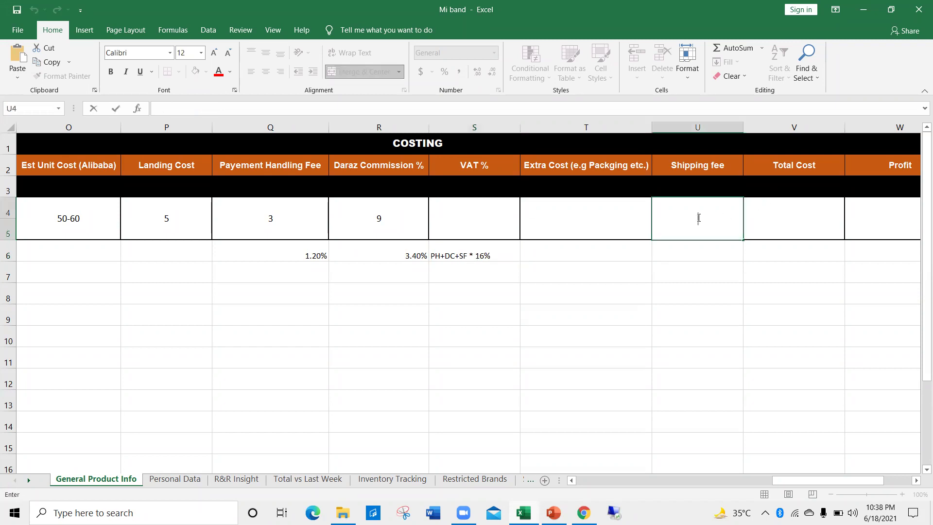
pyautogui.write('49')
pyautogui.hotkey('ctrl', 'Return')
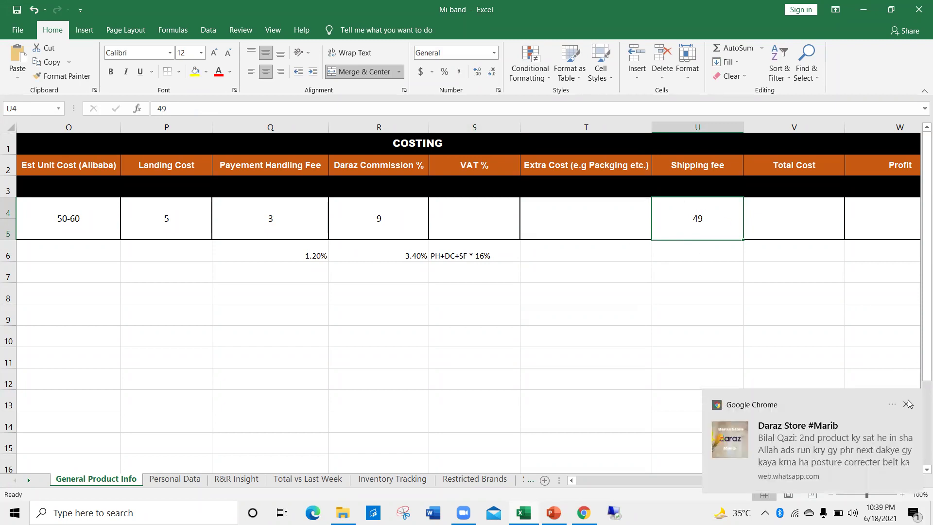
pyautogui.click(905, 400)
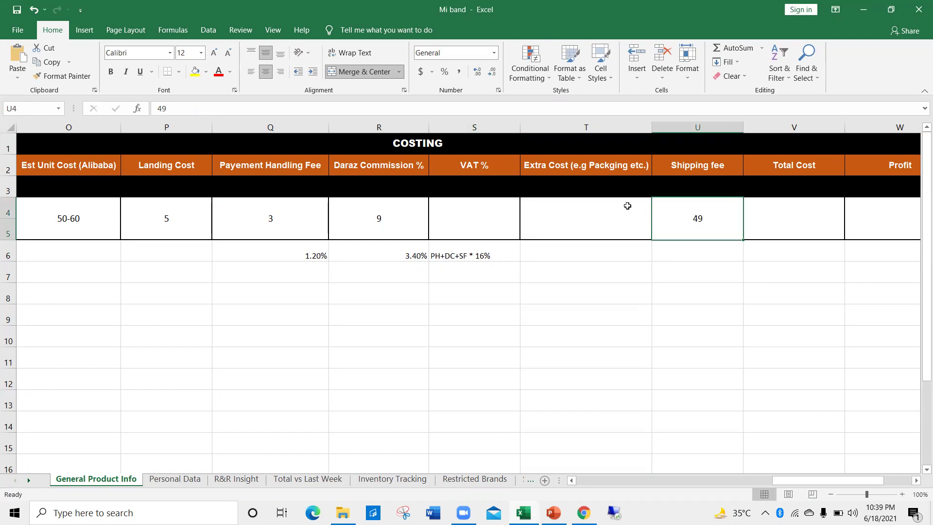
# Enter 800% in the row 4 VAT % cell and try to shorten the entry to 8.
pyautogui.doubleClick(465, 228)
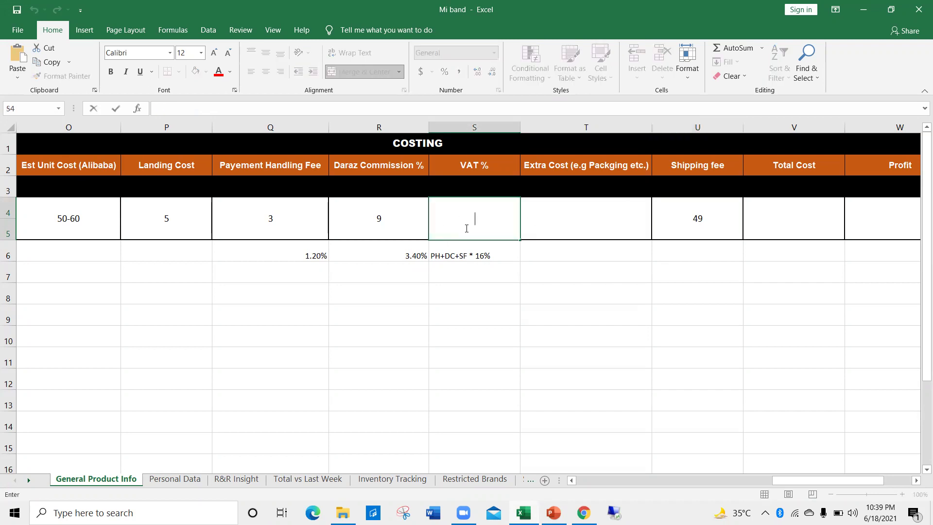
pyautogui.write('800')
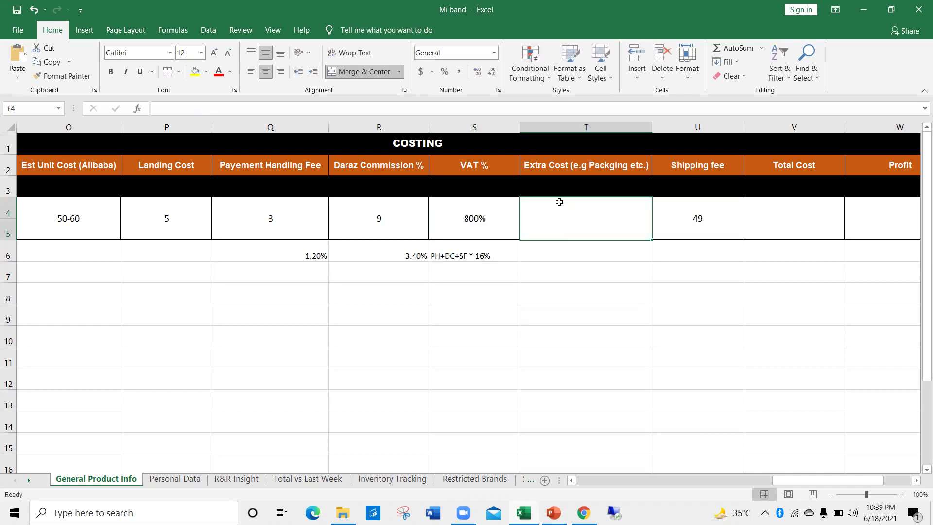
pyautogui.doubleClick(496, 221)
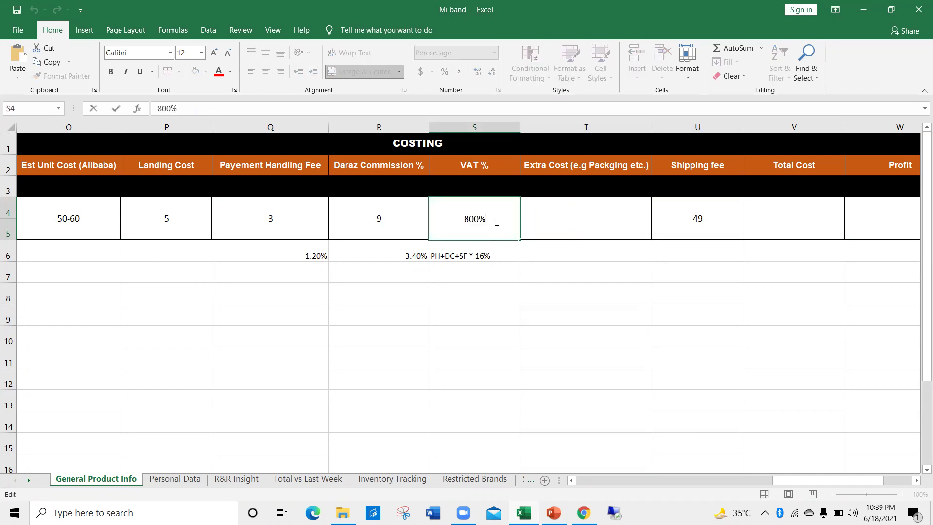
pyautogui.press('BackSpace')
pyautogui.press('BackSpace')
pyautogui.press('BackSpace')
pyautogui.press('Return')
pyautogui.doubleClick(496, 221)
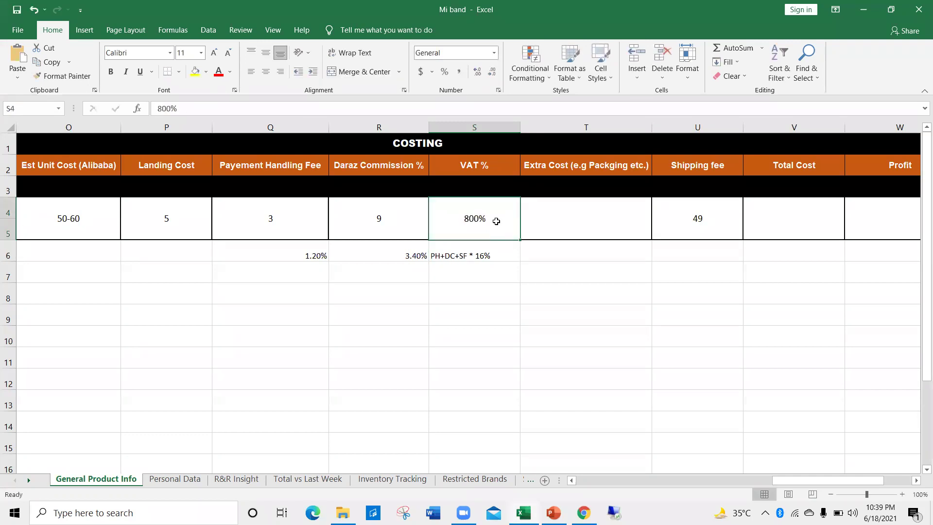
# Remove the percent sign from the VAT note in S6 so it reads PH+DC+SF * 16.
pyautogui.click(495, 265)
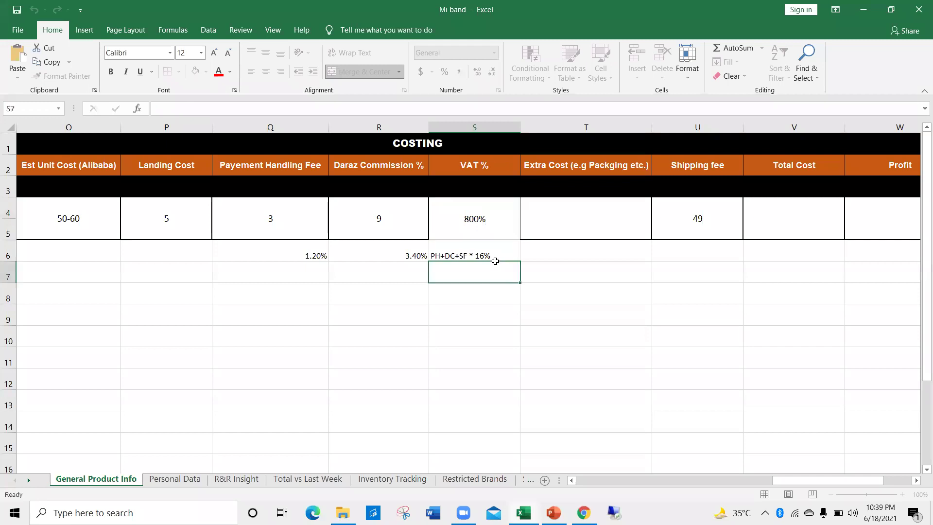
pyautogui.doubleClick(499, 253)
pyautogui.press('BackSpace')
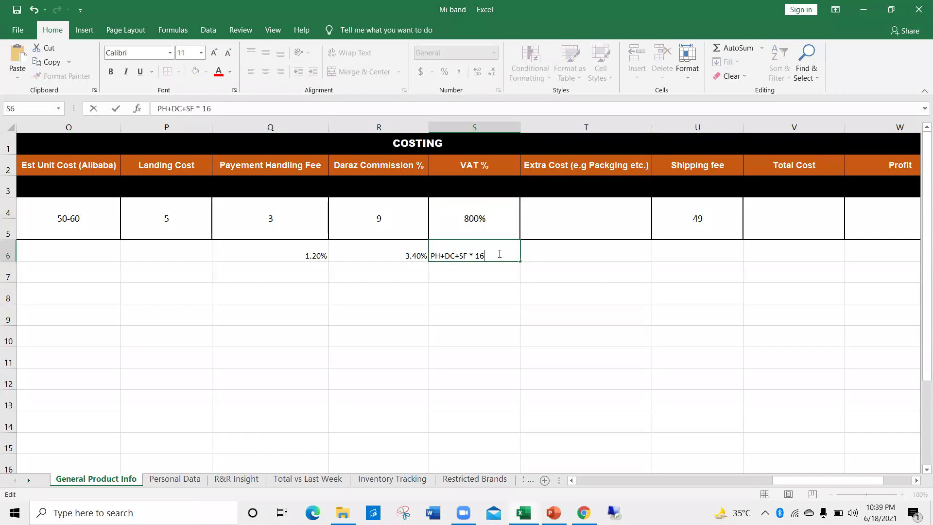
pyautogui.press('Return')
# Replace the VAT % entry in row 4 with 8pkr.
pyautogui.doubleClick(500, 216)
pyautogui.press('BackSpace')
pyautogui.press('BackSpace')
pyautogui.press('BackSpace')
pyautogui.write('pkr')
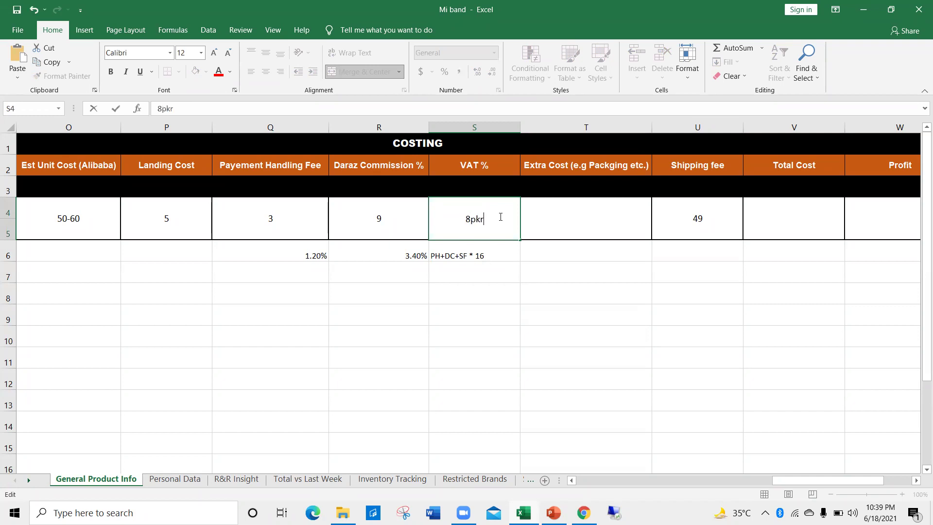
pyautogui.hotkey('ctrl', 'Return')
# Enter 10 as the Extra Cost (e.g Packging etc.) in row 4.
pyautogui.click(550, 217)
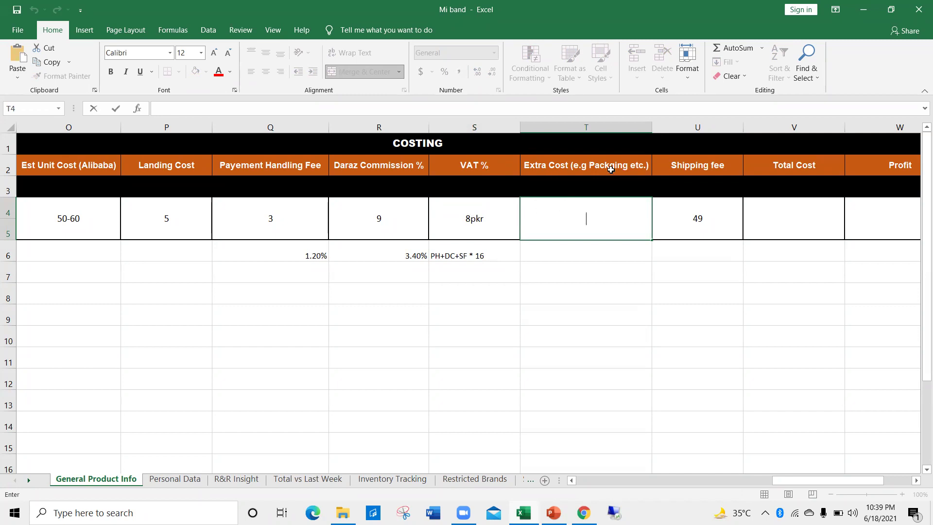
pyautogui.write('10')
pyautogui.press('Return')
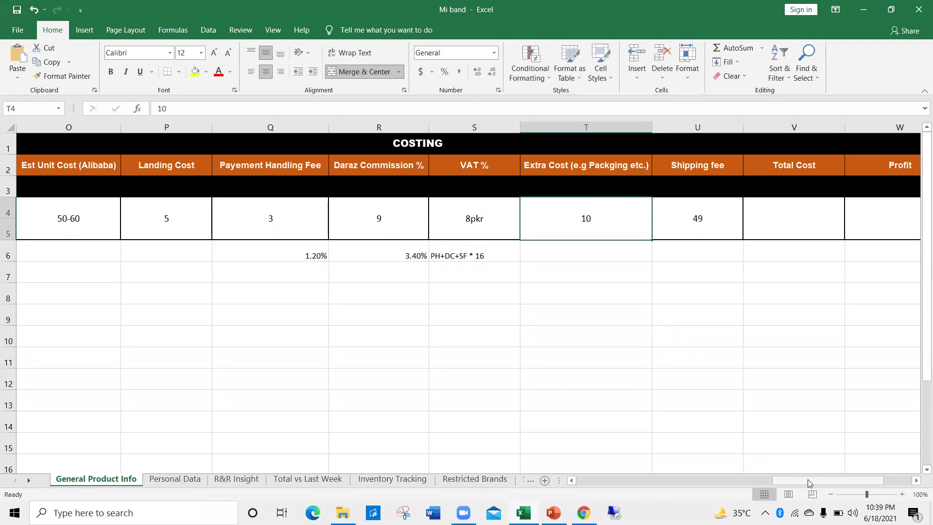
# Review the row 4 cost columns and enter 135 as the Total Cost.
pyautogui.moveTo(808, 479); pyautogui.dragTo(772, 479)
pyautogui.hscroll(1, 121, 233)
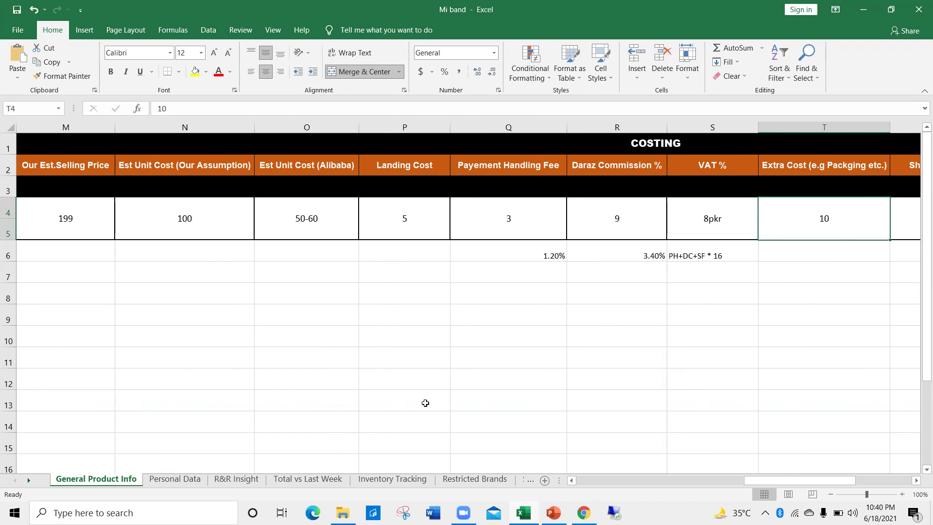
pyautogui.moveTo(765, 481); pyautogui.dragTo(806, 480)
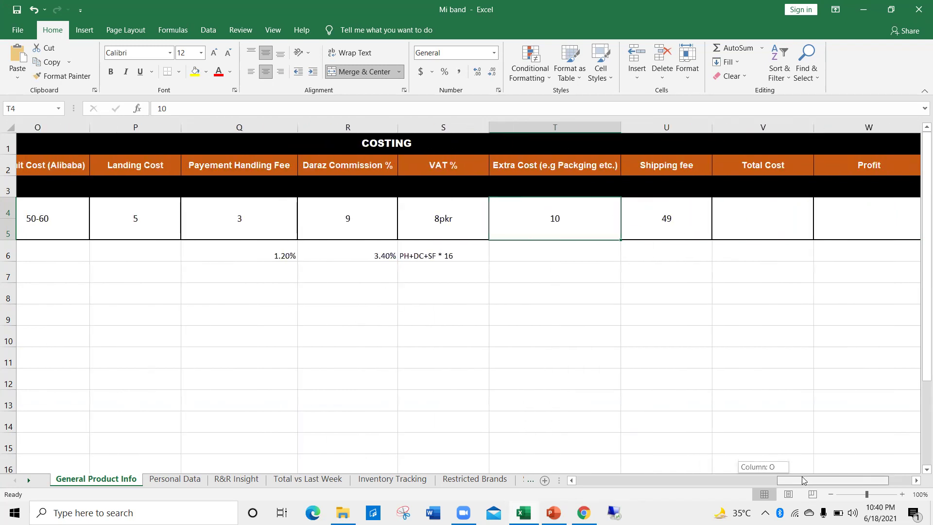
pyautogui.click(705, 215)
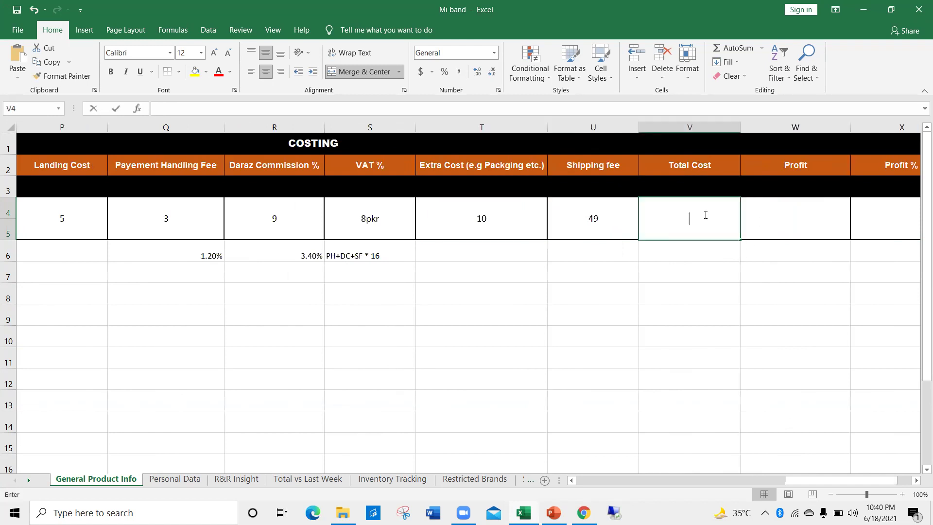
pyautogui.write('135')
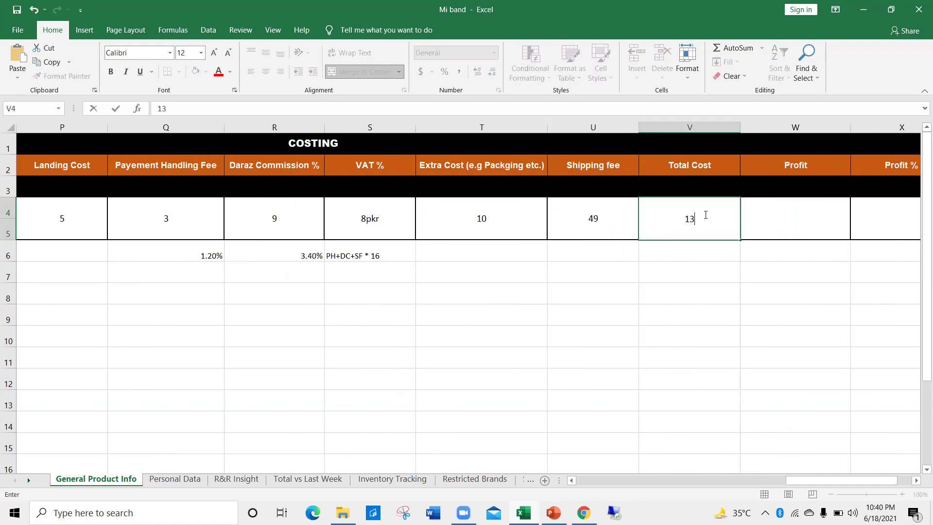
# Enter 64 as the Profit in row 4, check the estimated selling price, and enter 32% as the Profit %.
pyautogui.doubleClick(783, 225)
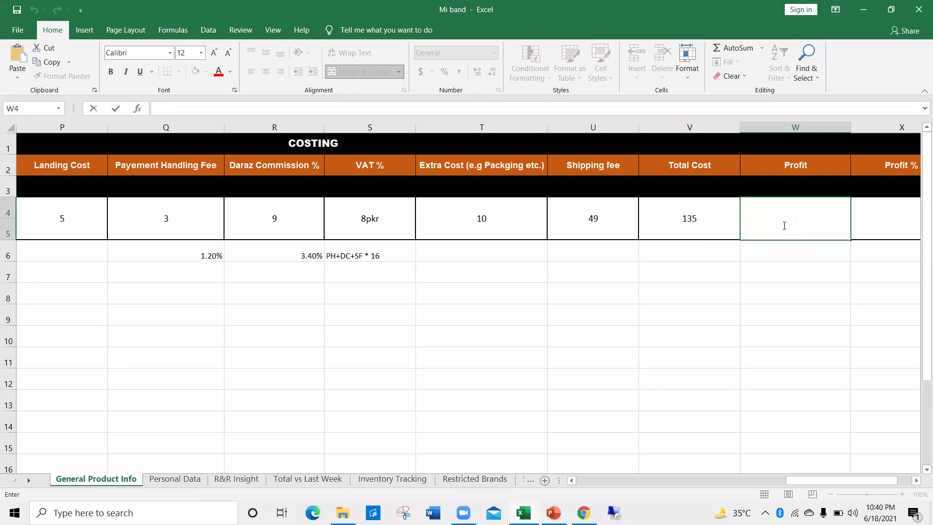
pyautogui.write('64')
pyautogui.moveTo(839, 481); pyautogui.dragTo(854, 481)
pyautogui.doubleClick(812, 216)
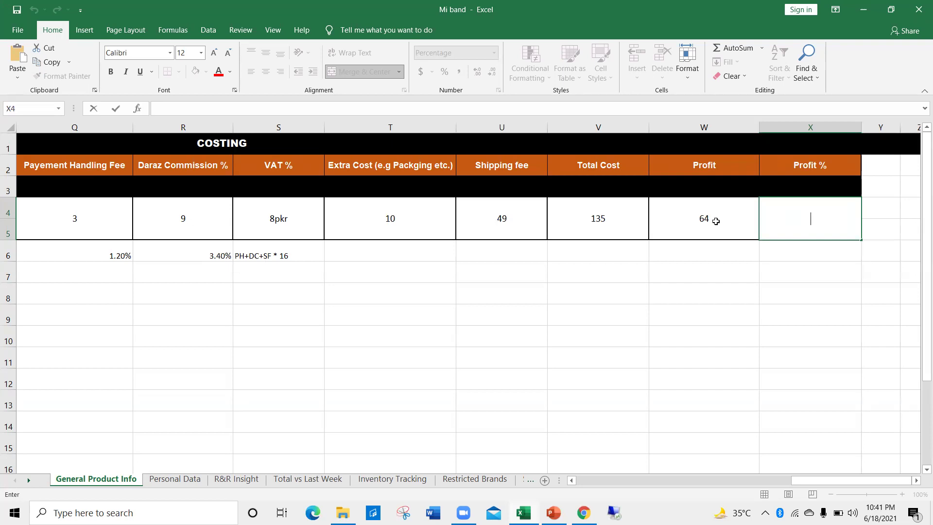
pyautogui.moveTo(800, 480); pyautogui.dragTo(740, 479)
pyautogui.doubleClick(216, 224)
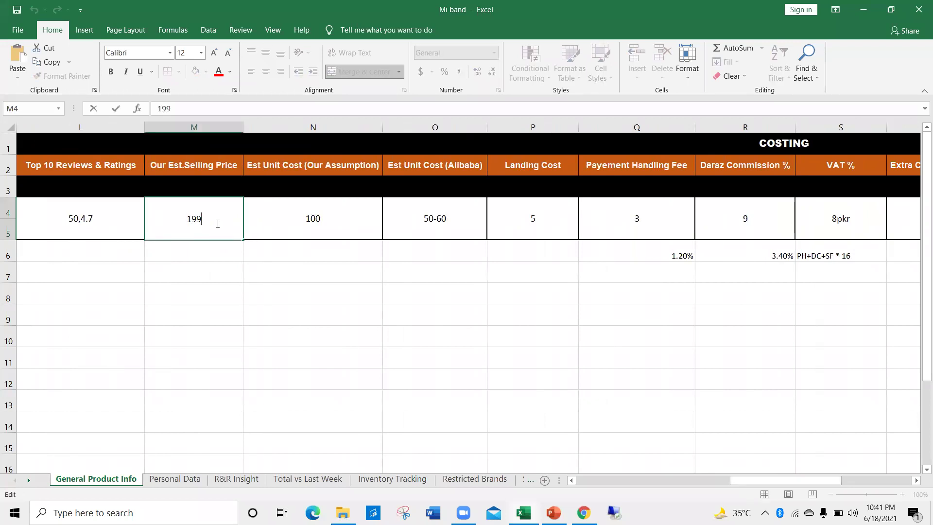
pyautogui.moveTo(777, 480); pyautogui.dragTo(864, 480)
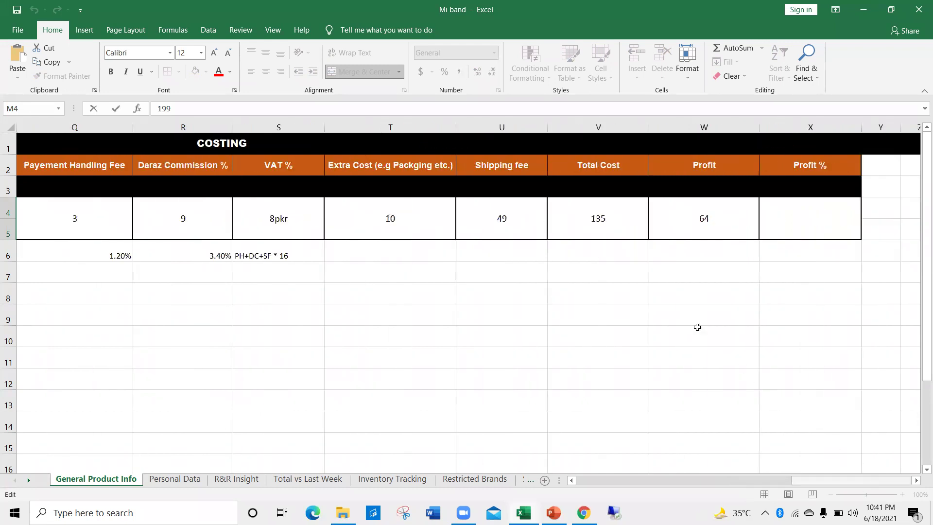
pyautogui.click(823, 221)
pyautogui.write('32%')
pyautogui.hotkey('ctrl', 'Return')
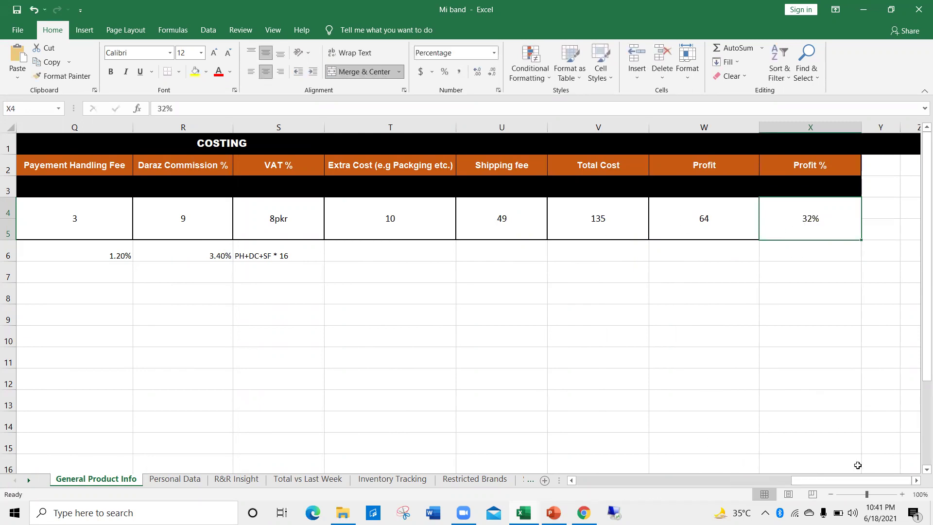
pyautogui.moveTo(842, 481); pyautogui.dragTo(688, 479)
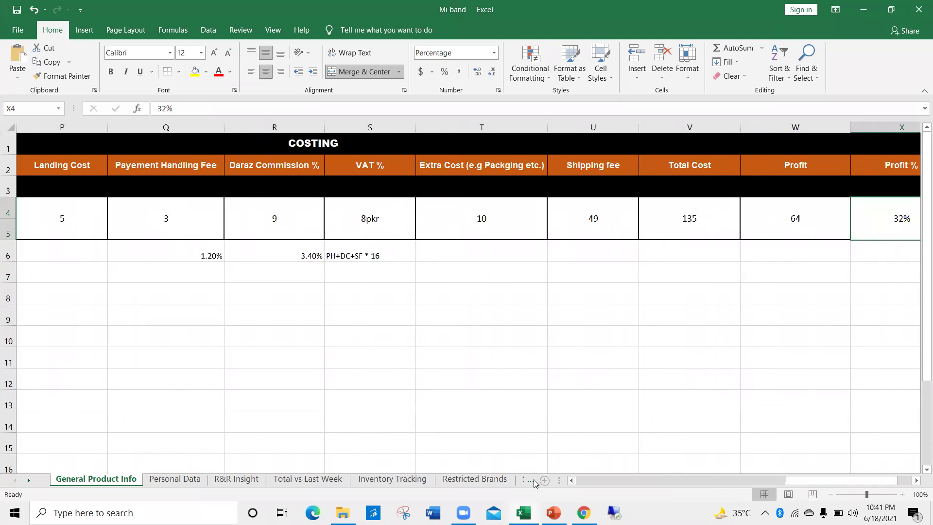
pyautogui.hscroll(-4, 534, 482)
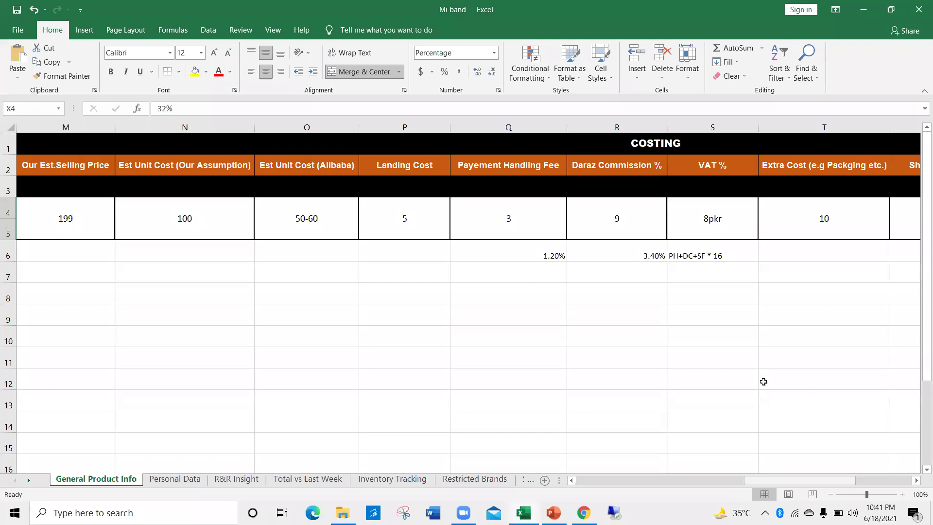
pyautogui.hscroll(3, 757, 340)
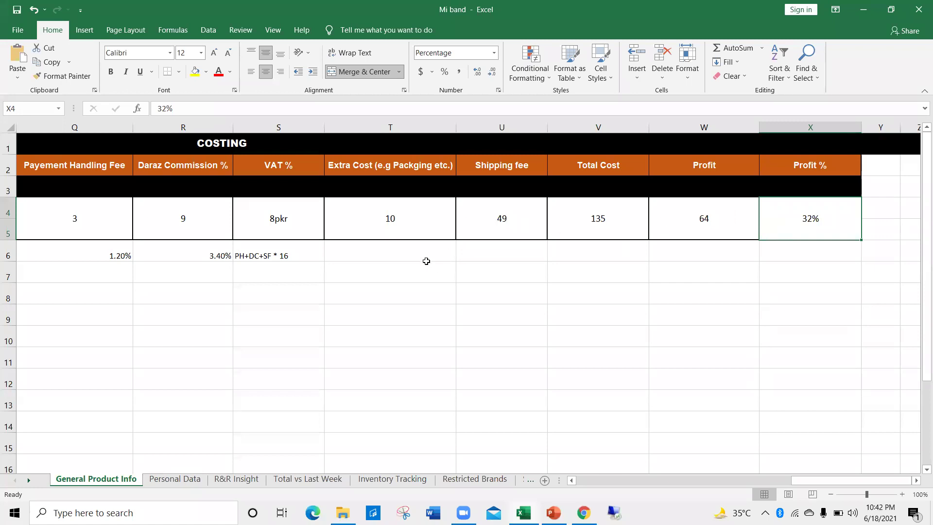
# Enter mi badn as the Product Keyword in row 4 of the Personal Data sheet.
pyautogui.click(182, 482)
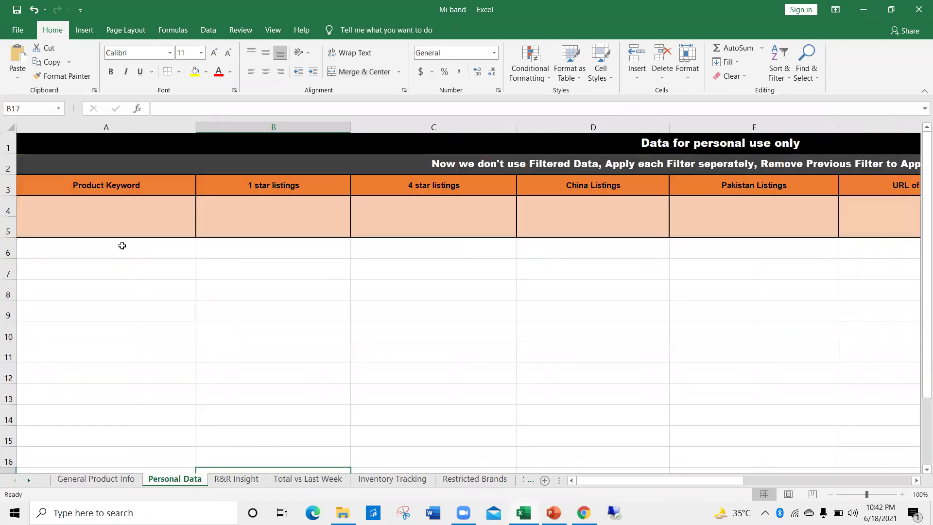
pyautogui.click(118, 221)
pyautogui.doubleClick(118, 221)
pyautogui.write('mi badn')
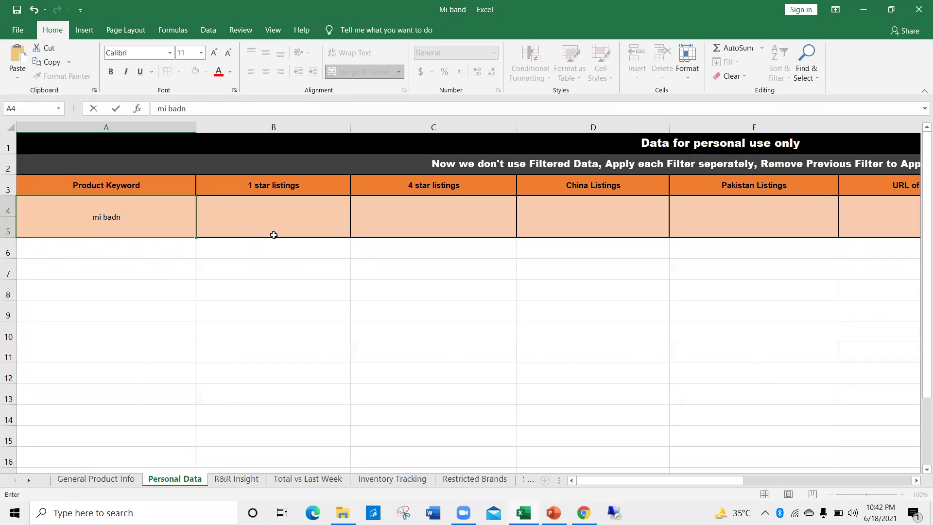
# Filter the mi band results on Daraz in the browser by rating 1 & Up, and enter 886 under 1 star listings in the workbook.
pyautogui.click(275, 217)
pyautogui.hotkey('alt', 'Tab')
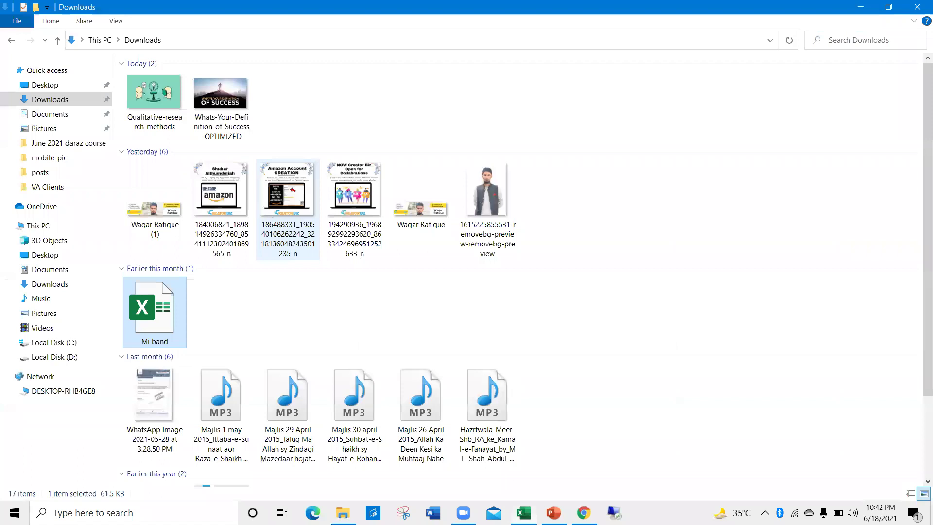
pyautogui.hotkey('alt', 'Tab')
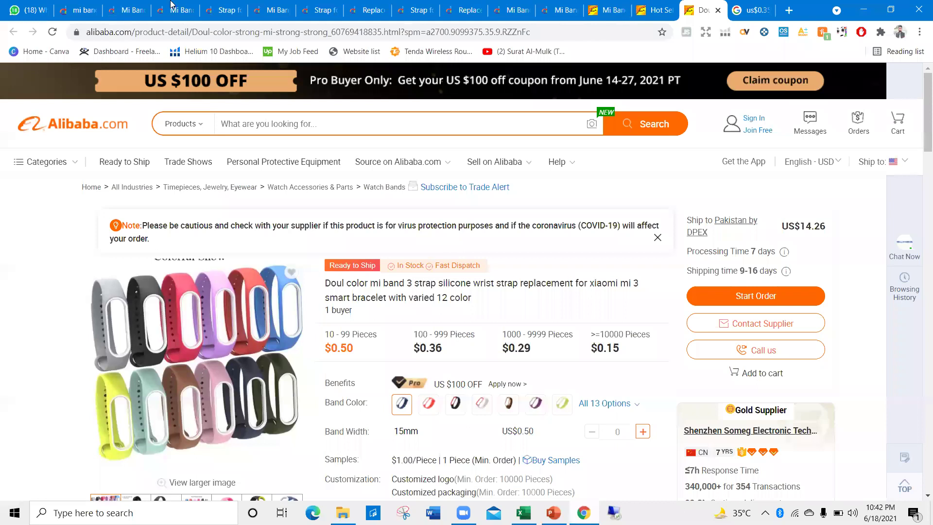
pyautogui.click(83, 9)
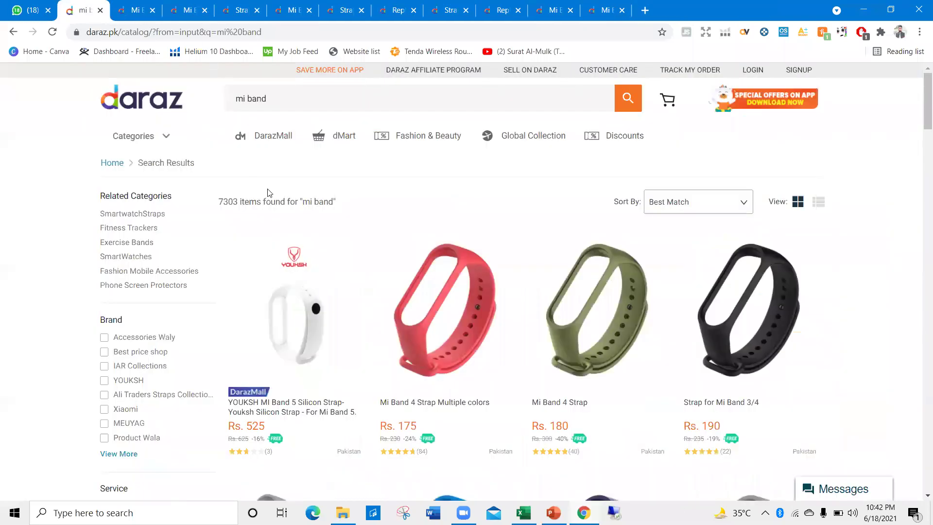
pyautogui.doubleClick(227, 201)
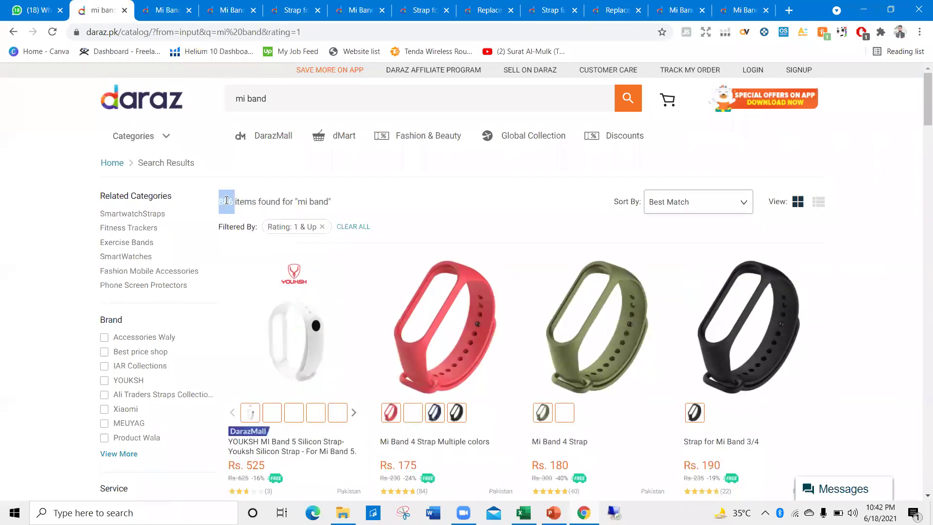
pyautogui.hotkey('alt', 'Tab')
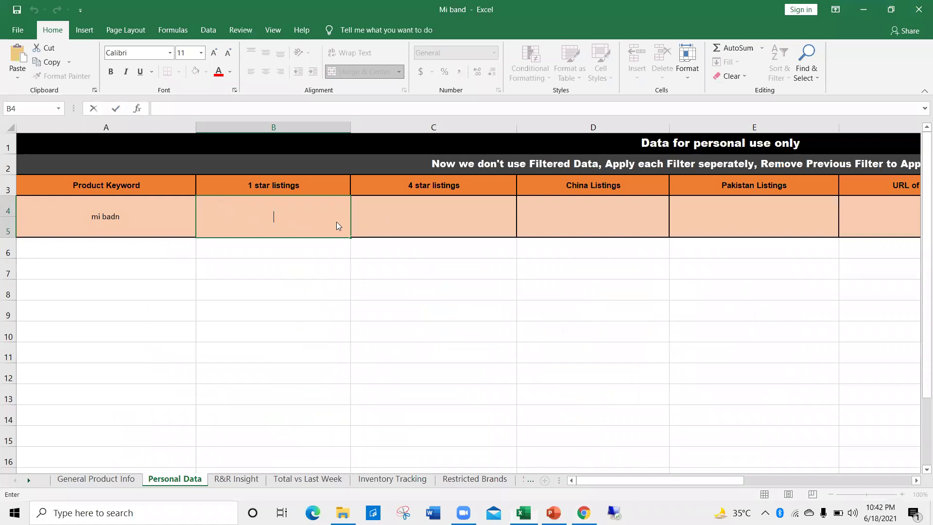
# Filter the Daraz mi band results by rating 4 & Up, and enter 696 under 4 star listings in the workbook.
pyautogui.hotkey('alt', 'Tab')
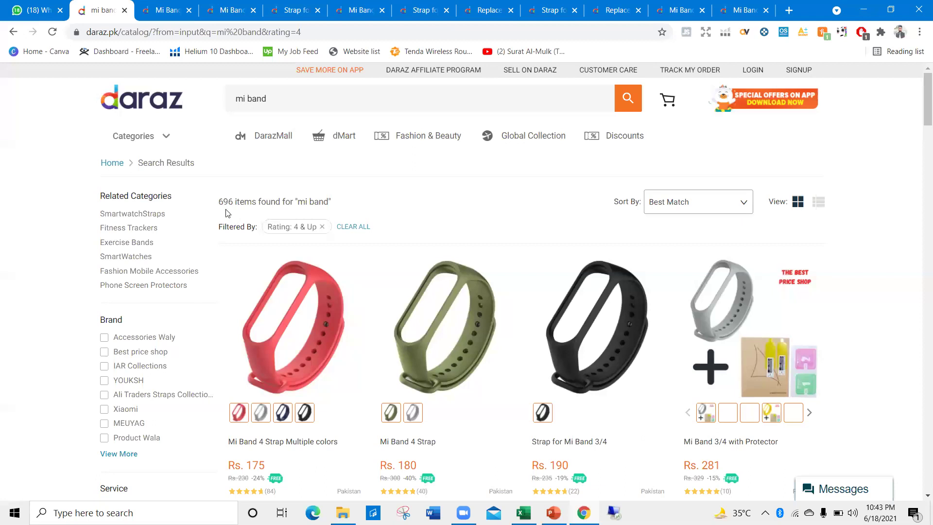
pyautogui.doubleClick(227, 213)
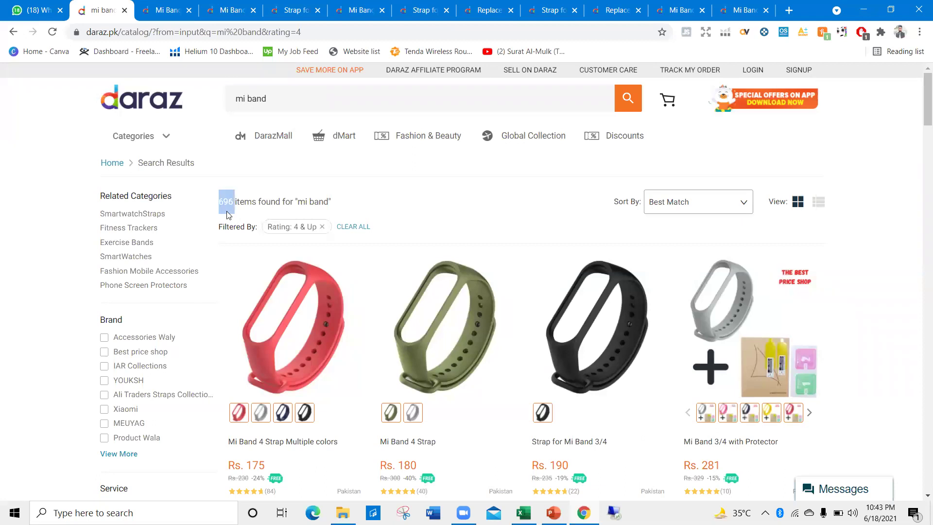
pyautogui.hotkey('alt', 'Tab')
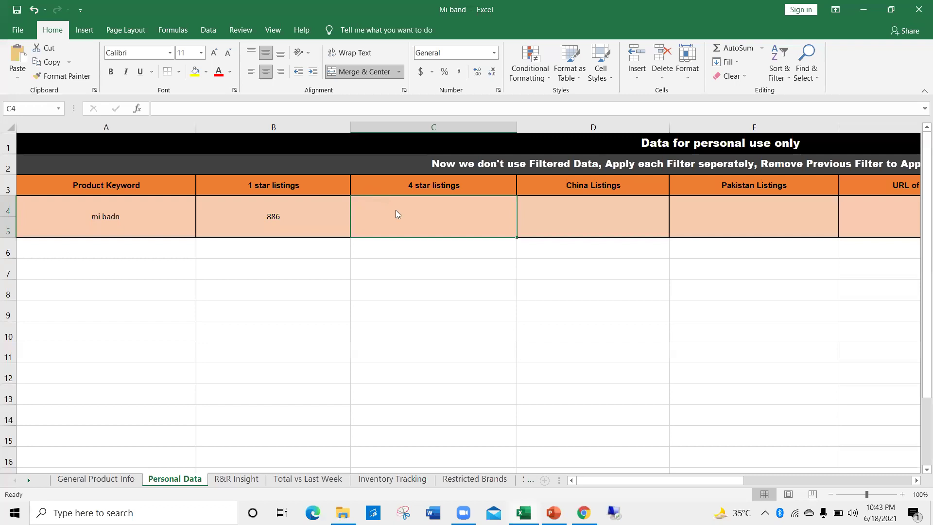
pyautogui.hotkey('ctrl', 'v')
pyautogui.click(443, 288)
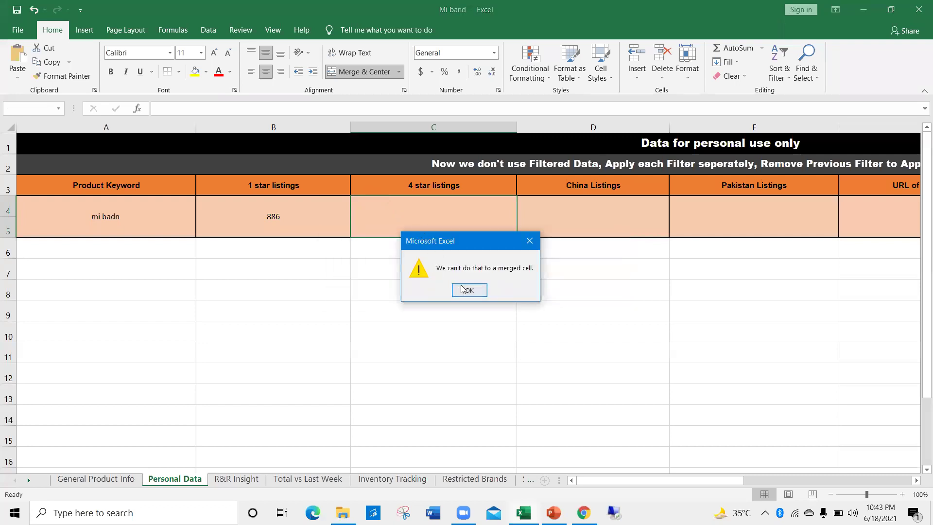
pyautogui.click(464, 289)
pyautogui.click(430, 213)
pyautogui.write('696')
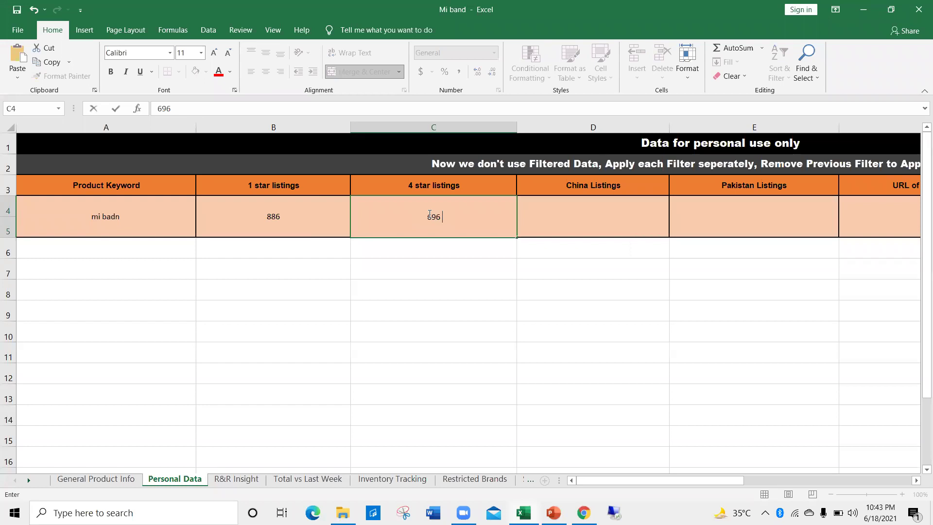
# Merge and center the two cells D4:D5 under China Listings in the Personal Data sheet.
pyautogui.hotkey('alt', 'Tab')
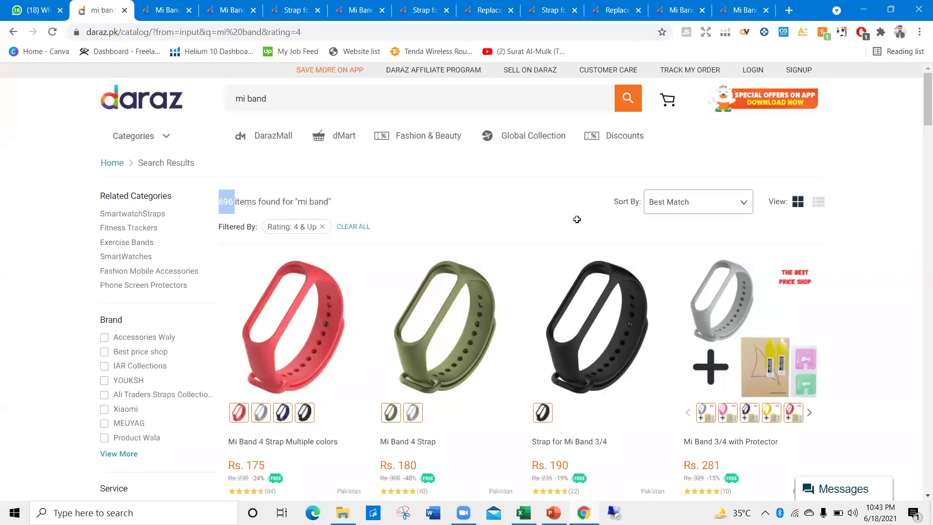
pyautogui.hotkey('alt', 'Tab')
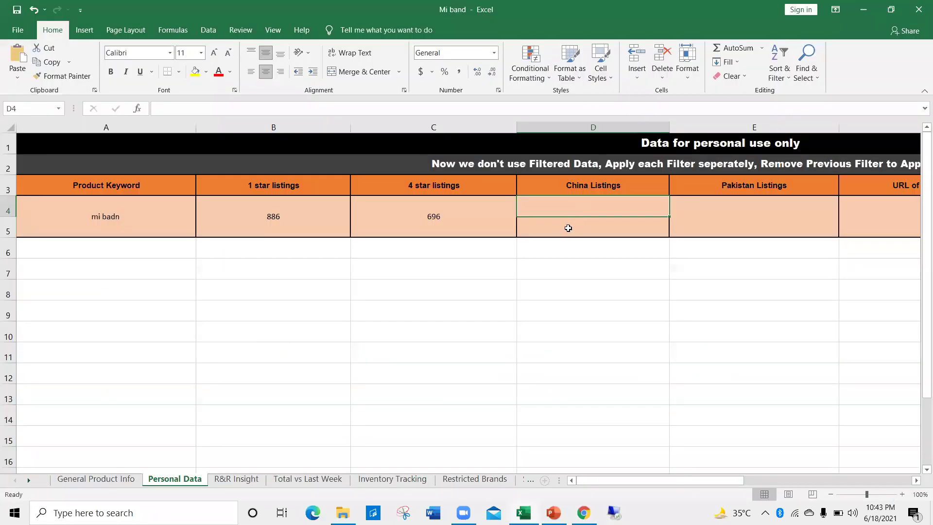
pyautogui.hotkey('shift', 'Down')
pyautogui.click(364, 71)
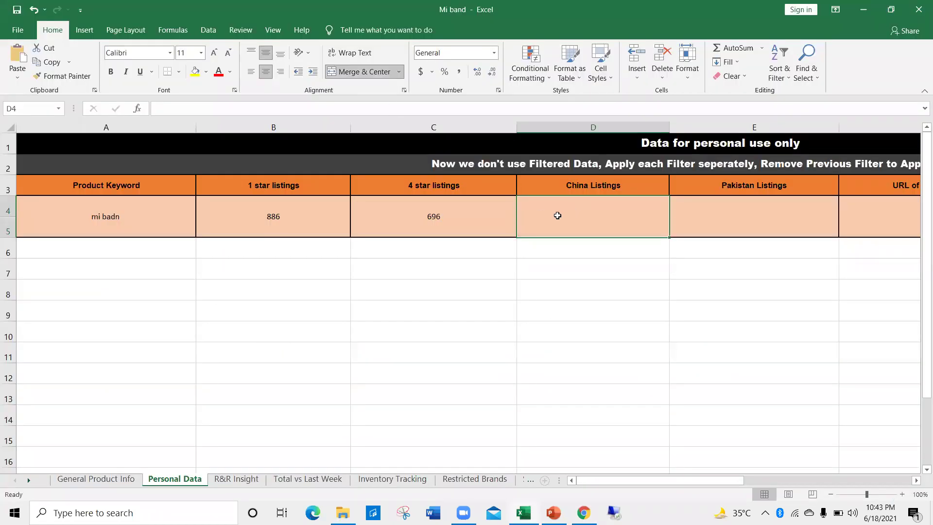
# Filter the Daraz mi band results by location China only, and enter 2596 under China Listings in the workbook.
pyautogui.hotkey('alt', 'Tab')
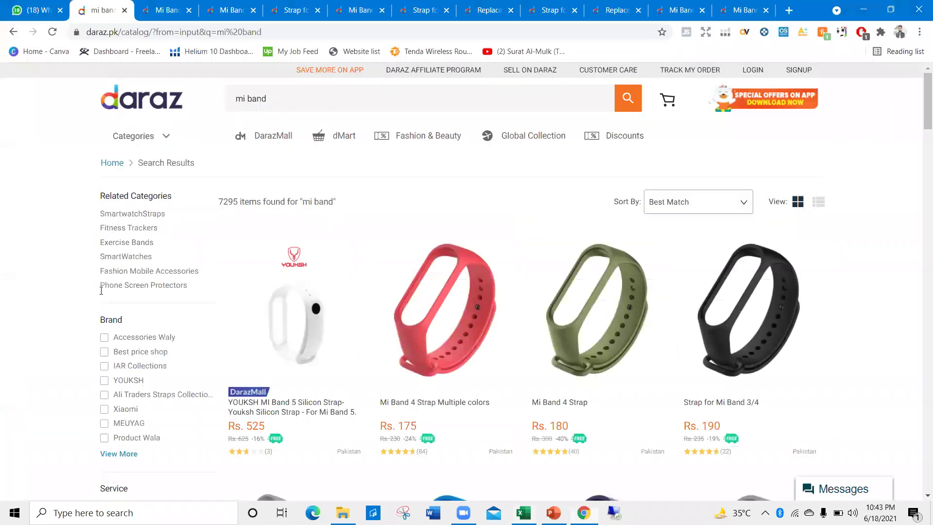
pyautogui.scroll(-6, 104, 311)
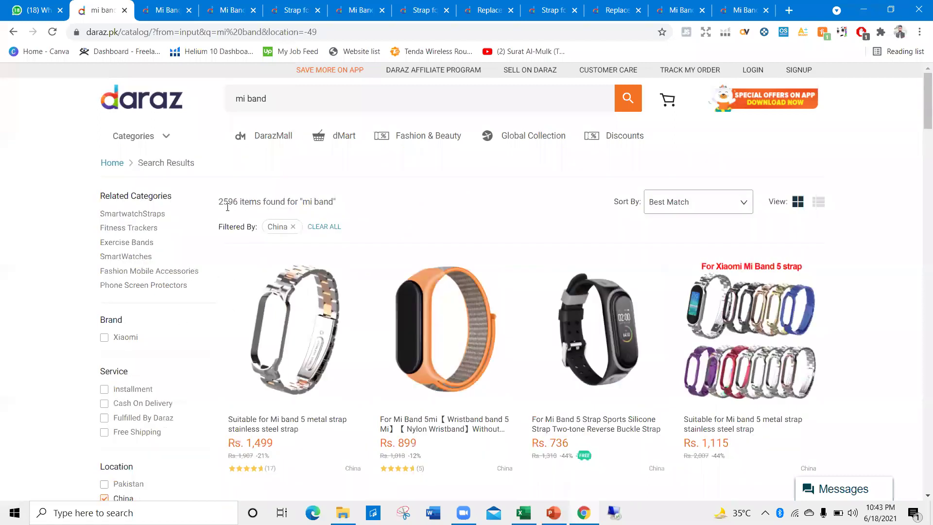
pyautogui.scroll(-5, 267, 275)
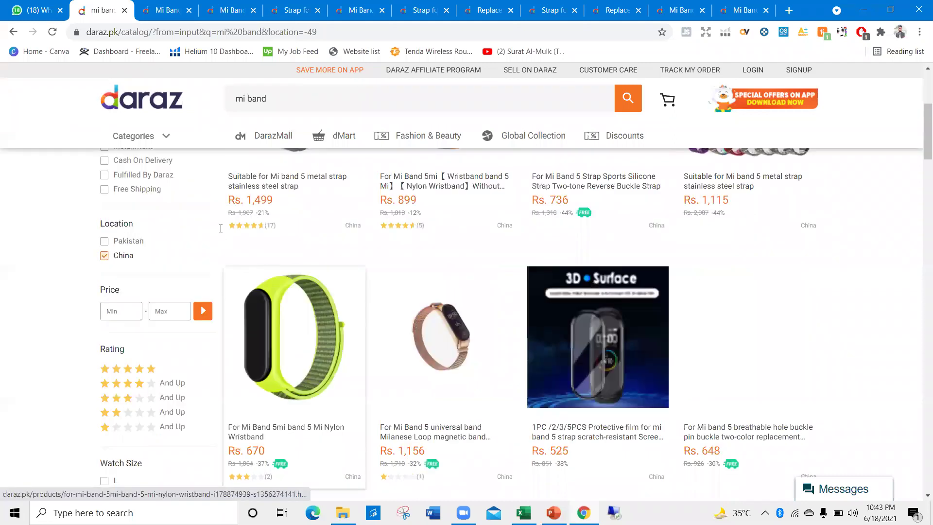
pyautogui.scroll(5, 237, 214)
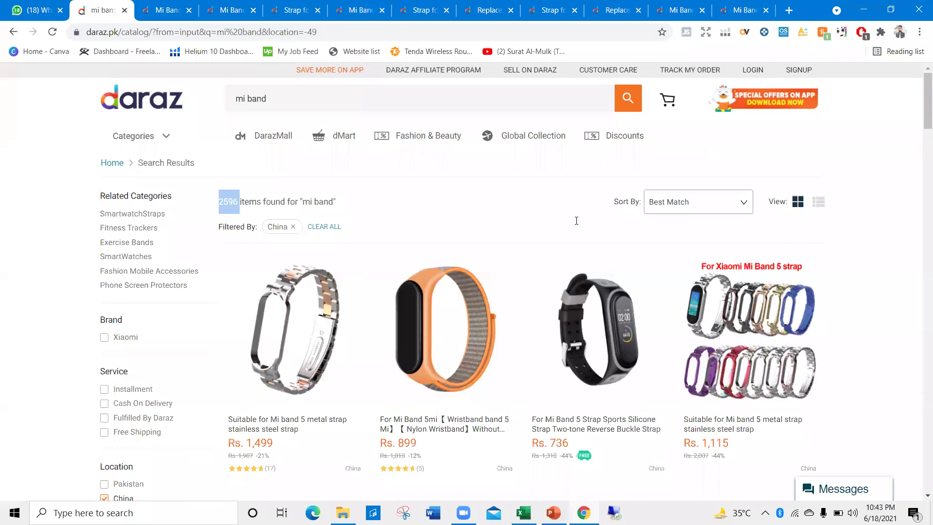
pyautogui.hotkey('alt', 'Tab')
pyautogui.write('2596')
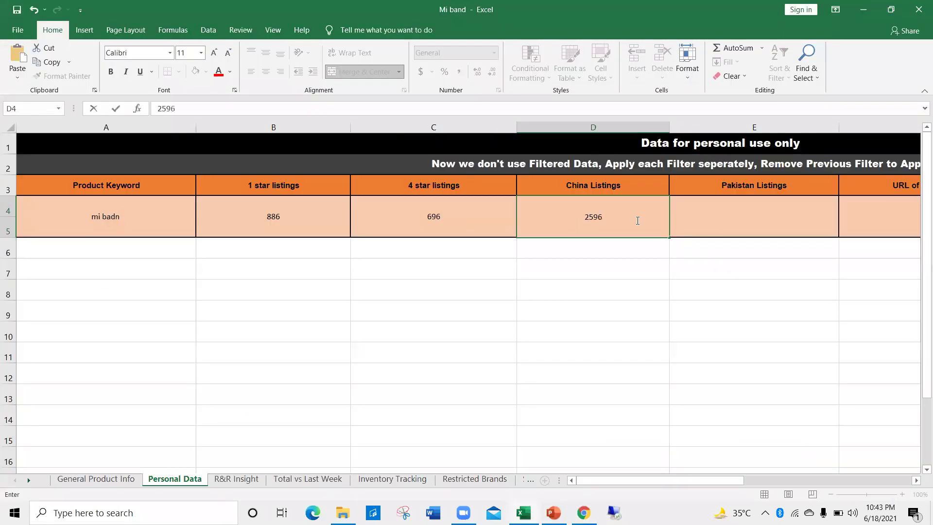
# Replace the China filter on Daraz with location Pakistan, and enter 4699 under Pakistan Listings in the workbook.
pyautogui.click(708, 227)
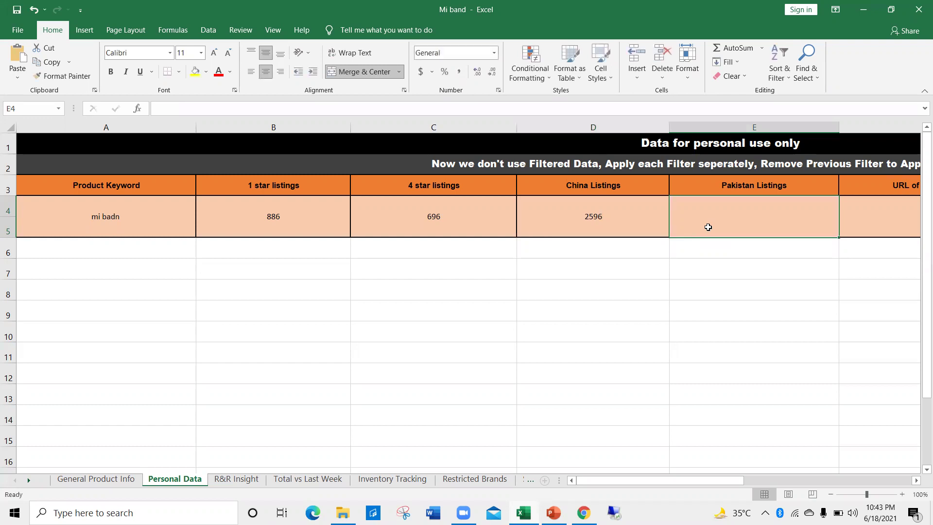
pyautogui.hotkey('alt', 'Tab')
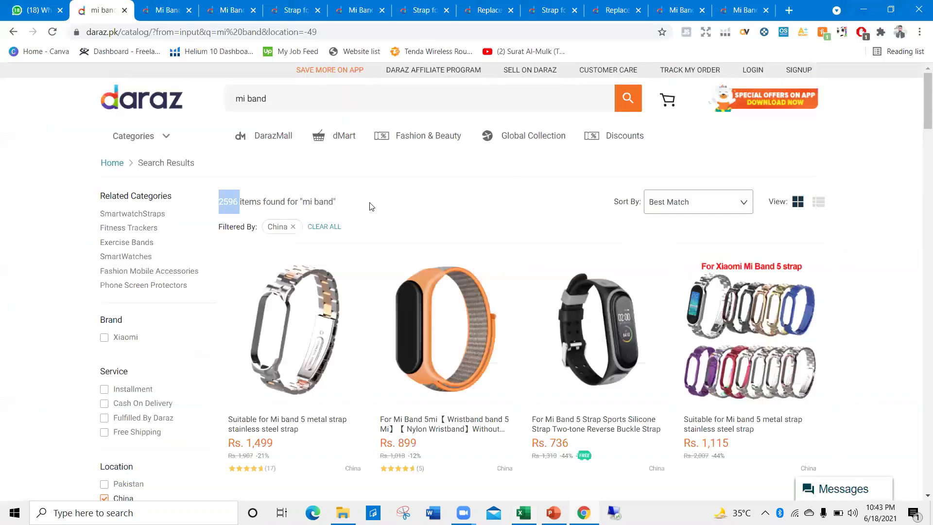
pyautogui.click(330, 230)
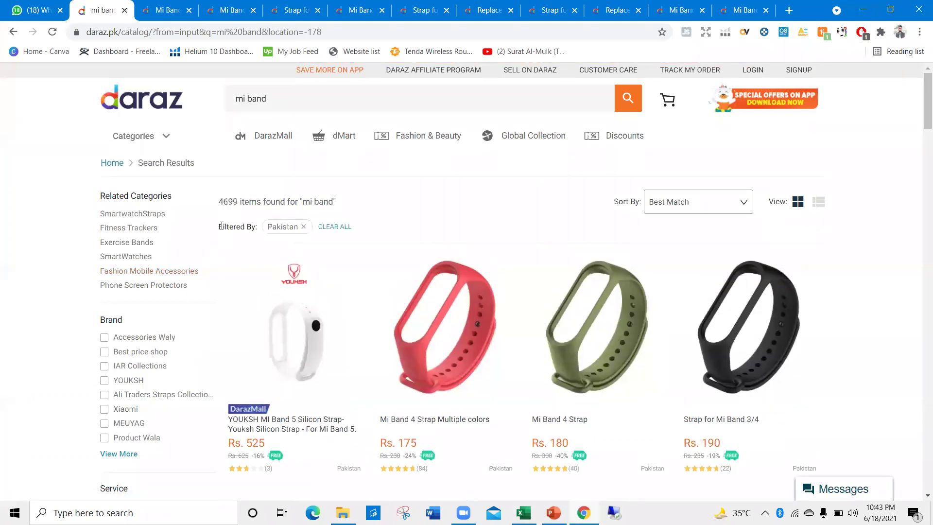
pyautogui.doubleClick(230, 203)
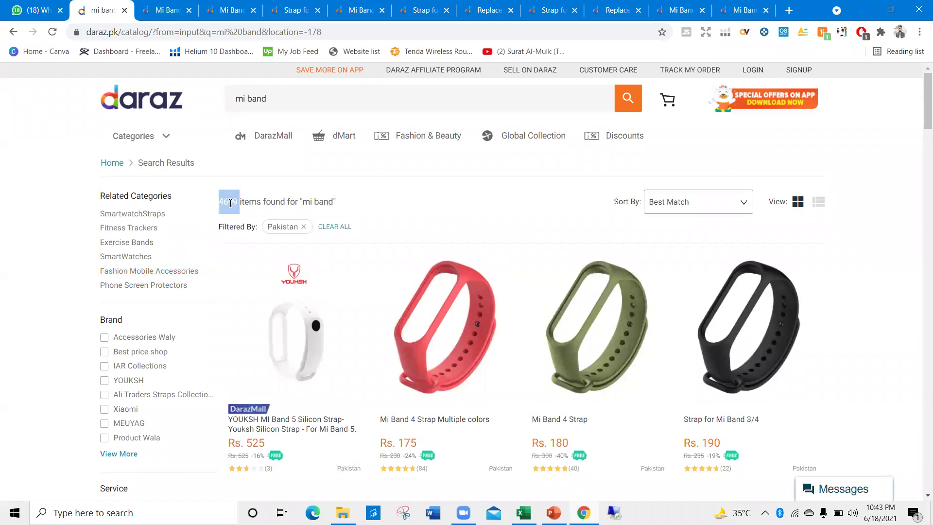
pyautogui.hotkey('alt', 'Tab')
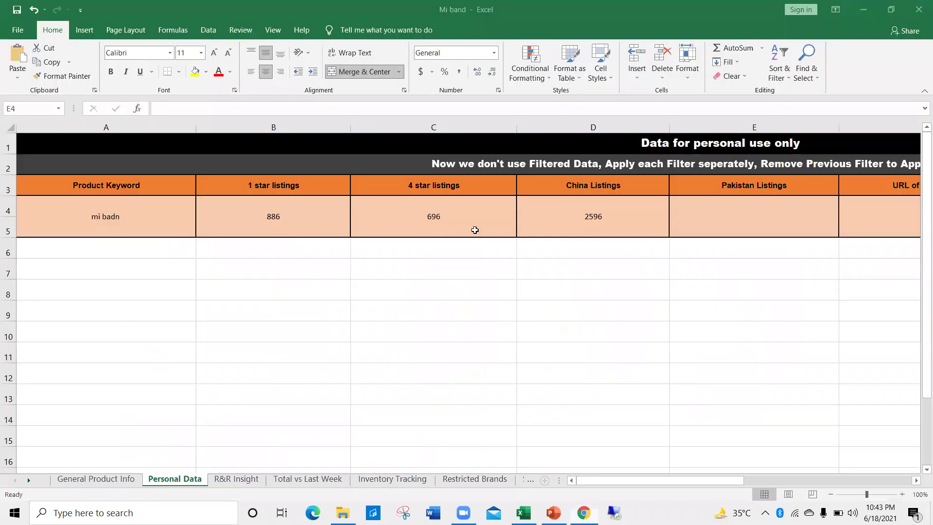
pyautogui.click(731, 214)
pyautogui.hotkey('ctrl', 'v')
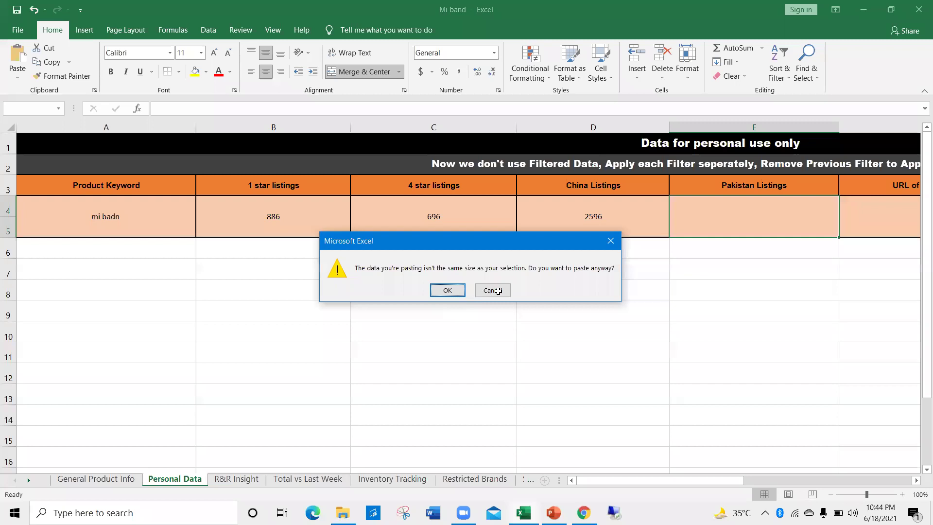
pyautogui.press('Return')
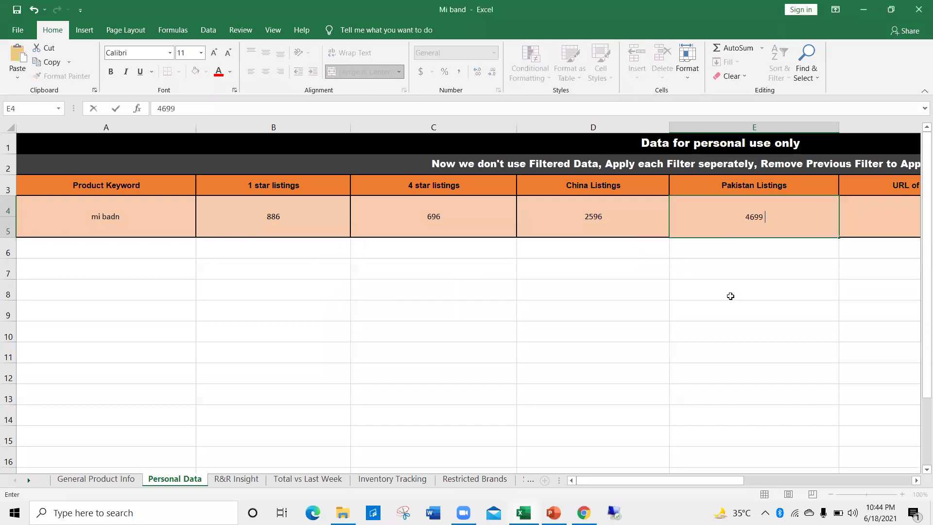
# Rerun the mi band search on Daraz without filters, and paste its results page address under URL of Keyword in the workbook.
pyautogui.moveTo(728, 477); pyautogui.dragTo(813, 479)
pyautogui.hotkey('alt', 'Tab')
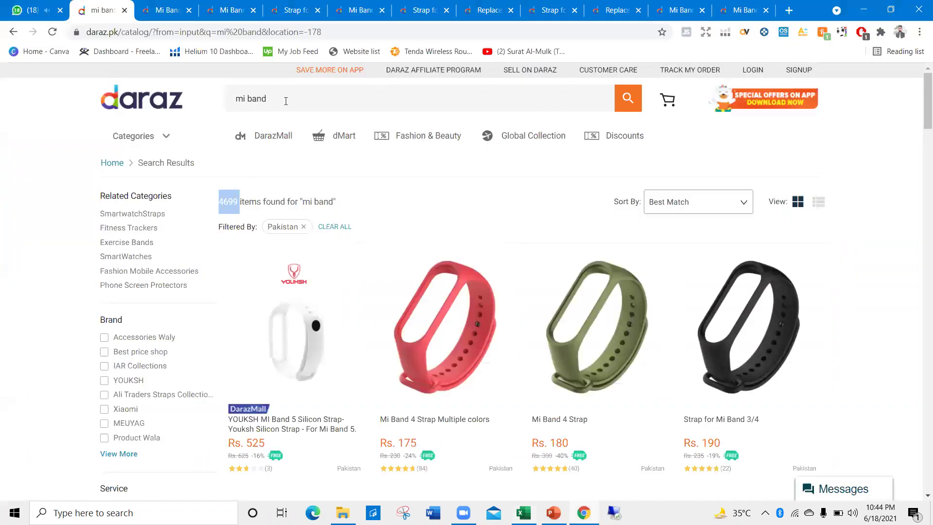
pyautogui.click(619, 104)
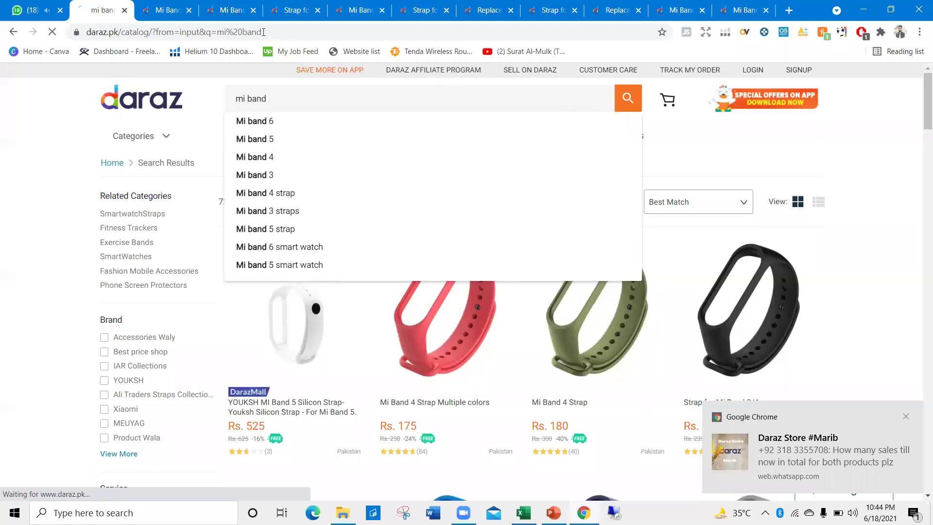
pyautogui.click(223, 33)
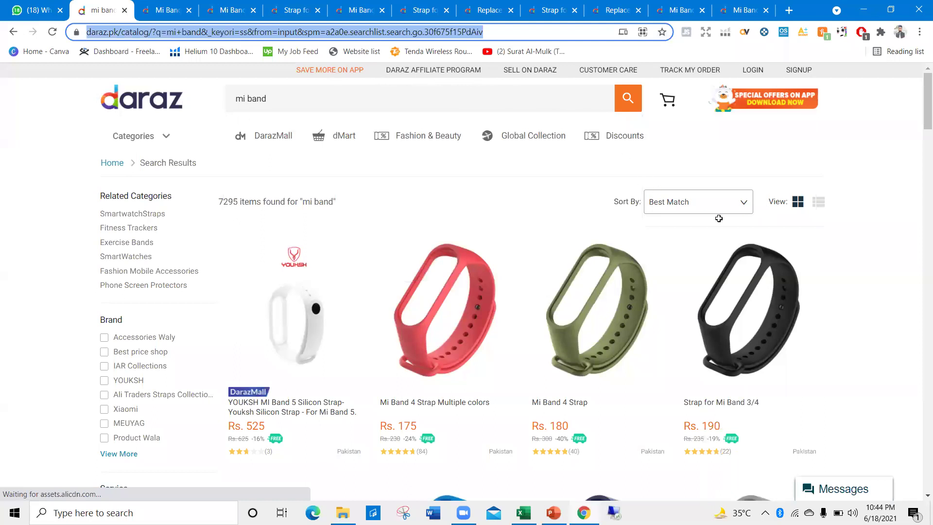
pyautogui.hotkey('alt', 'Tab')
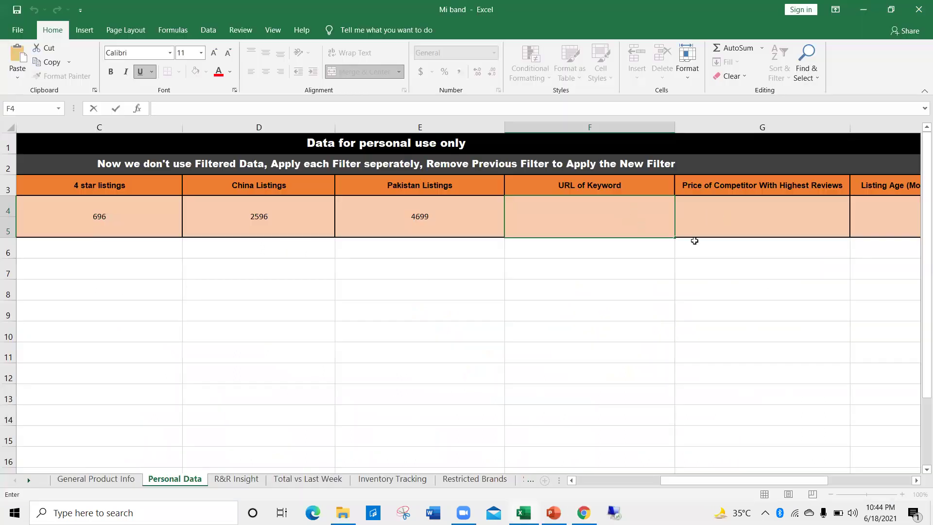
pyautogui.hotkey('ctrl', 'v')
pyautogui.click(737, 245)
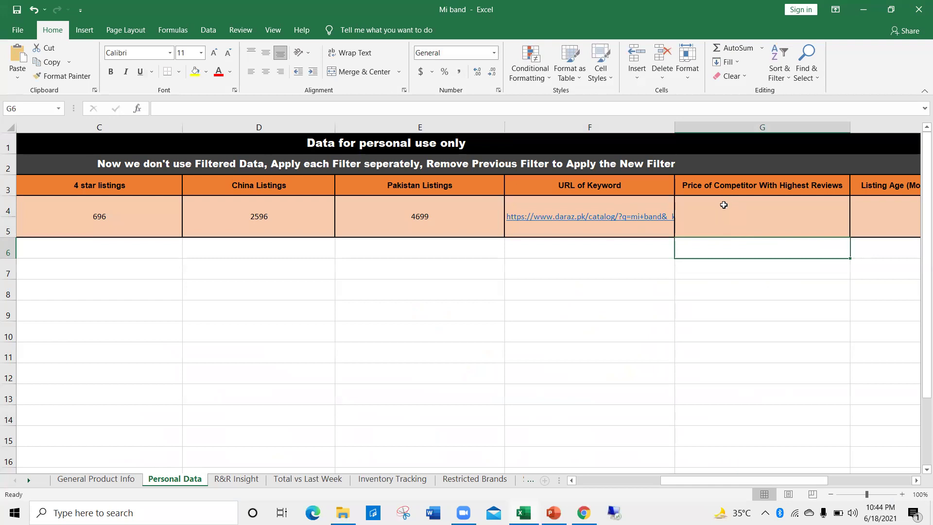
# Browse the Daraz mi band listings for a competitor, and enter "399, 2 reviews" under Price of Competitor With Highest Reviews in the workbook.
pyautogui.doubleClick(723, 205)
pyautogui.hotkey('alt', 'Tab')
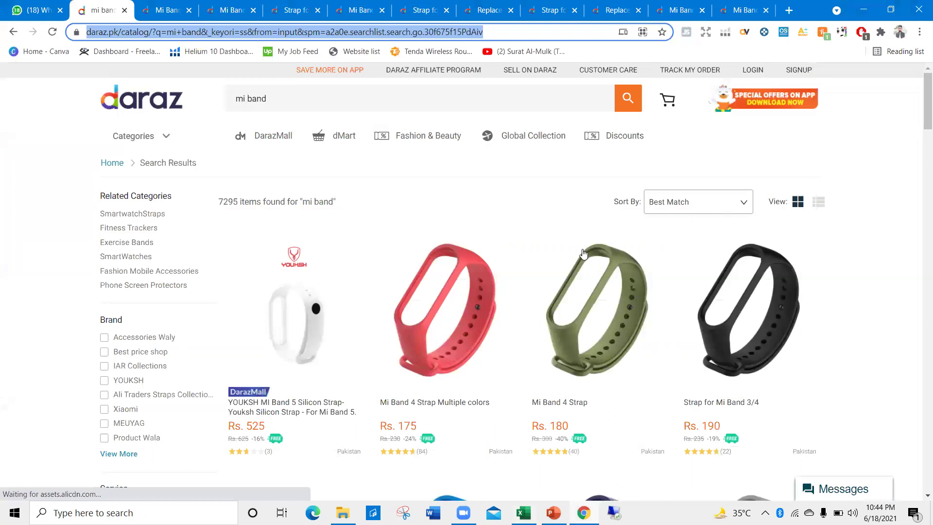
pyautogui.scroll(-7, 612, 235)
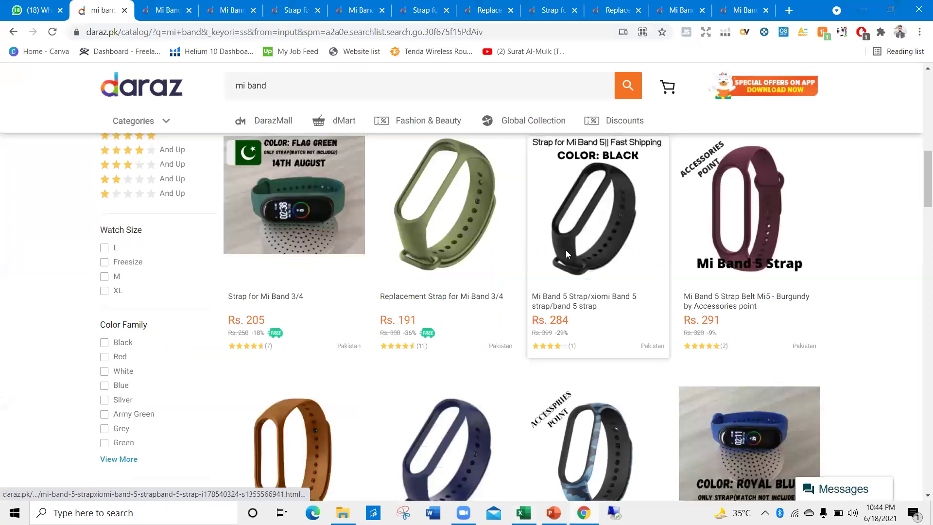
pyautogui.scroll(8, 566, 250)
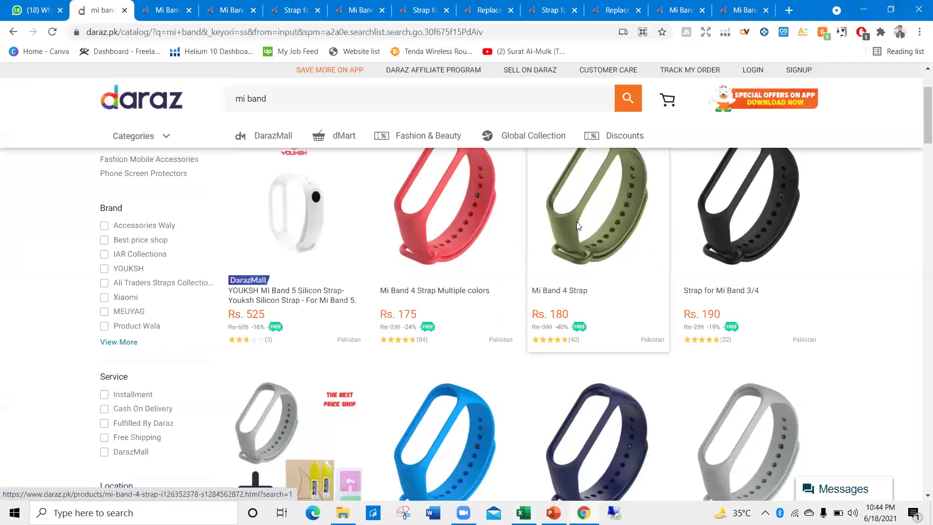
pyautogui.scroll(-10, 564, 394)
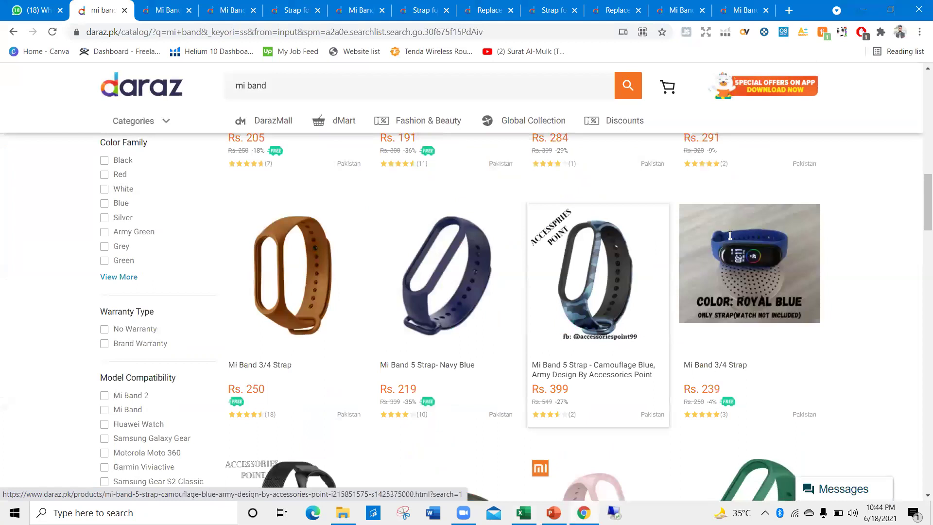
pyautogui.hotkey('alt', 'Tab')
pyautogui.write('399,')
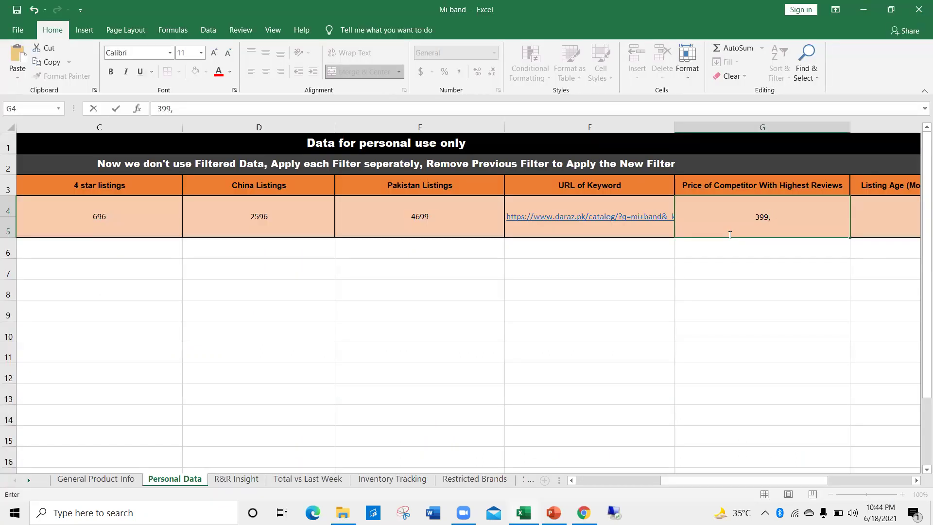
pyautogui.write(' 2 reviews')
pyautogui.click(729, 235)
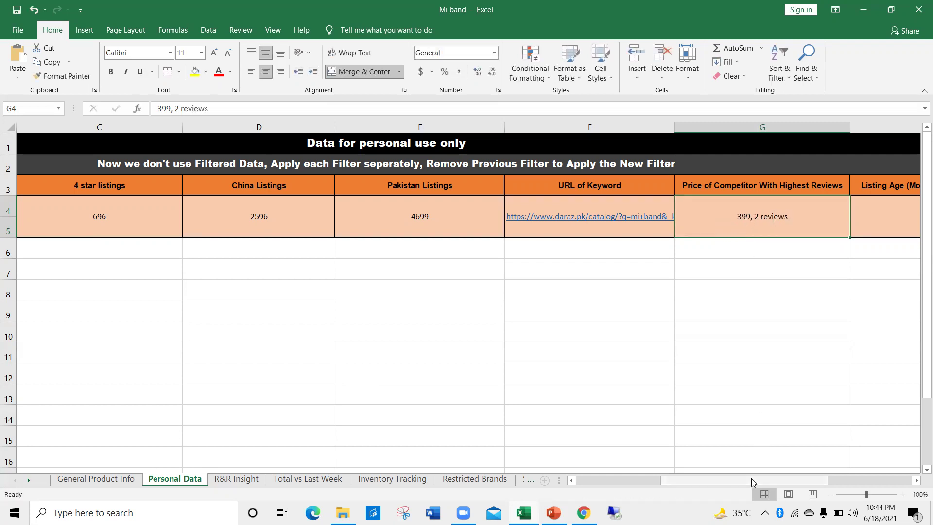
# Open the Mi Band 4 Strap Multiple colors listing on Daraz and check the review date on page 18, the last review page.
pyautogui.moveTo(750, 480); pyautogui.dragTo(763, 479)
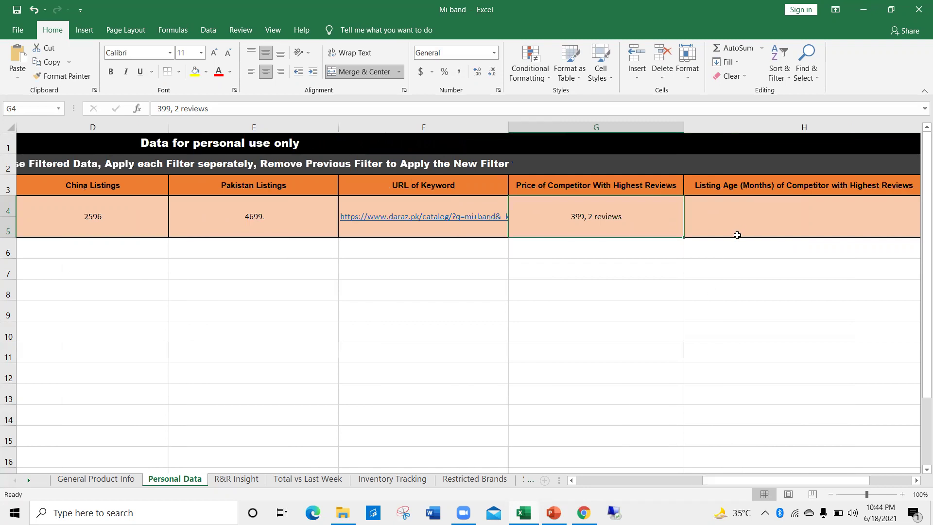
pyautogui.moveTo(841, 483); pyautogui.dragTo(864, 483)
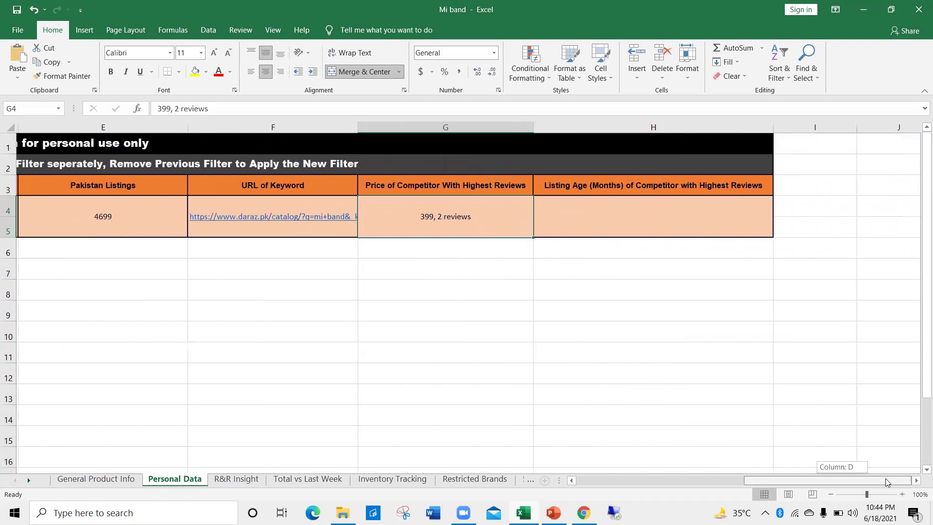
pyautogui.click(650, 211)
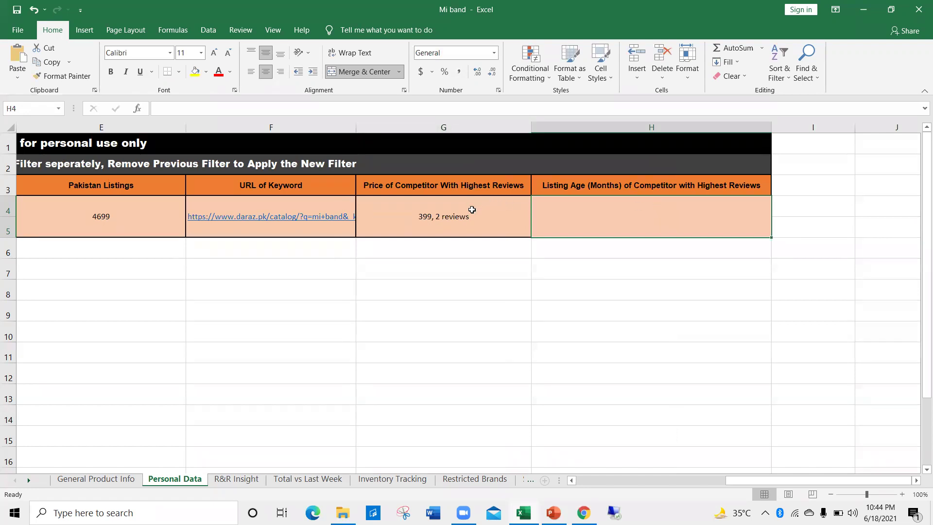
pyautogui.click(491, 235)
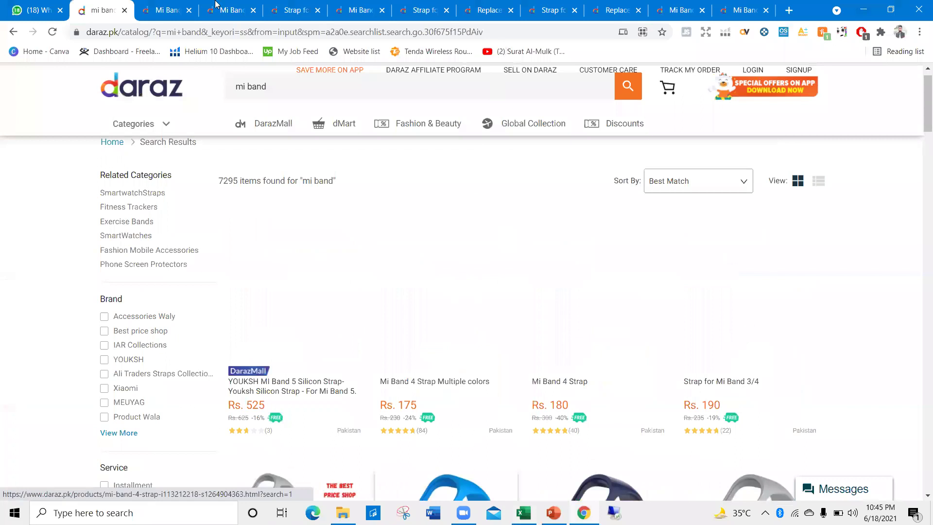
pyautogui.click(171, 13)
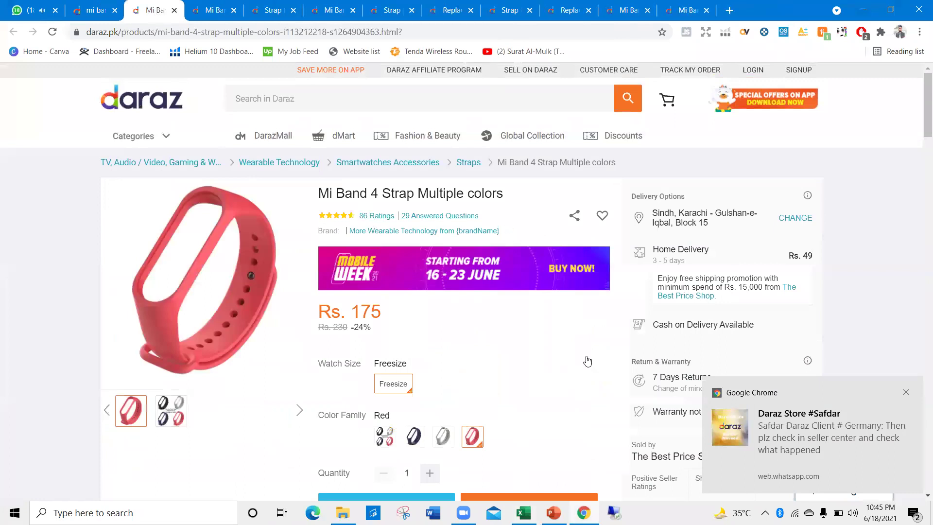
pyautogui.scroll(-10, 587, 361)
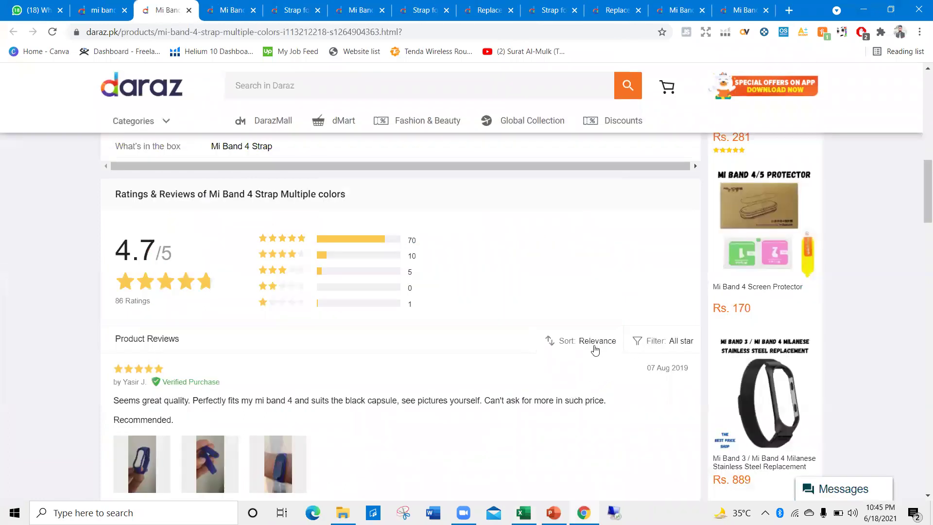
pyautogui.click(594, 347)
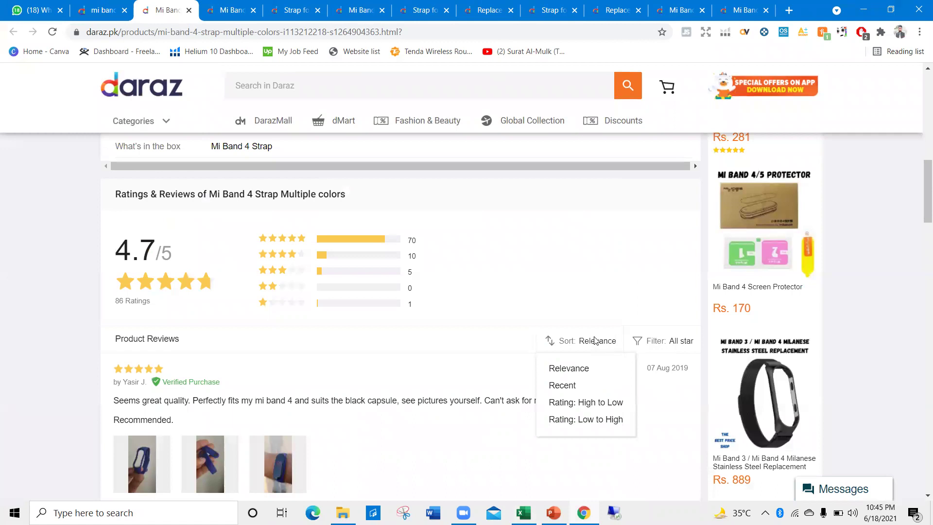
pyautogui.scroll(-5, 607, 330)
pyautogui.scroll(-5, 658, 285)
pyautogui.click(655, 279)
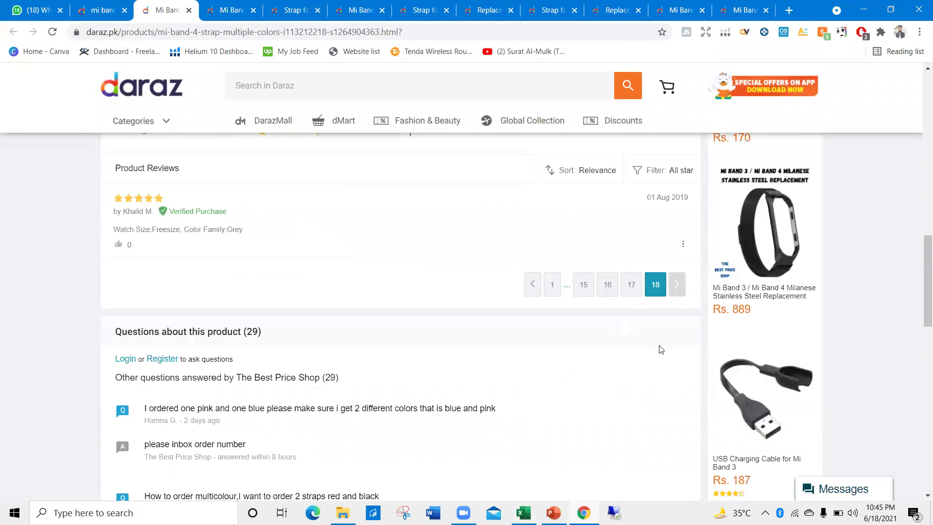
pyautogui.scroll(3, 661, 349)
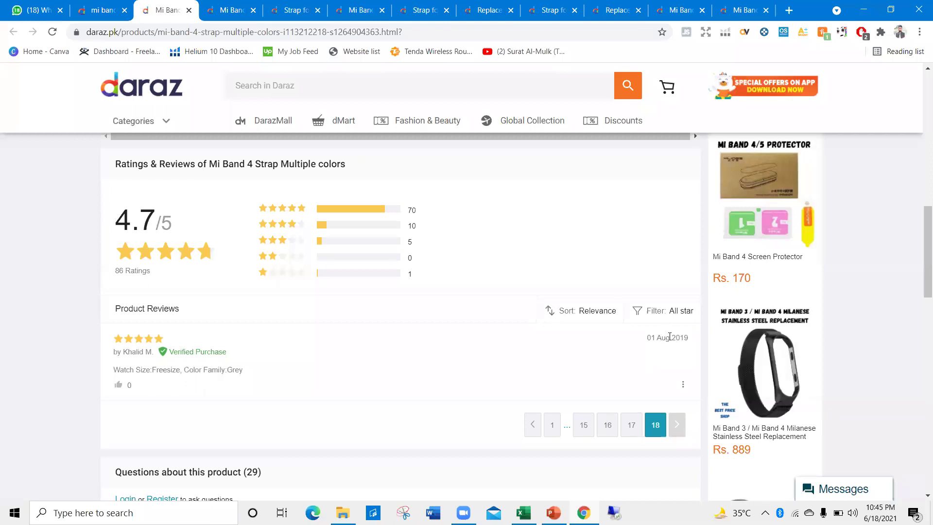
# Enter "22 montshs" under Listing Age (Months) of Competitor with Highest Reviews in the workbook's Personal Data sheet.
pyautogui.hotkey('alt', 'Tab')
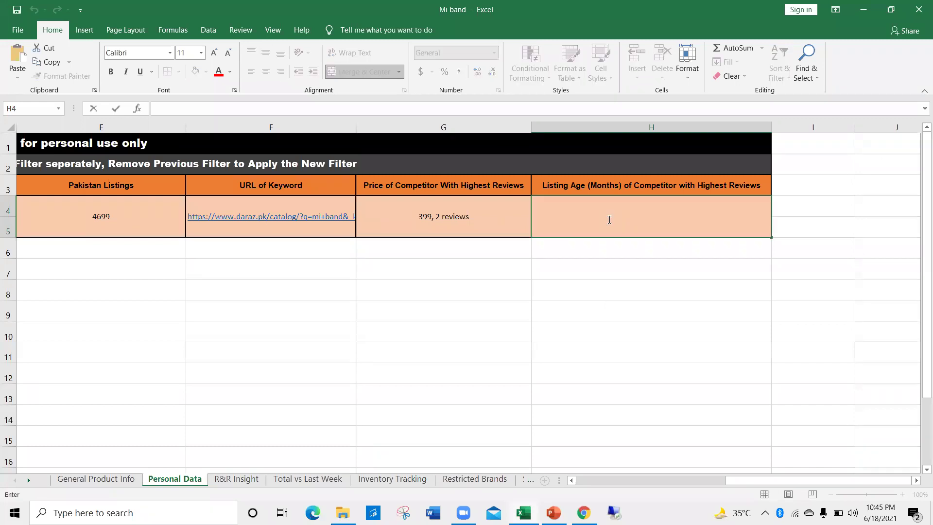
pyautogui.write('22 montshs')
pyautogui.hotkey('ctrl', 'Return')
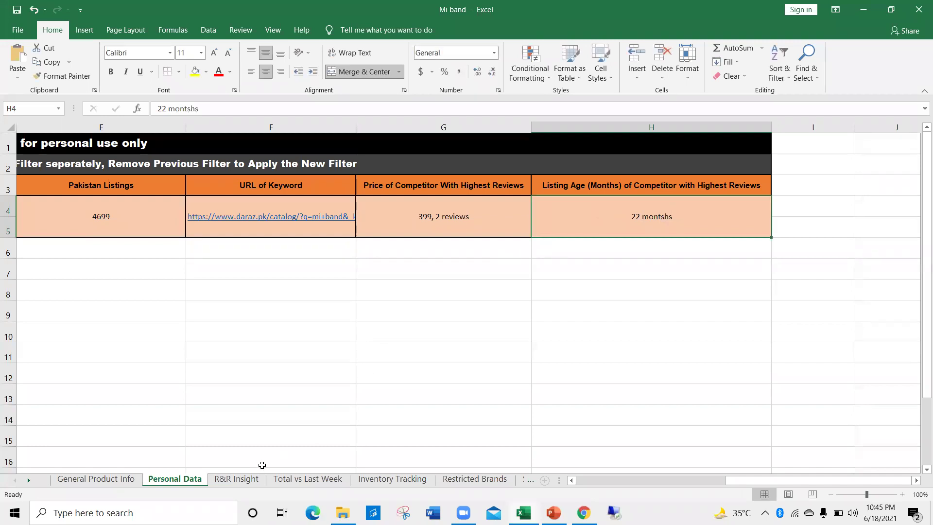
# Copy the listing title Mi Band 4 Strap Multiple colors from Daraz into the Keyword cell of Sr. No 1 in the R&R Insight sheet.
pyautogui.click(244, 482)
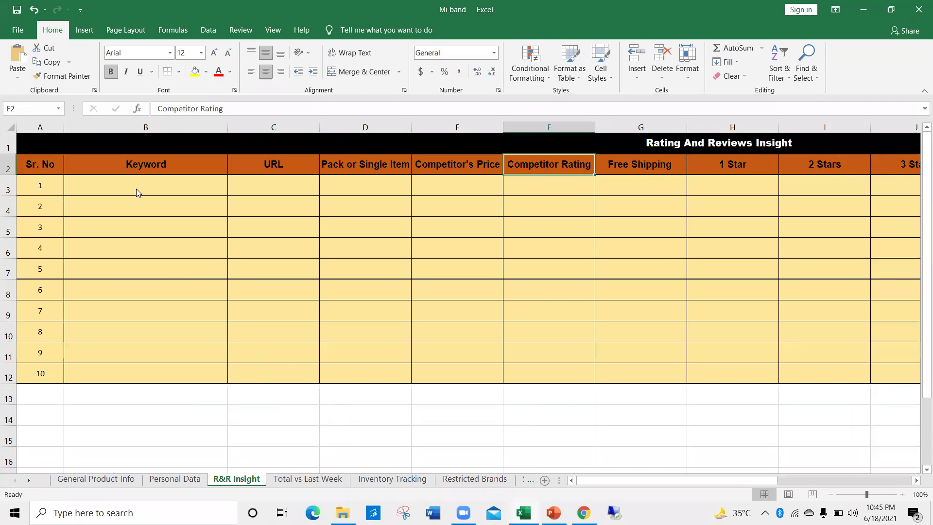
pyautogui.hotkey('alt', 'Tab')
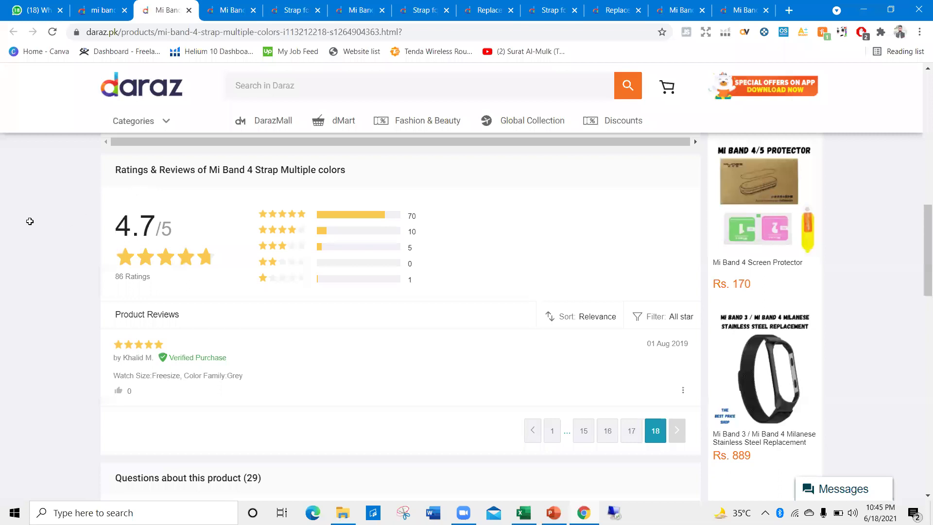
pyautogui.hotkey('alt', 'Tab')
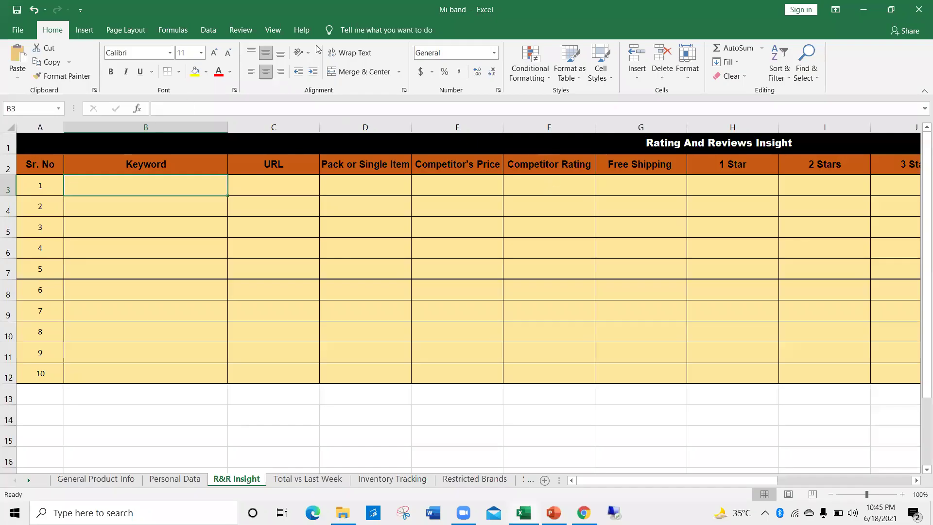
pyautogui.hotkey('alt', 'Tab')
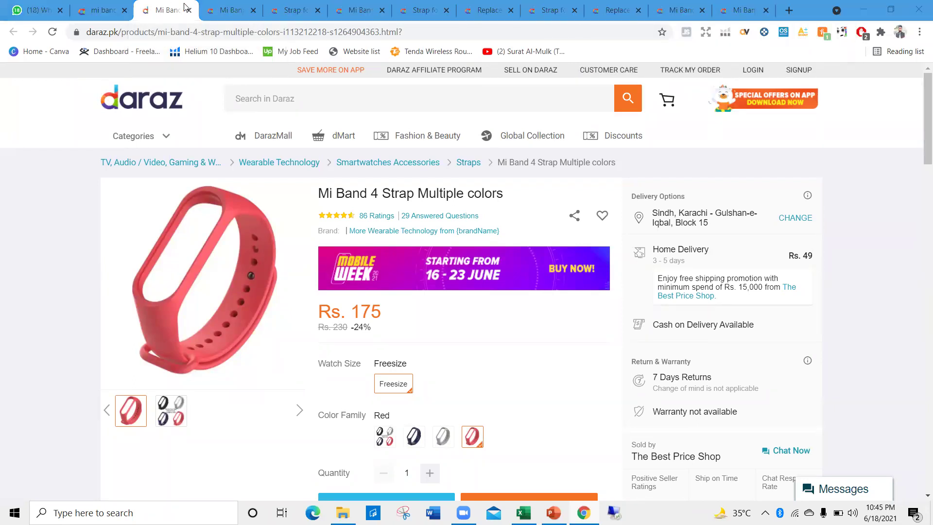
pyautogui.hotkey('alt', 'Tab')
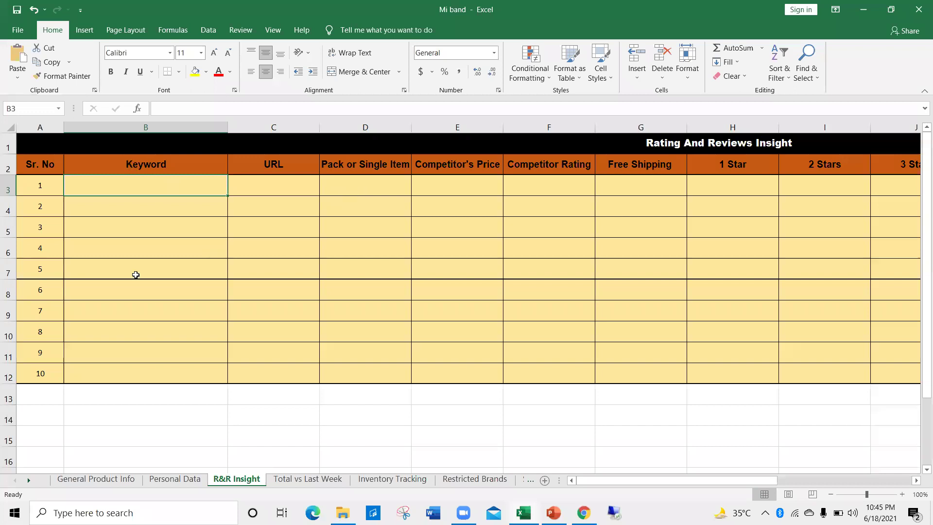
pyautogui.hotkey('alt', 'Tab')
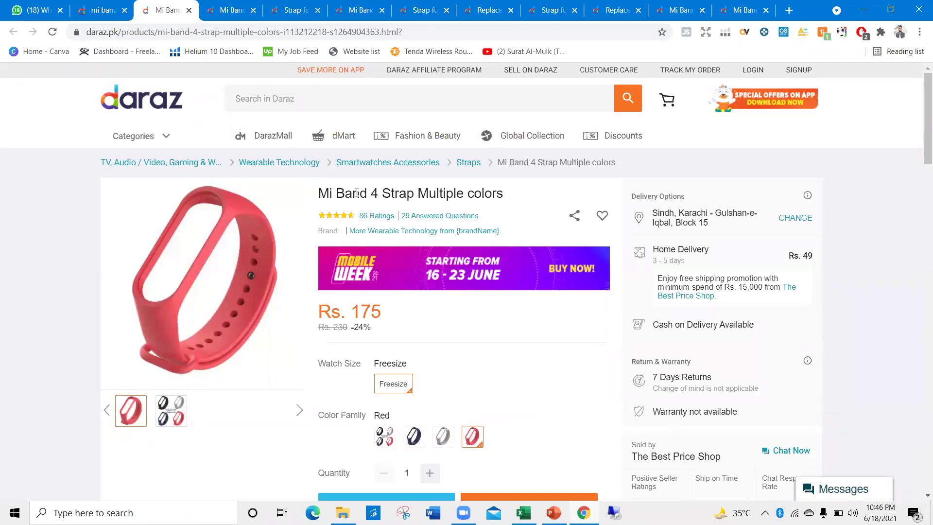
pyautogui.moveTo(318, 193); pyautogui.dragTo(551, 196)
pyautogui.hotkey('ctrl', 'c')
pyautogui.hotkey('alt', 'Tab')
pyautogui.click(155, 185)
pyautogui.hotkey('ctrl', 'v')
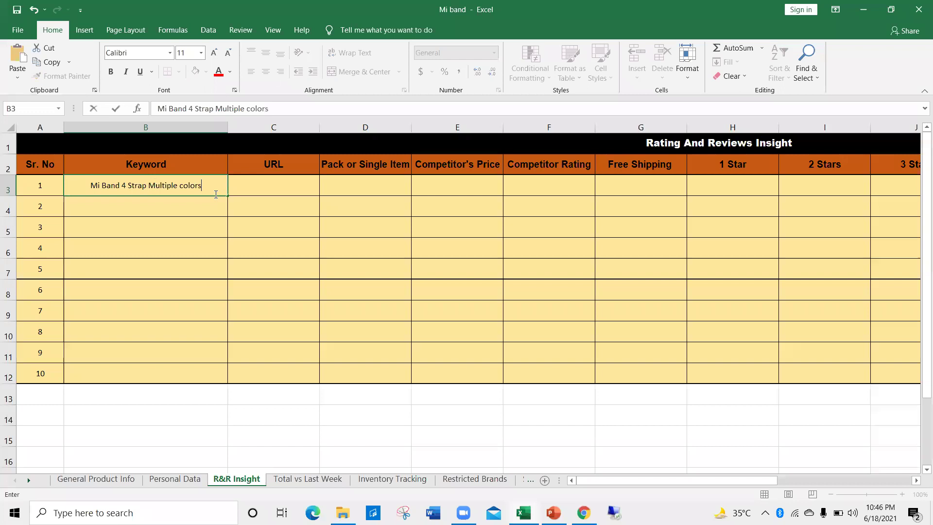
# Copy the address of the Mi Band 4 Strap Multiple colors listing from Daraz into the URL cell of Sr. No 1.
pyautogui.hotkey('alt', 'Tab')
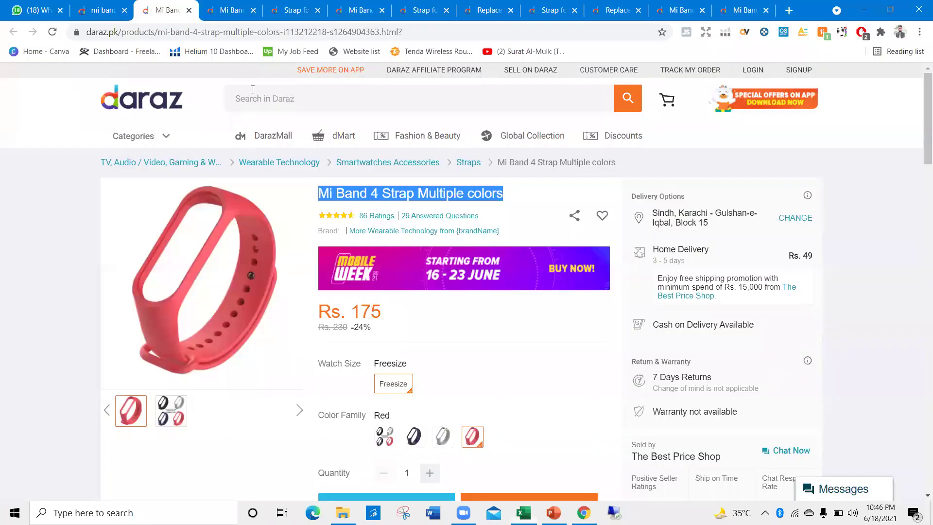
pyautogui.click(225, 32)
pyautogui.hotkey('ctrl', 'c')
pyautogui.hotkey('alt', 'Tab')
pyautogui.doubleClick(235, 183)
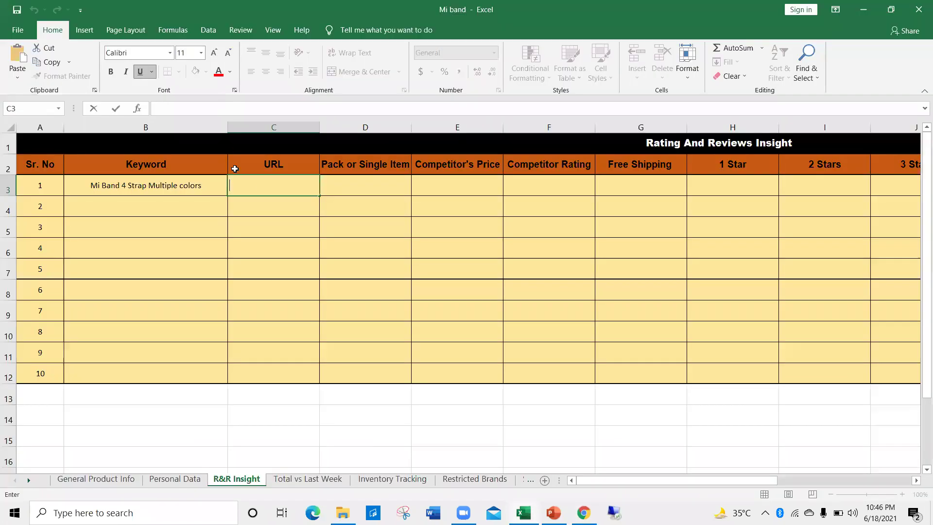
pyautogui.hotkey('ctrl', 'v')
pyautogui.press('Return')
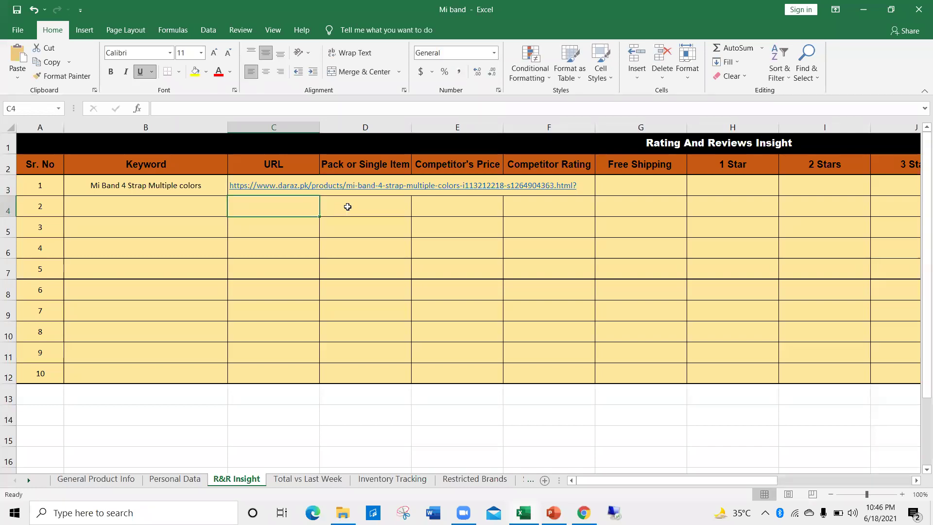
# Open the Daraz link in the URL cell of Sr. No 1 to check it, and return to the workbook.
pyautogui.click(335, 202)
pyautogui.click(309, 192)
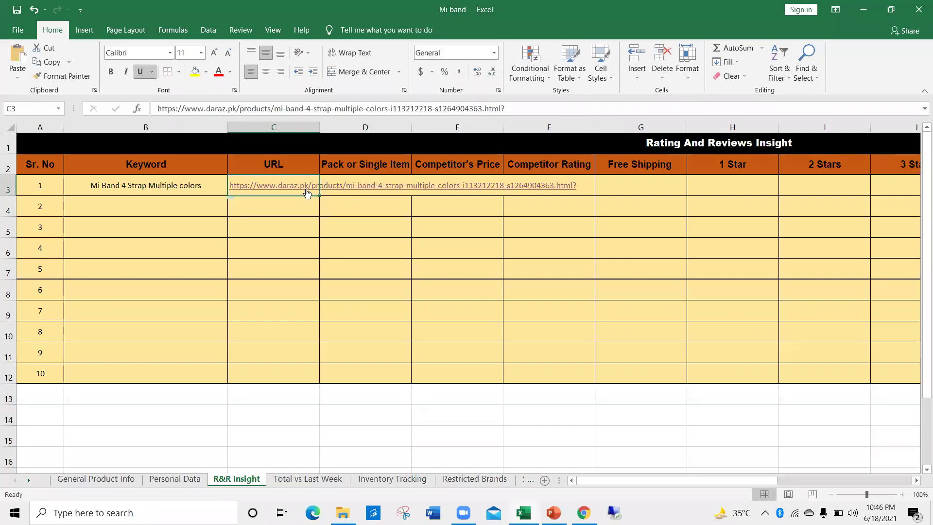
pyautogui.click(306, 191)
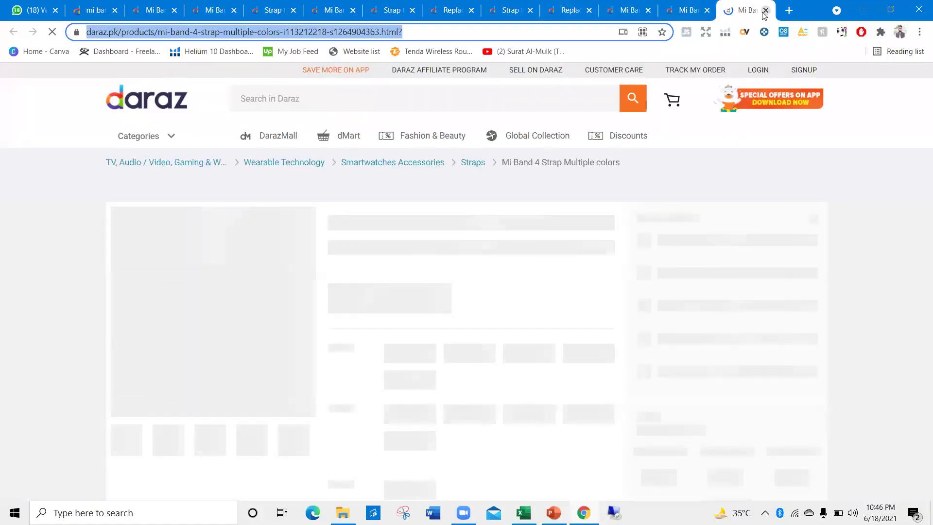
pyautogui.hotkey('alt', 'Tab')
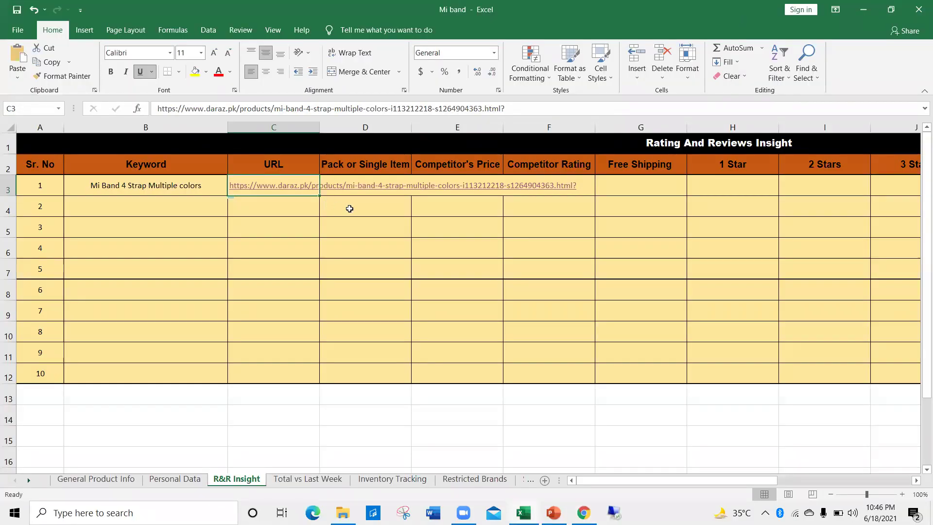
pyautogui.rightClick(298, 189)
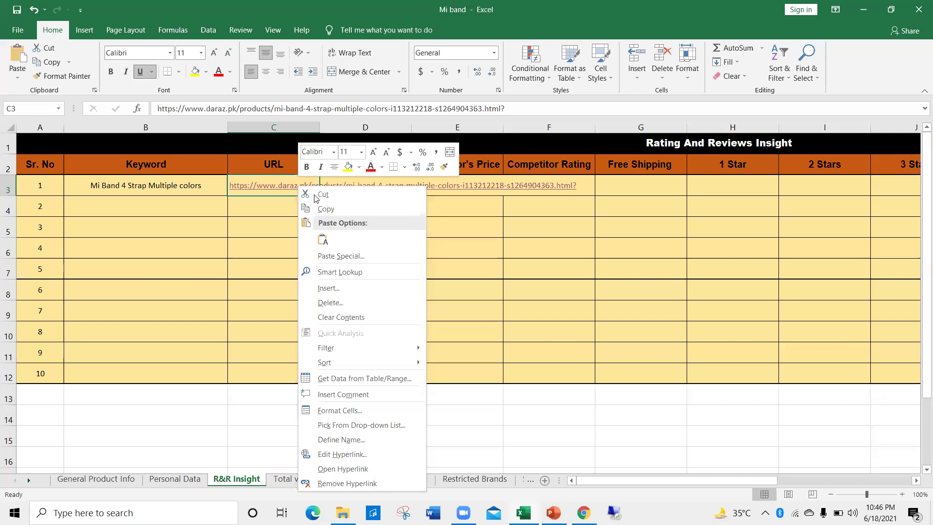
pyautogui.click(330, 302)
pyautogui.click(357, 355)
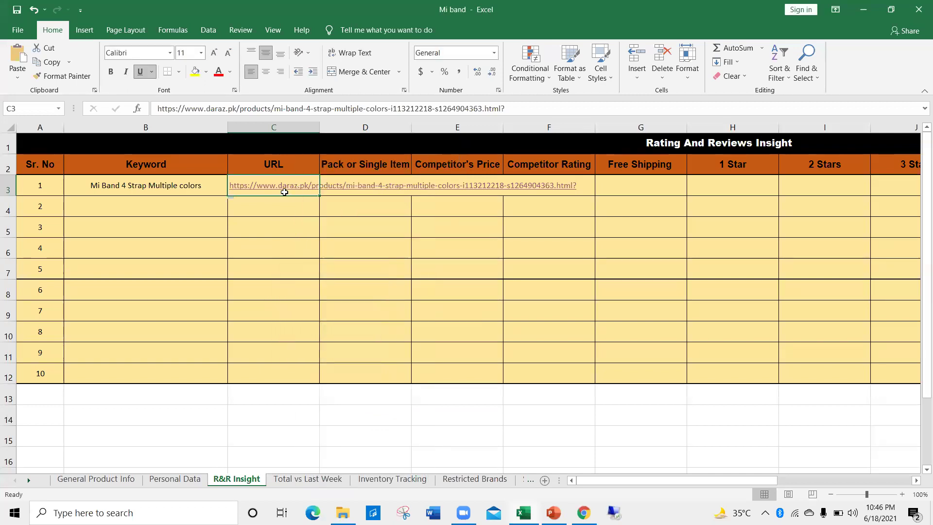
# Copy the full listing address in the URL cell of Sr. No 1 and clear the cell's contents.
pyautogui.doubleClick(280, 183)
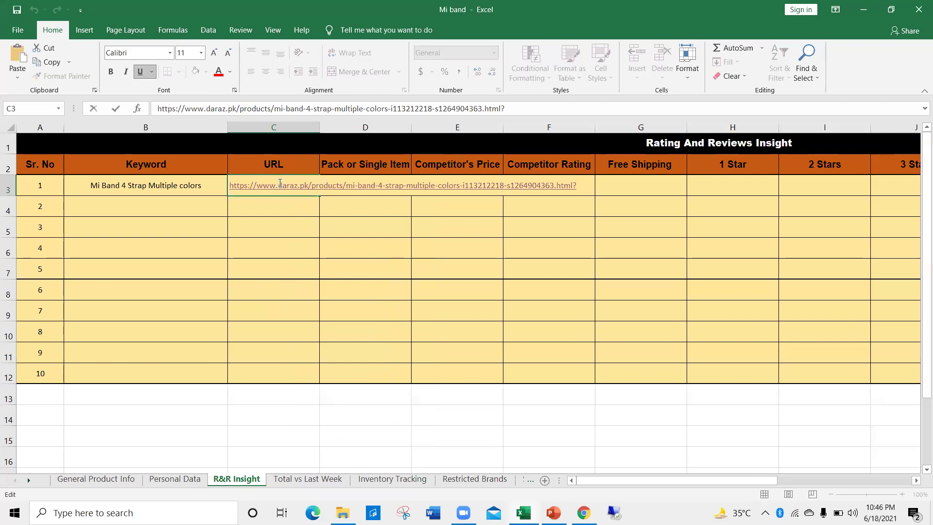
pyautogui.moveTo(577, 191); pyautogui.dragTo(213, 182)
pyautogui.hotkey('ctrl', 'c')
pyautogui.press('BackSpace')
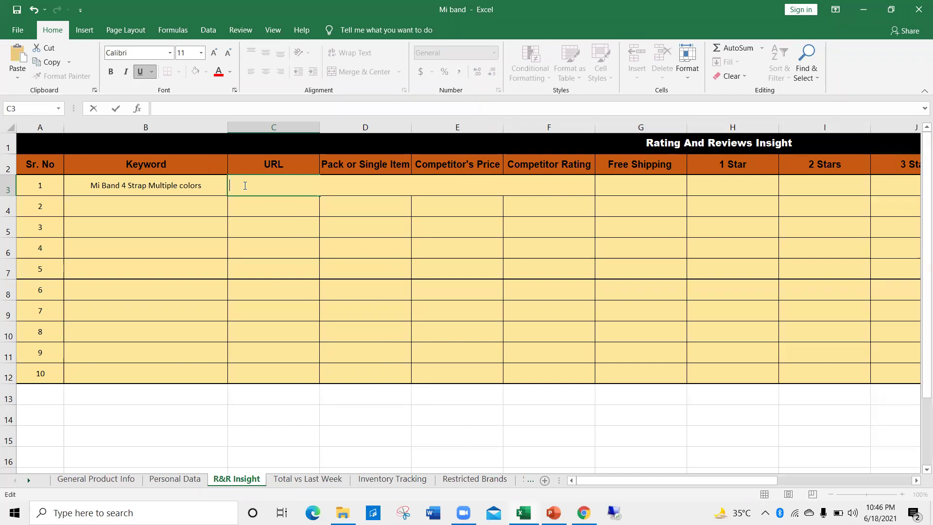
pyautogui.click(253, 206)
pyautogui.click(273, 181)
pyautogui.rightClick(282, 159)
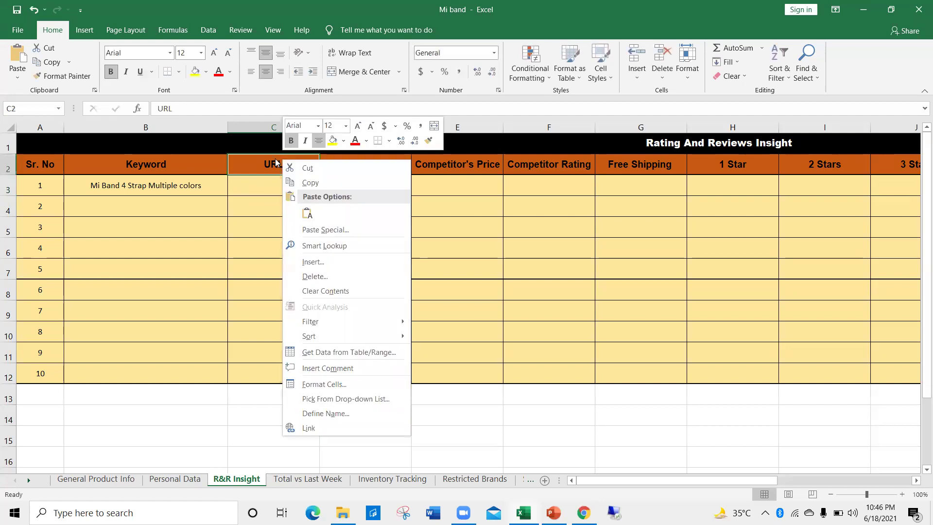
pyautogui.rightClick(261, 127)
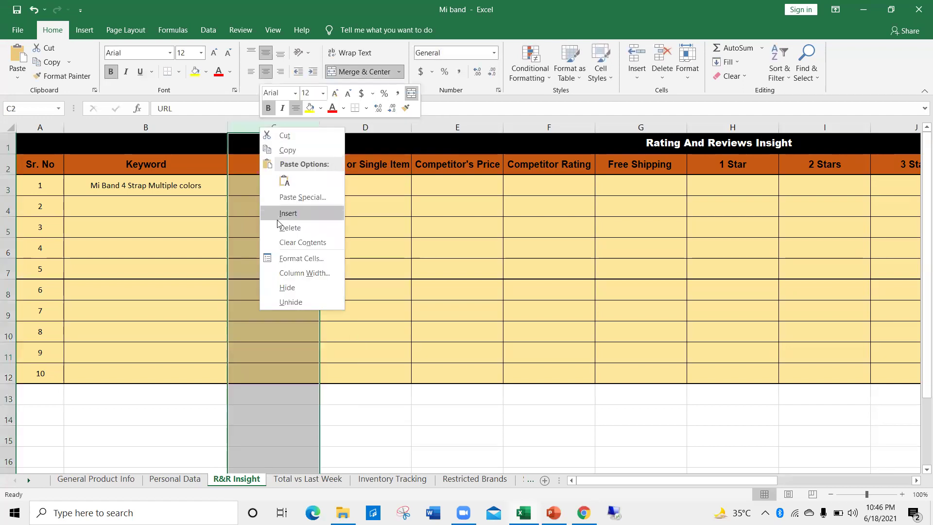
pyautogui.press('Escape')
pyautogui.click(255, 157)
pyautogui.click(256, 145)
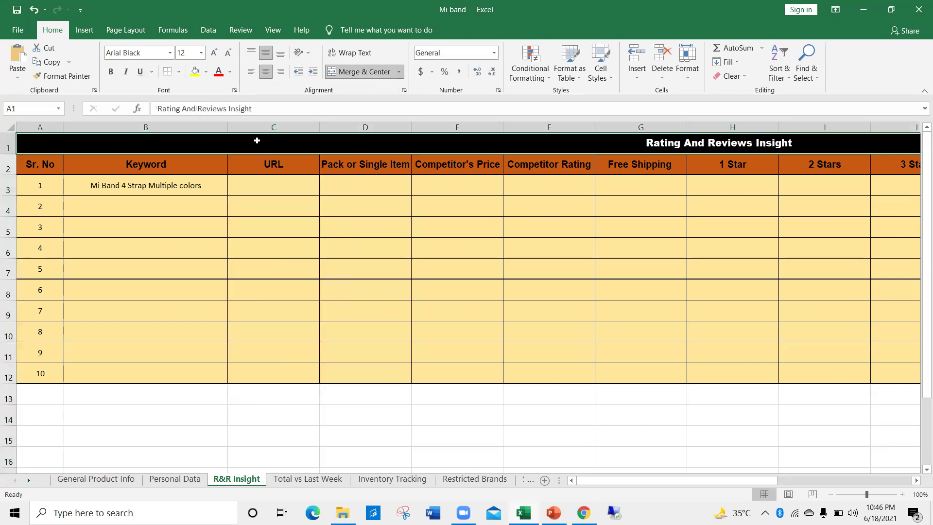
pyautogui.click(260, 128)
pyautogui.rightClick(260, 129)
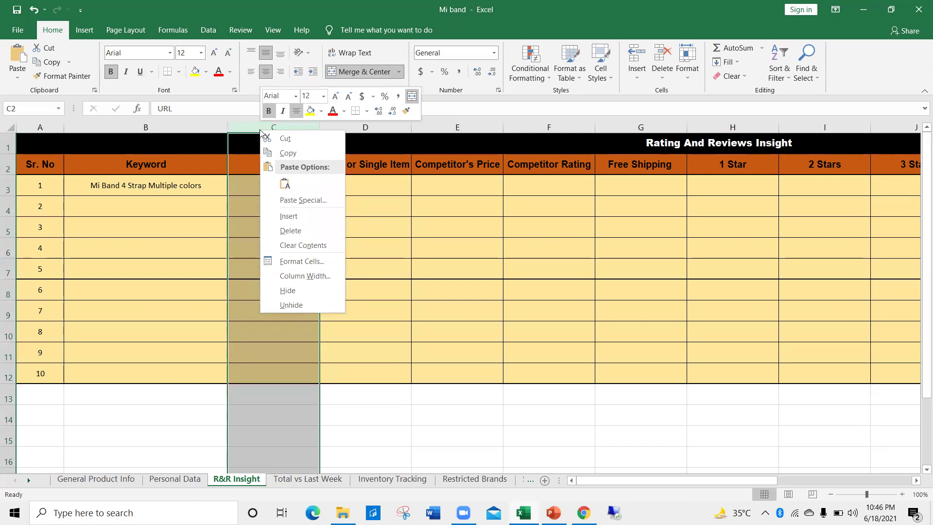
pyautogui.click(246, 154)
pyautogui.click(252, 181)
pyautogui.rightClick(252, 184)
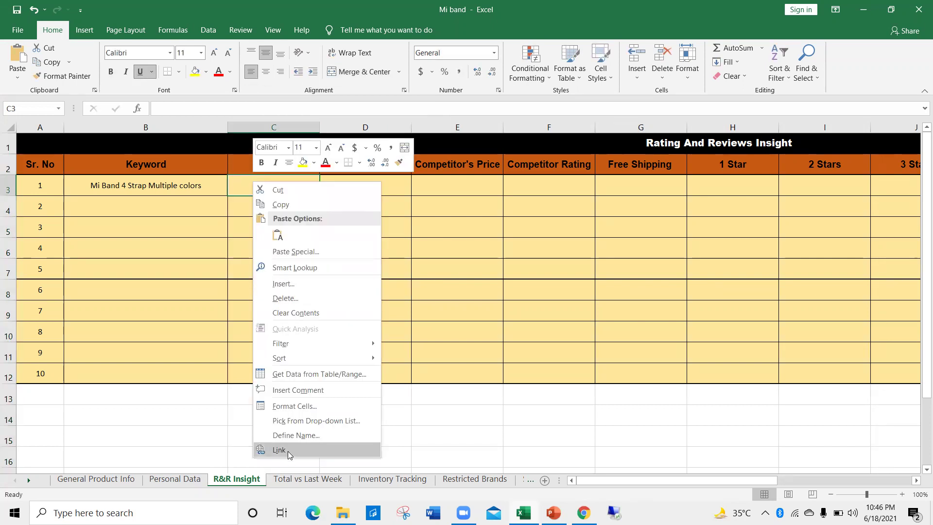
pyautogui.click(246, 181)
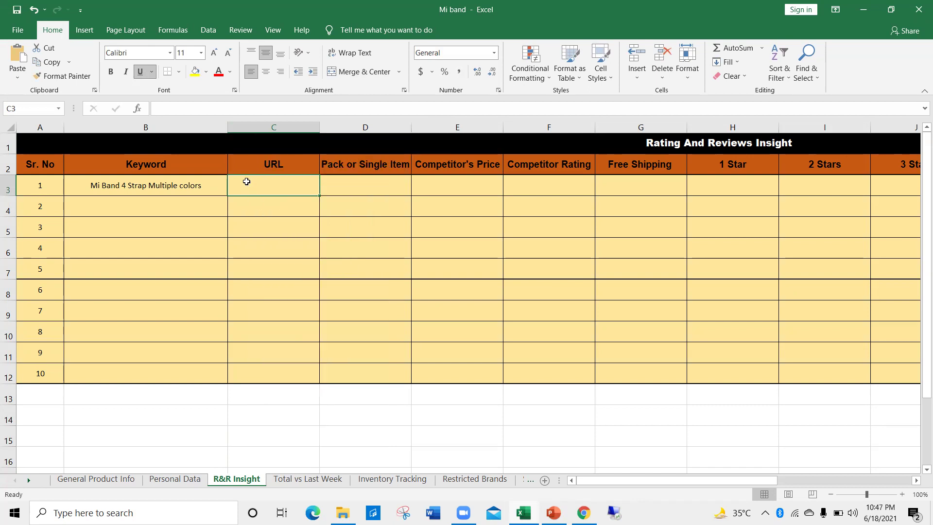
# Paste the copied Daraz listing address back into the URL cell of Sr. No 1.
pyautogui.doubleClick(247, 181)
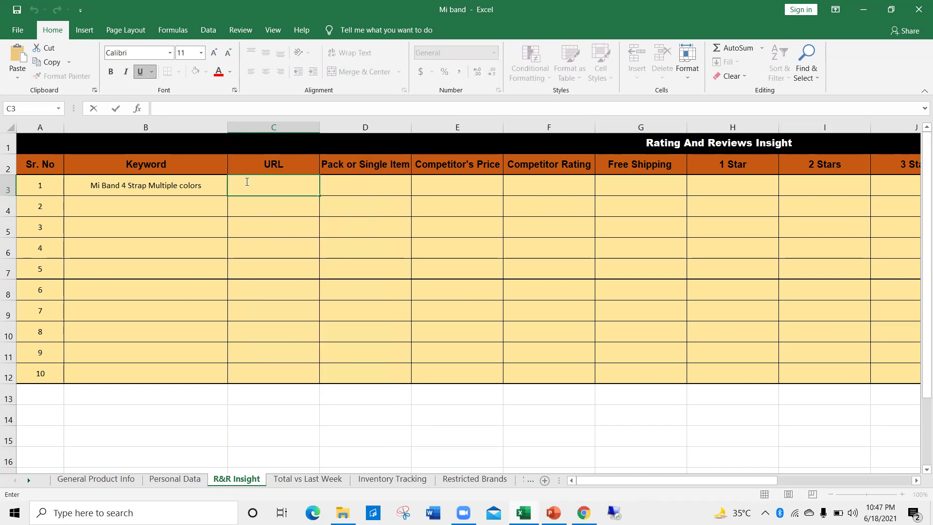
pyautogui.hotkey('ctrl', 'v')
pyautogui.click(267, 205)
pyautogui.click(339, 204)
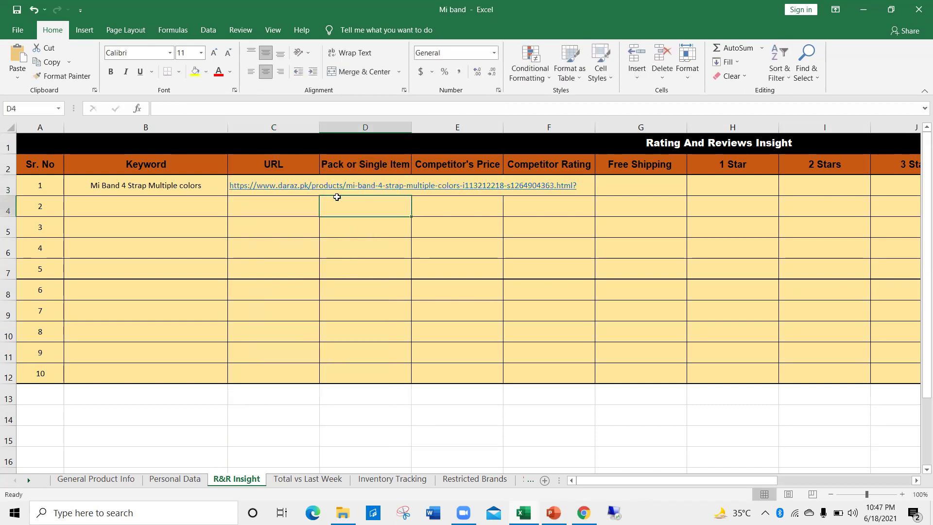
# Remove the hyperlink from the Daraz address in the URL cell of Sr. No 1.
pyautogui.click(321, 185)
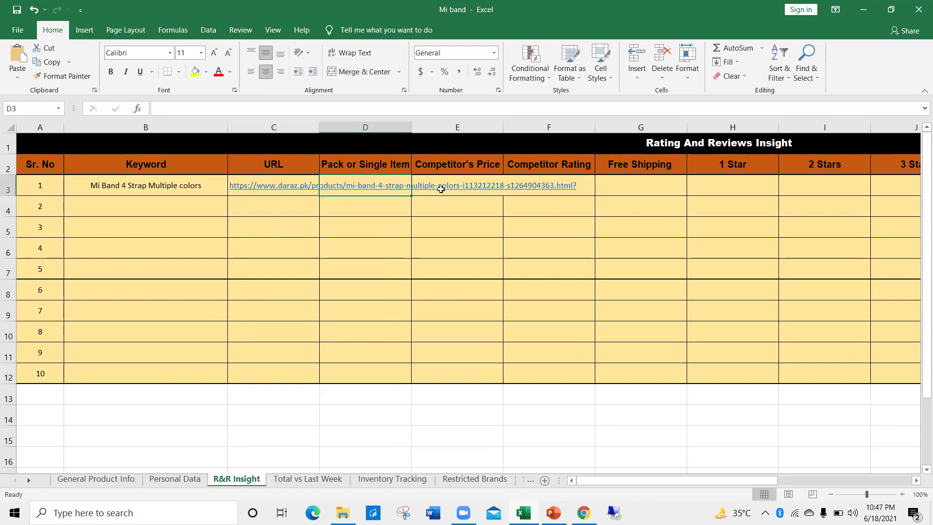
pyautogui.rightClick(340, 189)
pyautogui.rightClick(284, 189)
pyautogui.rightClick(268, 184)
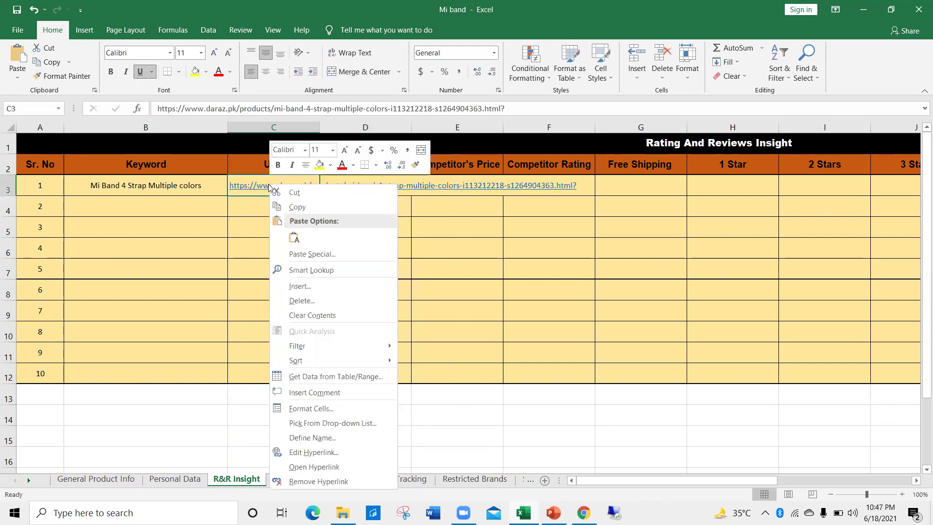
pyautogui.click(311, 481)
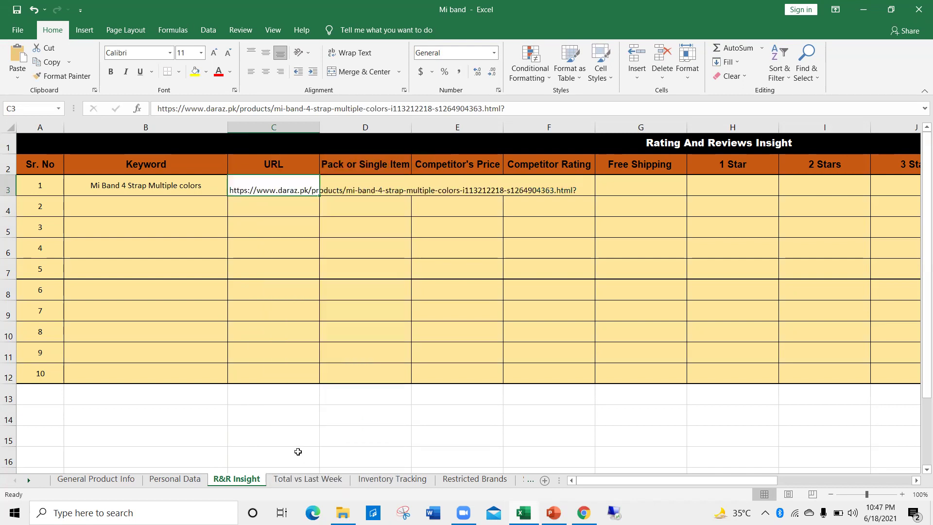
# Try to clear the overflowing address text from the Competitor's Price and Competitor Rating cells of Sr. No 1.
pyautogui.click(354, 193)
pyautogui.click(489, 185)
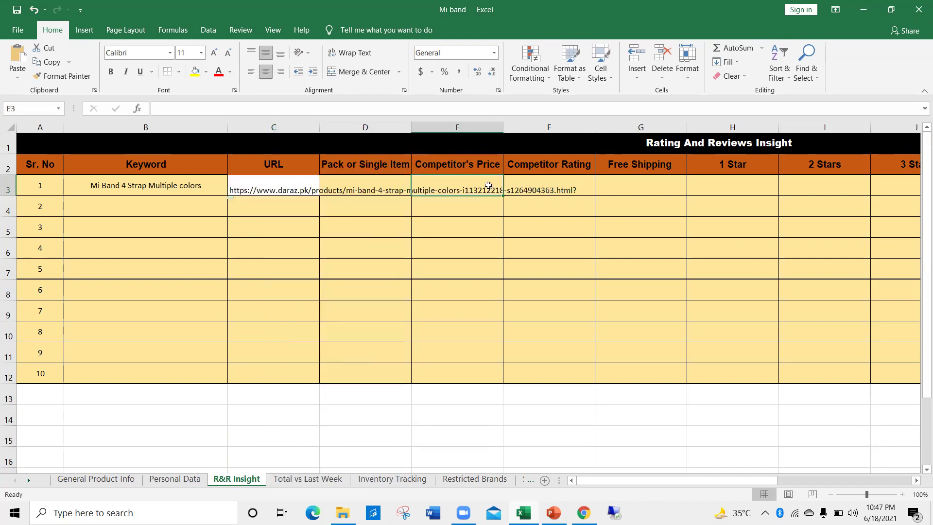
pyautogui.click(365, 186)
pyautogui.click(449, 184)
pyautogui.press('BackSpace')
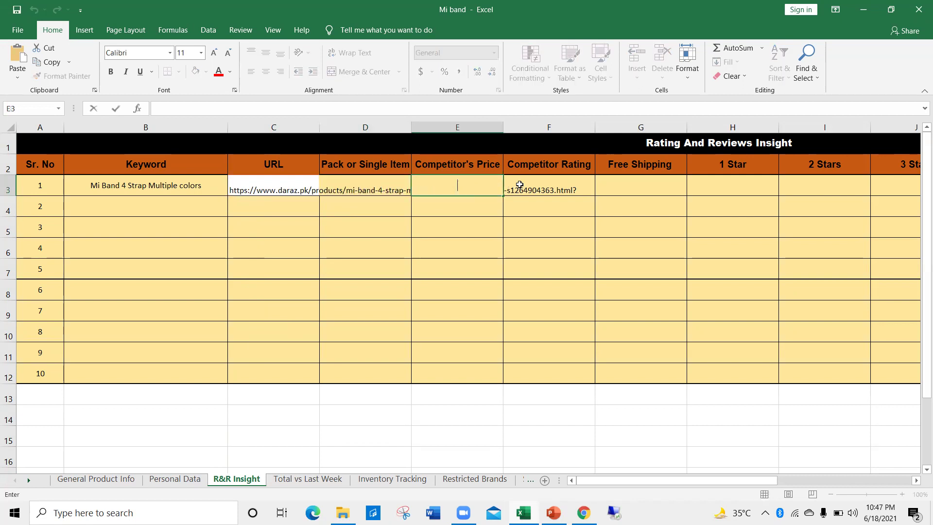
pyautogui.click(544, 185)
pyautogui.press('BackSpace')
# Re-enter the address in the URL cell of Sr. No 1 as a link, open it, and return to the workbook.
pyautogui.click(311, 185)
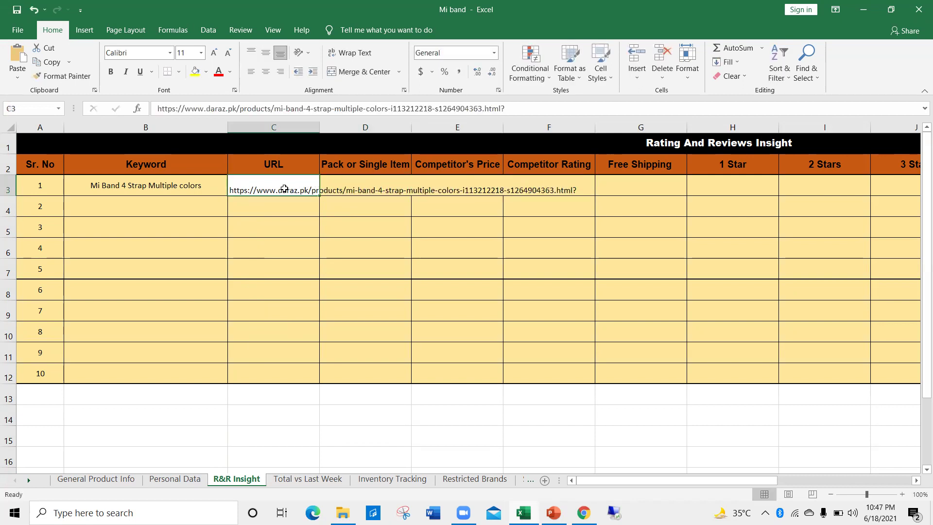
pyautogui.click(378, 112)
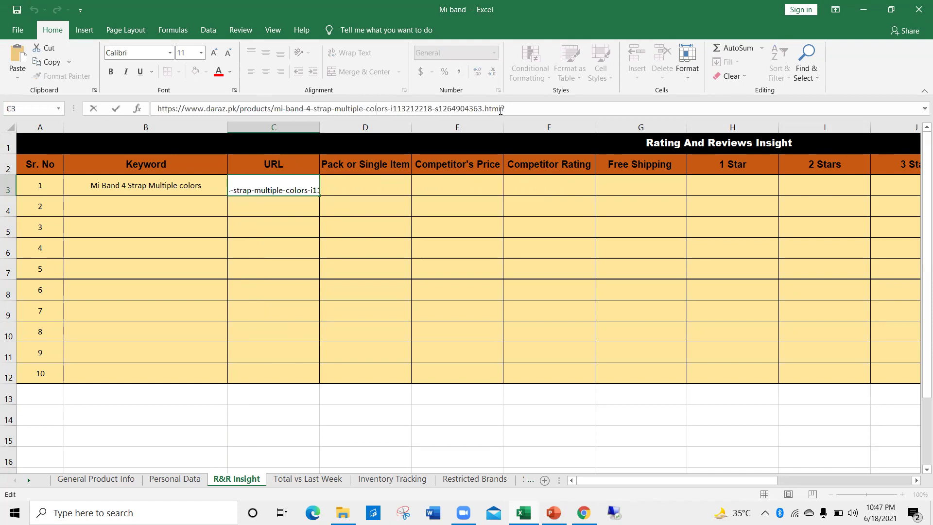
pyautogui.press('Return')
pyautogui.click(287, 186)
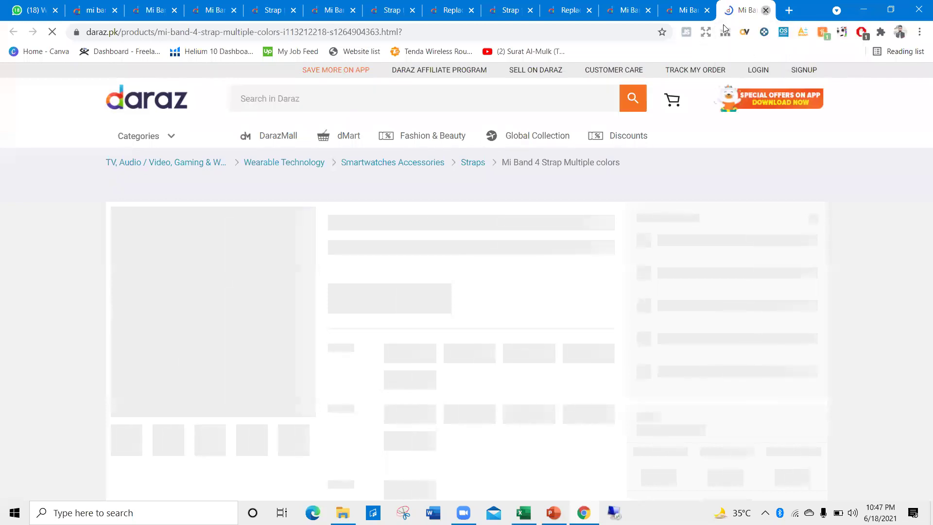
pyautogui.hotkey('alt', 'Tab')
# Delete the whole Daraz address from the URL cell of Sr. No 1.
pyautogui.click(397, 113)
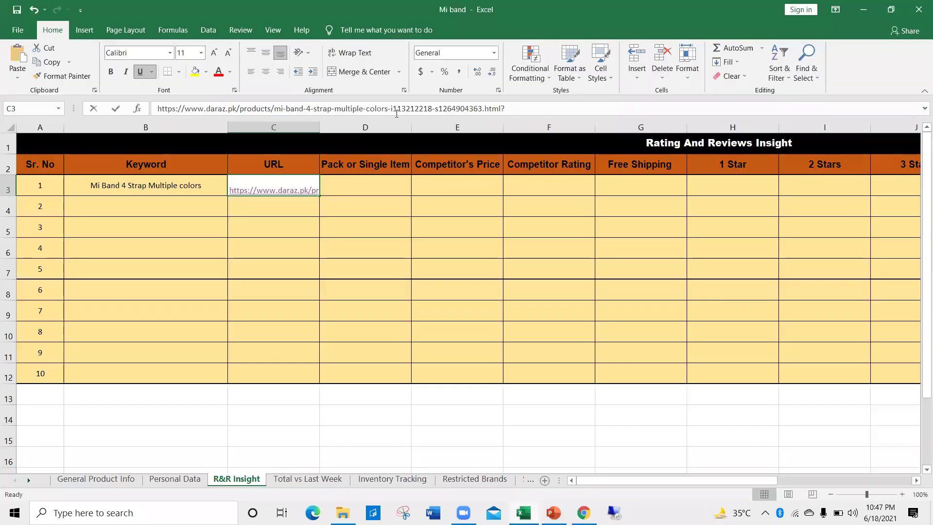
pyautogui.click(511, 106)
pyautogui.moveTo(512, 106); pyautogui.dragTo(156, 108)
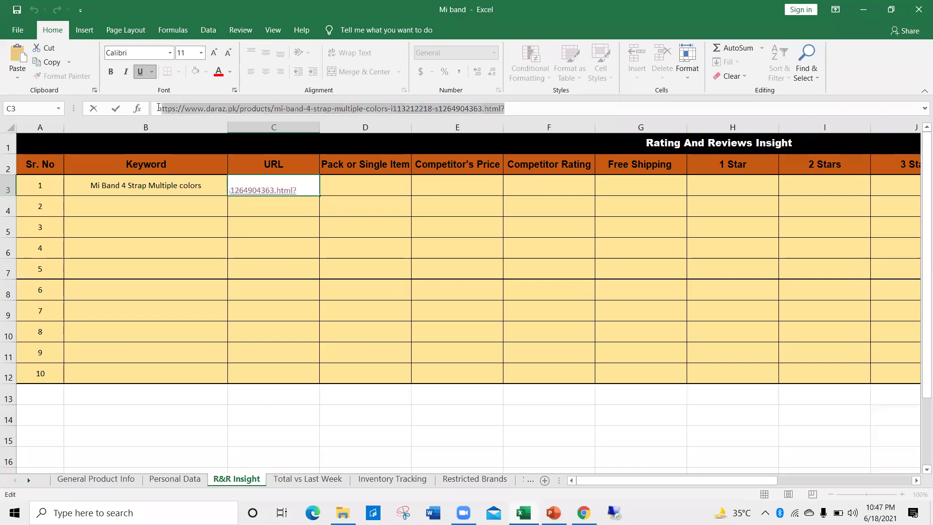
pyautogui.press('Delete')
pyautogui.click(349, 198)
# Set the font colour and the fill of the empty URL cell of Sr. No 1 to light gold, matching the table.
pyautogui.click(287, 187)
pyautogui.rightClick(285, 187)
pyautogui.click(281, 187)
pyautogui.click(231, 73)
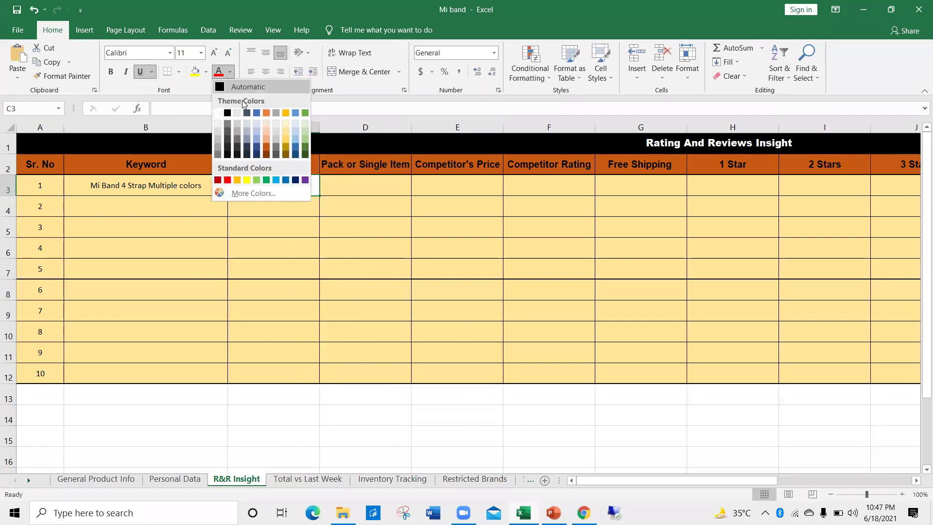
pyautogui.click(285, 130)
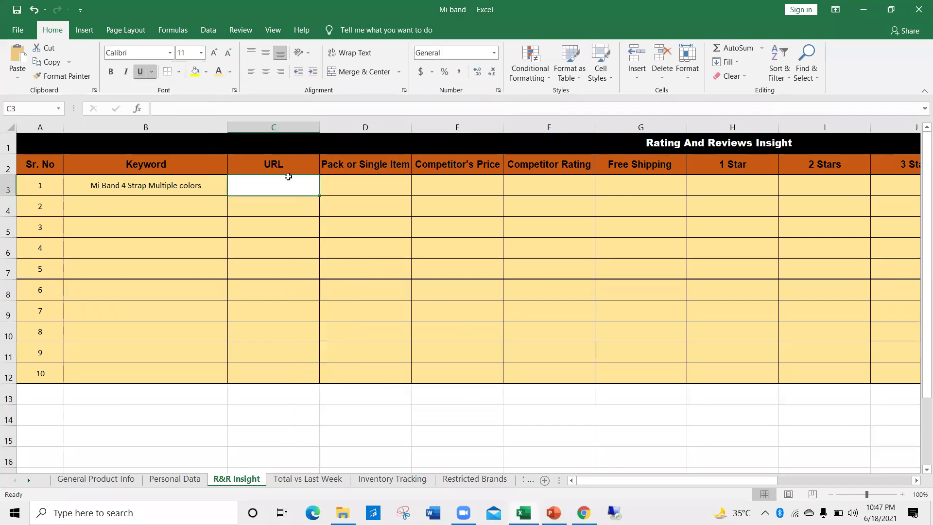
pyautogui.click(206, 72)
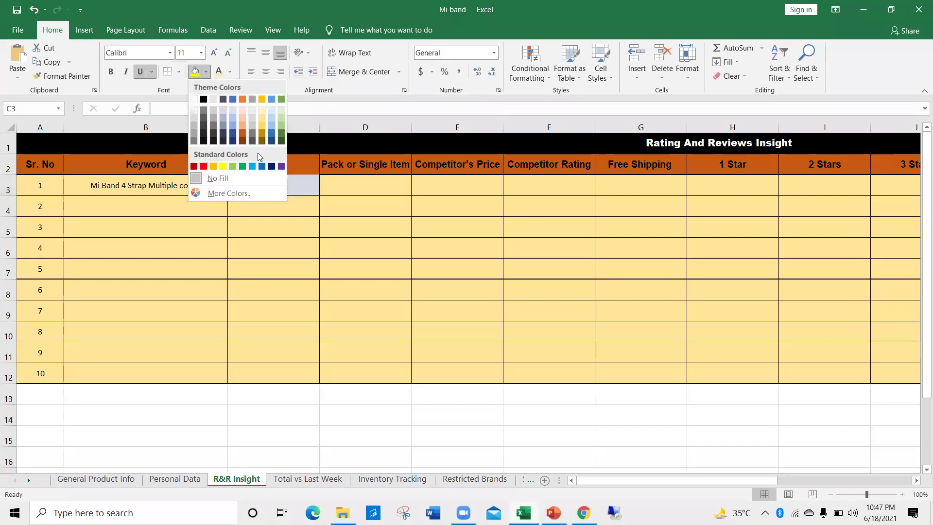
pyautogui.click(261, 118)
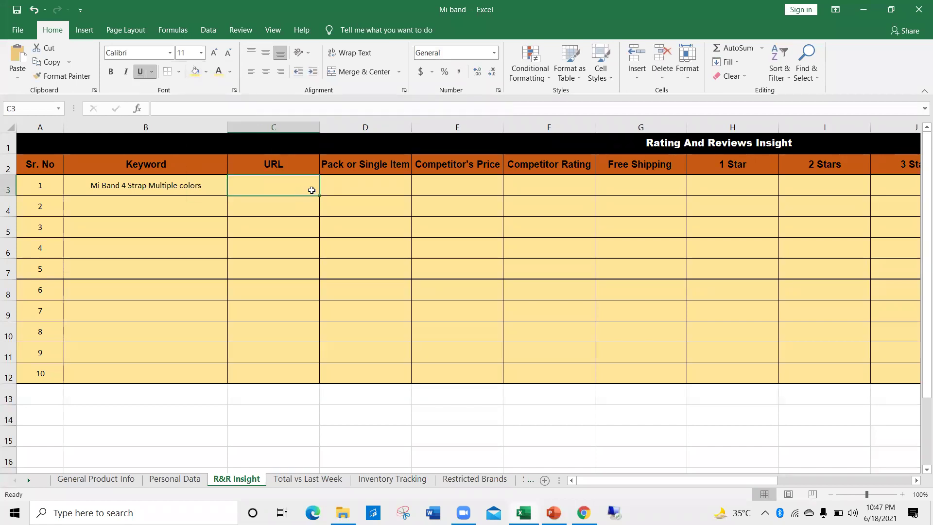
# Switch to Chrome to view the Mi Band 4 Strap Multiple colors listing on Daraz, and return to the workbook.
pyautogui.click(328, 188)
pyautogui.click(293, 187)
pyautogui.hotkey('alt', 'Tab')
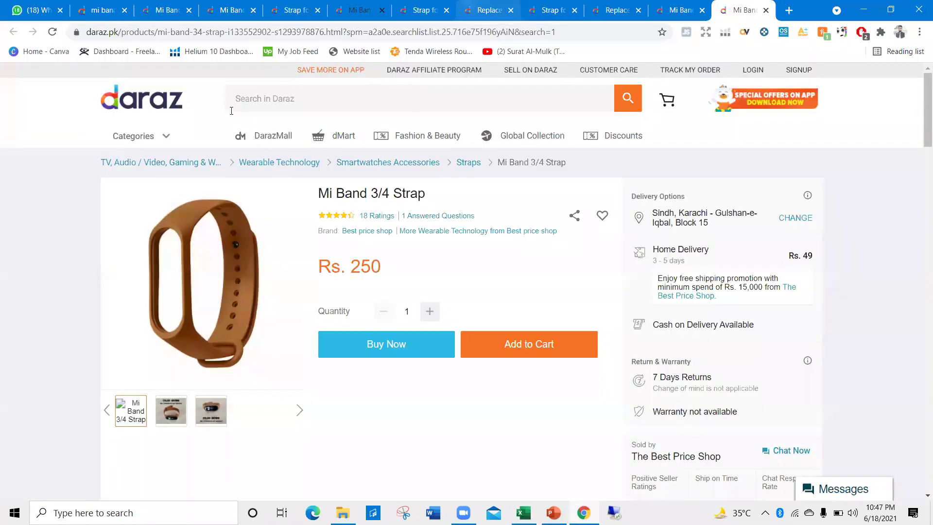
pyautogui.hotkey('ctrl', '3')
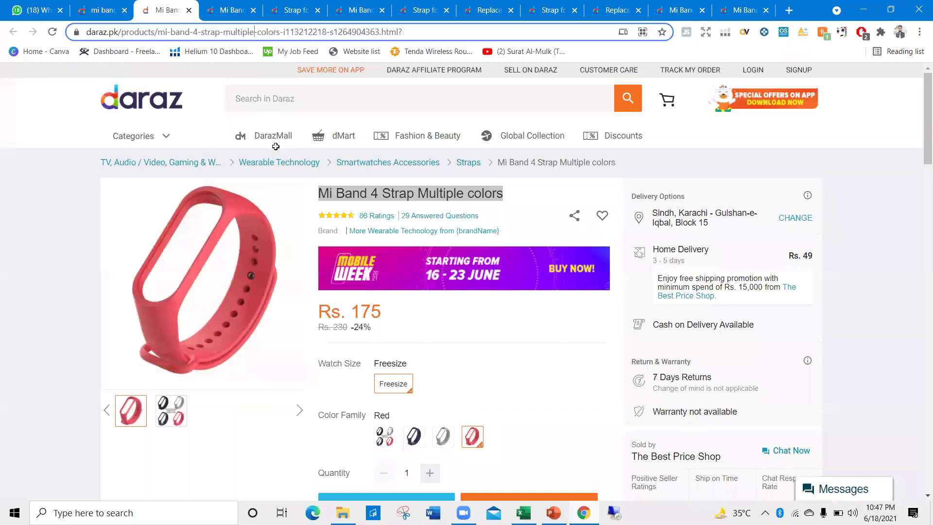
pyautogui.hotkey('alt', 'Tab')
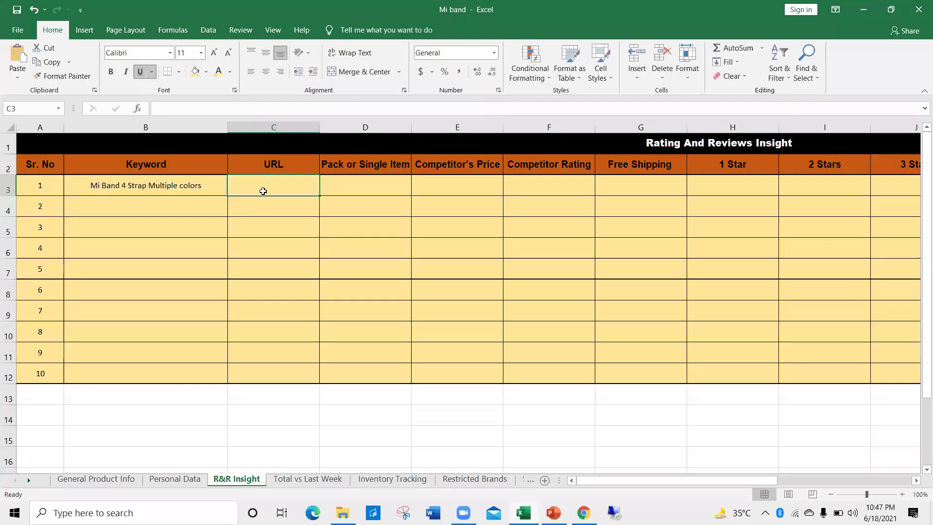
# Enter "signel" under Pack or Single Item and the Daraz price 175 under Competitor's Price for Sr. No 1.
pyautogui.doubleClick(339, 184)
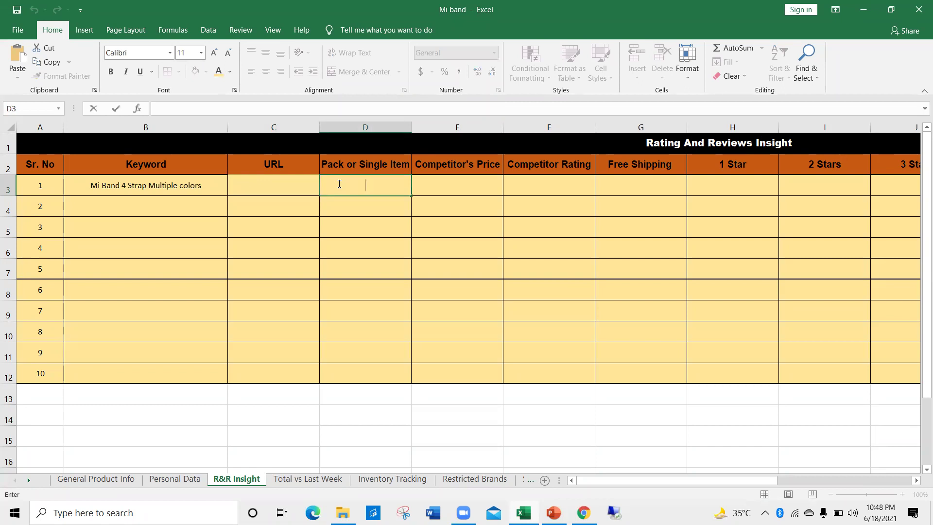
pyautogui.write('signel')
pyautogui.click(439, 187)
pyautogui.hotkey('alt', 'Tab')
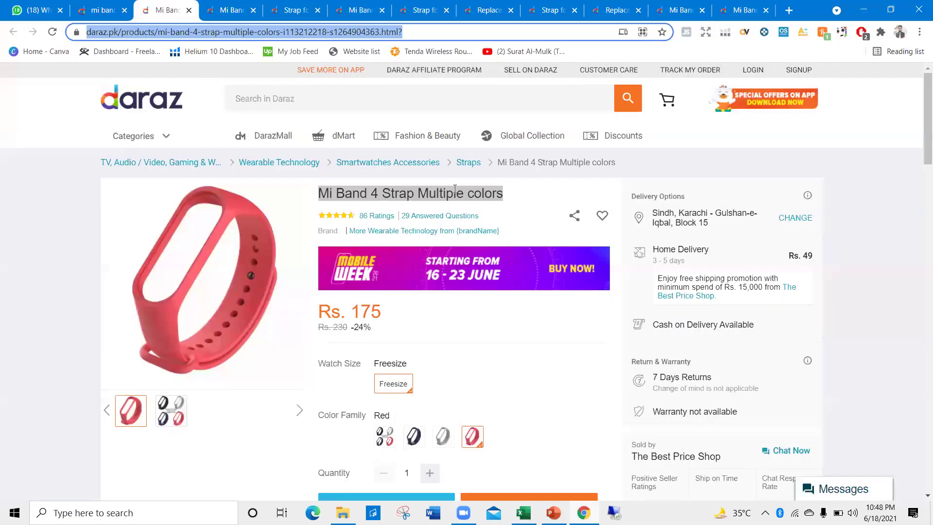
pyautogui.hotkey('alt', 'Tab')
pyautogui.write('175')
# Look up the listing's rating on Daraz and enter "4./5" under Competitor Rating for Sr. No 1.
pyautogui.click(544, 188)
pyautogui.hotkey('alt', 'Tab')
pyautogui.hotkey('alt', 'Tab')
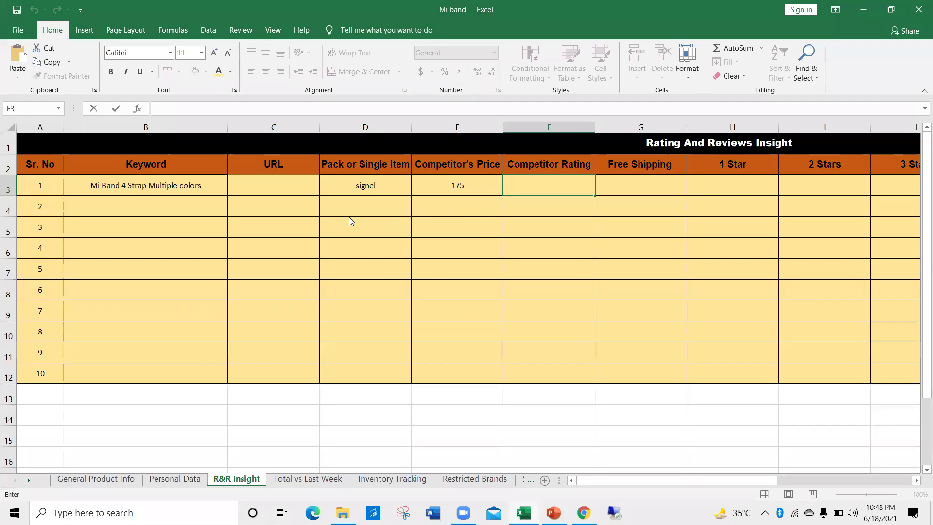
pyautogui.hotkey('alt', 'Tab')
pyautogui.scroll(-10, 248, 234)
pyautogui.hotkey('alt', 'Tab')
pyautogui.write('4./5')
# Check the delivery options of the Mi Band 4 Strap listing on Daraz and enter "no" under Free Shipping for Sr. No 1.
pyautogui.click(616, 186)
pyautogui.hotkey('alt', 'Tab')
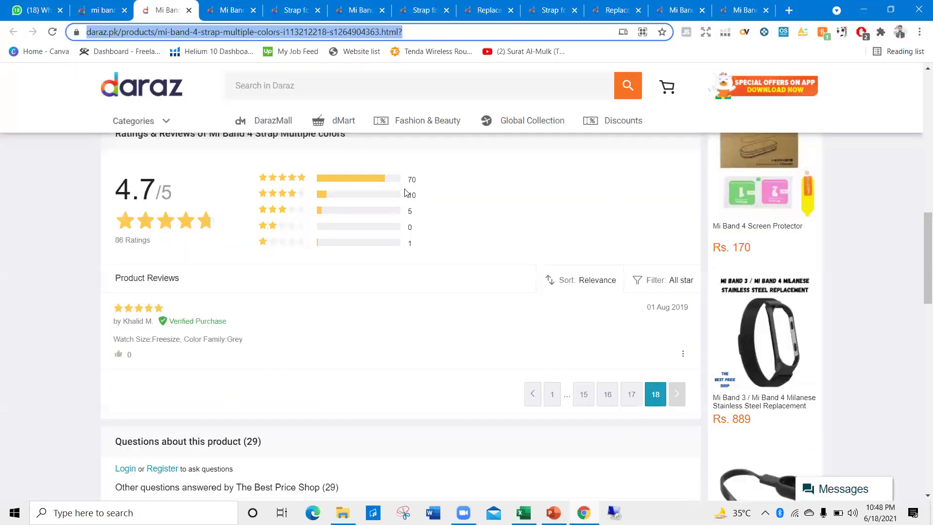
pyautogui.scroll(10, 404, 189)
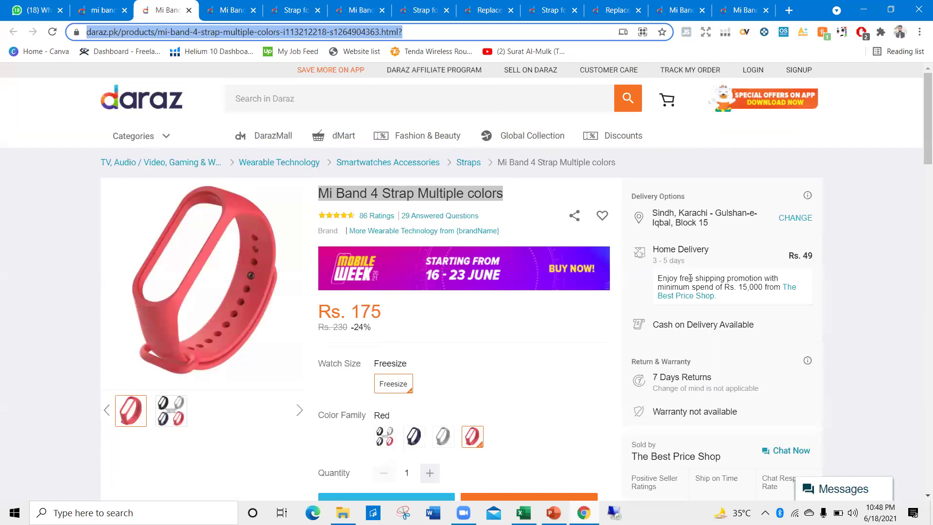
pyautogui.hotkey('alt', 'Tab')
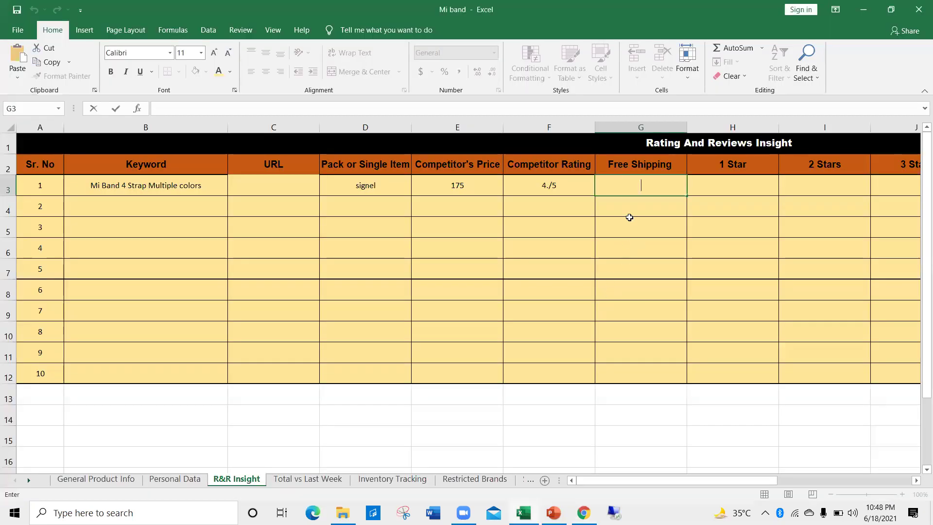
pyautogui.write('no')
# Look up the listing's star breakdown on Daraz and enter 1 under 1 Star and 0 under 2 Stars for Sr. No 1.
pyautogui.click(705, 189)
pyautogui.hotkey('alt', 'Tab')
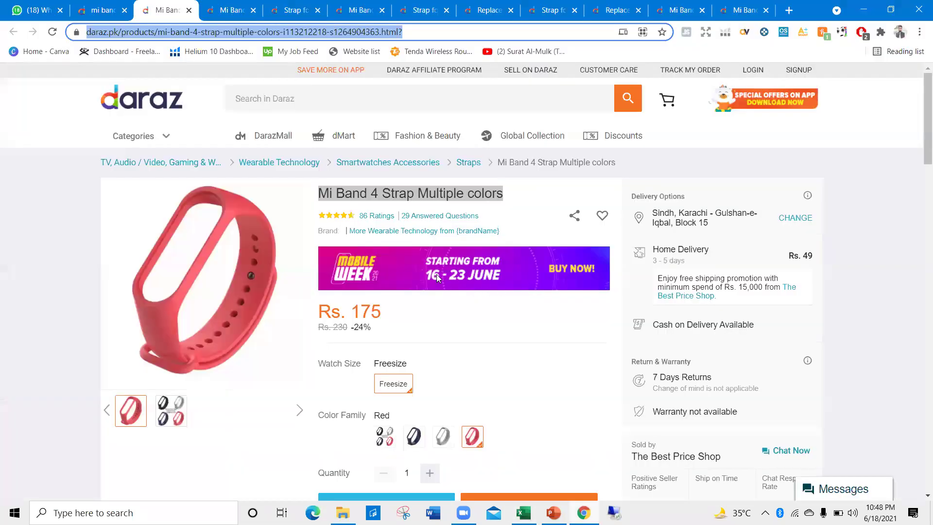
pyautogui.scroll(-10, 436, 276)
pyautogui.scroll(2, 252, 381)
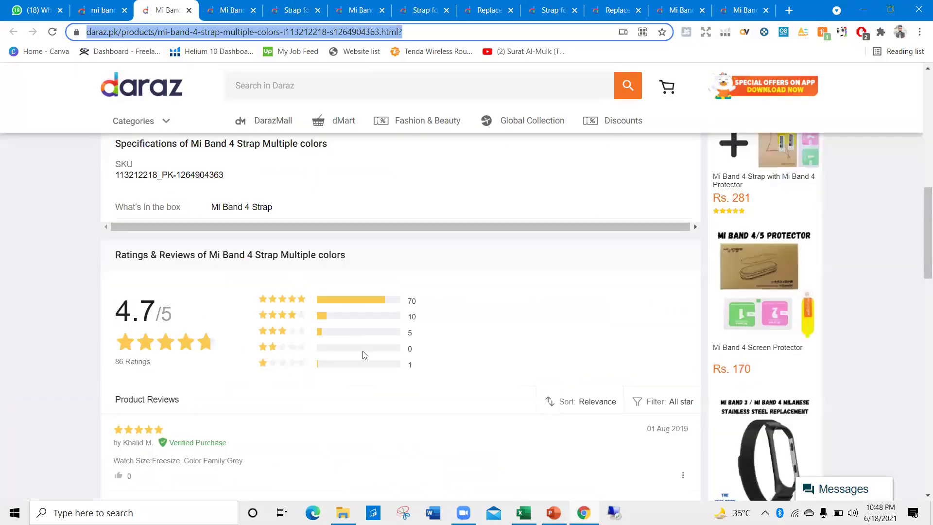
pyautogui.hotkey('alt', 'Tab')
pyautogui.write('1')
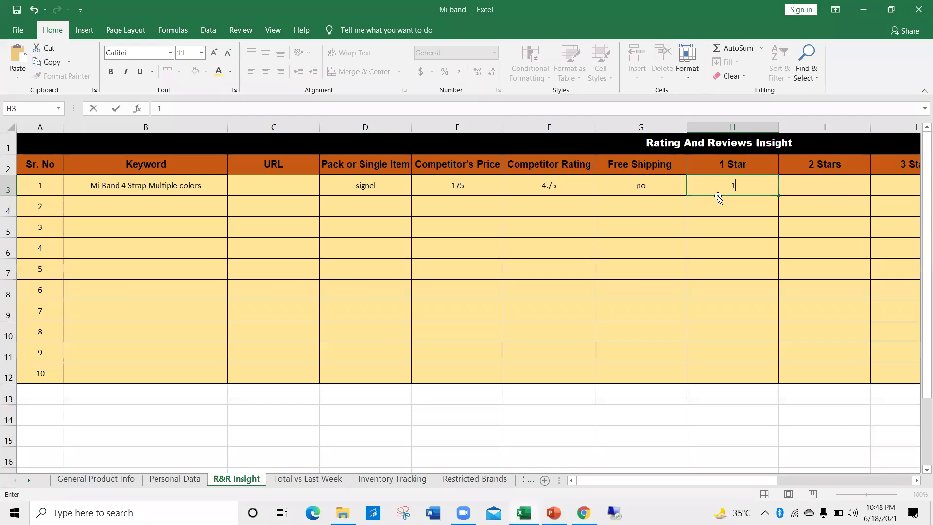
pyautogui.hotkey('alt', 'Tab')
pyautogui.hotkey('alt', 'Tab')
pyautogui.click(804, 181)
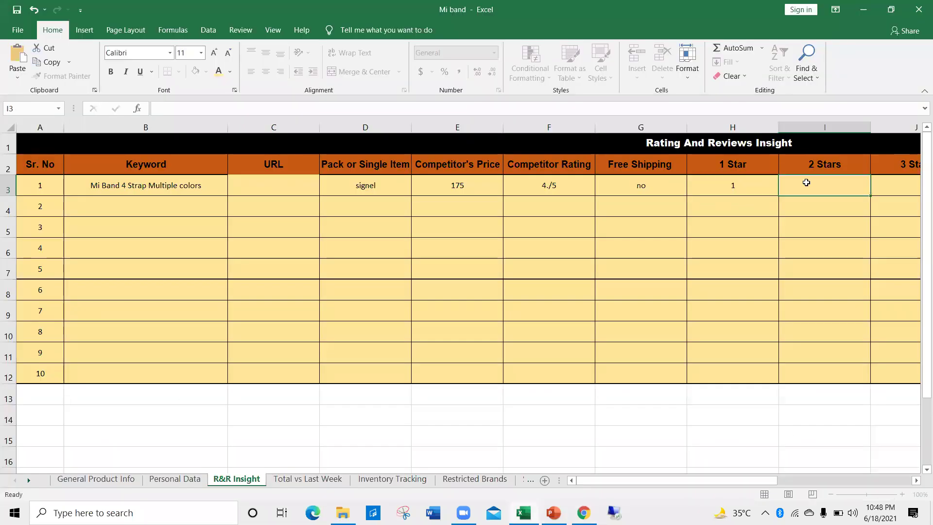
pyautogui.write('0')
# Enter the listing's counts from Daraz for Sr. No 1: 5 under 3 Stars and 10 under 4 Stars.
pyautogui.hotkey('alt', 'Tab')
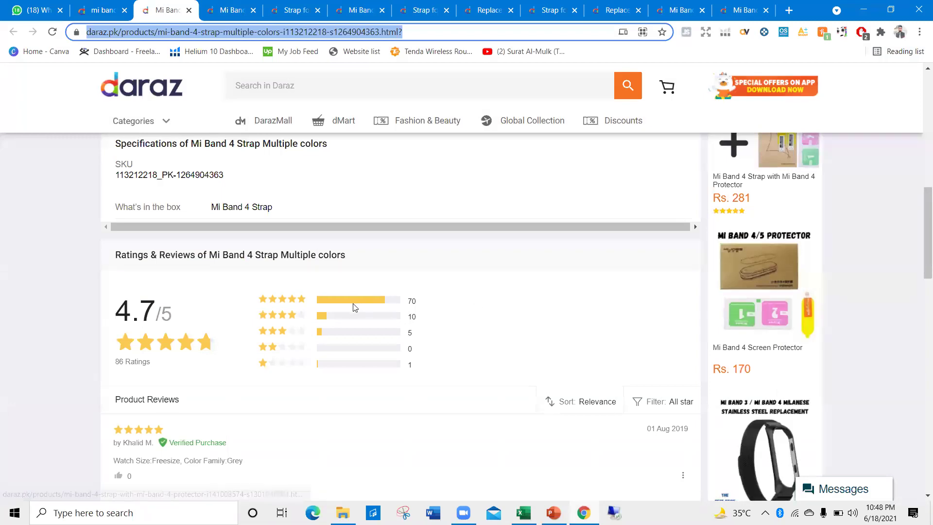
pyautogui.hotkey('alt', 'Tab')
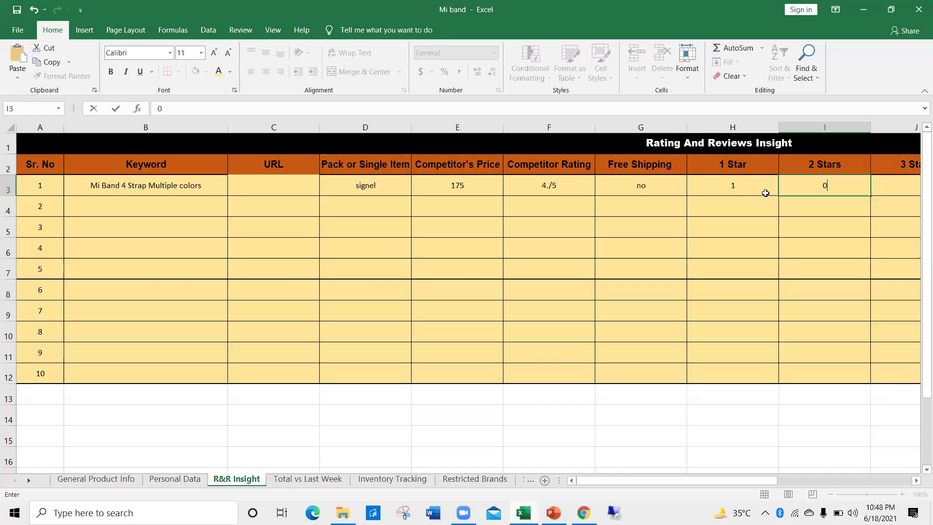
pyautogui.click(907, 188)
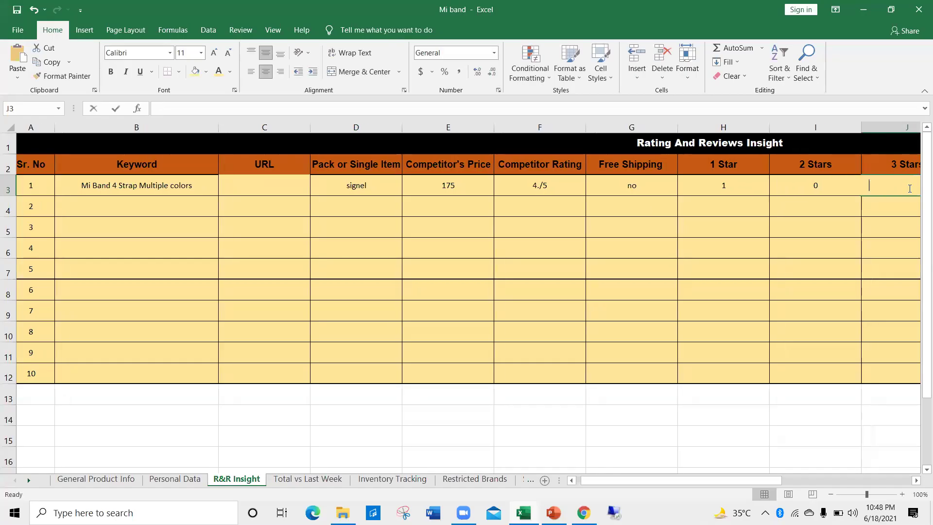
pyautogui.write('0')
pyautogui.press('Tab')
pyautogui.hotkey('alt', 'Tab')
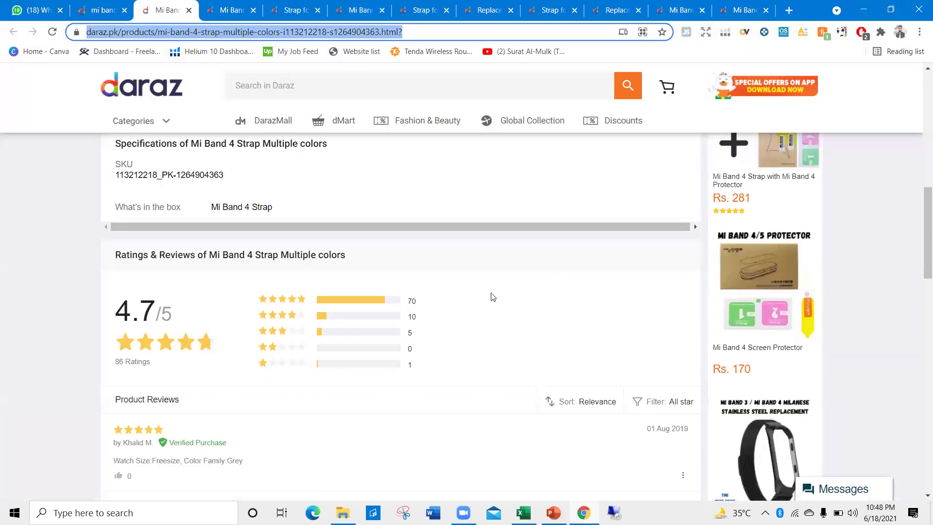
pyautogui.hotkey('alt', 'Tab')
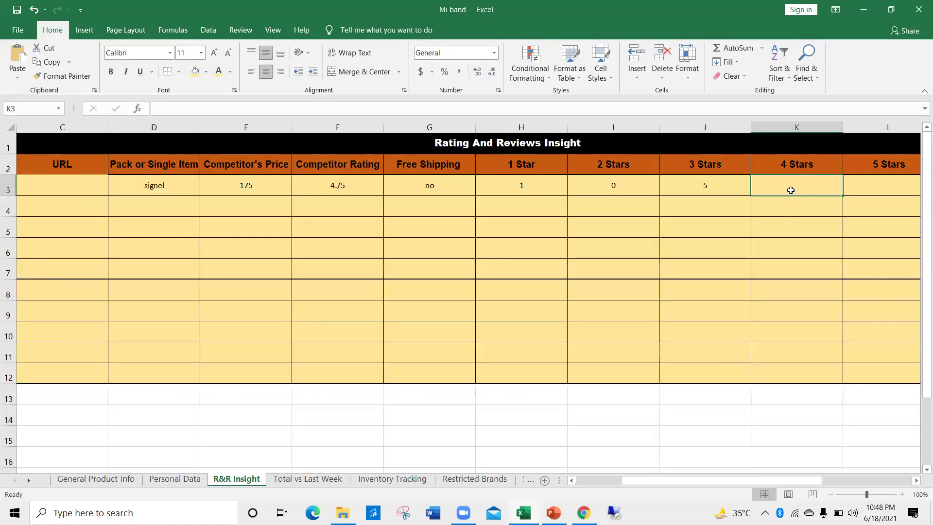
pyautogui.write('10')
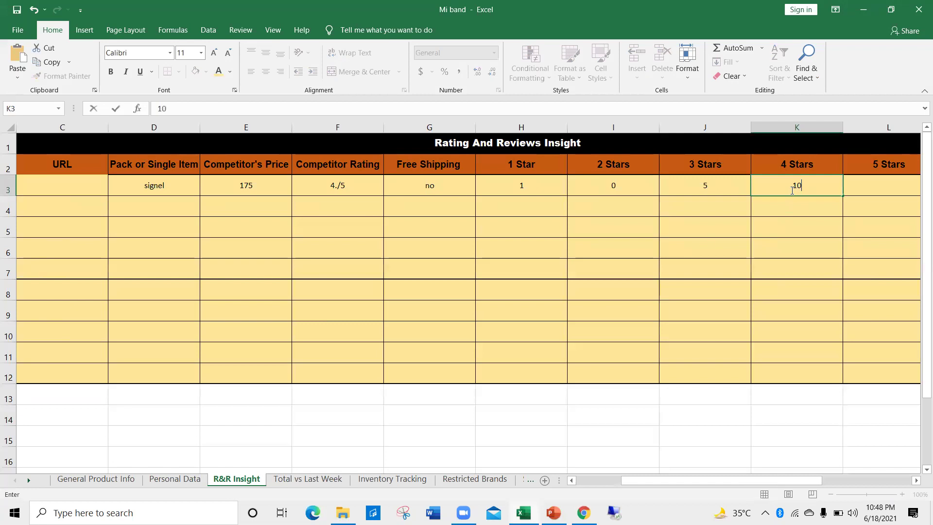
pyautogui.press('Tab')
# Check the five-star count on Daraz and enter 70 under 5 Stars for Sr. No 1.
pyautogui.hotkey('alt', 'Tab')
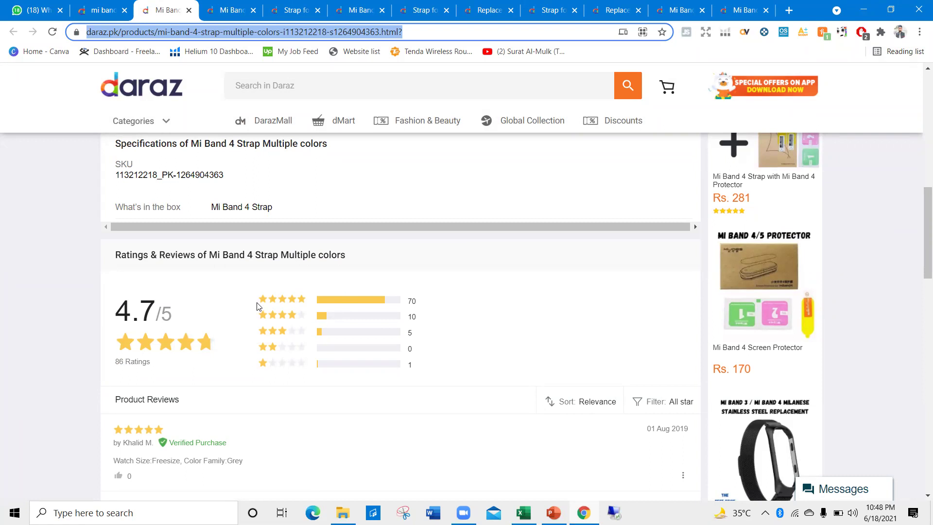
pyautogui.hotkey('alt', 'Tab')
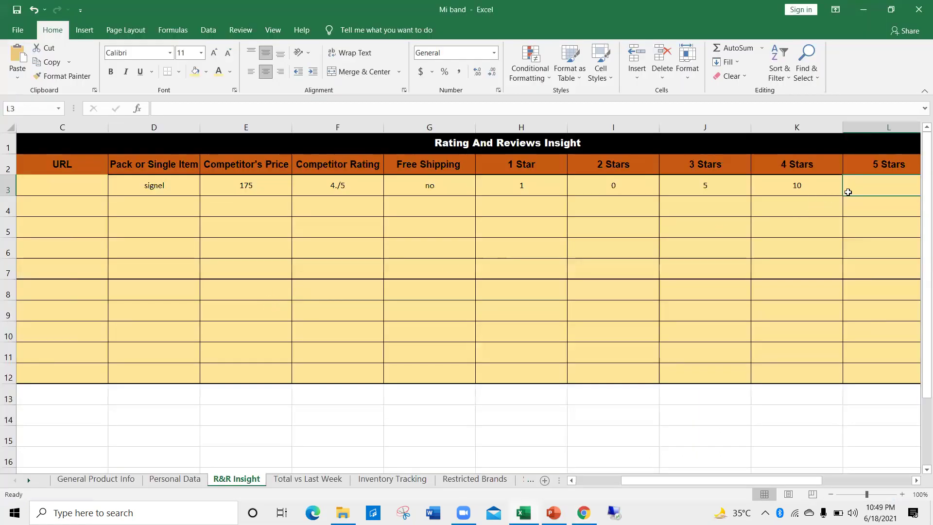
pyautogui.write('5')
pyautogui.press('BackSpace')
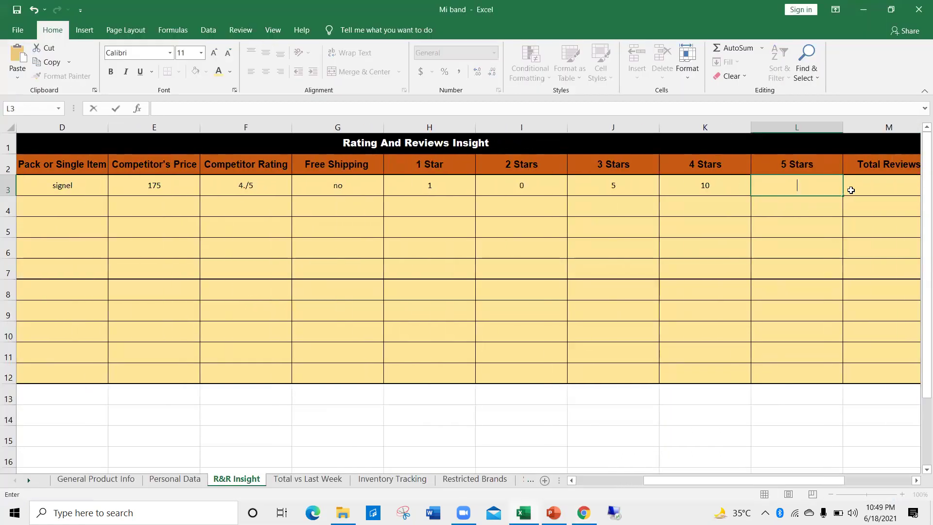
pyautogui.write('70')
# Look up the total number of ratings on Daraz and enter 86 under Total Reviews for Sr. No 1.
pyautogui.click(875, 187)
pyautogui.hotkey('alt', 'Tab')
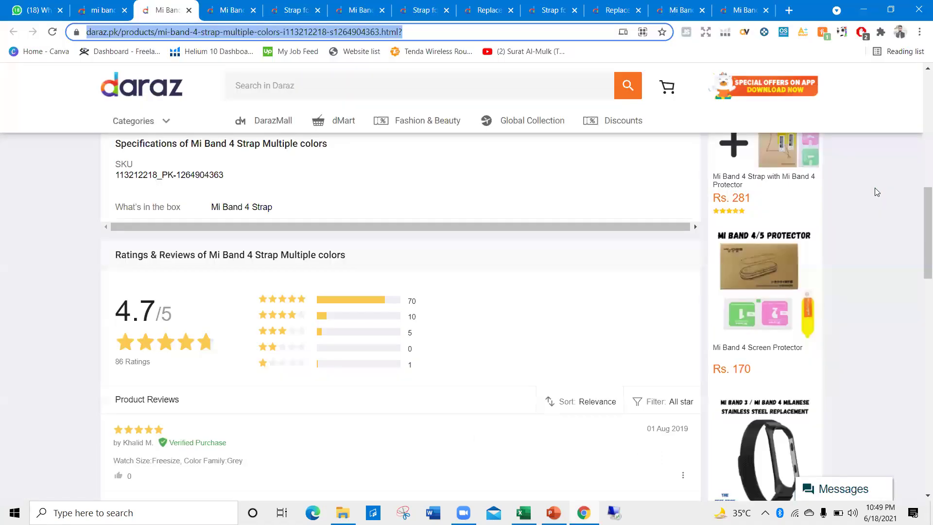
pyautogui.hotkey('alt', 'Tab')
pyautogui.write('86')
# Review the four- and five-star counts on Daraz and enter 80 under Good Reviews for Sr. No 1.
pyautogui.hotkey('alt', 'Tab')
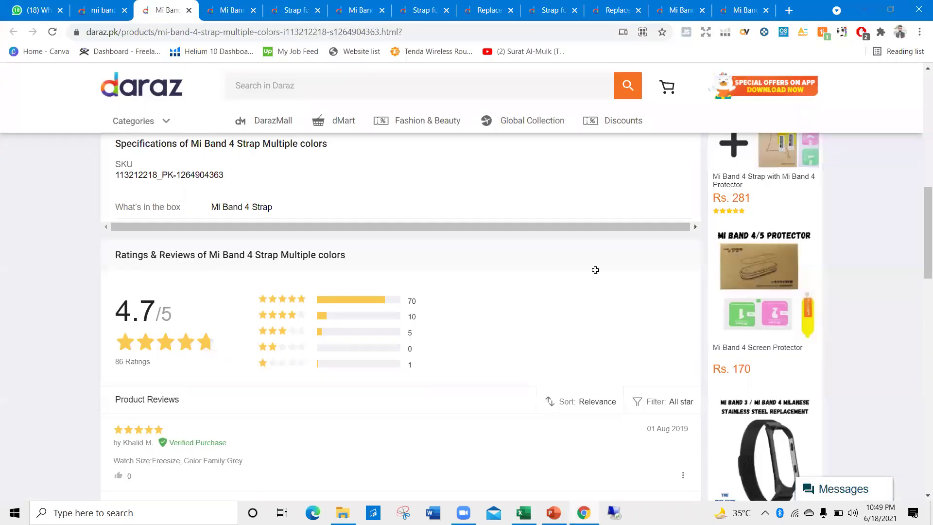
pyautogui.hotkey('alt', 'Tab')
pyautogui.moveTo(778, 480); pyautogui.dragTo(825, 480)
pyautogui.click(685, 184)
pyautogui.hotkey('alt', 'Tab')
pyautogui.hotkey('alt', 'Tab')
pyautogui.hotkey('alt', 'Tab')
pyautogui.hotkey('alt', 'Tab')
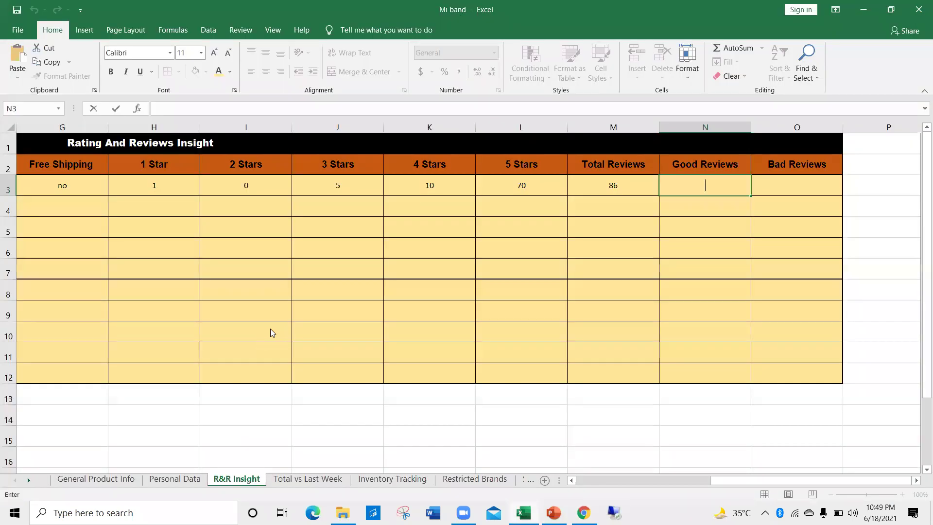
pyautogui.hotkey('alt', 'Tab')
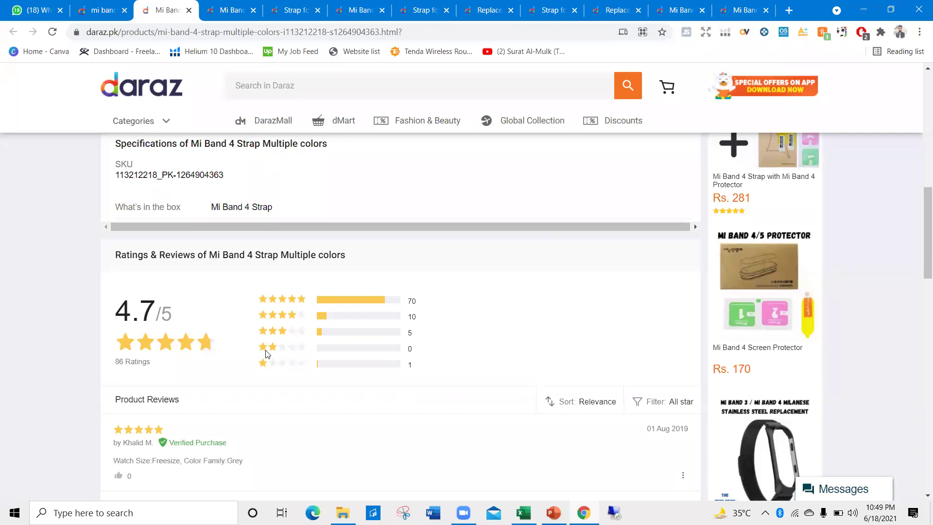
pyautogui.hotkey('alt', 'Tab')
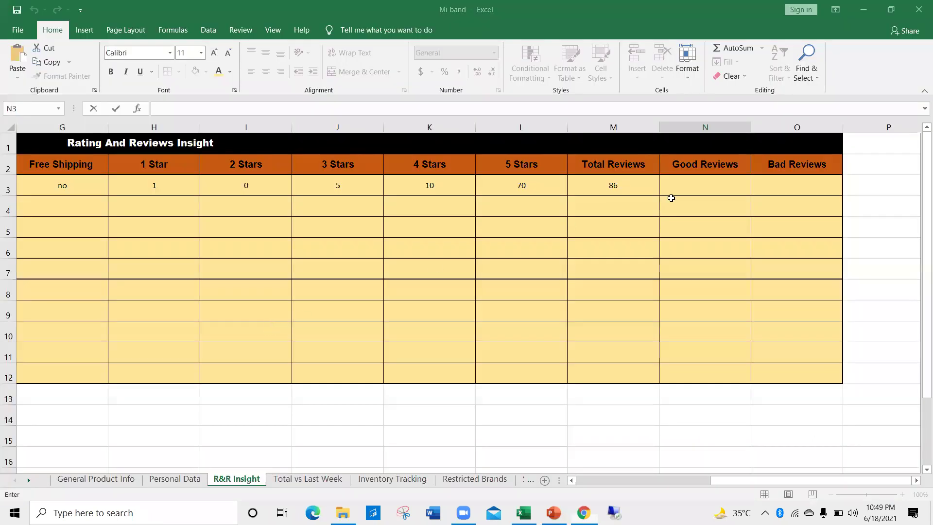
pyautogui.doubleClick(690, 192)
pyautogui.write('80')
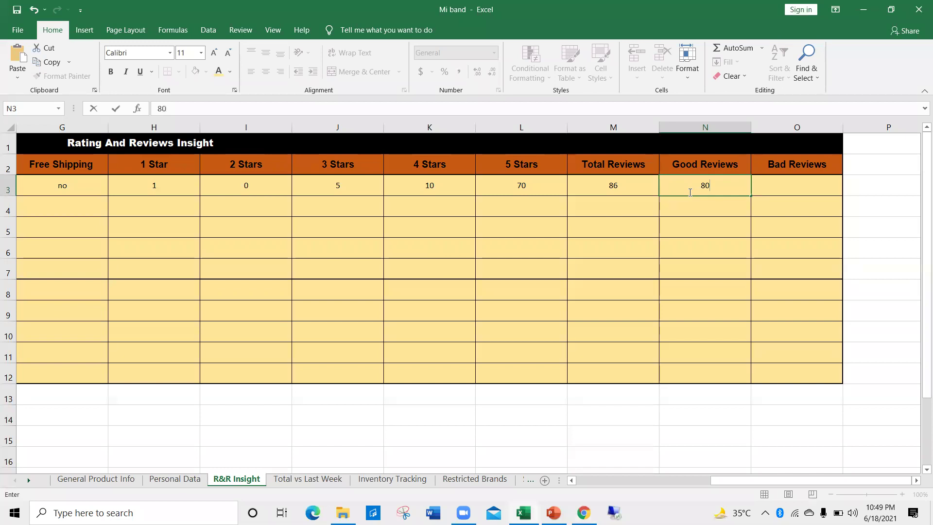
# Check the low-star counts on Daraz and enter 1 under Bad Reviews for Sr. No 1.
pyautogui.click(774, 192)
pyautogui.hotkey('alt', 'Tab')
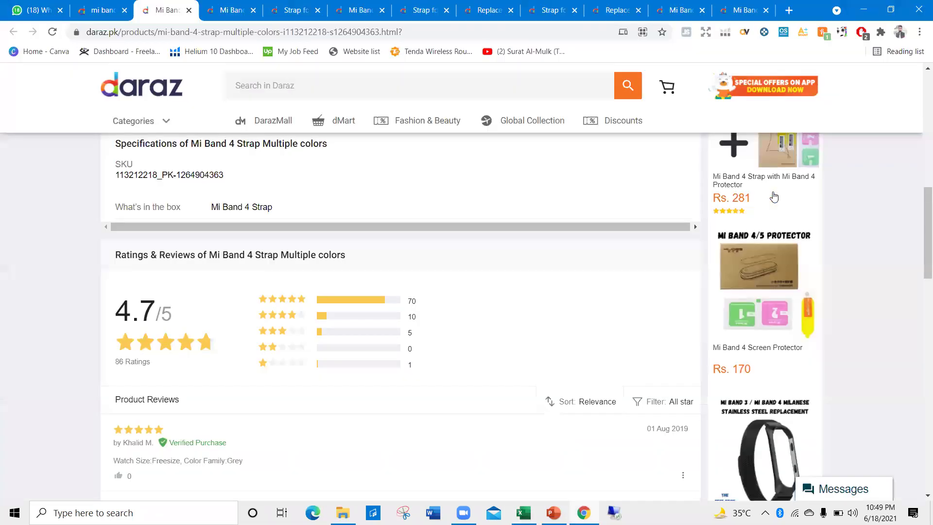
pyautogui.hotkey('alt', 'Tab')
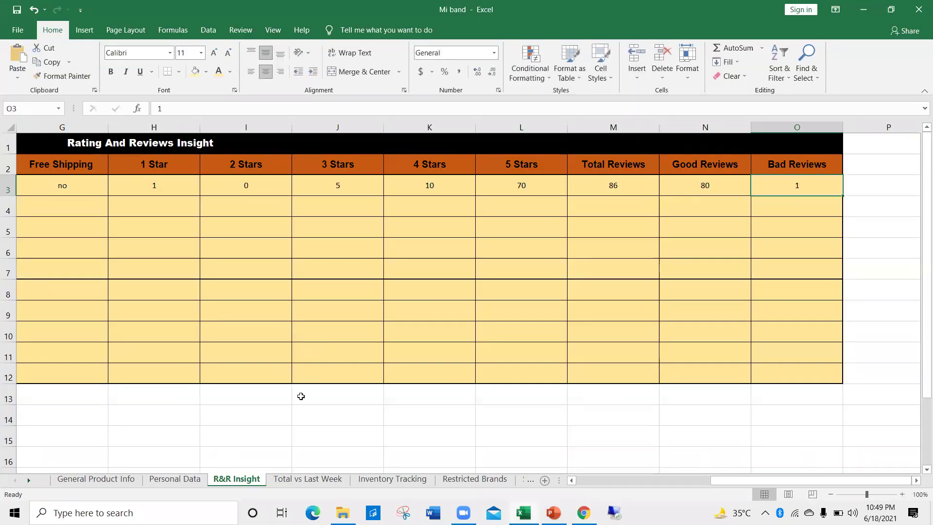
# Look through the other open Mi Band strap listings on Daraz in Chrome, and return to the R&R Insight sheet.
pyautogui.moveTo(738, 480); pyautogui.dragTo(602, 479)
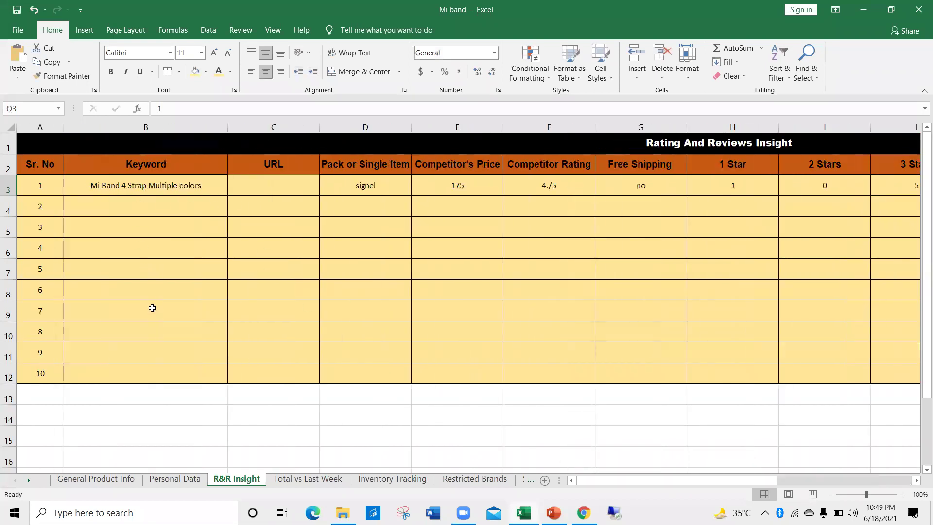
pyautogui.hotkey('alt', 'Tab')
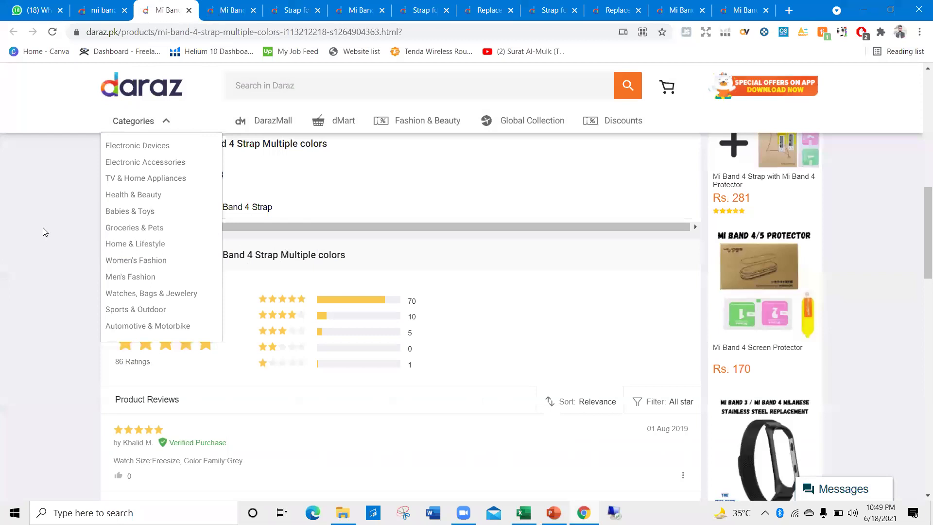
pyautogui.hotkey('ctrl', 'Tab')
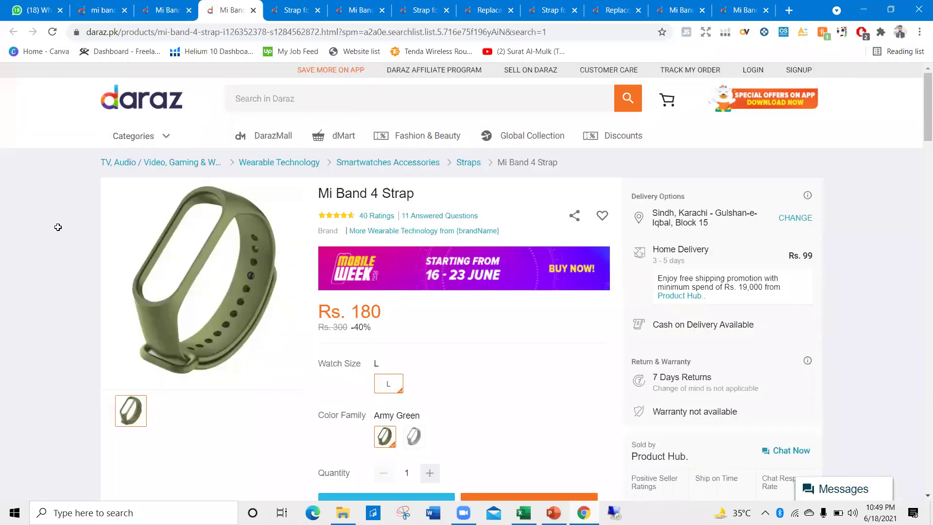
pyautogui.hotkey('alt', 'Tab')
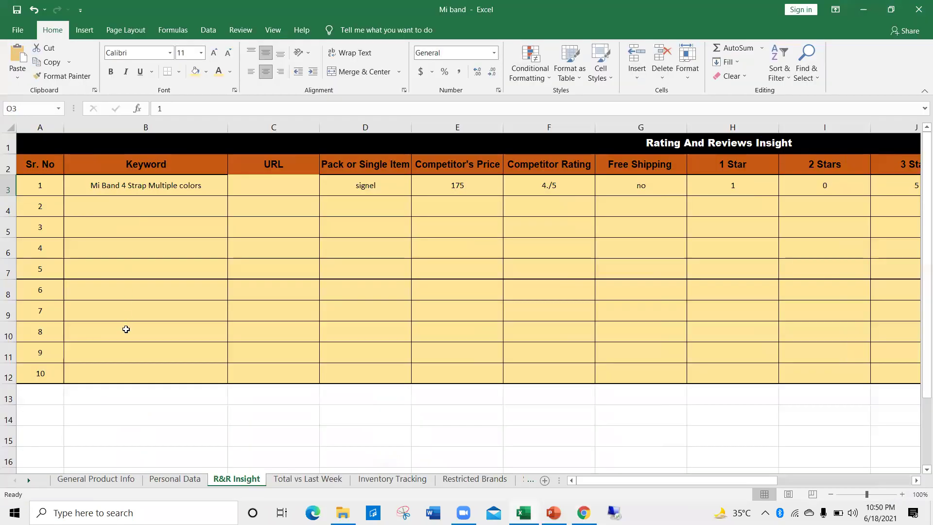
pyautogui.hotkey('alt', 'Tab')
pyautogui.click(165, 7)
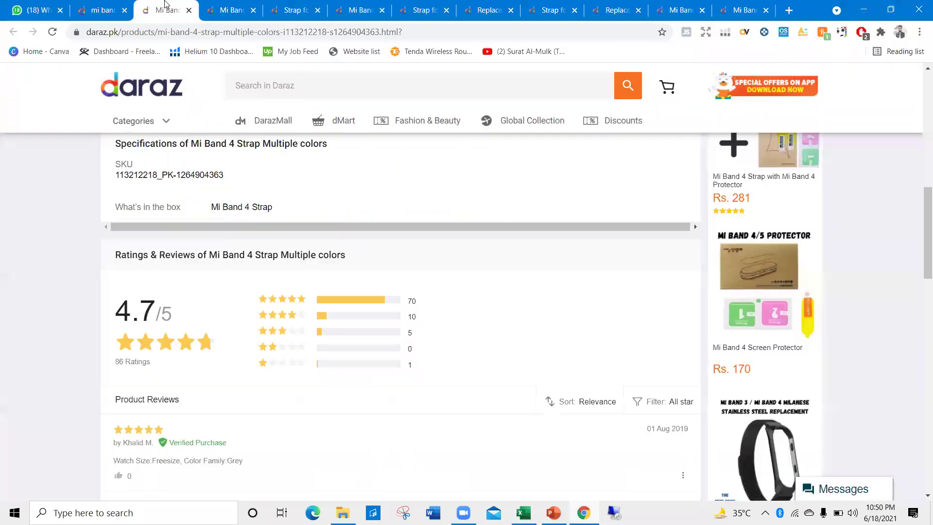
pyautogui.click(233, 9)
pyautogui.click(346, 9)
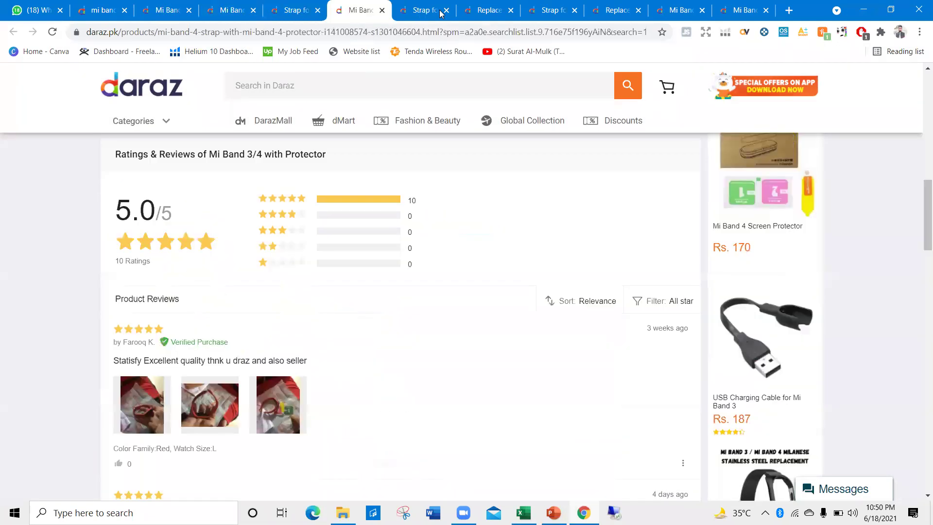
pyautogui.click(479, 8)
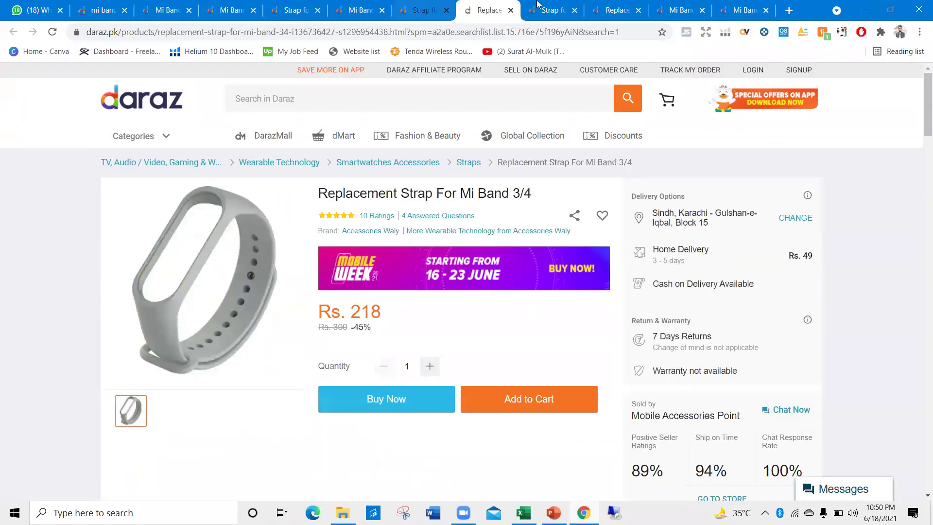
pyautogui.click(616, 9)
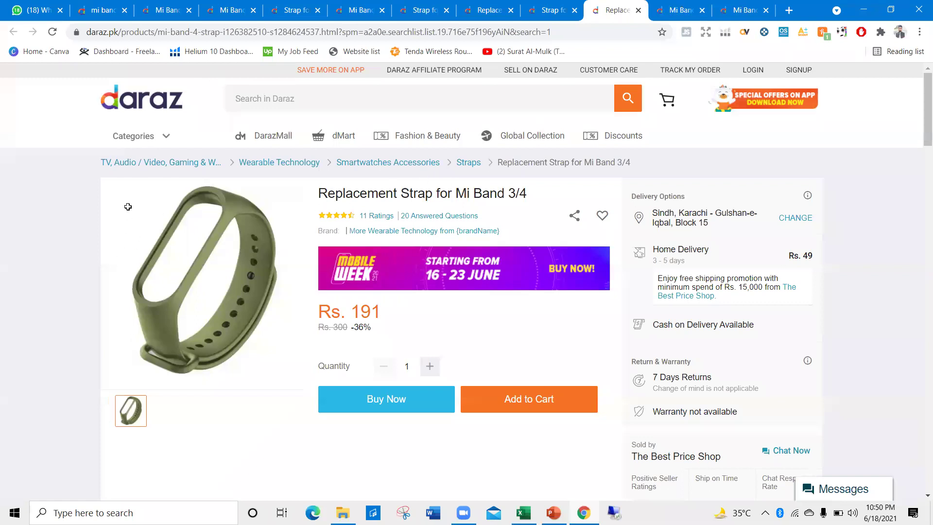
pyautogui.hotkey('alt', 'Tab')
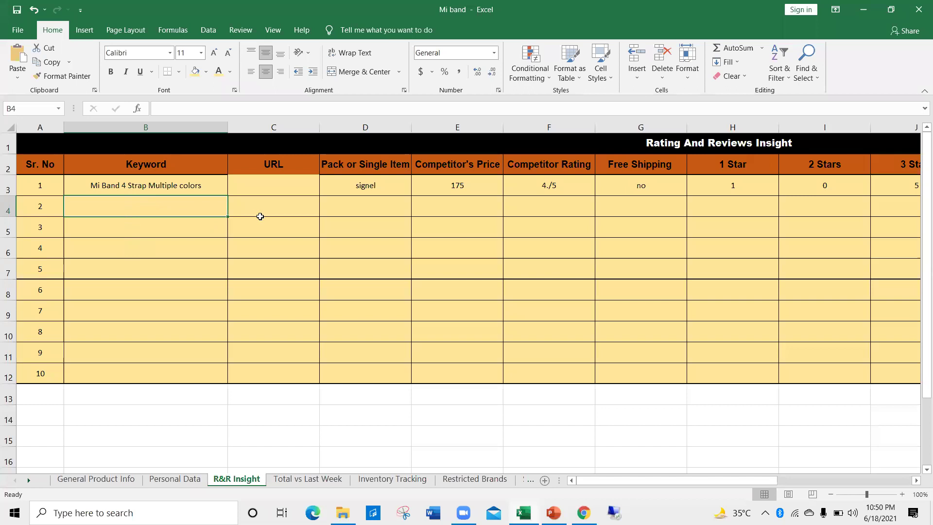
pyautogui.click(384, 218)
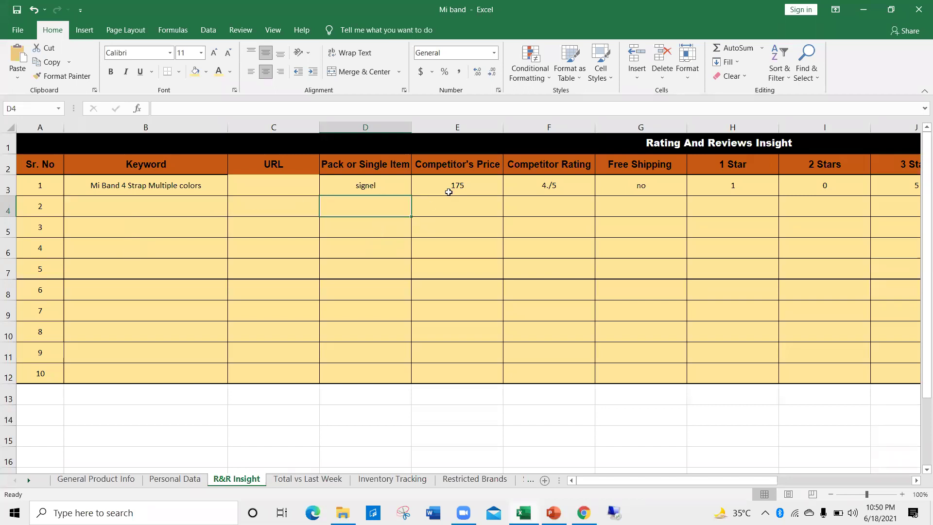
pyautogui.press('Down')
pyautogui.press('Down')
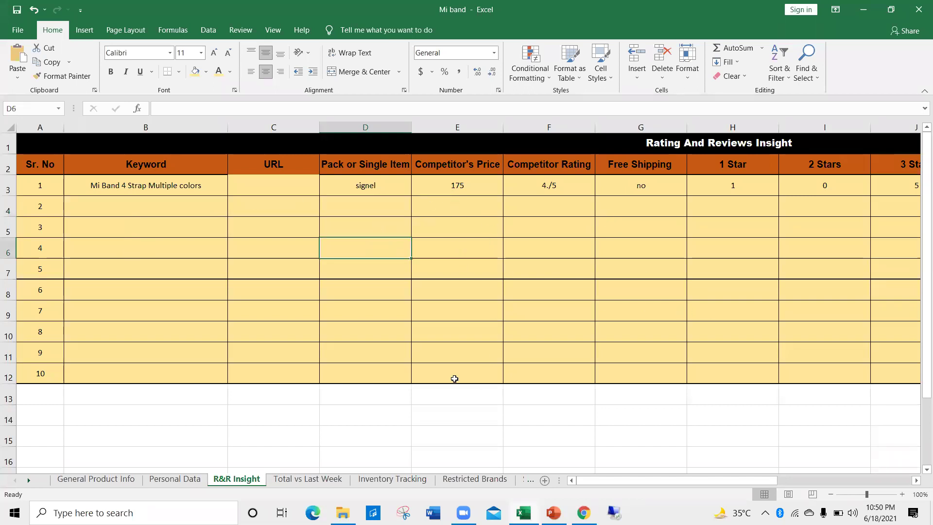
# Open the Total vs Last Week sheet and enter 86 under Top 10 Total Reviews for Sr. No 1.
pyautogui.click(307, 480)
pyautogui.moveTo(714, 480); pyautogui.dragTo(558, 478)
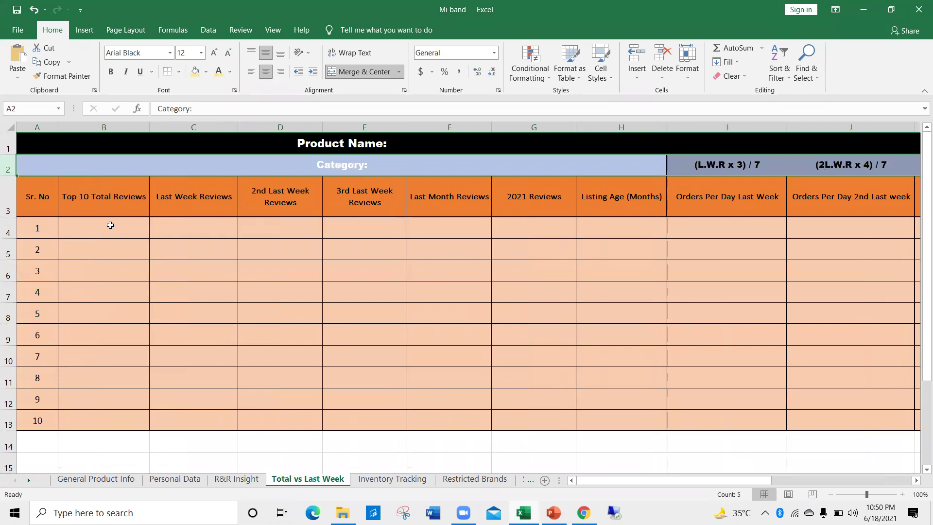
pyautogui.doubleClick(110, 225)
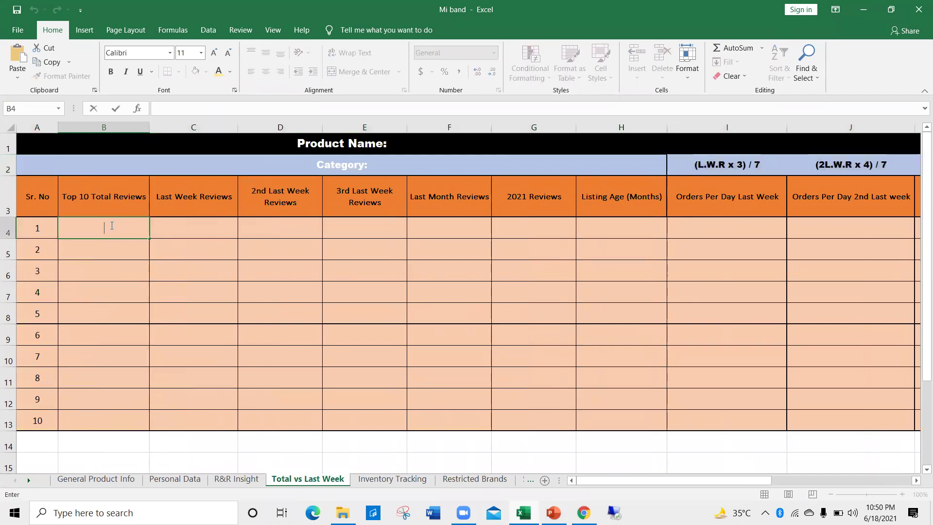
pyautogui.write('86')
pyautogui.click(173, 219)
# Switch to the Mi Band 4 Strap Multiple colors listing in Chrome, sort its reviews by Recent, and examine the latest review dates.
pyautogui.hotkey('alt', 'Tab')
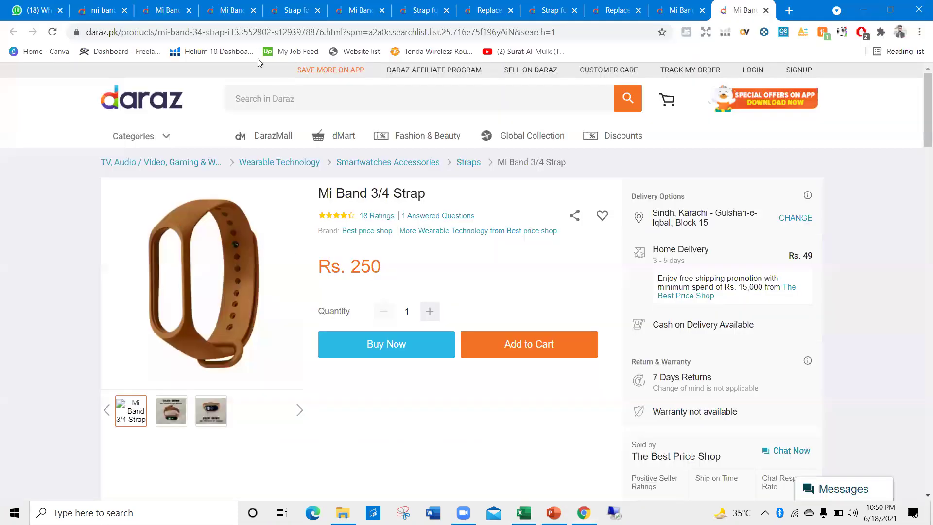
pyautogui.click(153, 6)
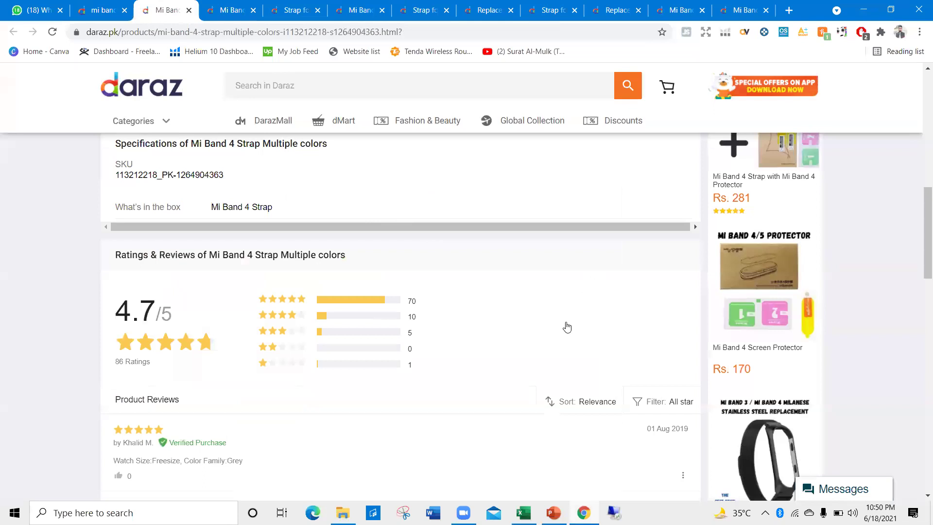
pyautogui.scroll(-2, 567, 323)
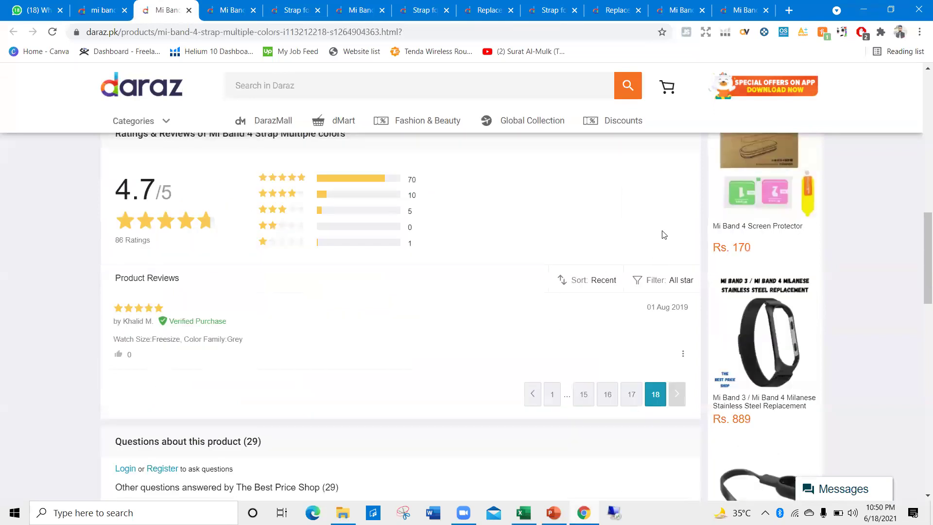
pyautogui.scroll(-2, 641, 225)
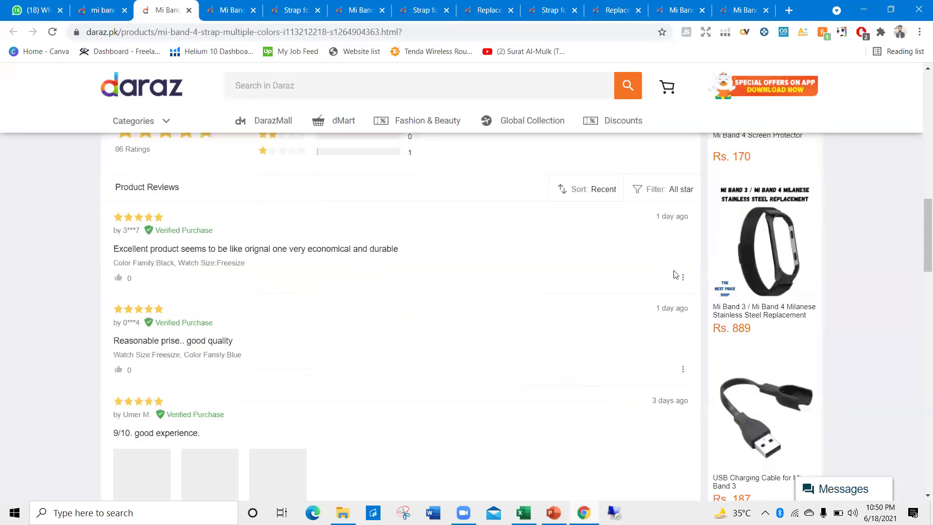
pyautogui.scroll(-3, 666, 298)
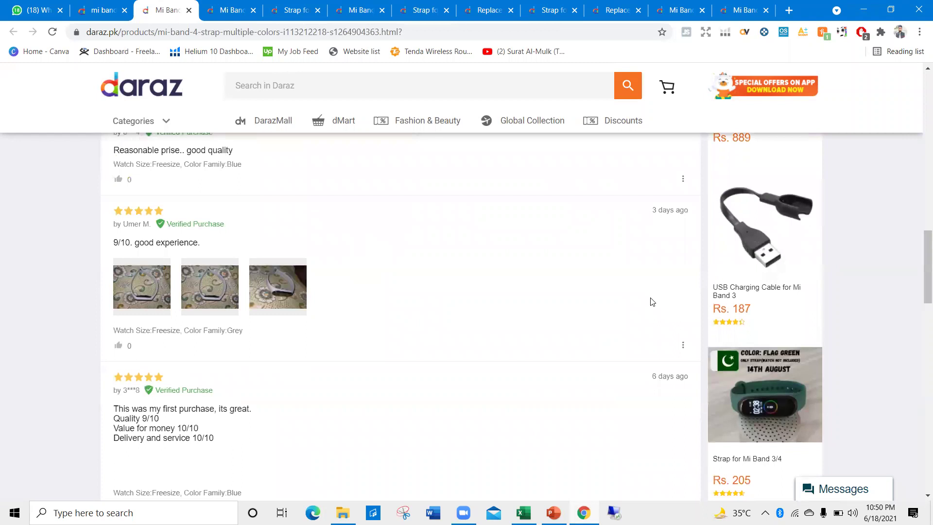
pyautogui.scroll(2, 641, 282)
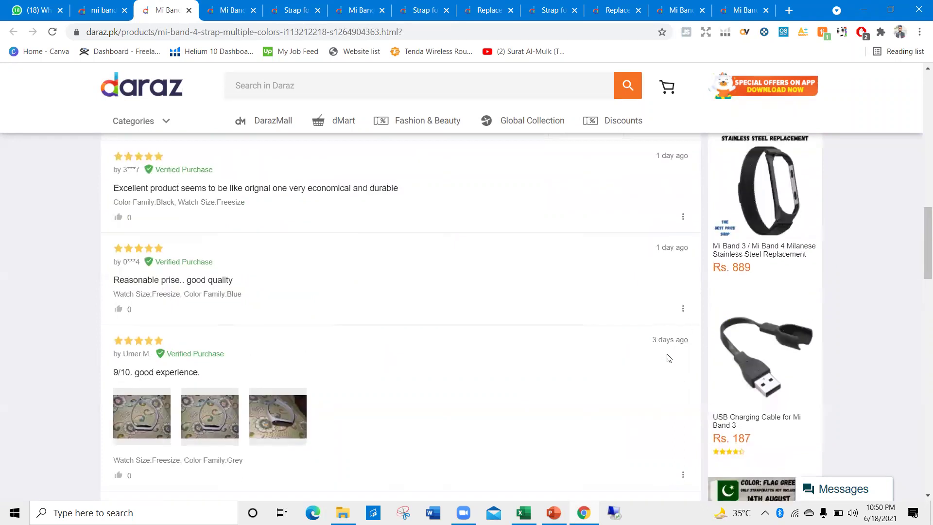
pyautogui.scroll(-3, 668, 369)
pyautogui.scroll(-4, 582, 377)
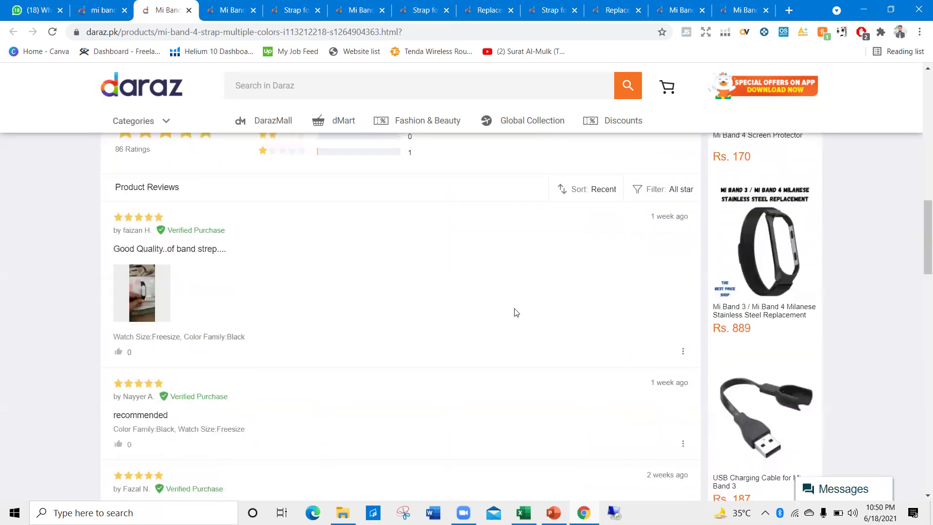
# Check the Daraz reviews dated up to one week ago and enter 7 under Last Week Reviews for Sr. No 1.
pyautogui.hotkey('alt', 'Tab')
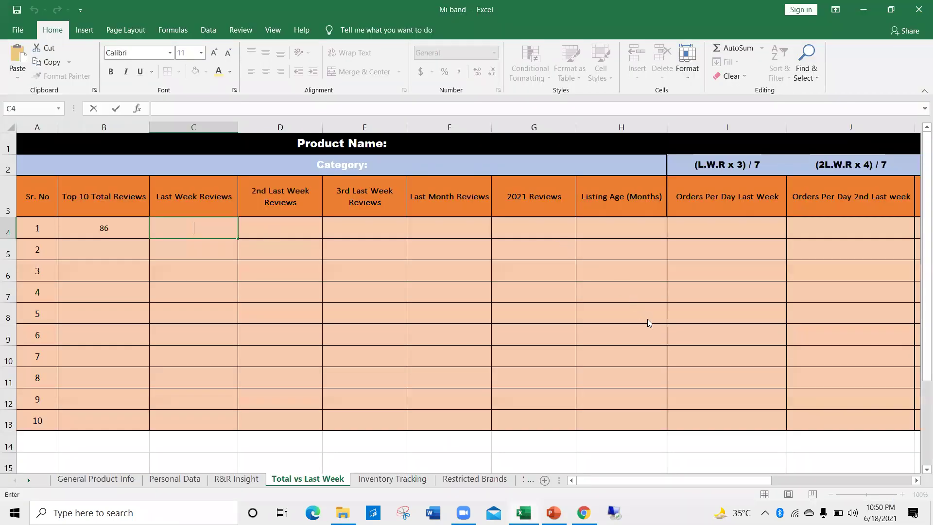
pyautogui.hotkey('alt', 'Tab')
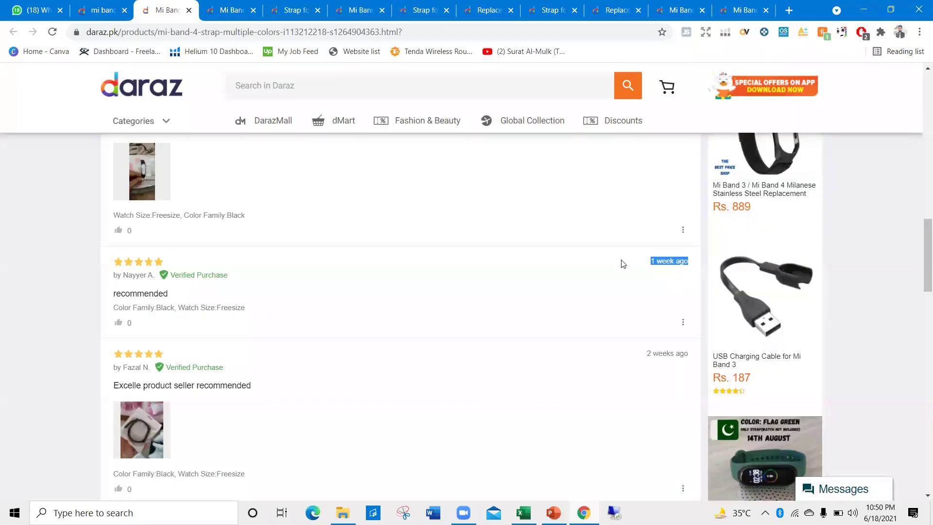
pyautogui.hotkey('alt', 'Tab')
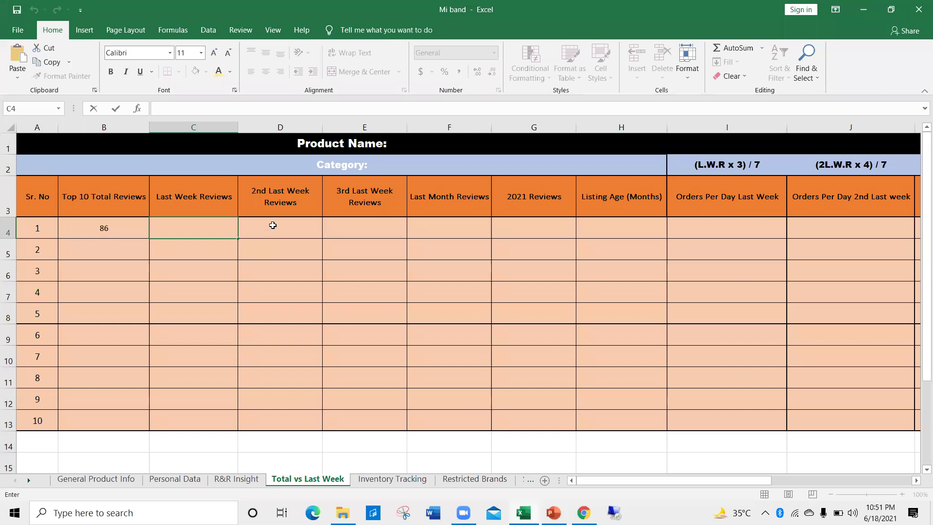
pyautogui.write('7')
pyautogui.click(271, 227)
# Count the two-week-old reviews on Daraz and enter 6 under 2nd Last Week Reviews for Sr. No 1.
pyautogui.hotkey('alt', 'Tab')
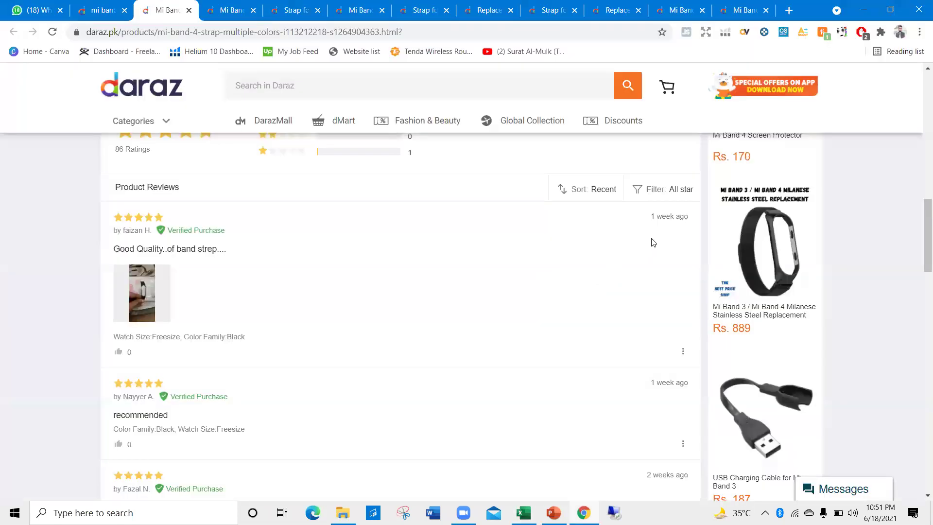
pyautogui.scroll(-5, 653, 252)
pyautogui.scroll(-4, 606, 409)
pyautogui.click(605, 398)
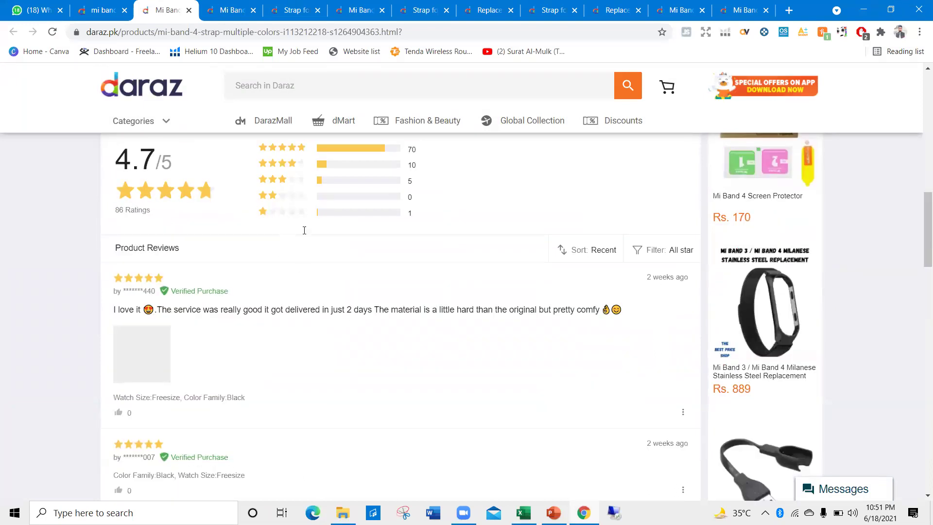
pyautogui.hotkey('alt', 'Tab')
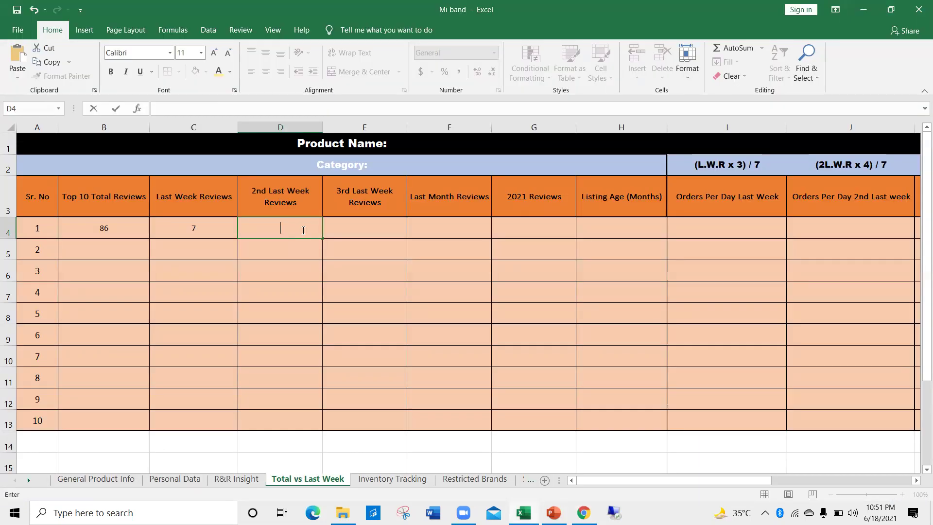
pyautogui.click(342, 227)
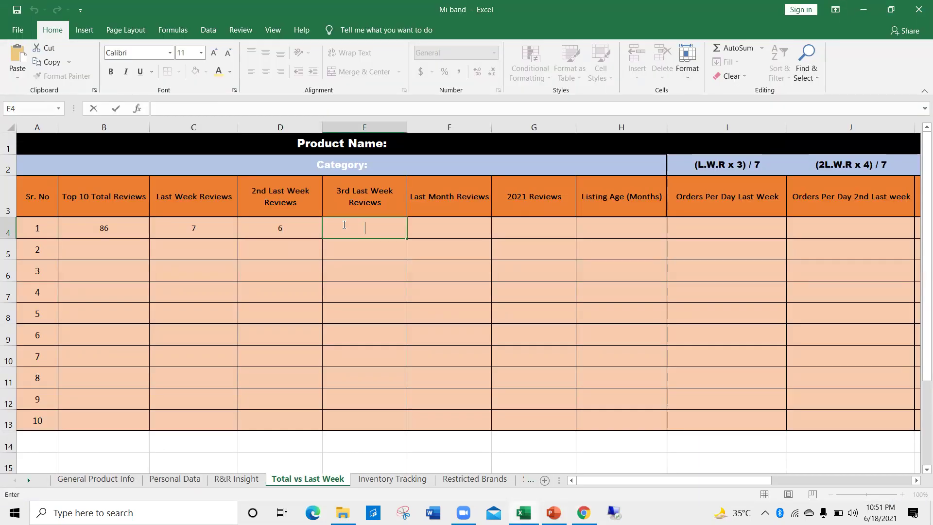
# Check the three-week-old reviews on Daraz and enter 1 under 3rd Last Week Reviews for Sr. No 1.
pyautogui.hotkey('alt', 'Tab')
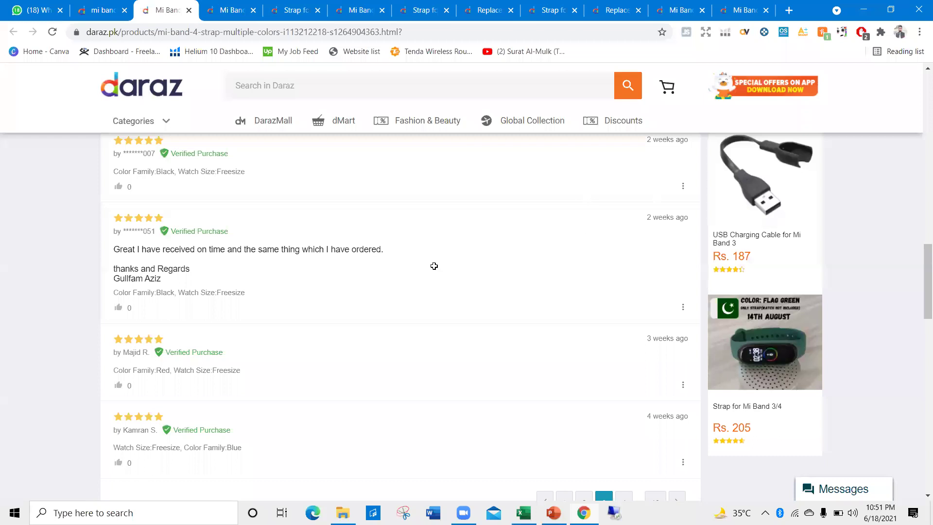
pyautogui.hotkey('alt', 'Tab')
pyautogui.write('1')
pyautogui.click(449, 232)
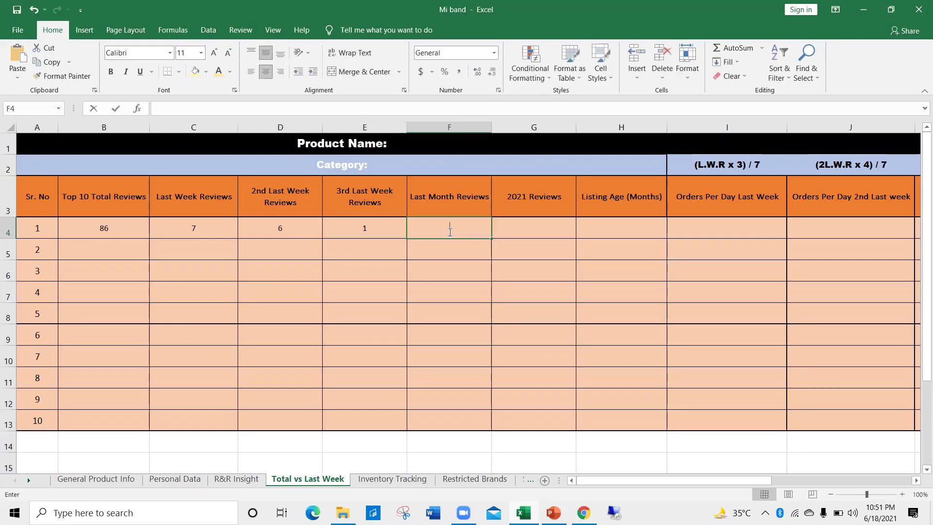
# Go through the older review pages on Daraz and examine which review dates fall within the last month.
pyautogui.hotkey('alt', 'Tab')
pyautogui.click(621, 321)
pyautogui.scroll(-6, 587, 298)
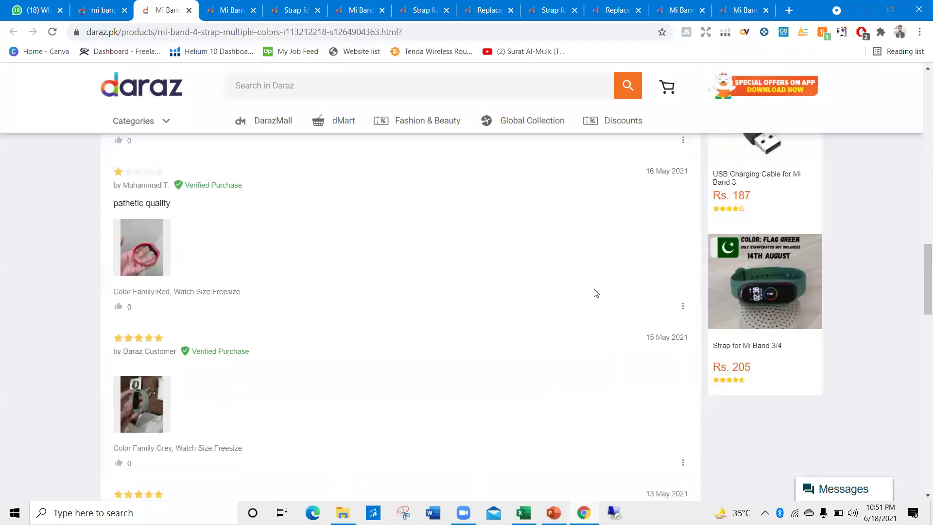
pyautogui.scroll(4, 595, 290)
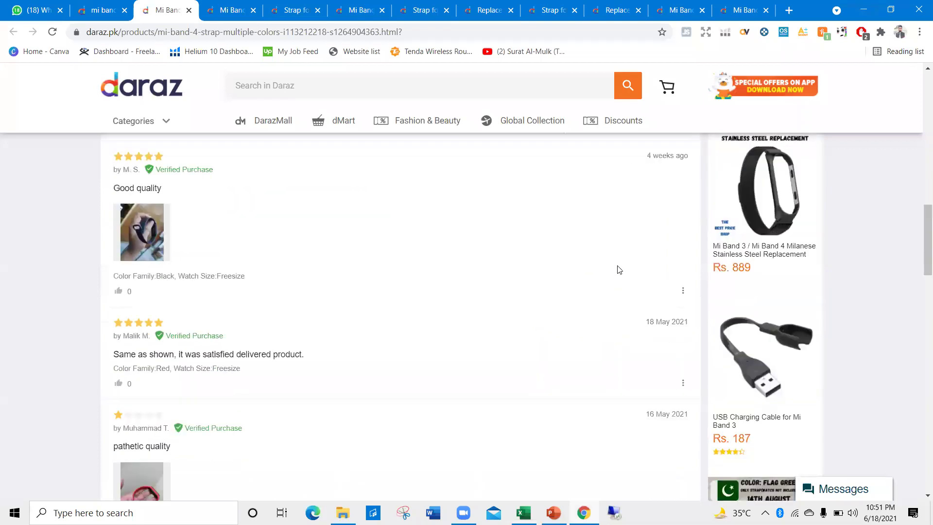
pyautogui.scroll(2, 653, 280)
pyautogui.doubleClick(654, 277)
pyautogui.click(653, 295)
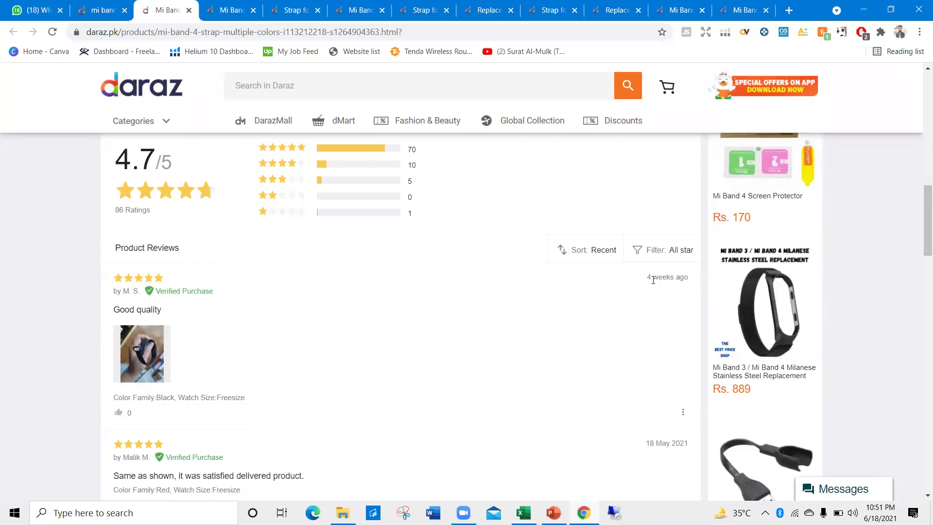
pyautogui.scroll(-6, 635, 340)
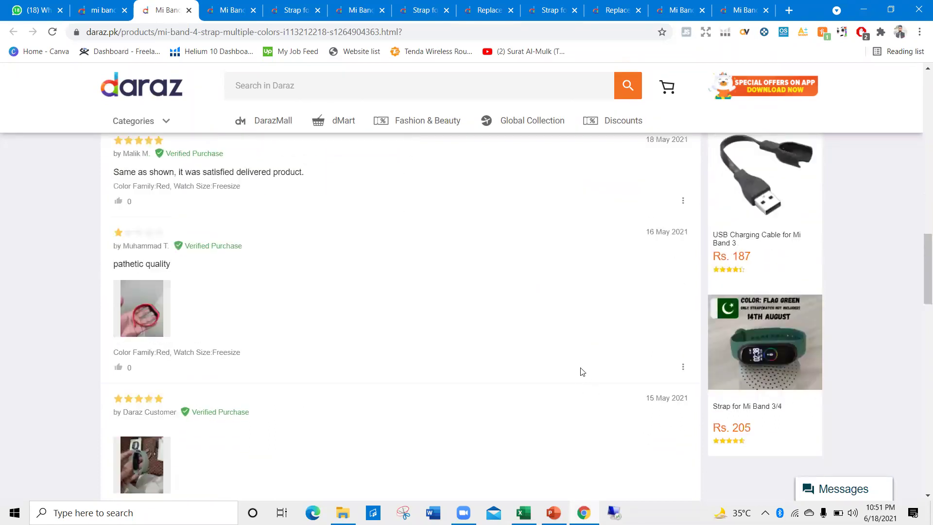
pyautogui.scroll(-5, 580, 370)
pyautogui.click(583, 412)
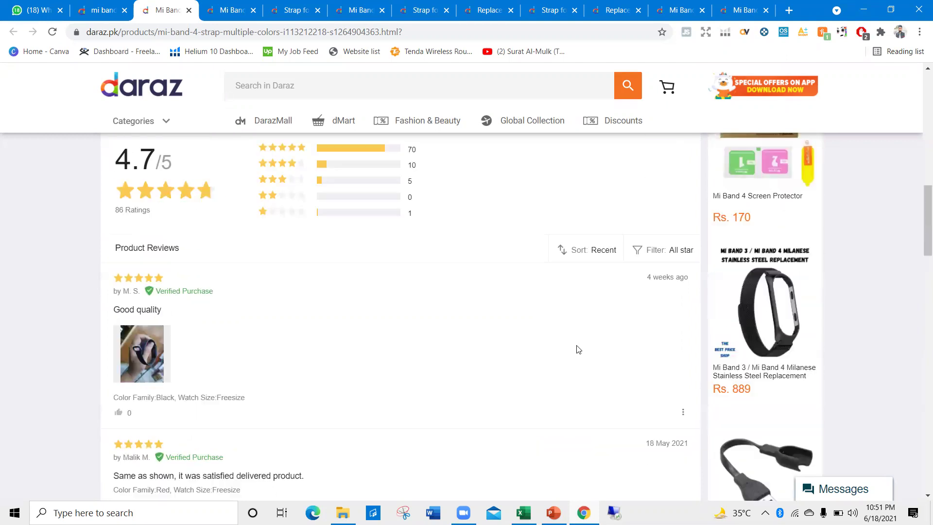
pyautogui.scroll(3, 652, 327)
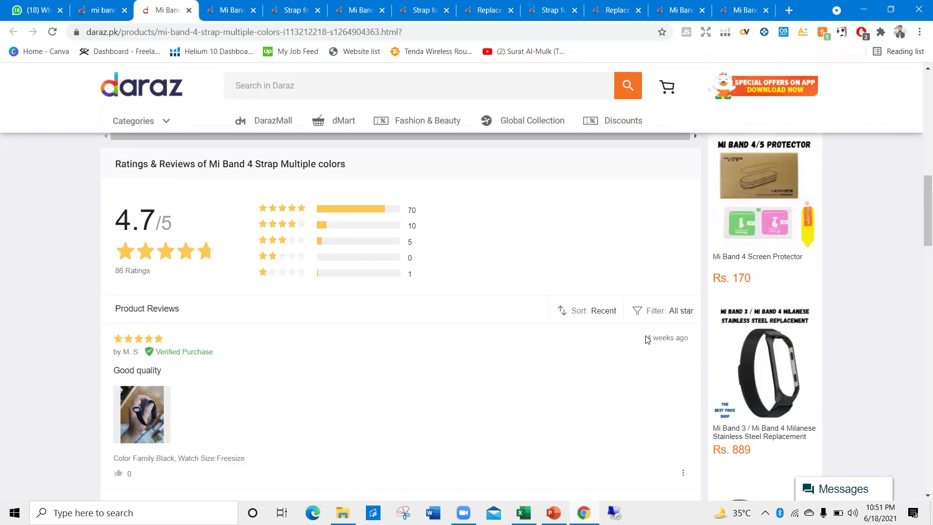
# Sort the Daraz reviews by Recent again and recheck their dates from the first page on to page 2.
pyautogui.click(608, 320)
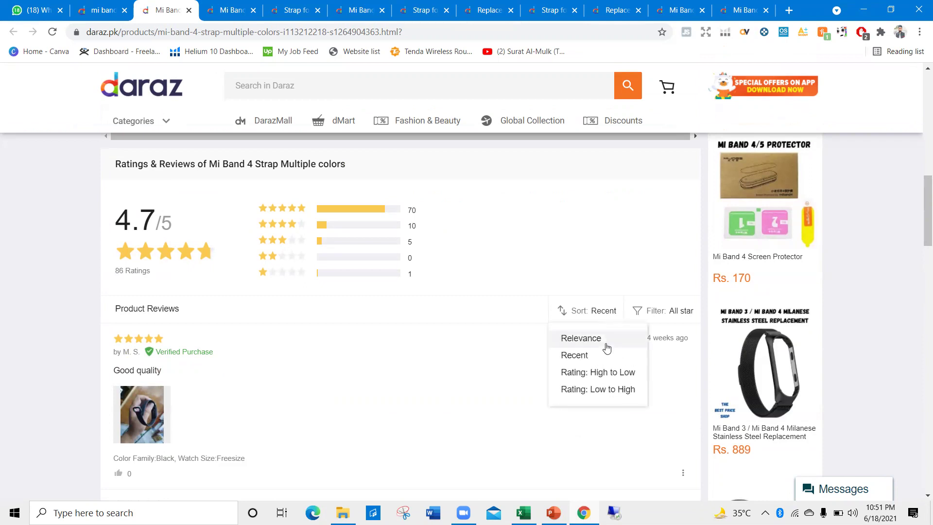
pyautogui.click(597, 349)
pyautogui.moveTo(662, 337); pyautogui.dragTo(690, 346)
pyautogui.click(656, 367)
pyautogui.scroll(-5, 654, 366)
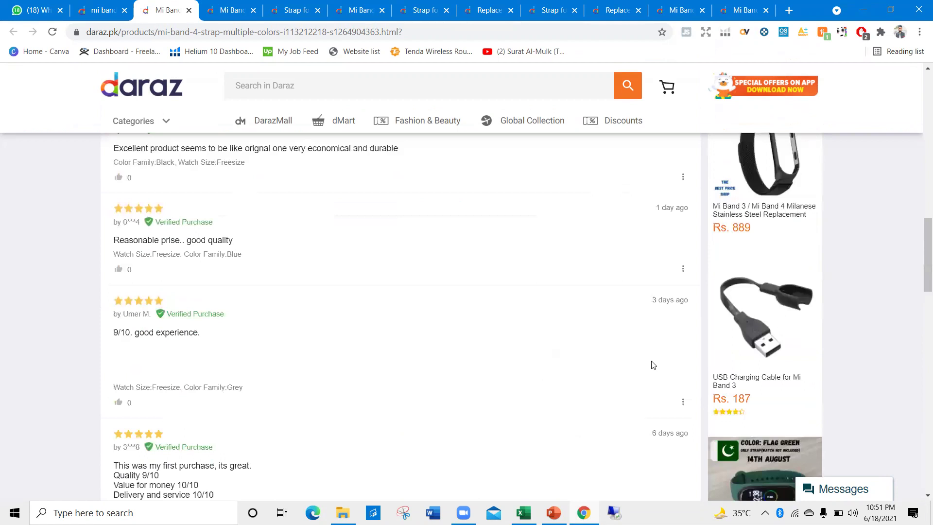
pyautogui.scroll(-8, 653, 365)
pyautogui.scroll(2, 644, 355)
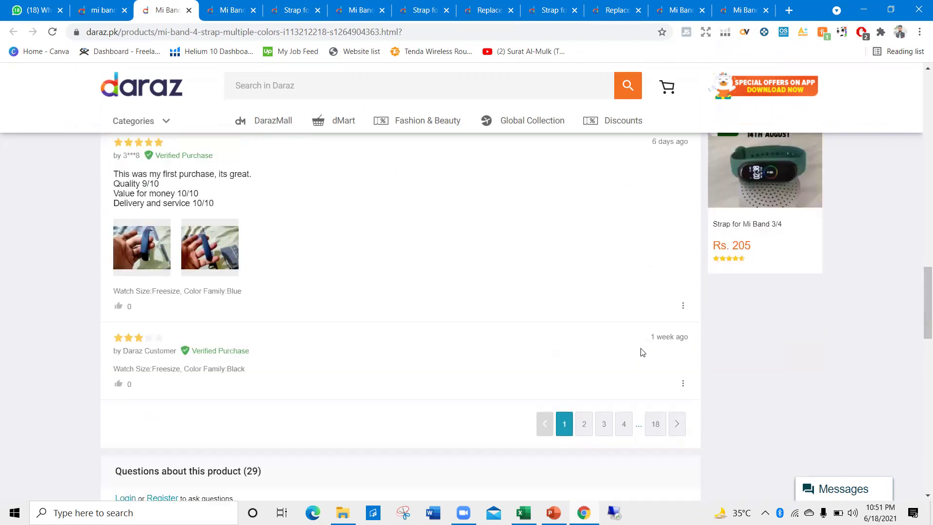
pyautogui.scroll(7, 636, 347)
pyautogui.scroll(-9, 647, 302)
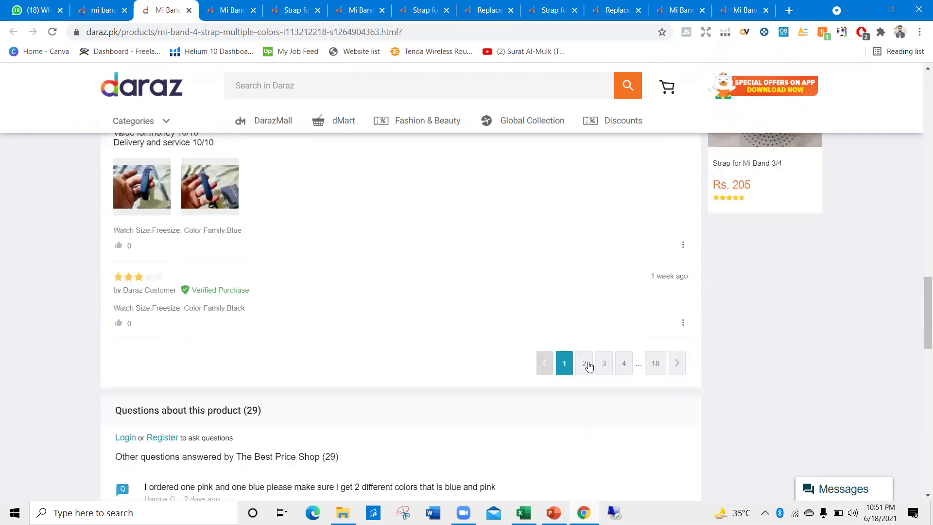
pyautogui.click(586, 363)
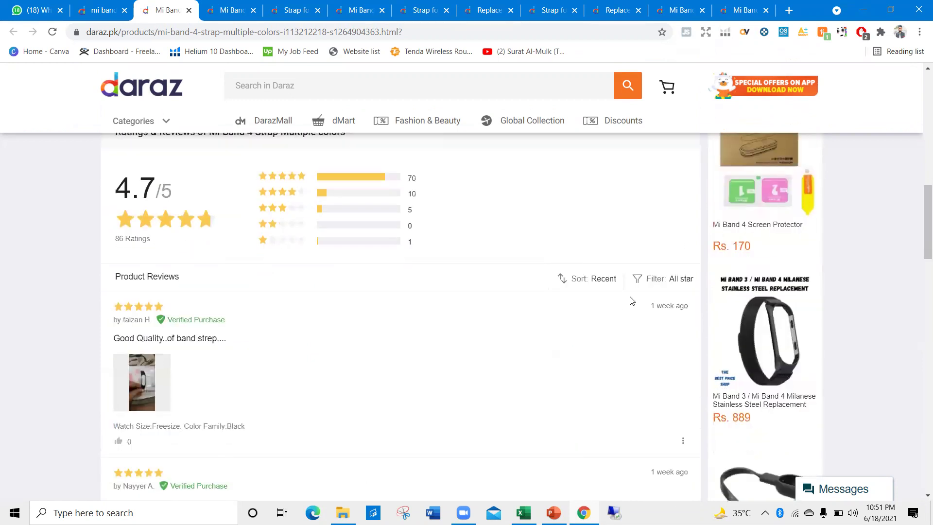